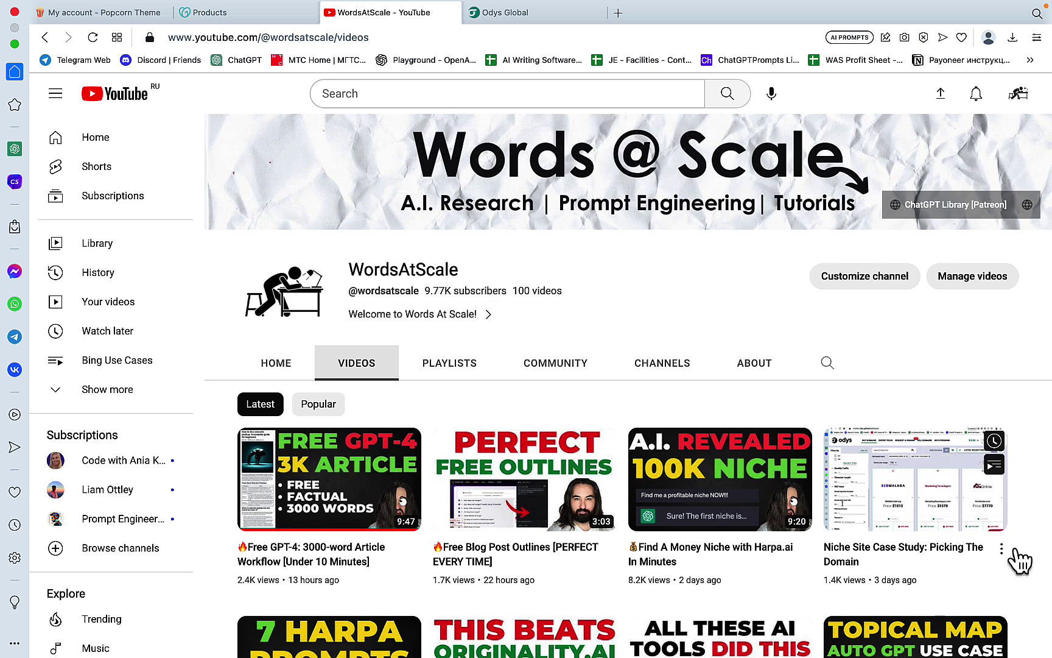
Step: Review the four wish-list domains: RealSpineSurgery.com $4220, CompanionAble.net $2380, Yobotics.com $3630, DisasterRiskReduction.net $1980
left_click(543, 13)
scroll(667, 474, "down", 3)
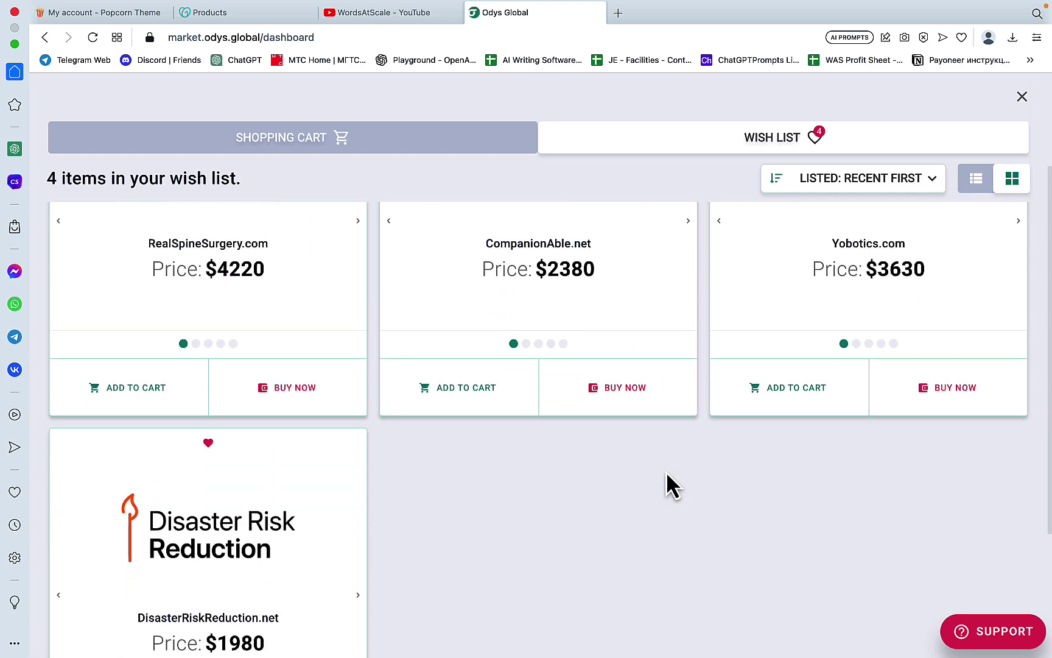
scroll(667, 473, "up", 3)
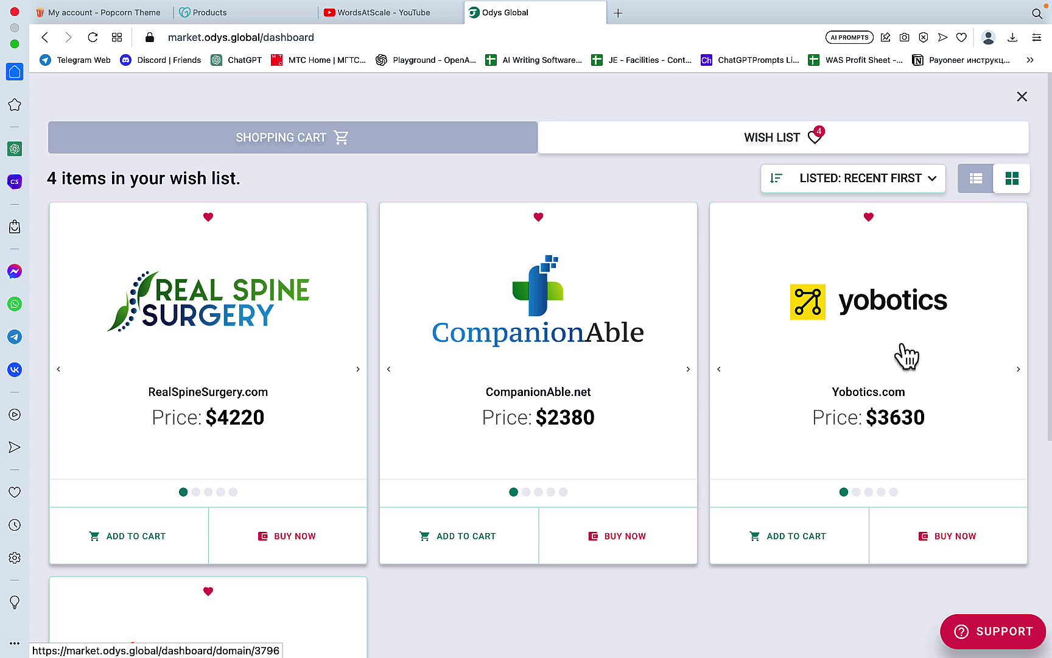
scroll(646, 450, "down", 3)
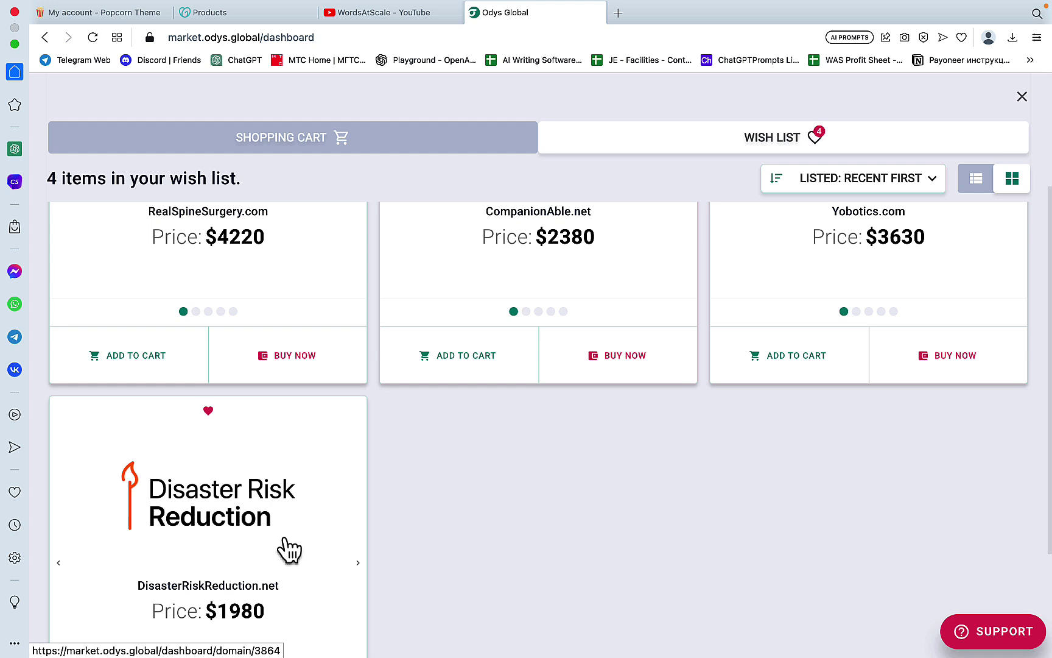
scroll(357, 591, "down", 2)
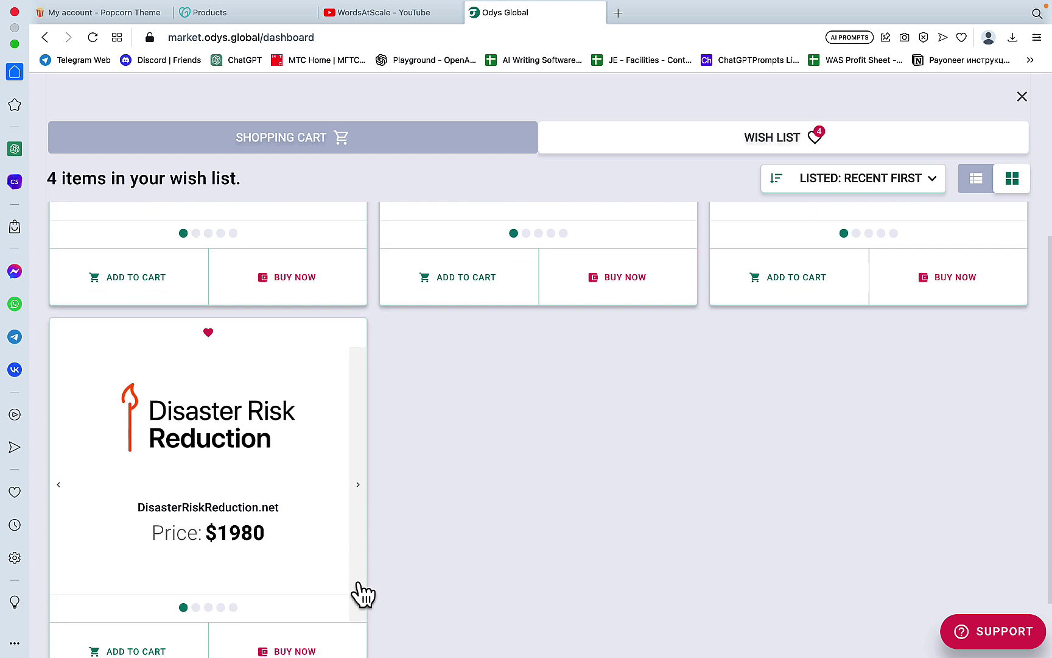
scroll(356, 592, "up", 5)
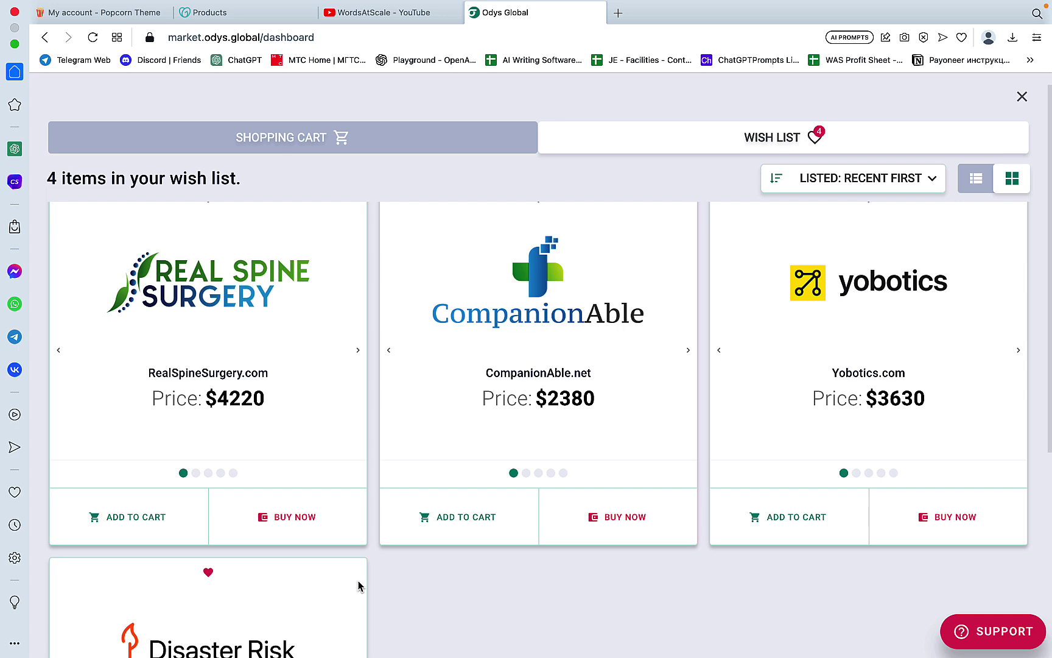
scroll(359, 584, "up", 1)
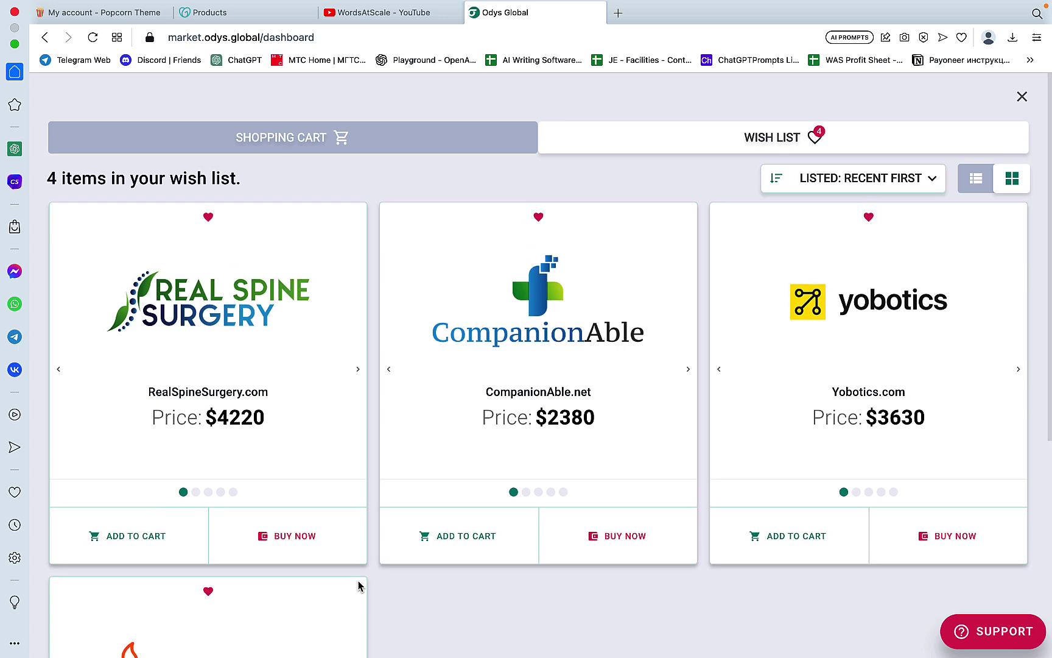
Step: Return to the WordsAtScale YouTube channel tab
left_click(427, 14)
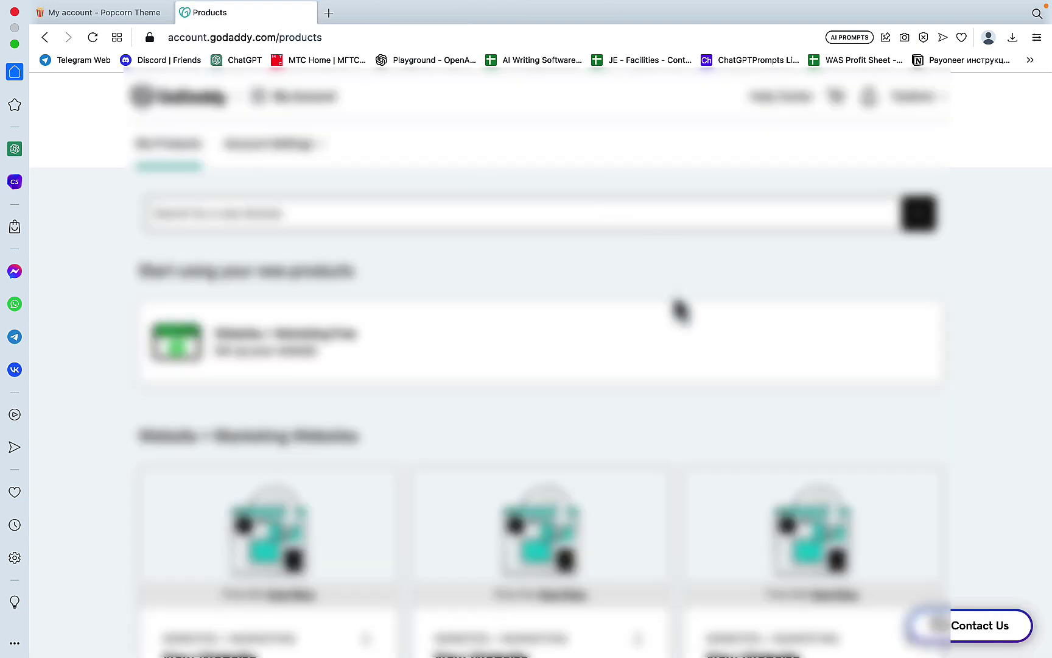
Step: Expand Web Hosting and bring up the blogsmanship.com hosting dashboard
scroll(678, 307, "down", 3)
scroll(678, 307, "down", 15)
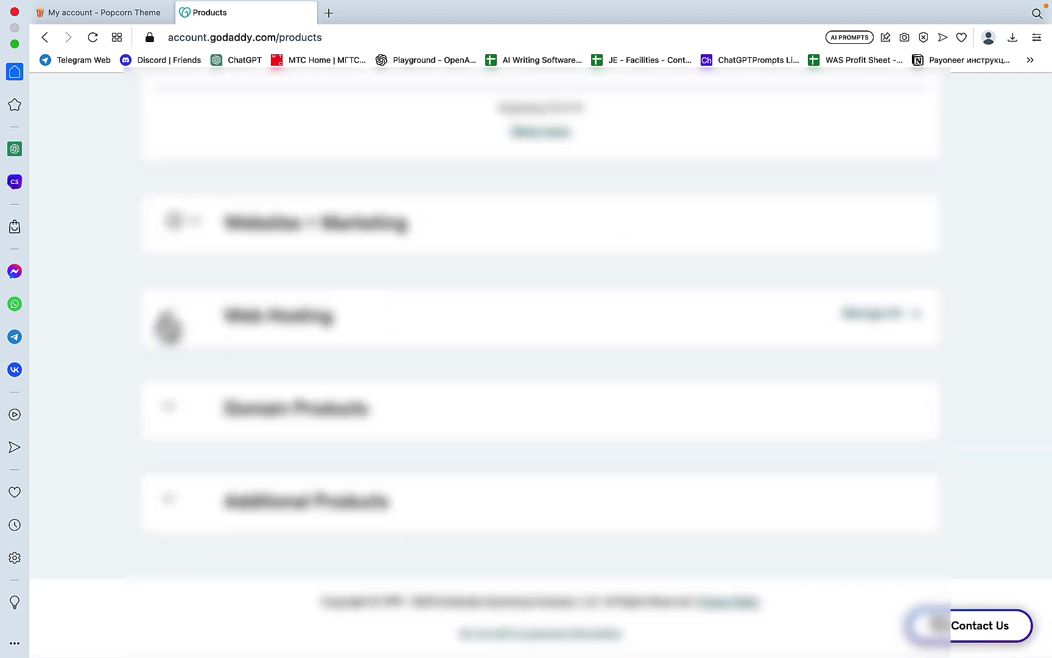
left_click(169, 326)
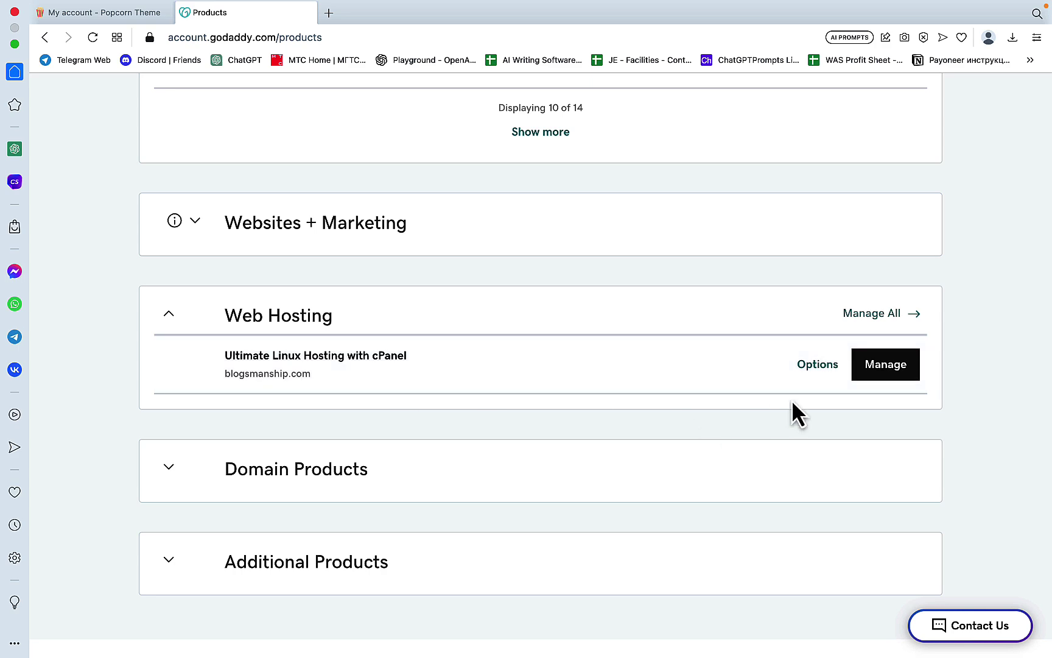
left_click(888, 376)
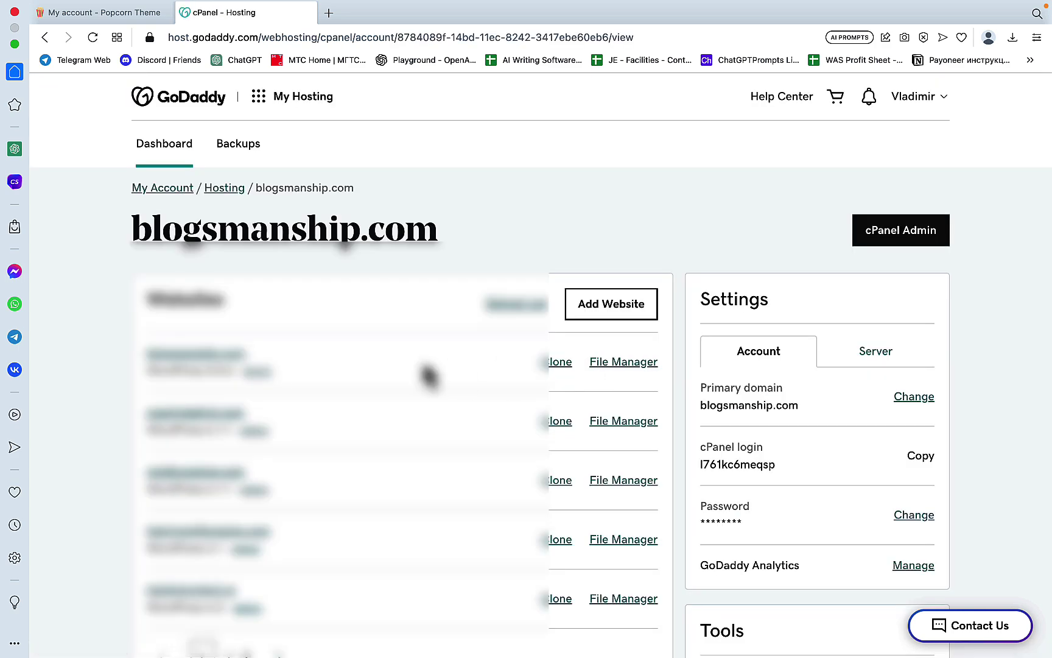
scroll(407, 369, "down", 2)
scroll(405, 369, "up", 1)
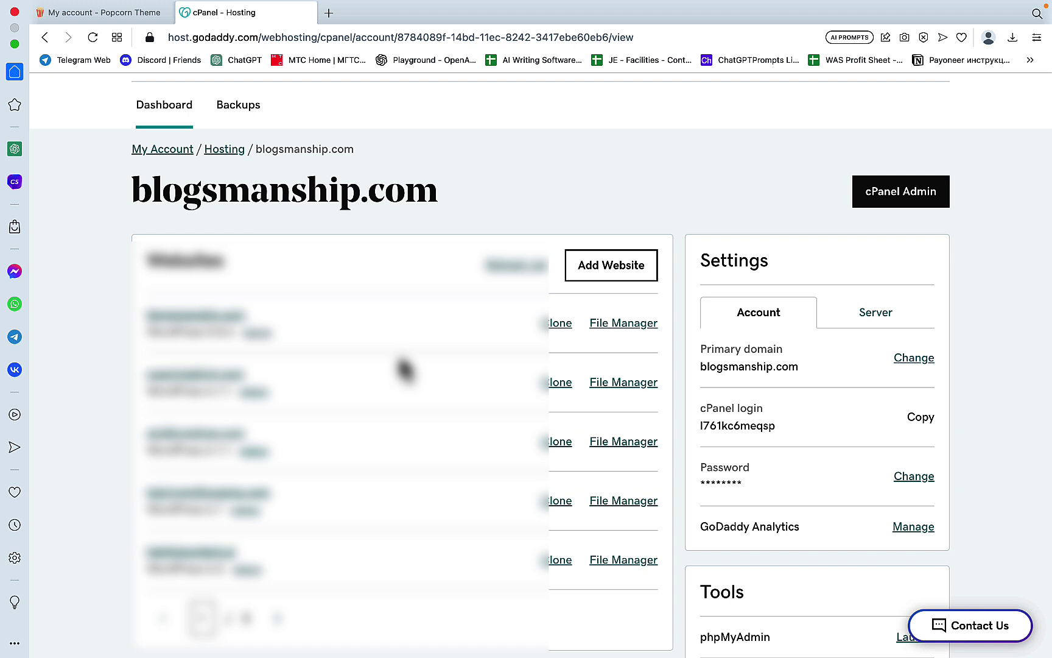
Step: Add triumphoverphobia.com as a new website on the hosting account
left_click(606, 275)
right_click(400, 360)
left_click(362, 356)
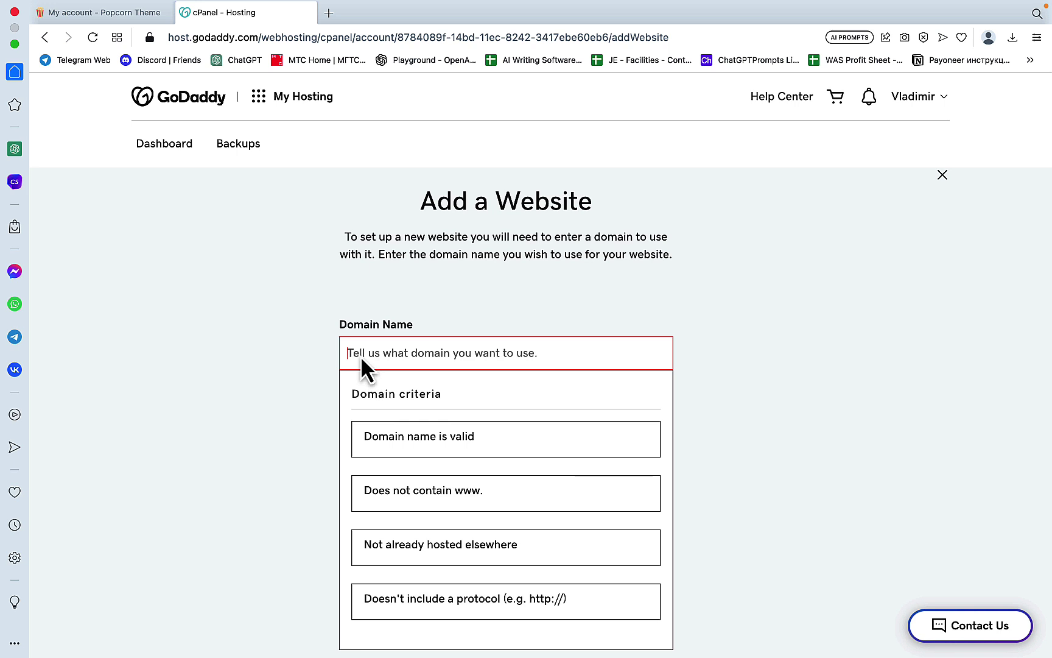
type("triumpho")
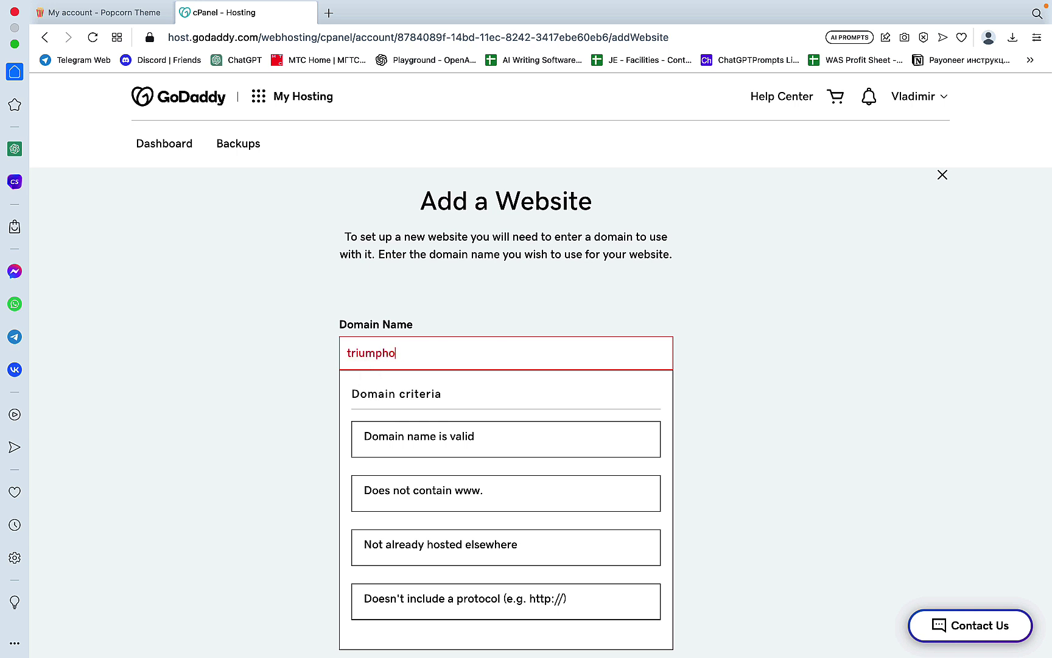
type("verphobia.com")
scroll(564, 495, "down", 3)
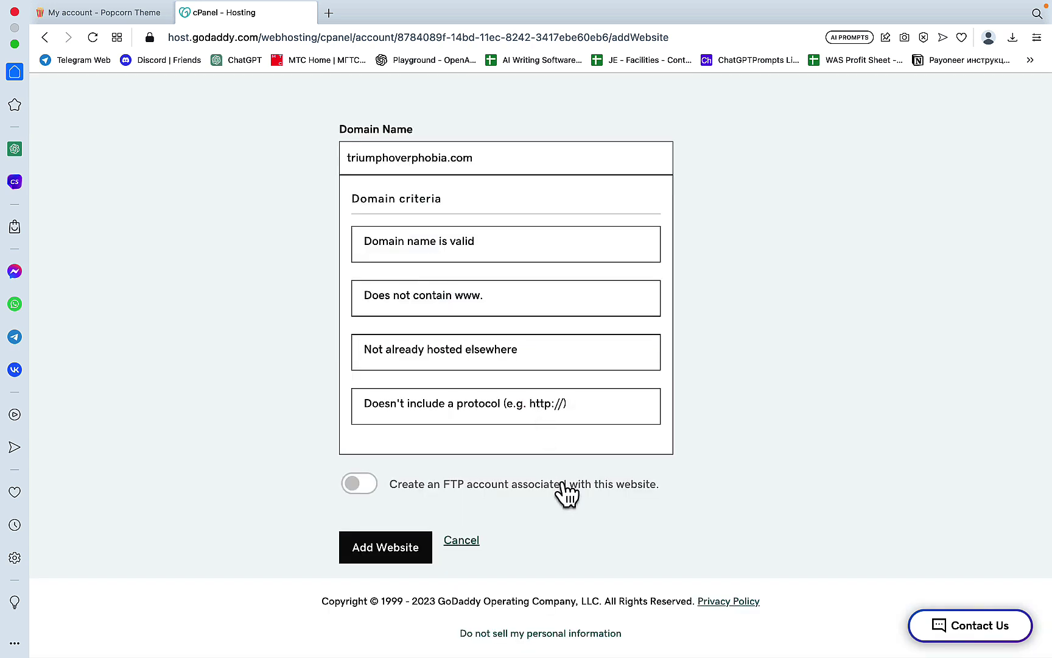
left_click(380, 551)
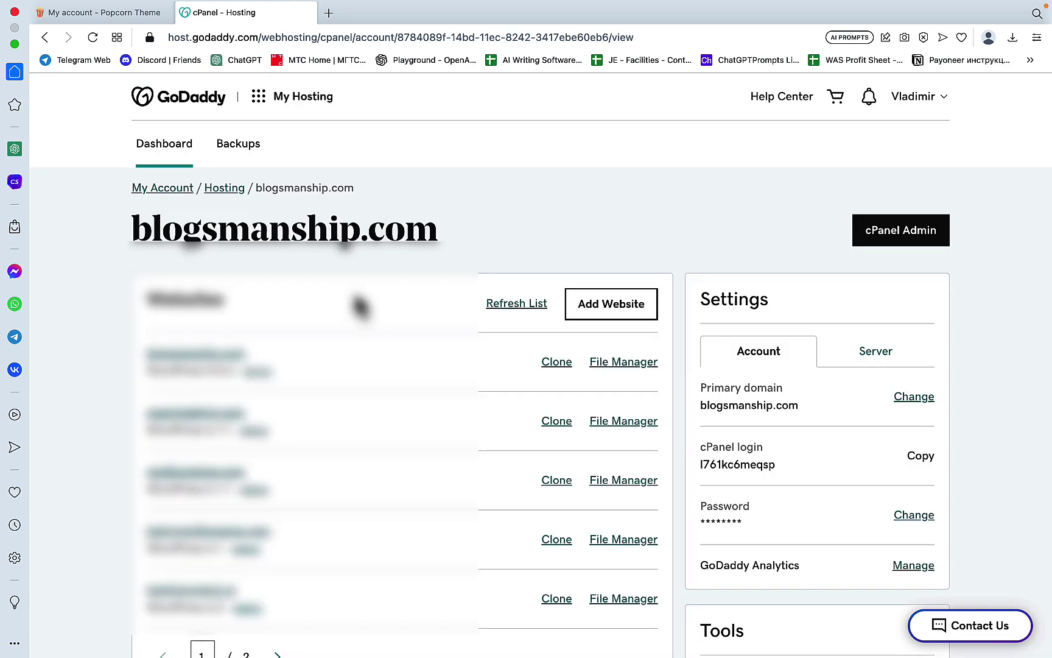
scroll(359, 308, "down", 3)
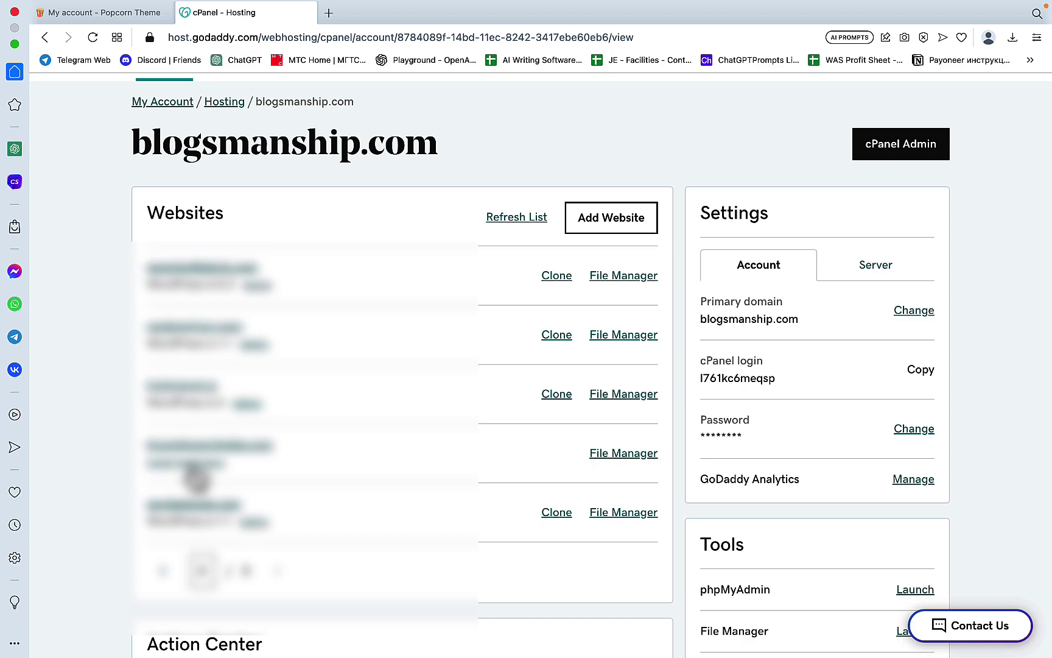
Step: Start a new Installatron WordPress install, clearing the blog subdirectory so it installs at the root
left_click(190, 466)
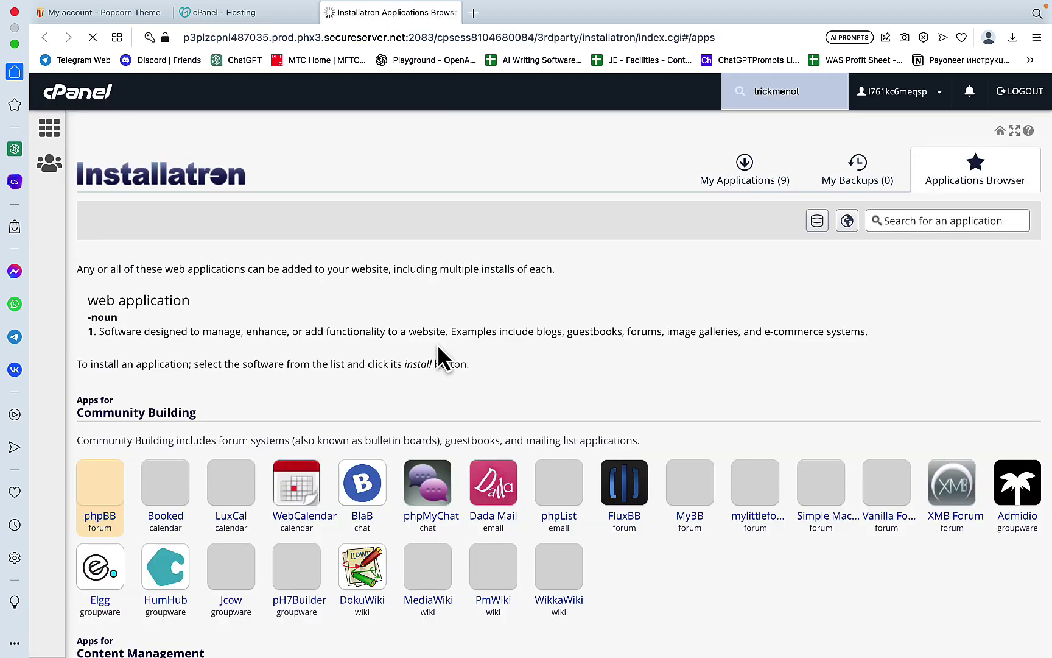
scroll(437, 344, "down", 6)
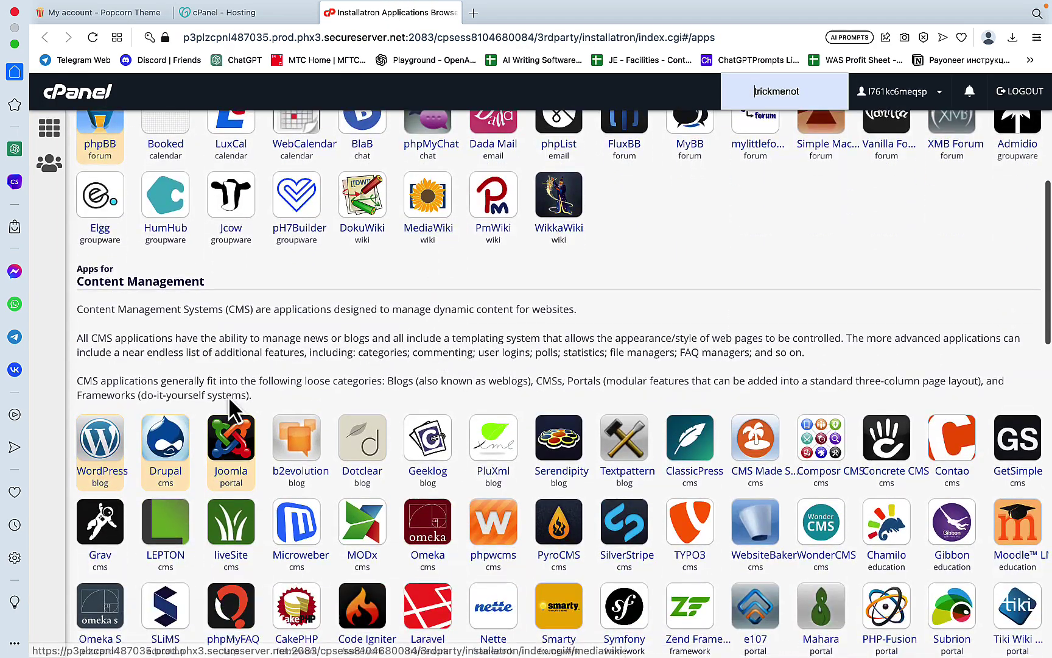
left_click(100, 457)
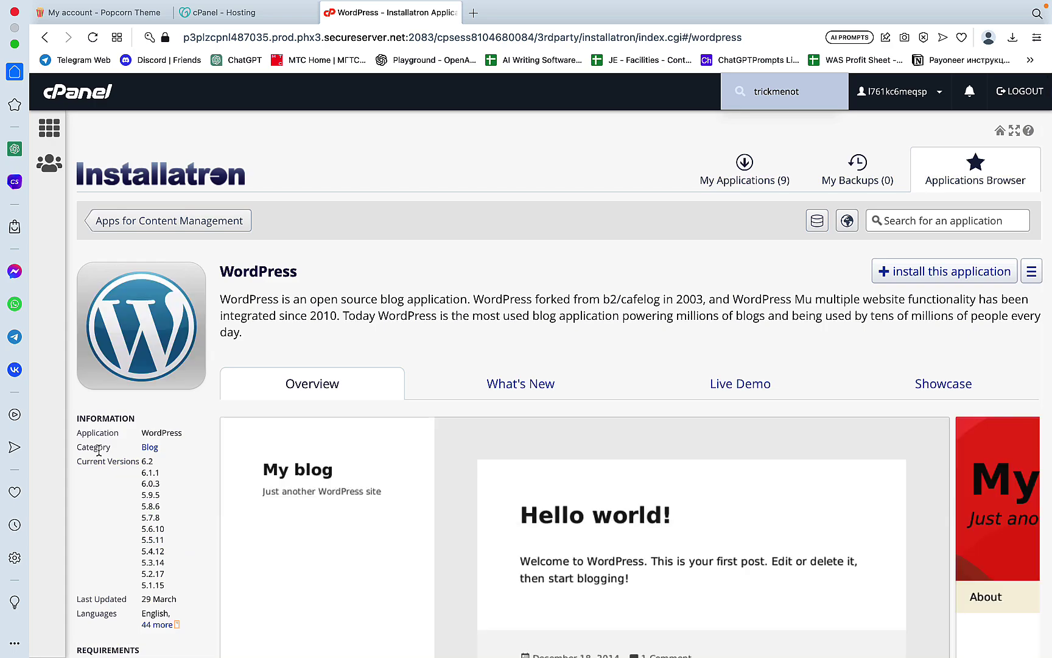
scroll(663, 513, "down", 8)
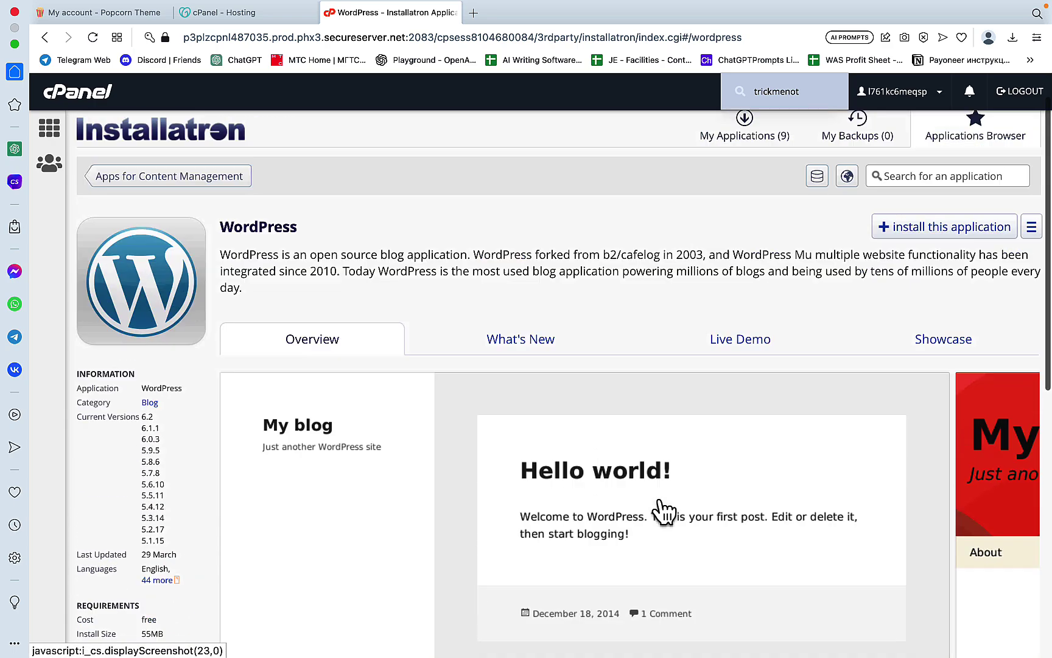
scroll(661, 505, "up", 10)
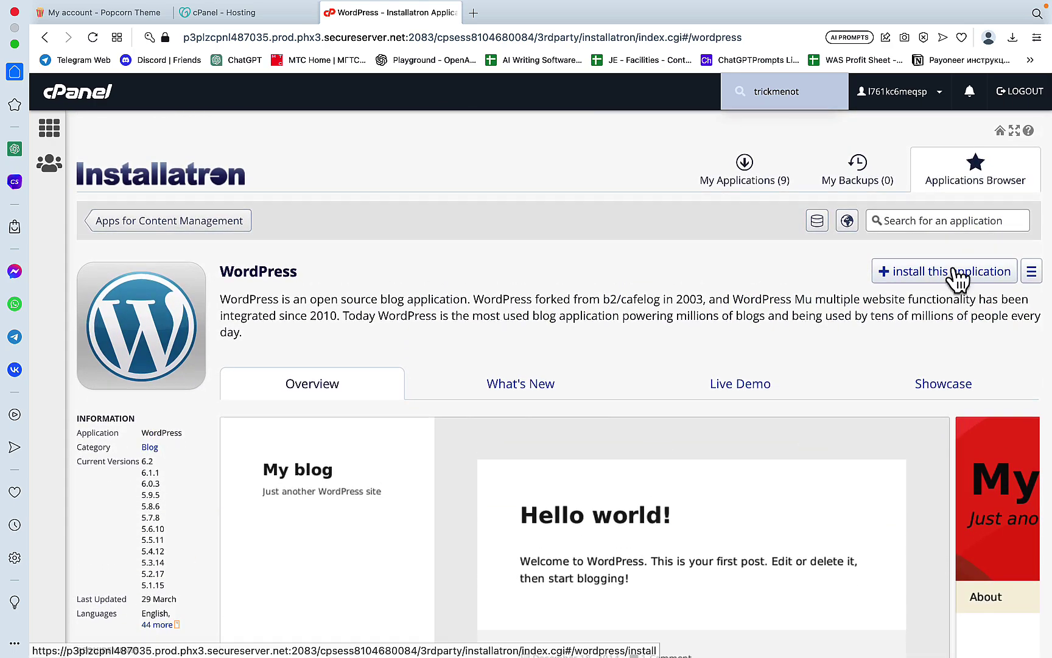
left_click(953, 271)
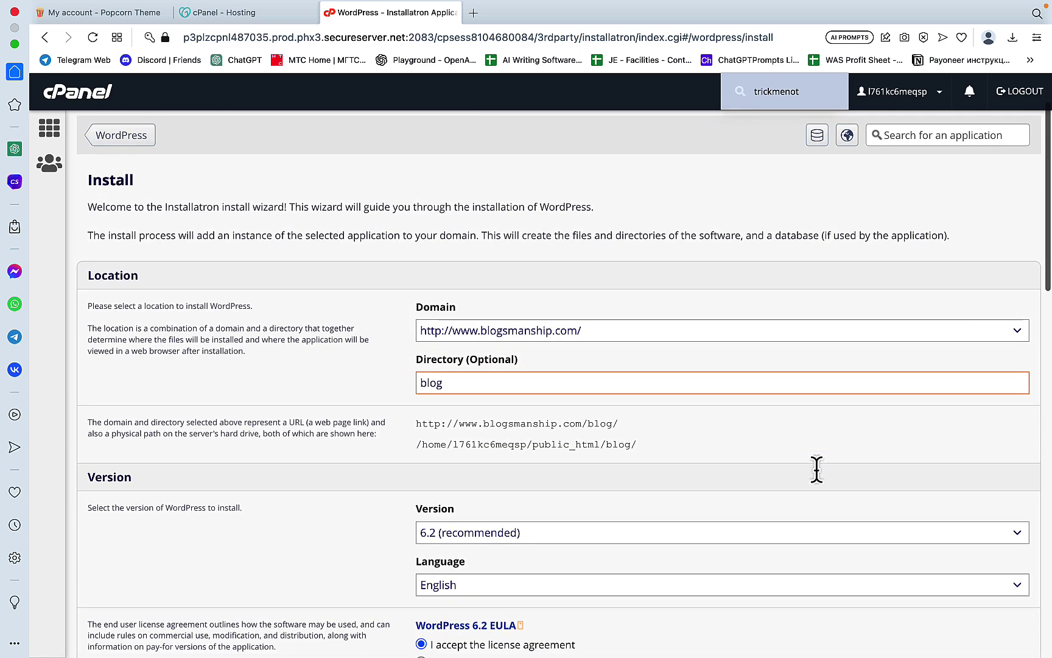
left_click_drag(463, 383, 369, 392)
key("BackSpace")
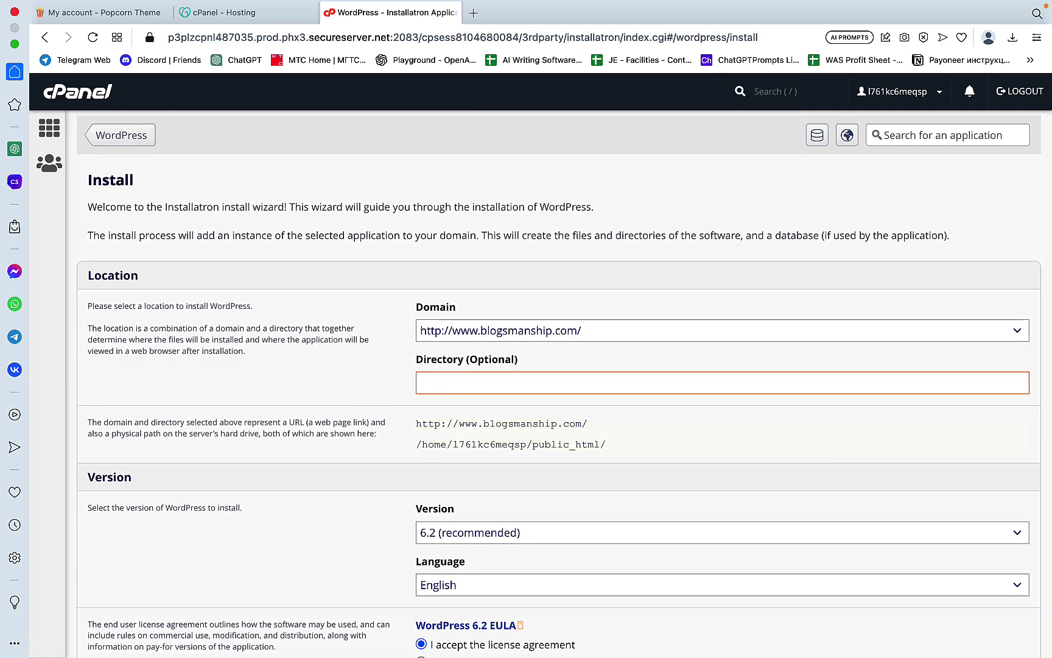
Step: Fill in the admin account credentials from a saved login
scroll(718, 451, "down", 10)
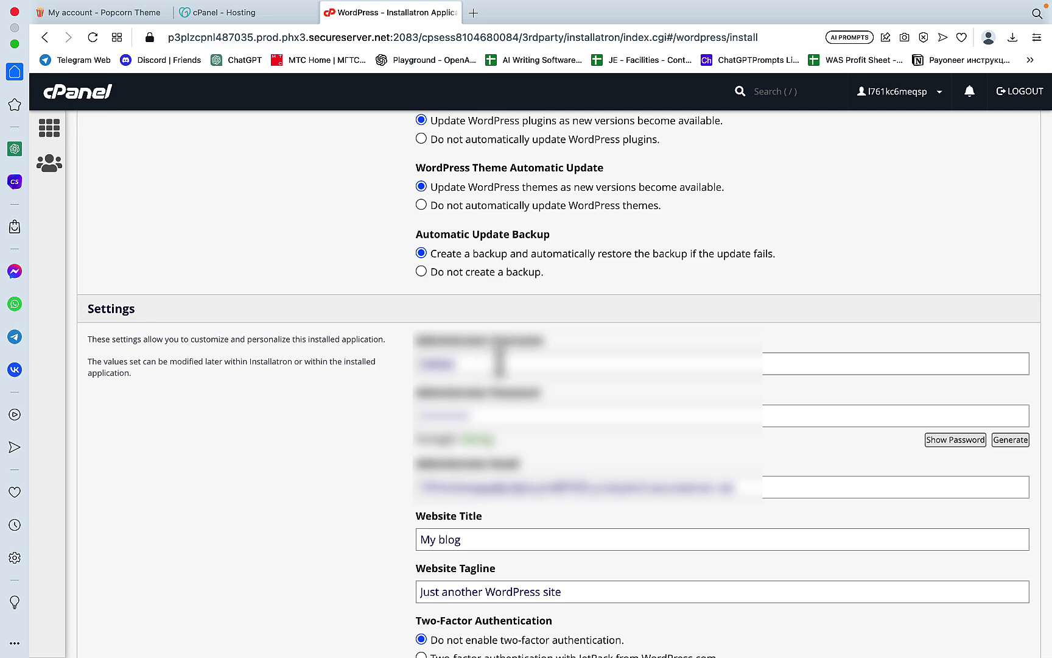
left_click(491, 364)
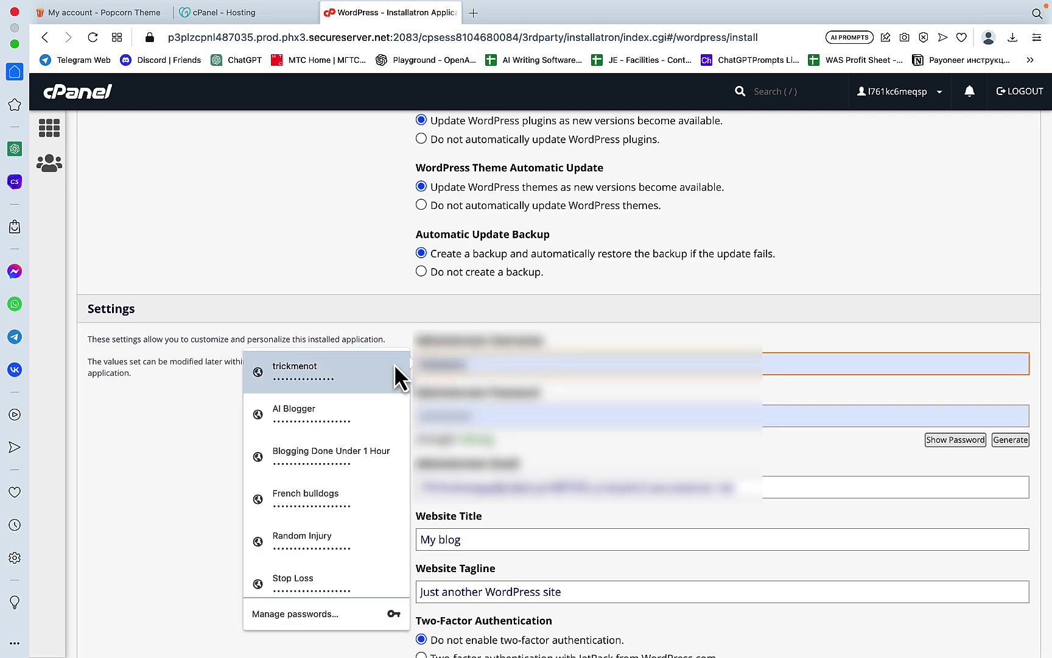
left_click(394, 363)
scroll(486, 444, "down", 2)
Step: Set tagline 'Get Rid Of Your Phobia Fast' and site title 'Triunph Over Phobia'
left_click_drag(482, 443, 390, 461)
type("Get Rid Of Your Pho")
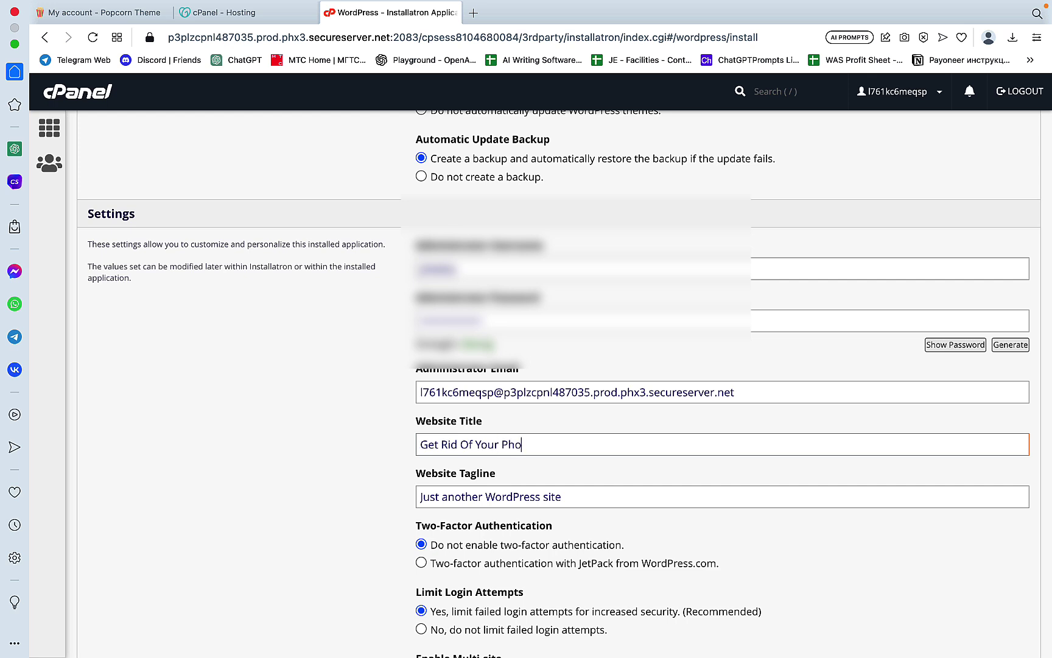
type("bia Fast")
scroll(514, 478, "down", 2)
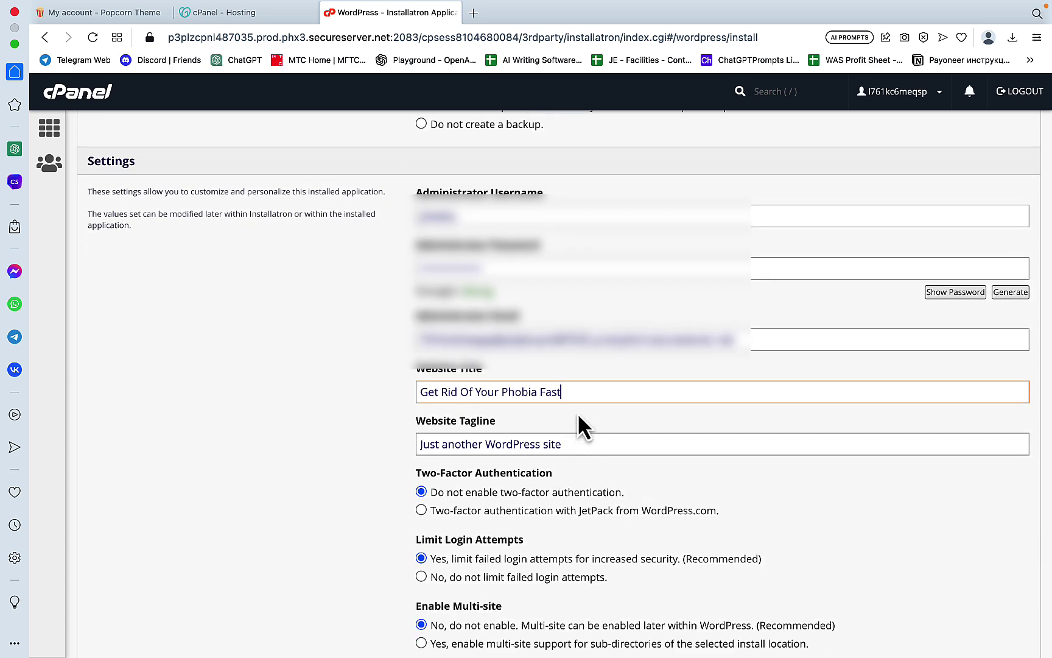
left_click_drag(572, 392, 411, 397)
key("cmd+c")
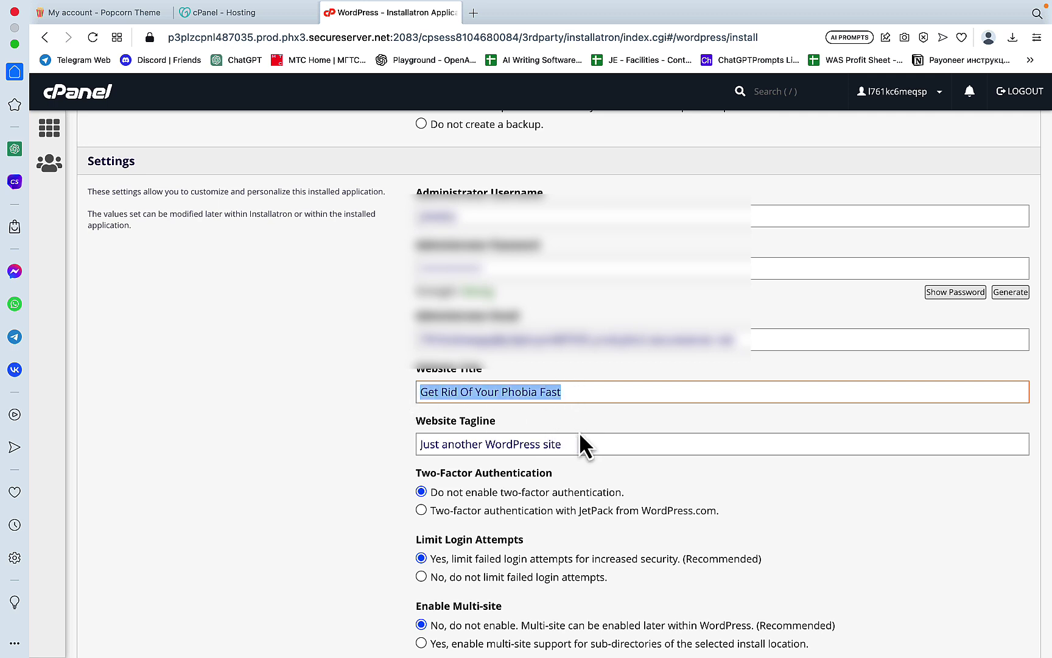
left_click_drag(578, 444, 409, 444)
key("cmd+v")
left_click_drag(590, 386, 398, 394)
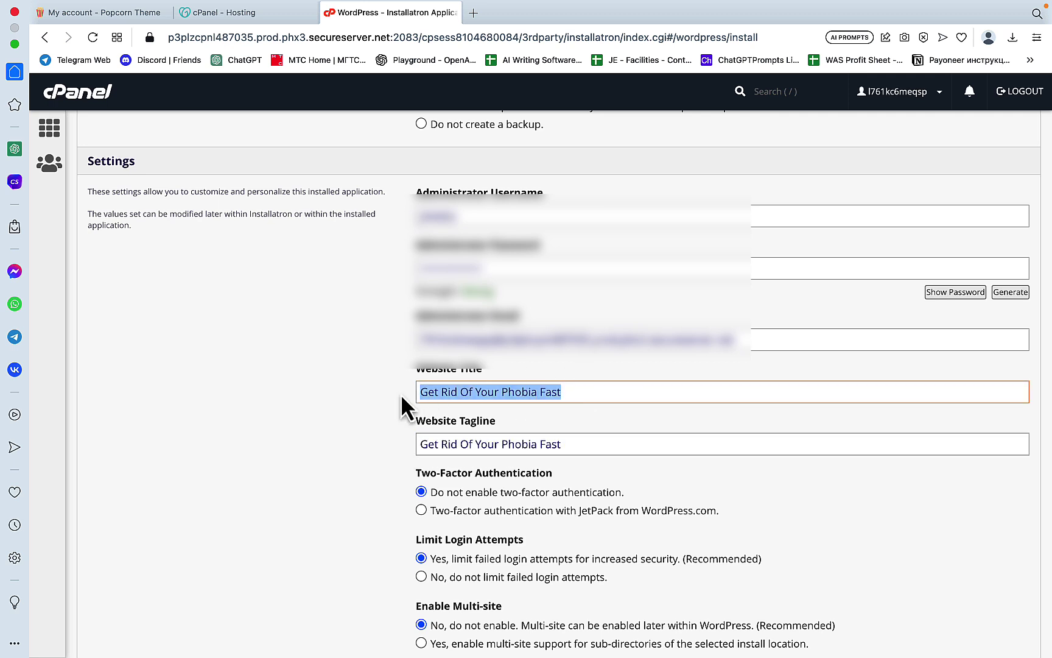
type("Tri")
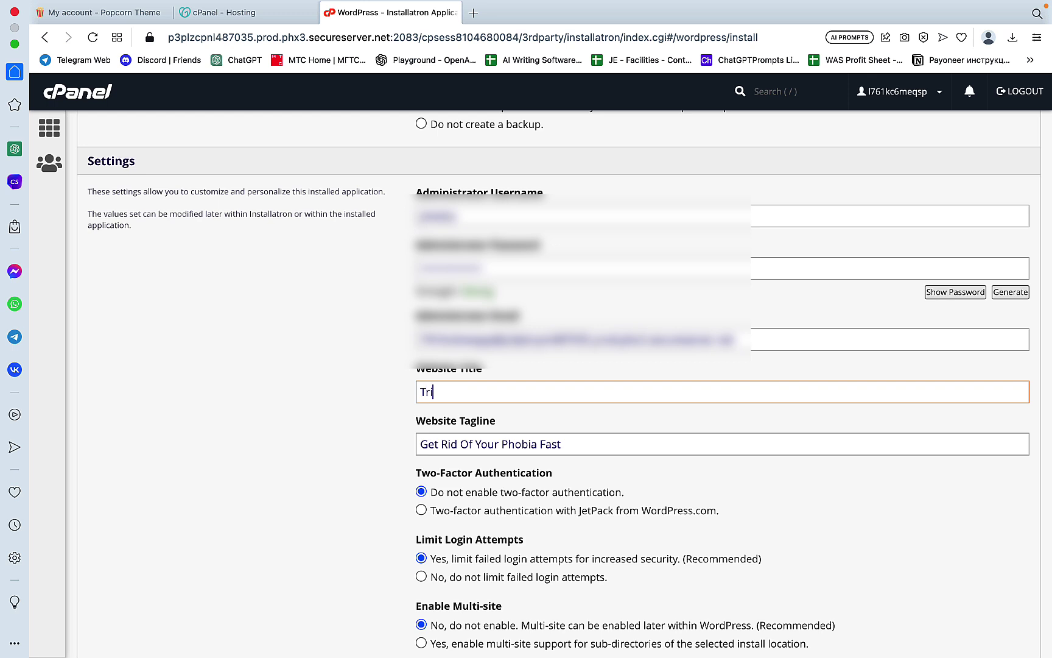
type("unph Over Phobia")
Step: Choose triumphoverphobia.com as the installation domain and finish the install
scroll(627, 378, "up", 20)
left_click(688, 289)
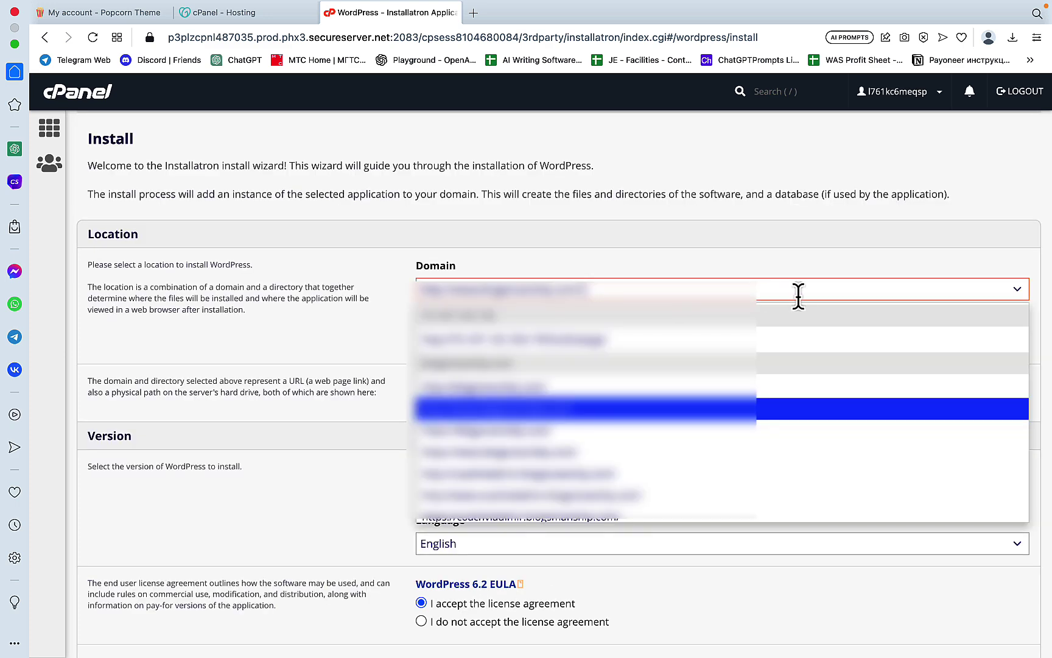
scroll(637, 420, "down", 3)
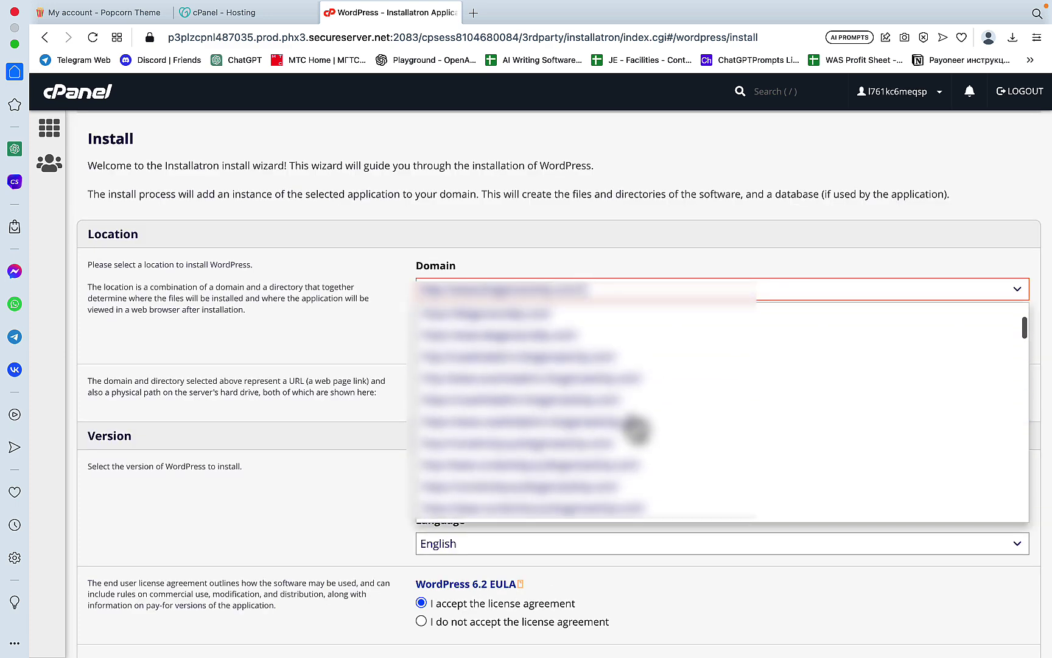
scroll(637, 431, "down", 3)
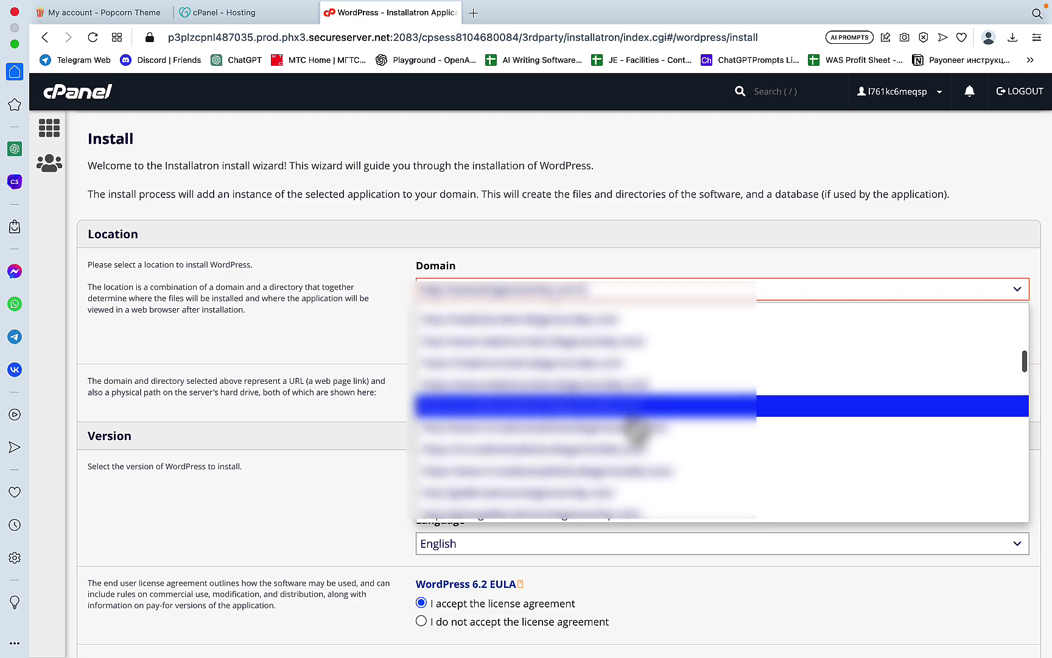
scroll(636, 431, "down", 5)
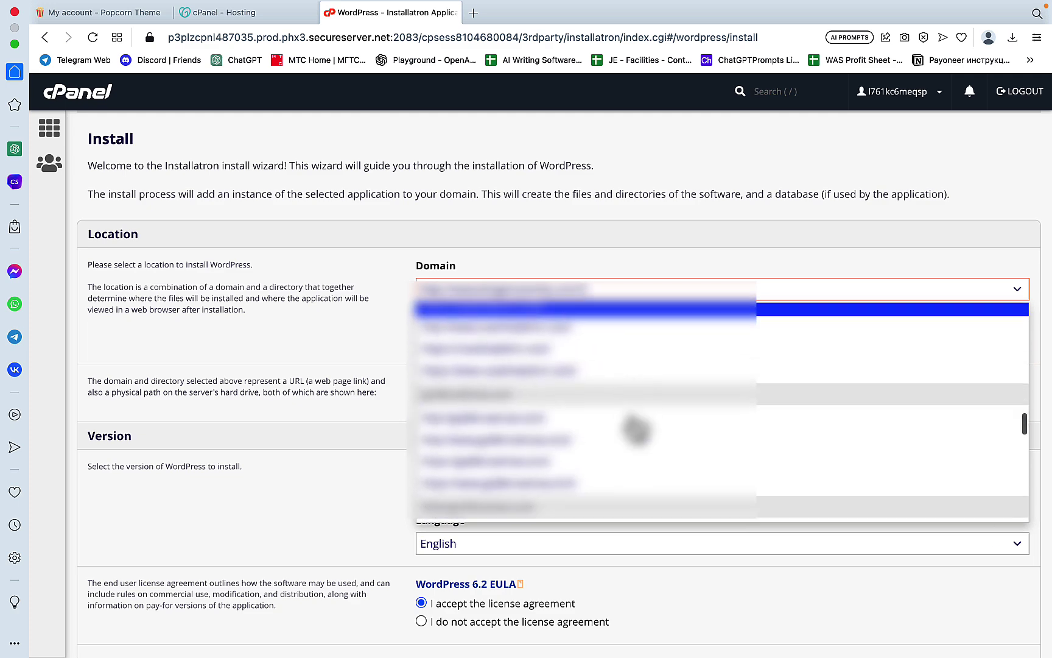
scroll(636, 431, "down", 5)
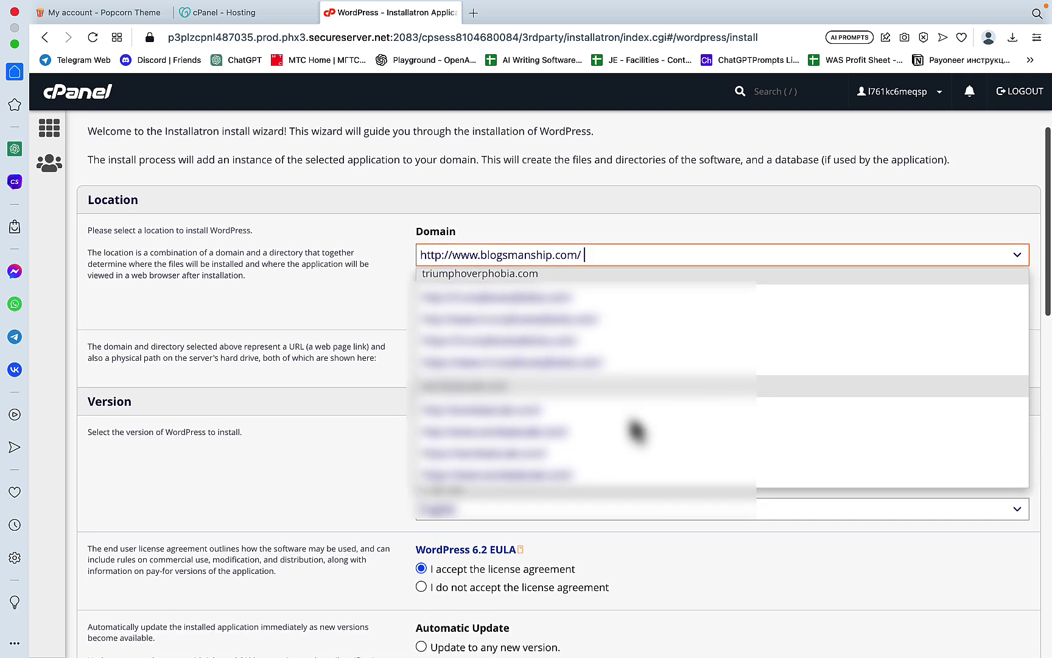
scroll(634, 420, "up", 3)
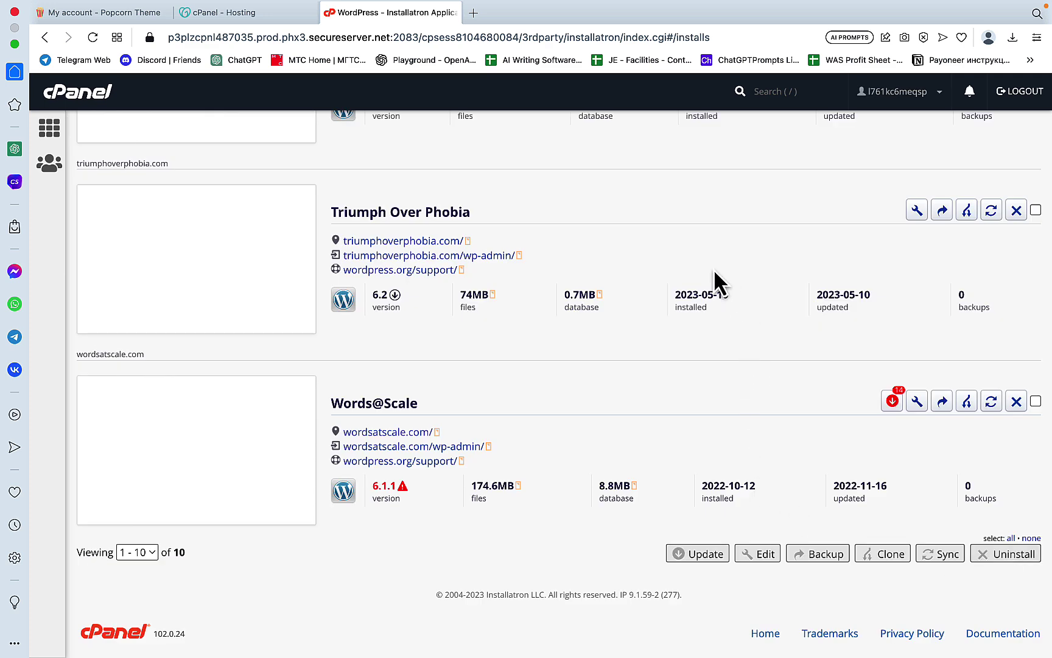
Step: Open the new site's wp-admin and exit the starter template picker, skipping the survey
left_click(444, 259)
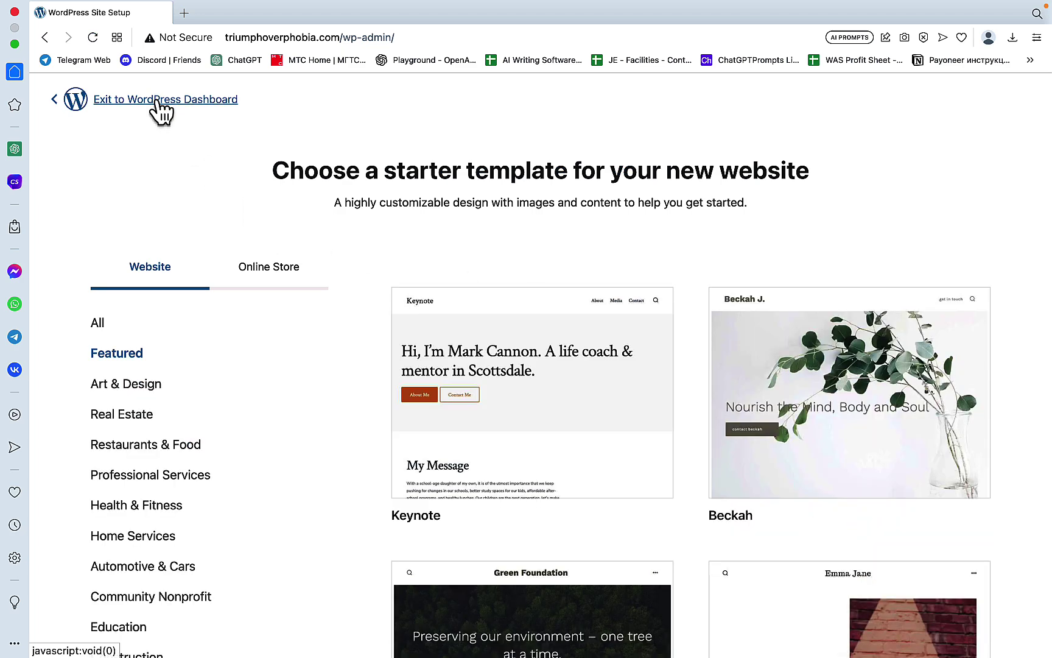
left_click(155, 100)
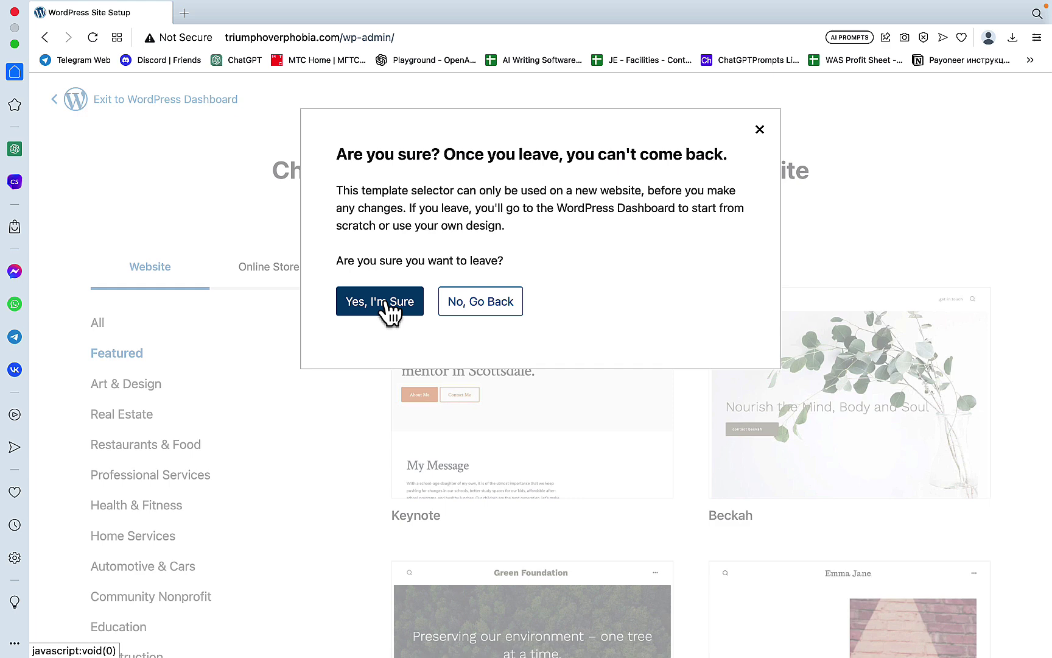
left_click(388, 308)
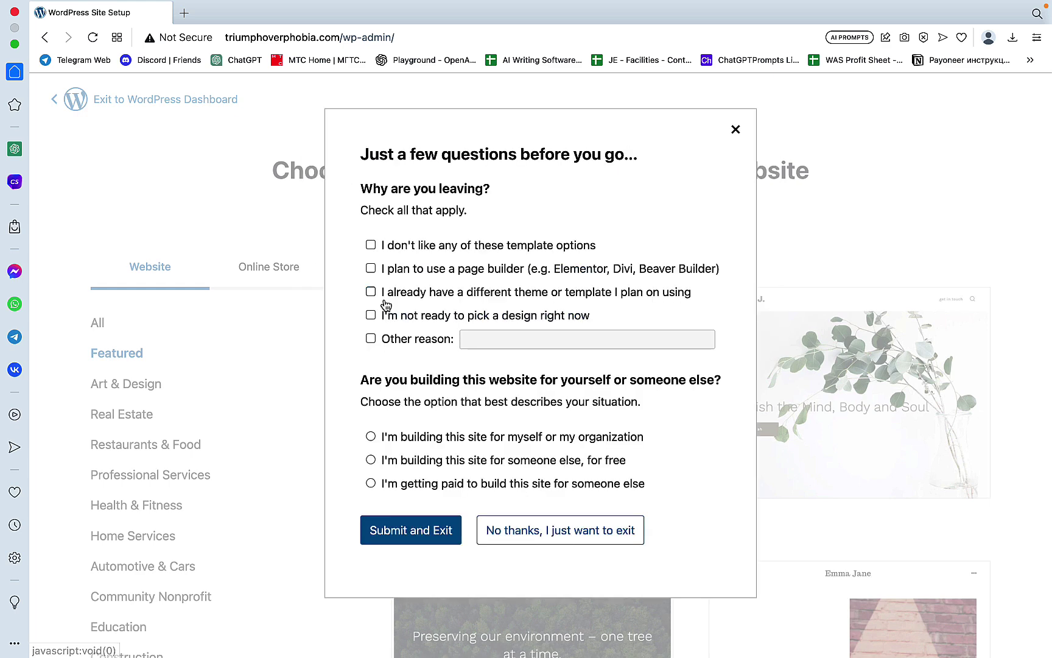
left_click(542, 535)
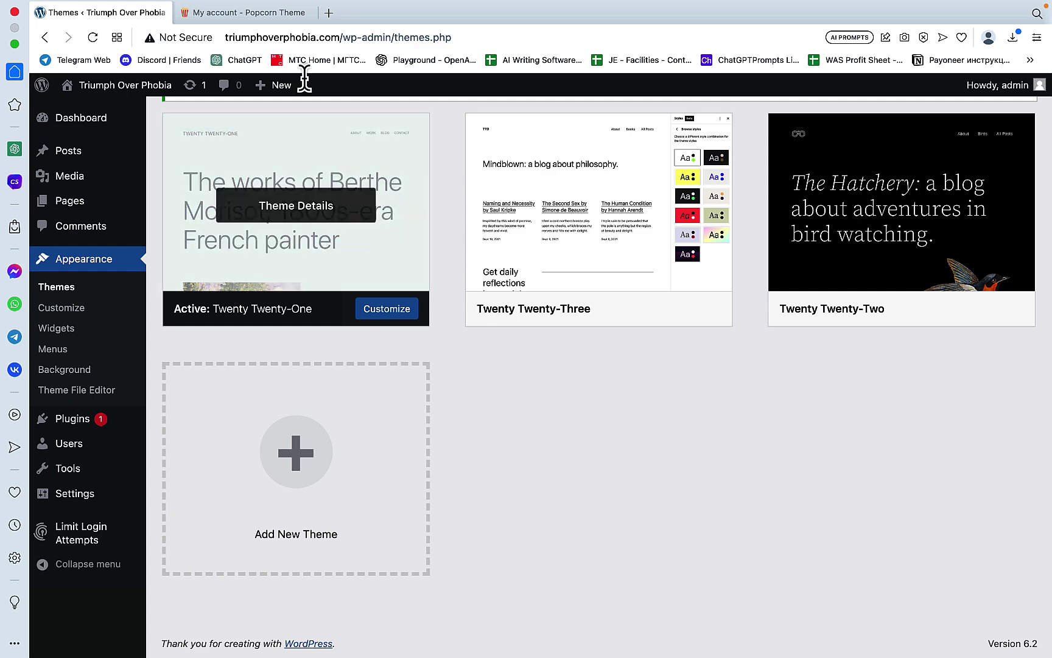
Step: Bring up the Popcorn Theme account downloads, briefly visiting trickmenot.ai in a tab and closing it
left_click(263, 15)
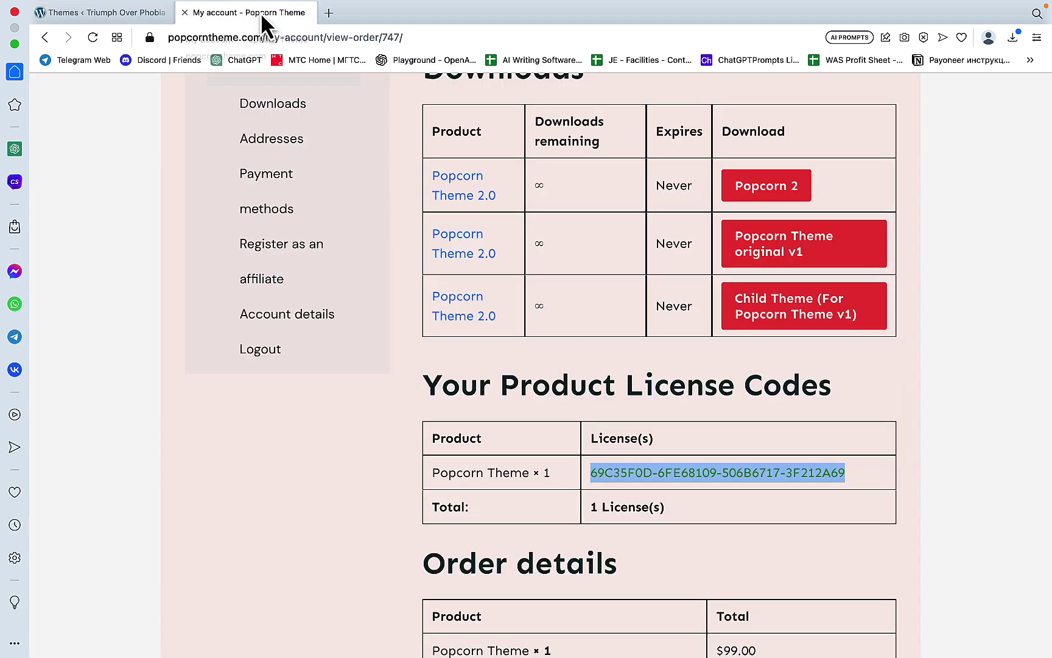
left_click(329, 14)
type("trick")
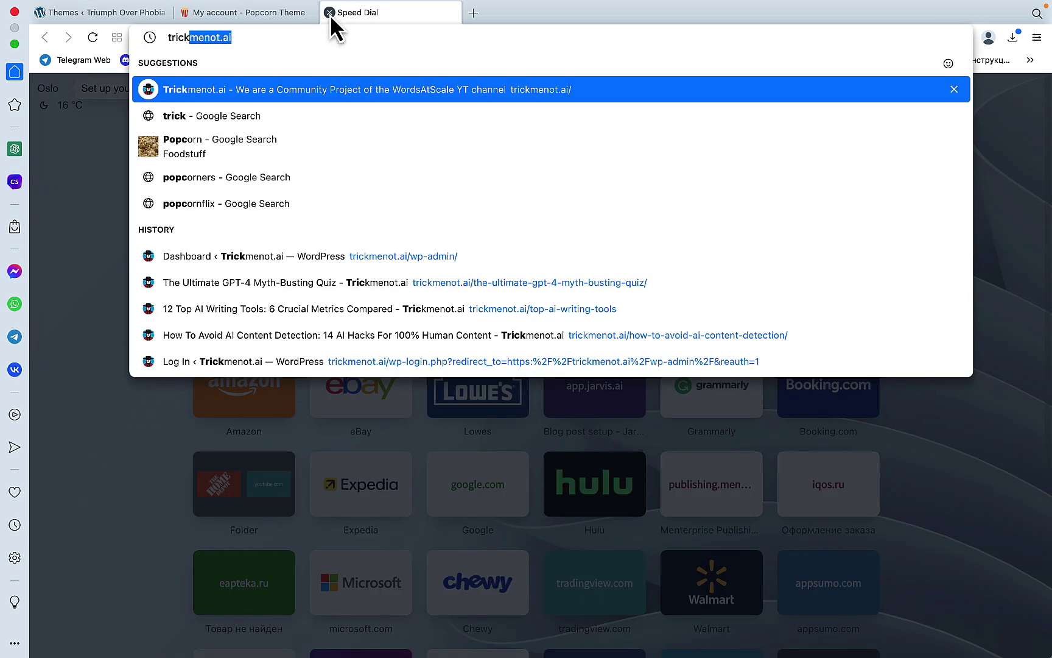
key("Return")
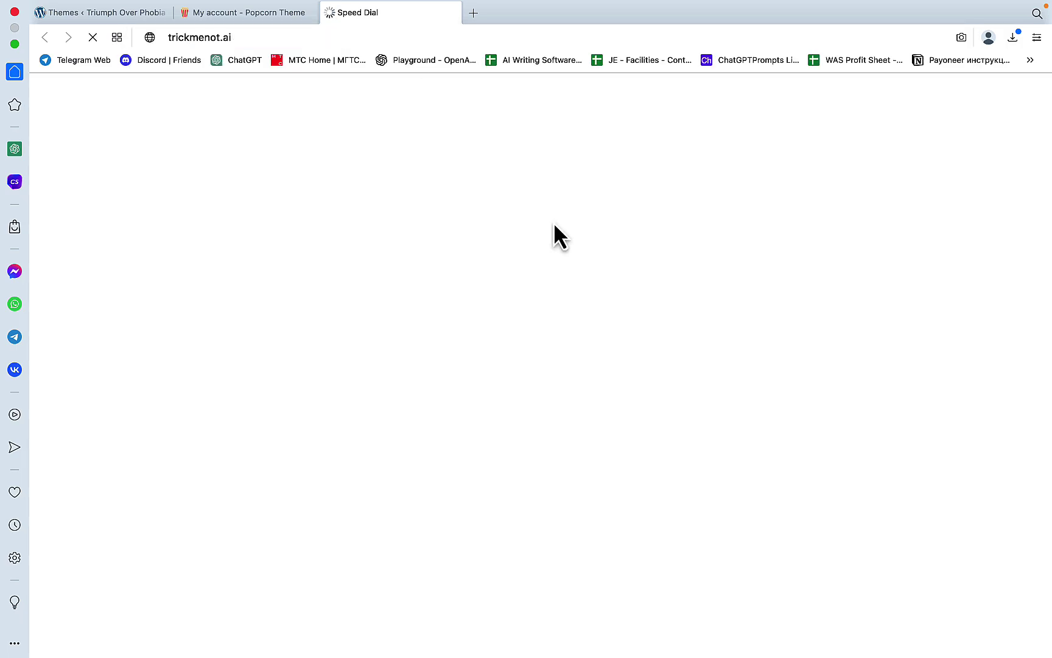
scroll(641, 382, "down", 10)
scroll(639, 380, "up", 10)
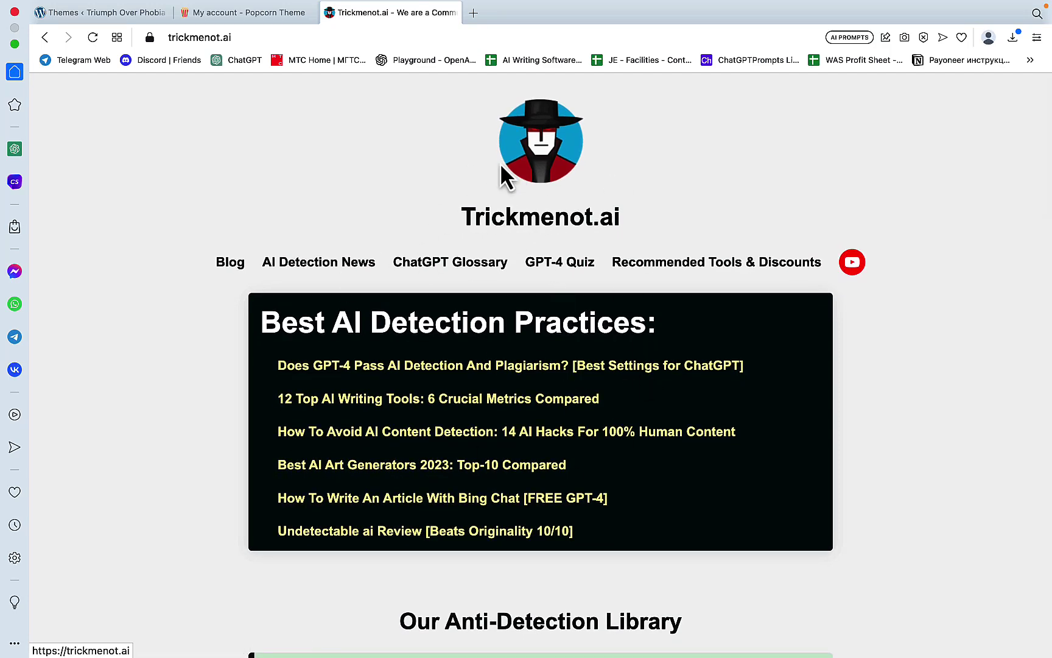
left_click(329, 12)
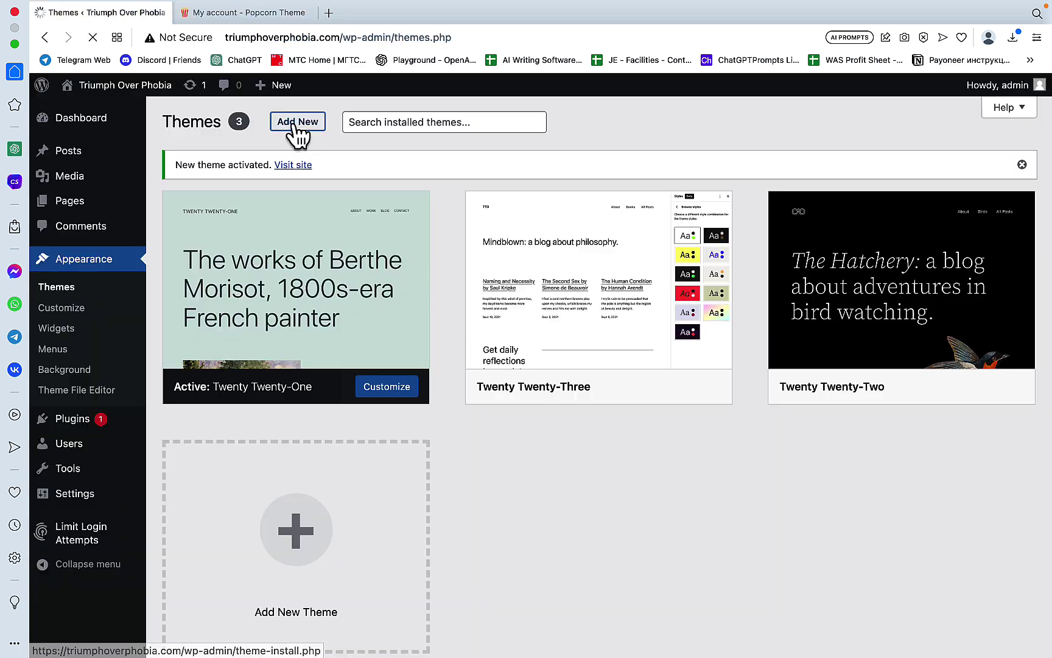
Step: Upload the Popcorn theme zip from Downloads, install it, and activate it
left_click(298, 121)
left_click(298, 124)
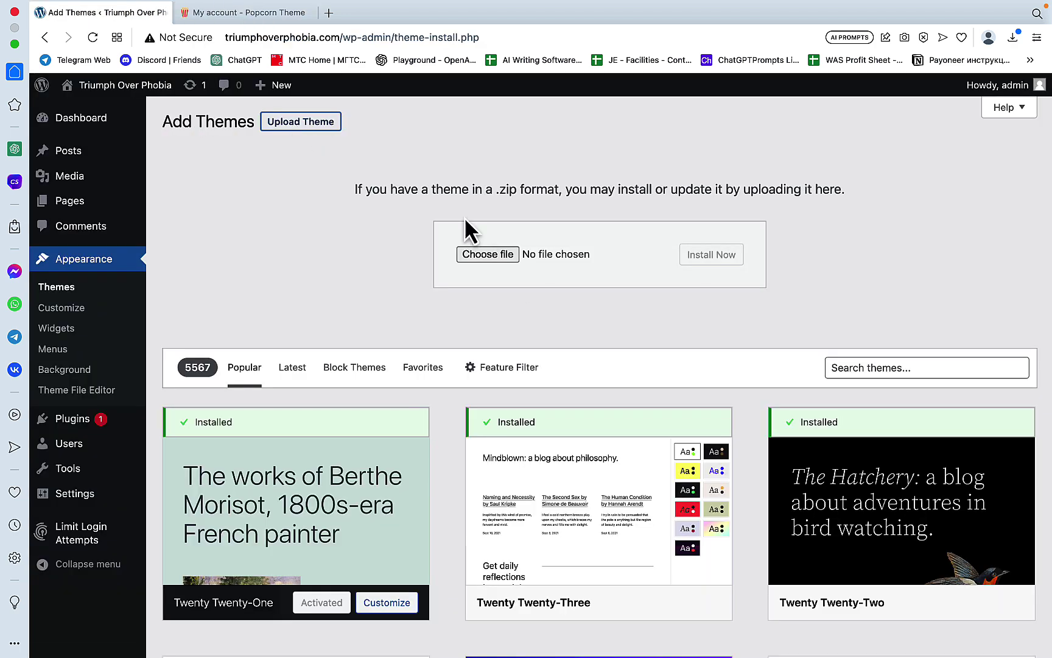
left_click(486, 252)
left_click(433, 161)
left_click(742, 391)
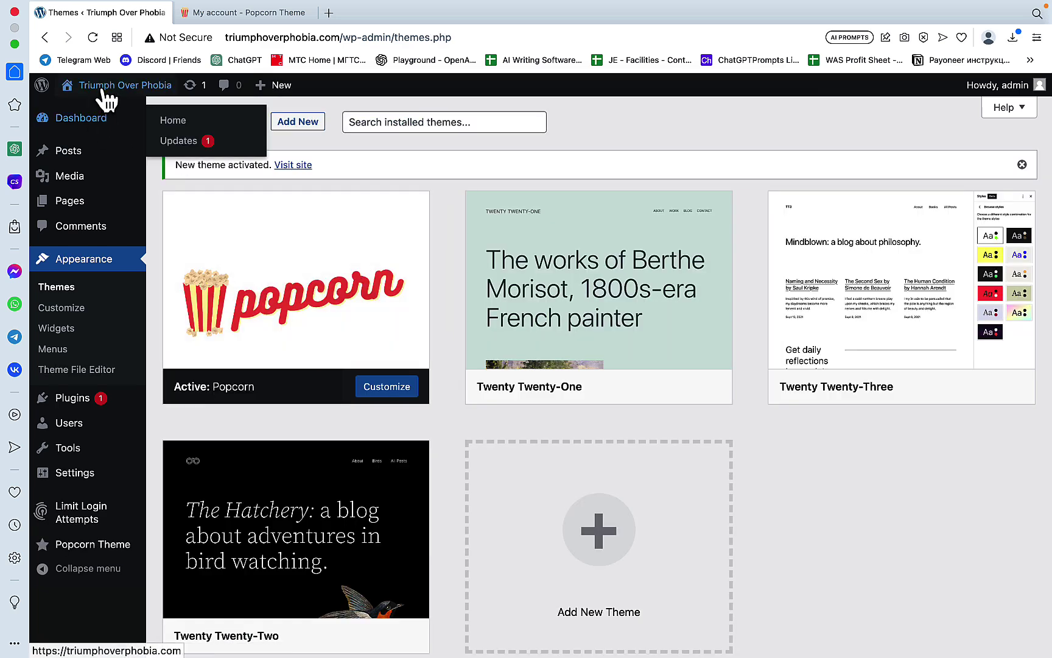
Step: Open the live Triumph Over Phobia site in a new tab, close the Popcorn account tab, and browse it
mouse_move(104, 90)
right_click(86, 112)
left_click(104, 120)
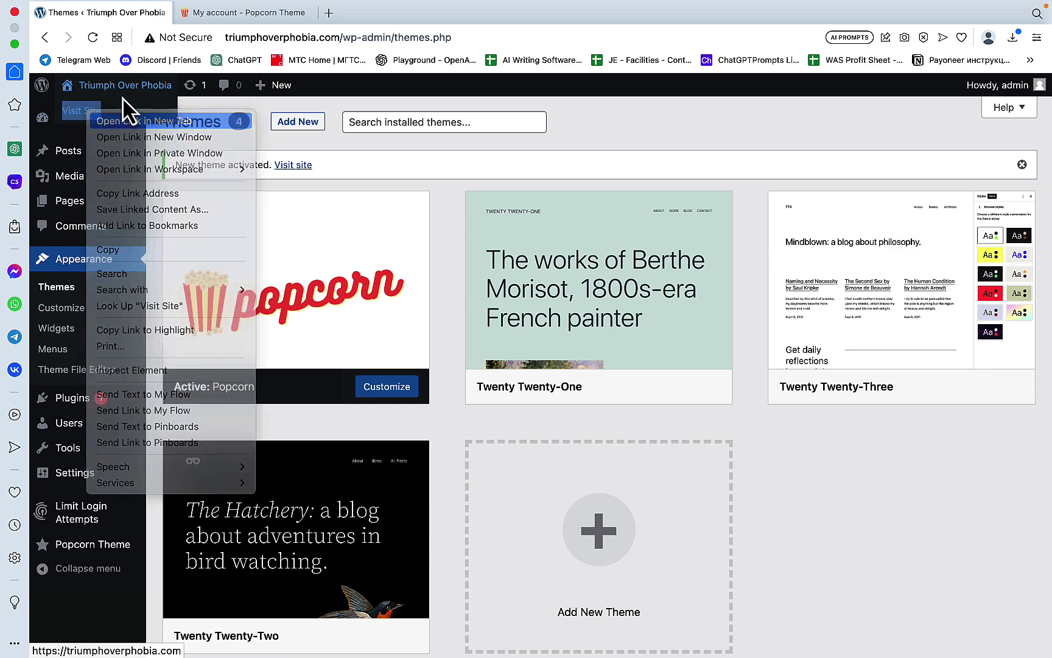
left_click(334, 12)
left_click(296, 14)
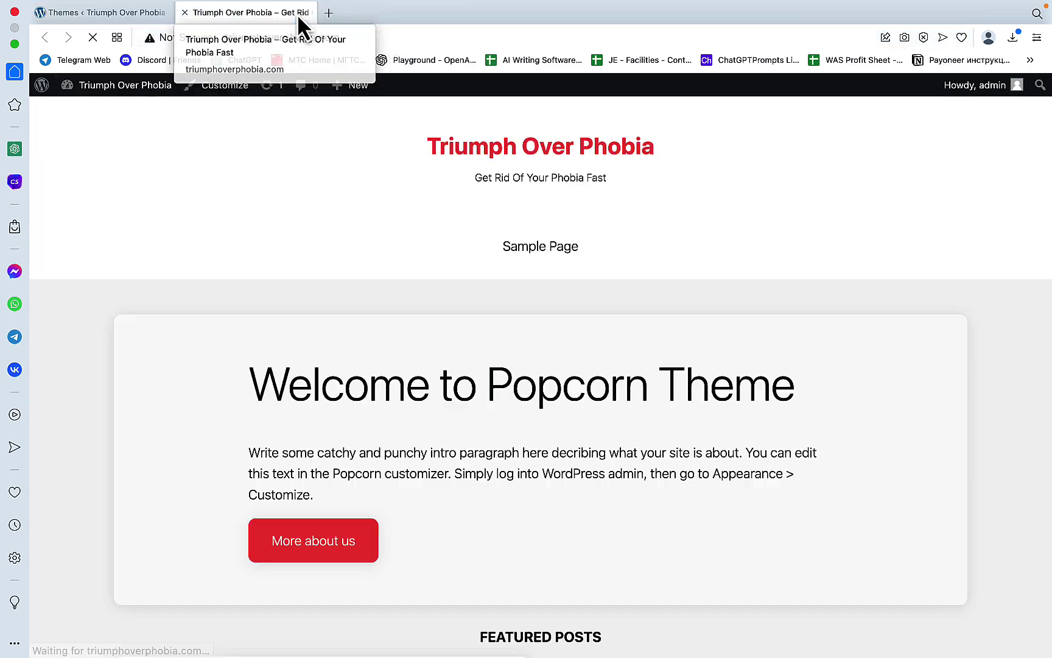
scroll(639, 255, "down", 2)
scroll(674, 302, "down", 10)
scroll(675, 302, "up", 12)
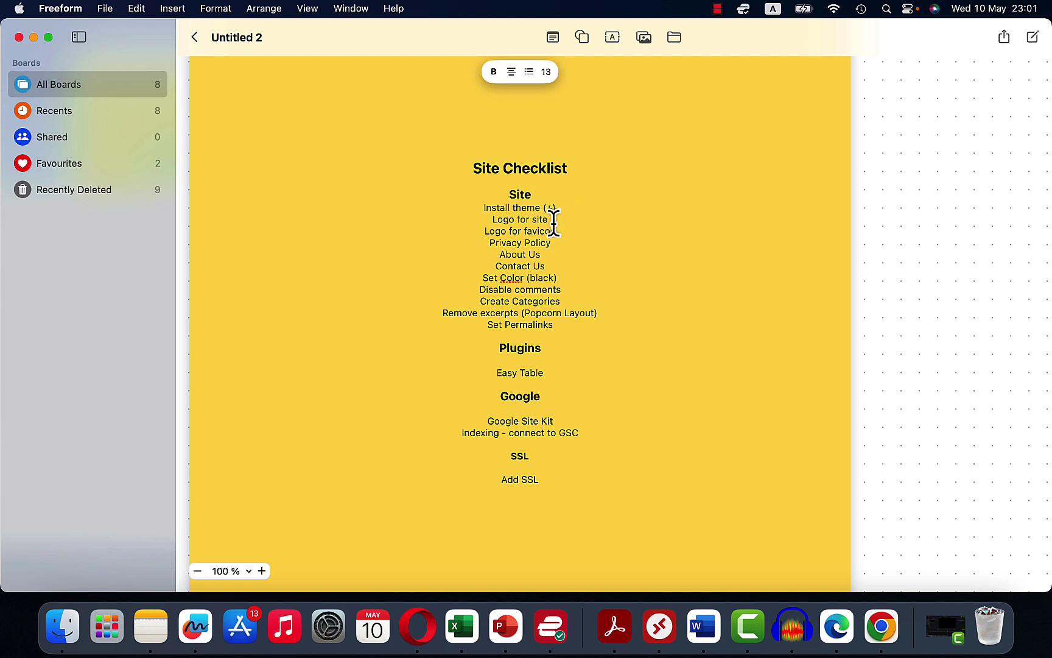
Step: Select the Logo for site item, preview TriumphOverPhobia, primary.png, then return to wp-admin
left_click_drag(552, 218, 485, 213)
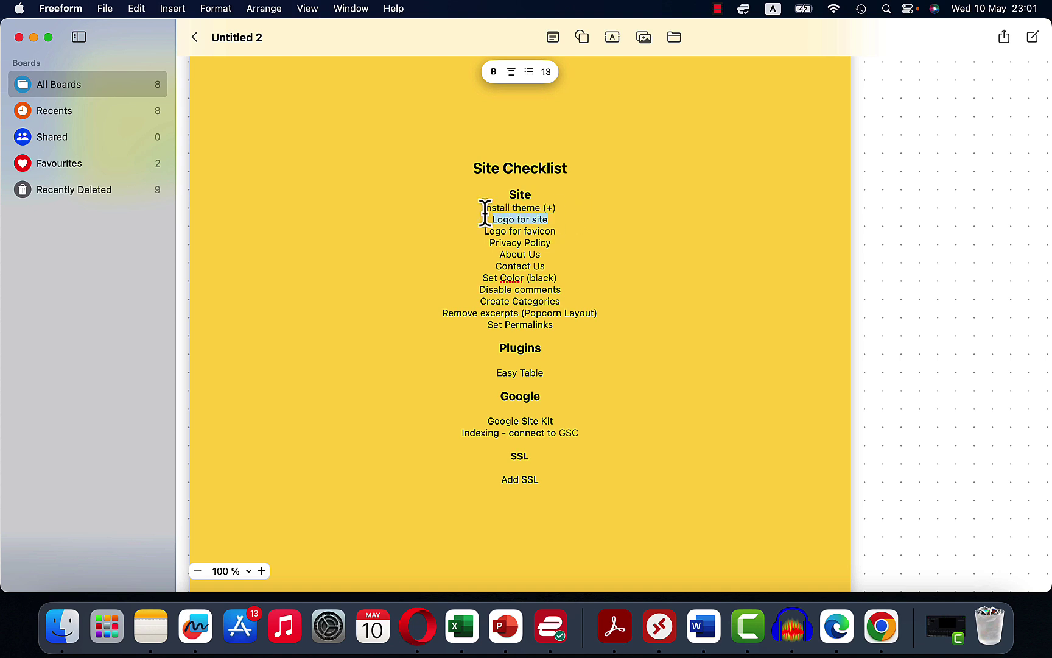
left_click(65, 637)
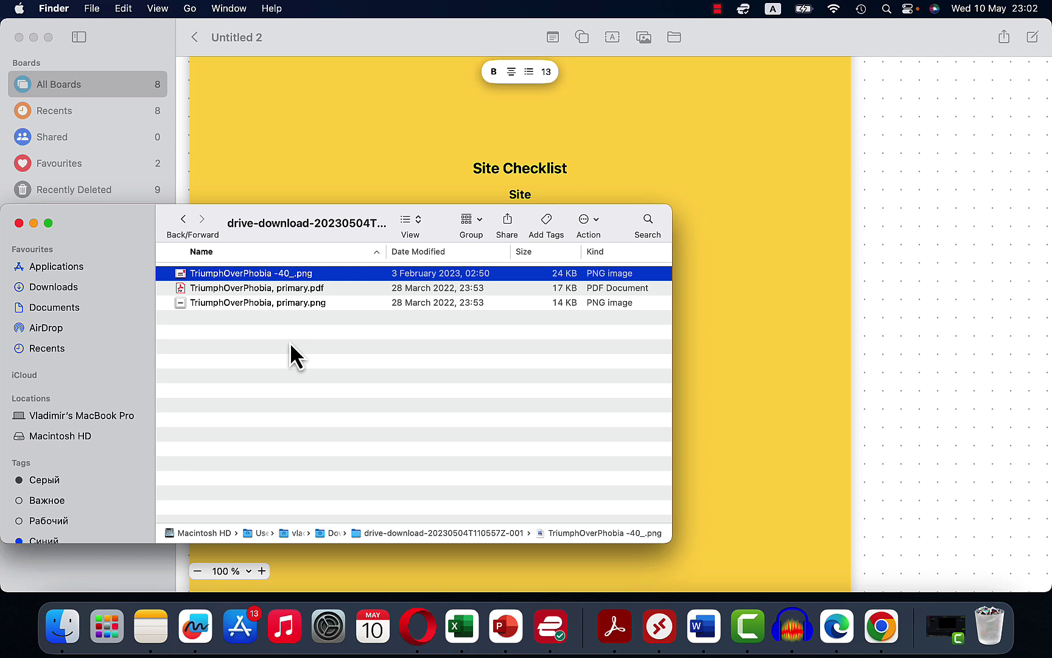
double_click(299, 302)
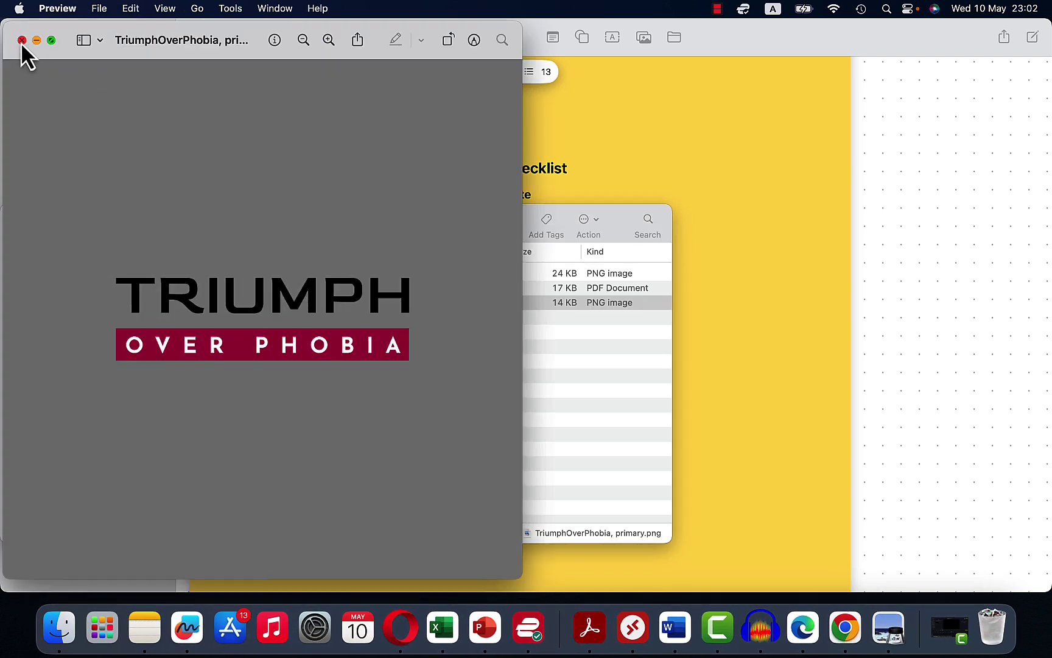
left_click(21, 40)
key("super+Tab")
left_click(143, 96)
Step: Upload and crop the Triumph Over Phobia logo in Customizer Site Identity, leaving the site icon unset
left_click(91, 260)
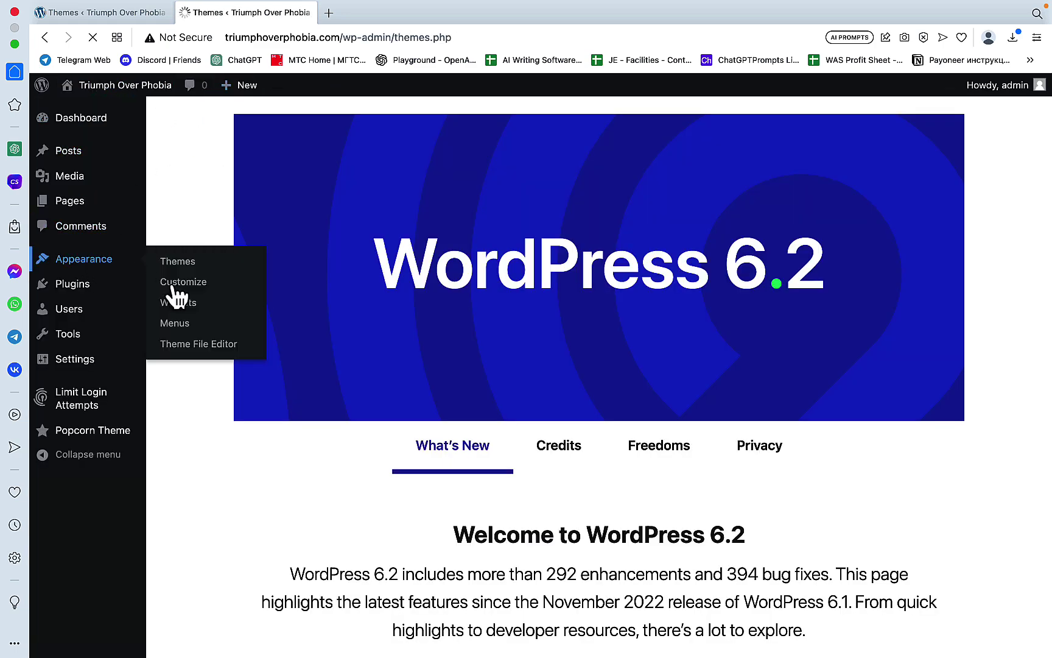
left_click(176, 283)
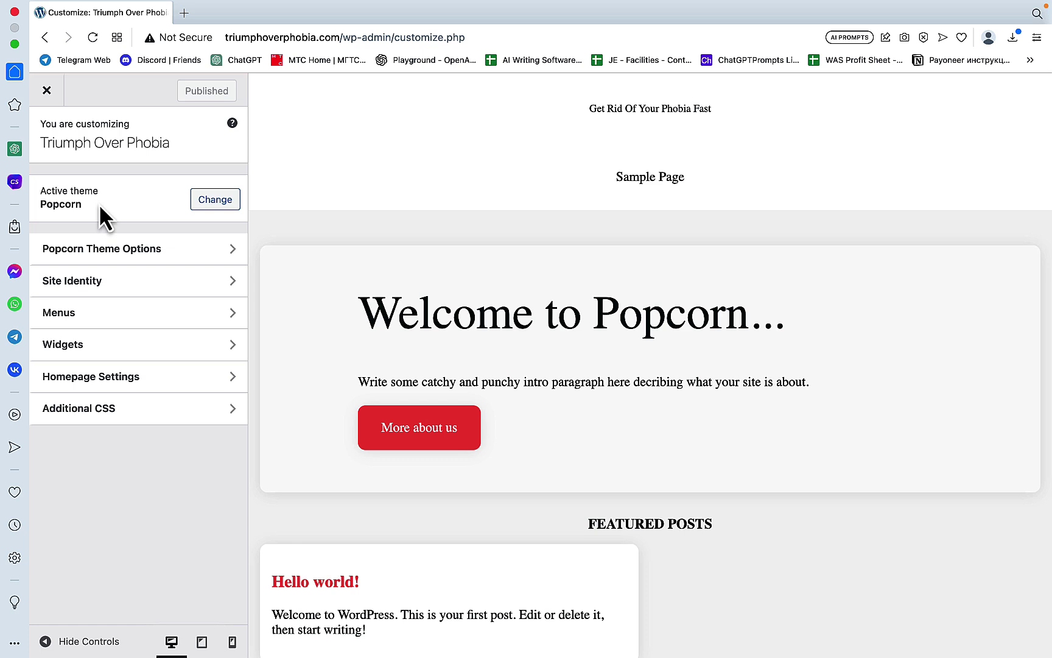
left_click(165, 280)
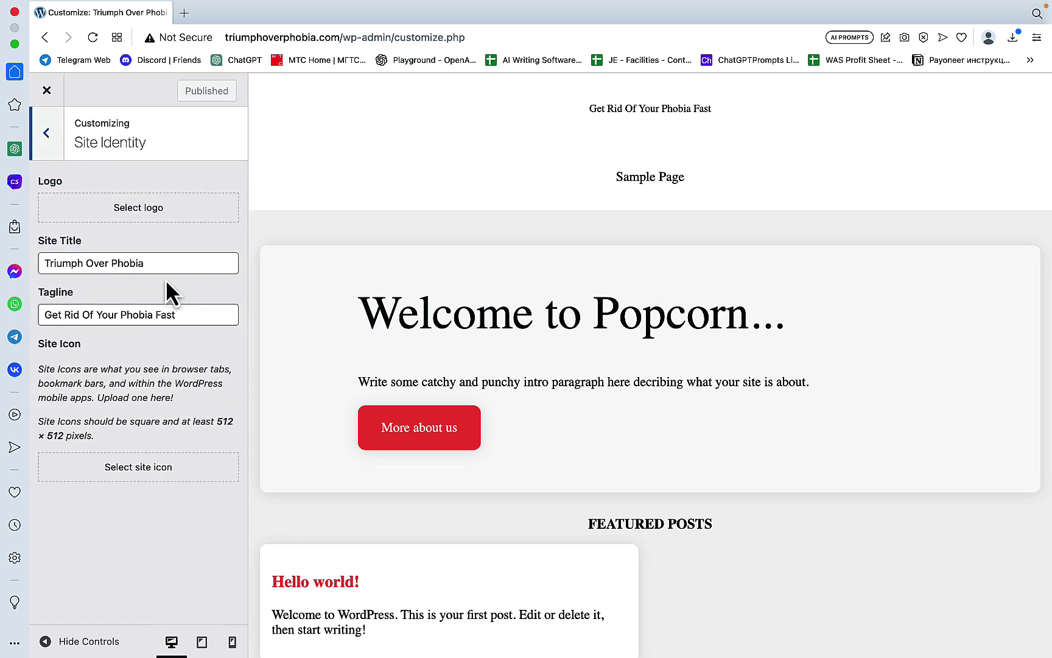
left_click(135, 209)
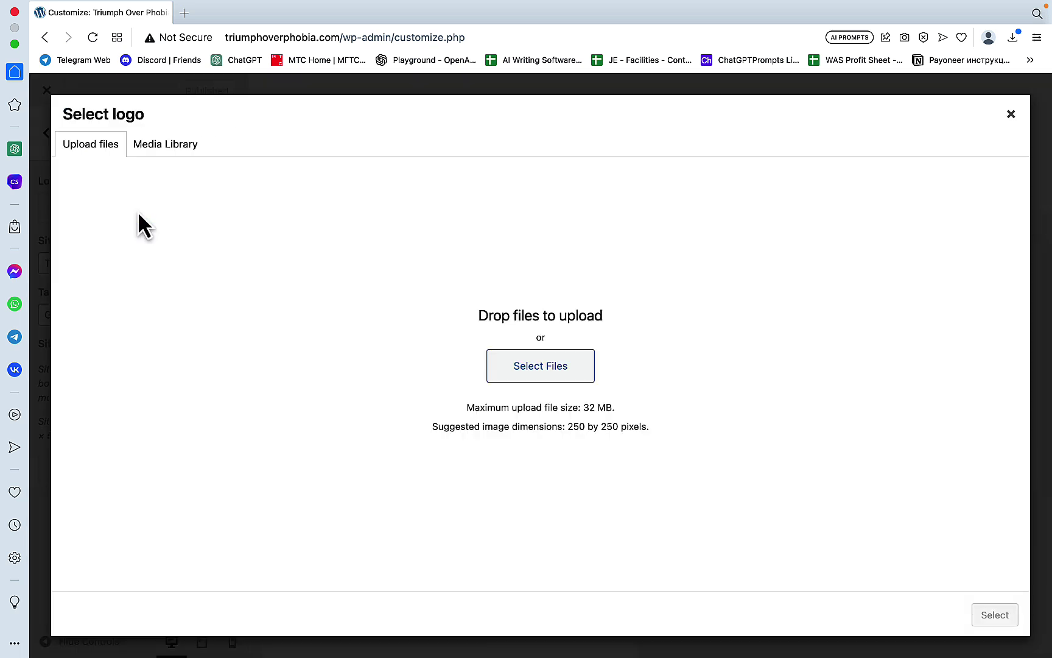
left_click(534, 374)
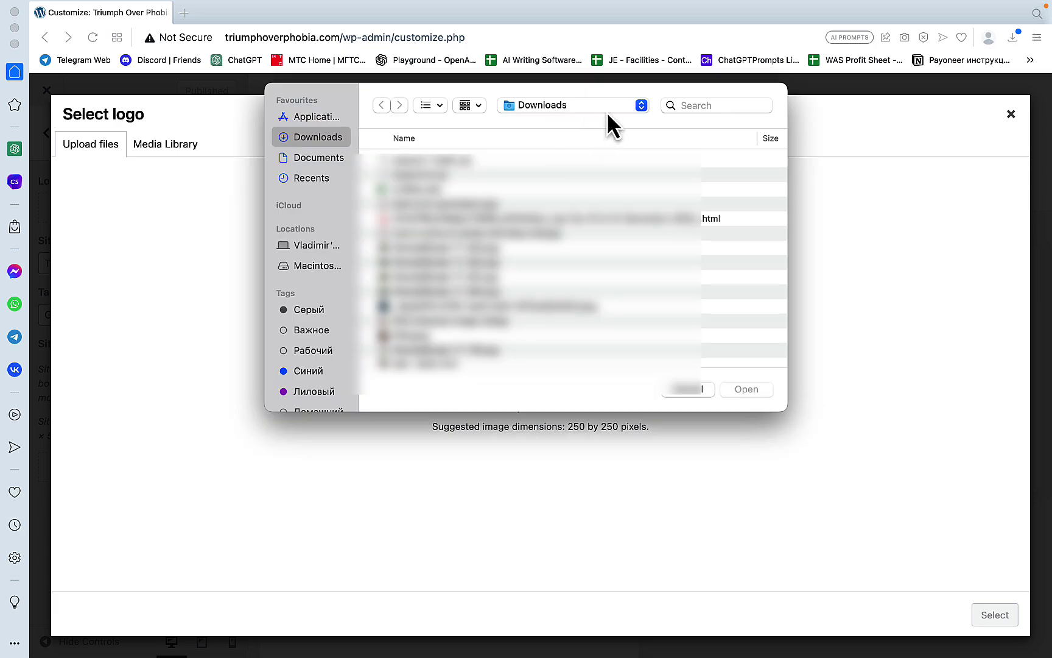
scroll(540, 300, "up", 5)
left_click(536, 237)
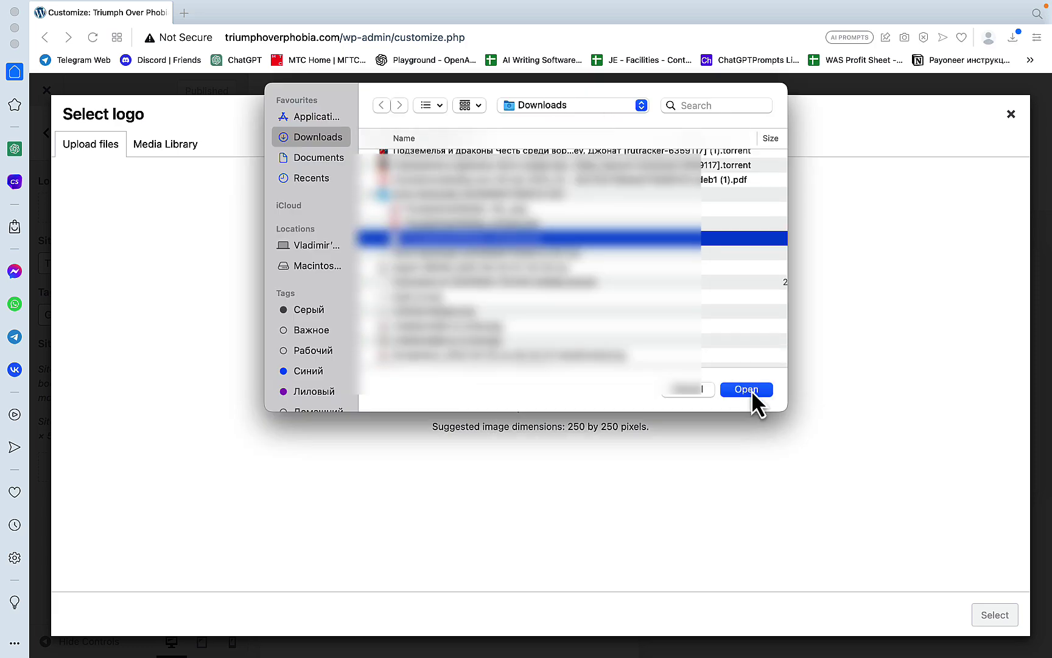
left_click(747, 389)
left_click(978, 614)
left_click(129, 543)
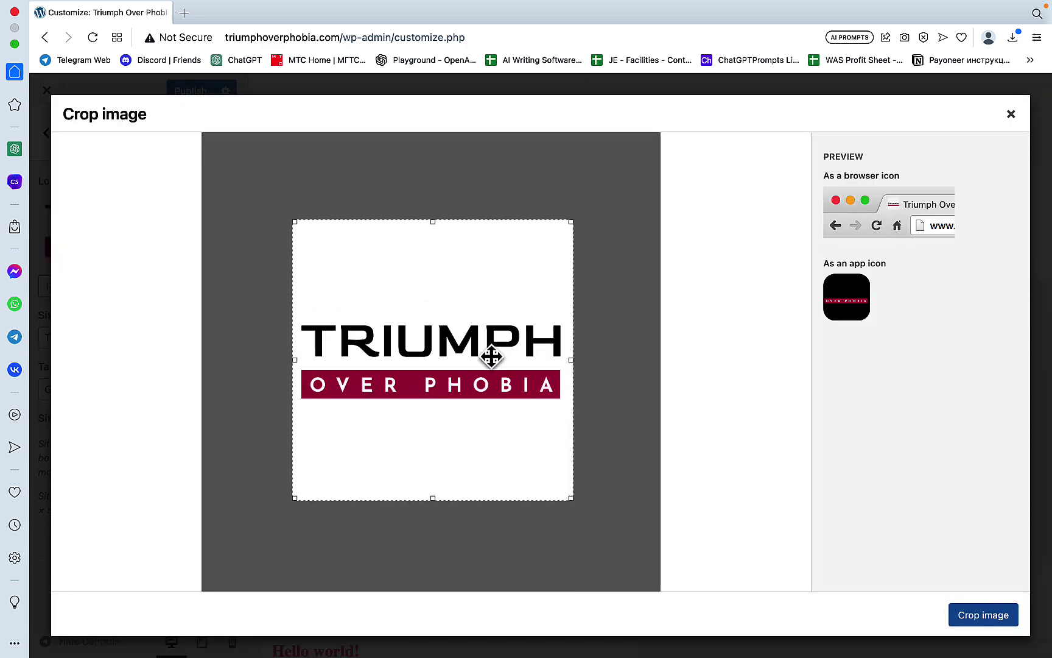
key("Escape")
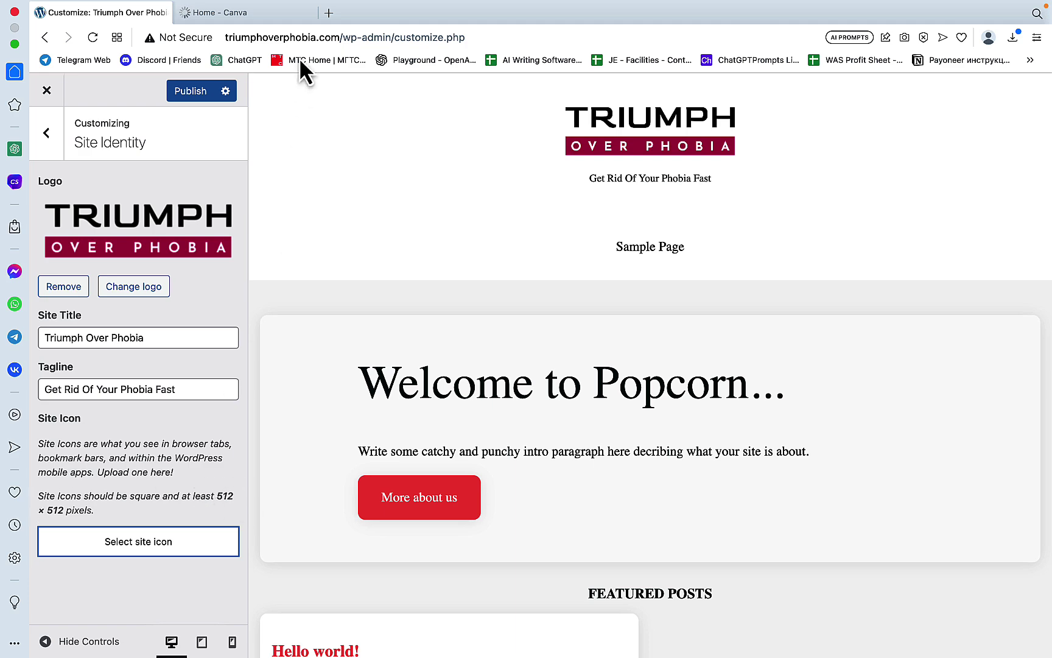
Step: Create a new custom-size Canva design of 512 × 512 px
left_click(269, 15)
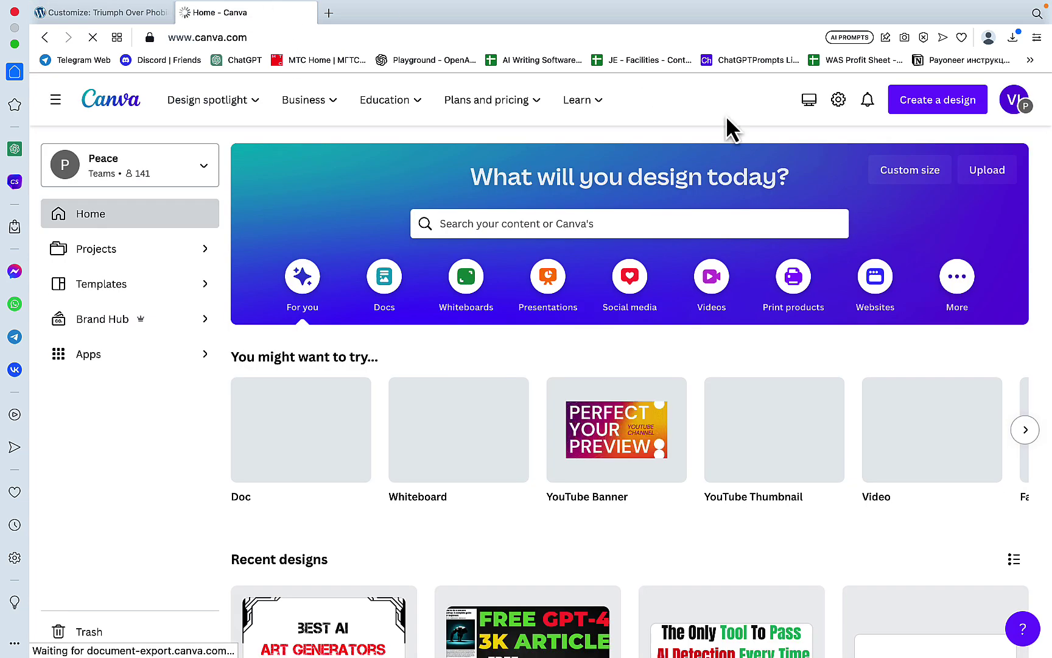
left_click(916, 108)
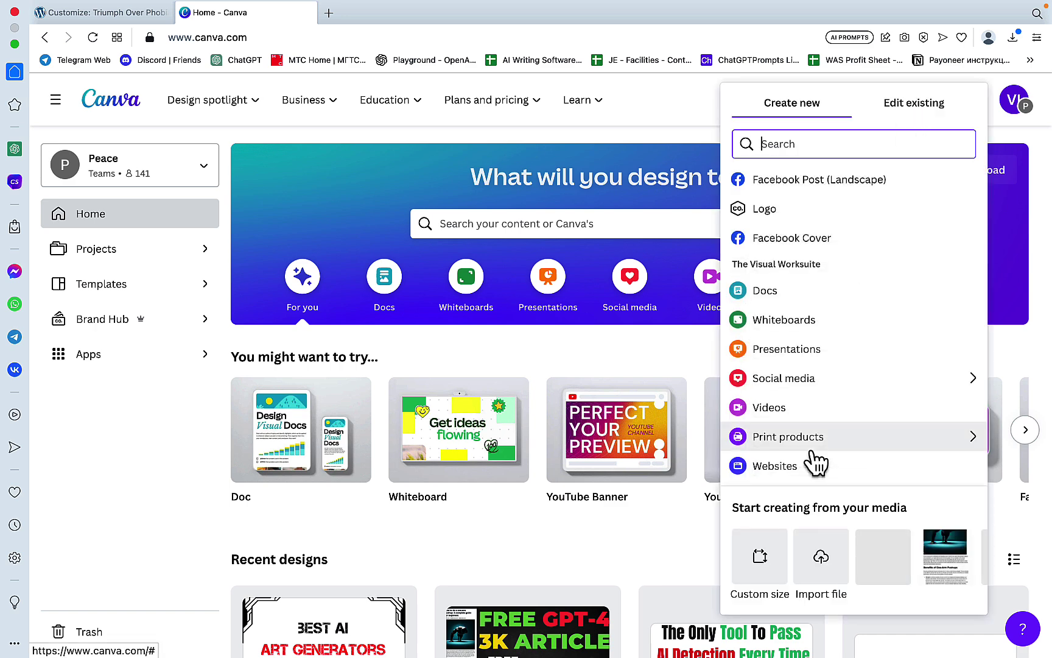
left_click(759, 556)
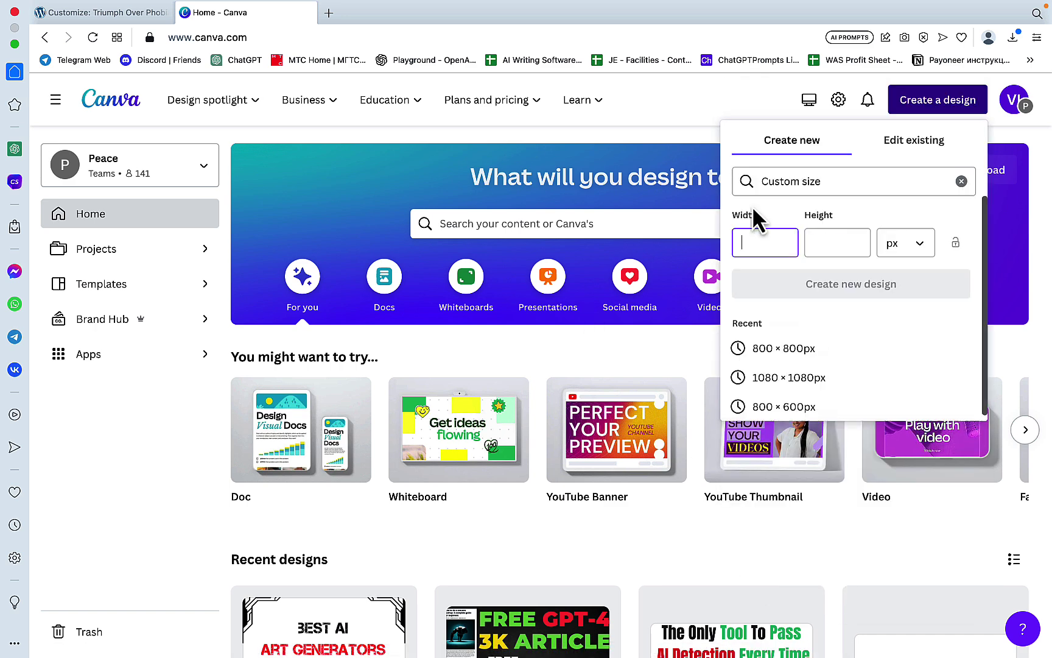
type("512")
left_click(856, 241)
type("51")
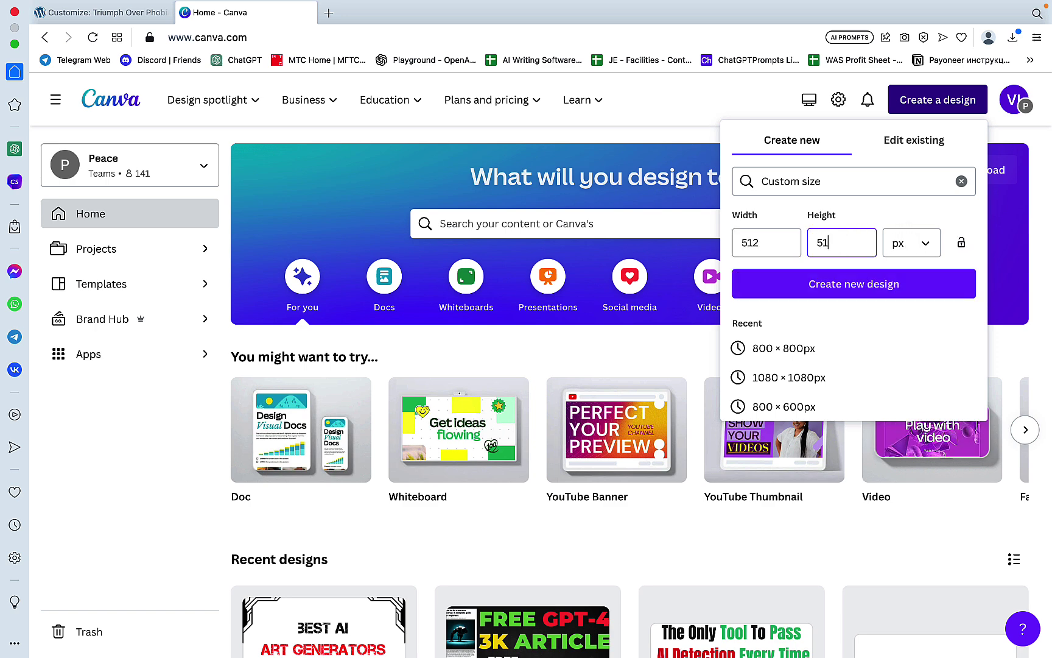
type("2")
left_click(844, 291)
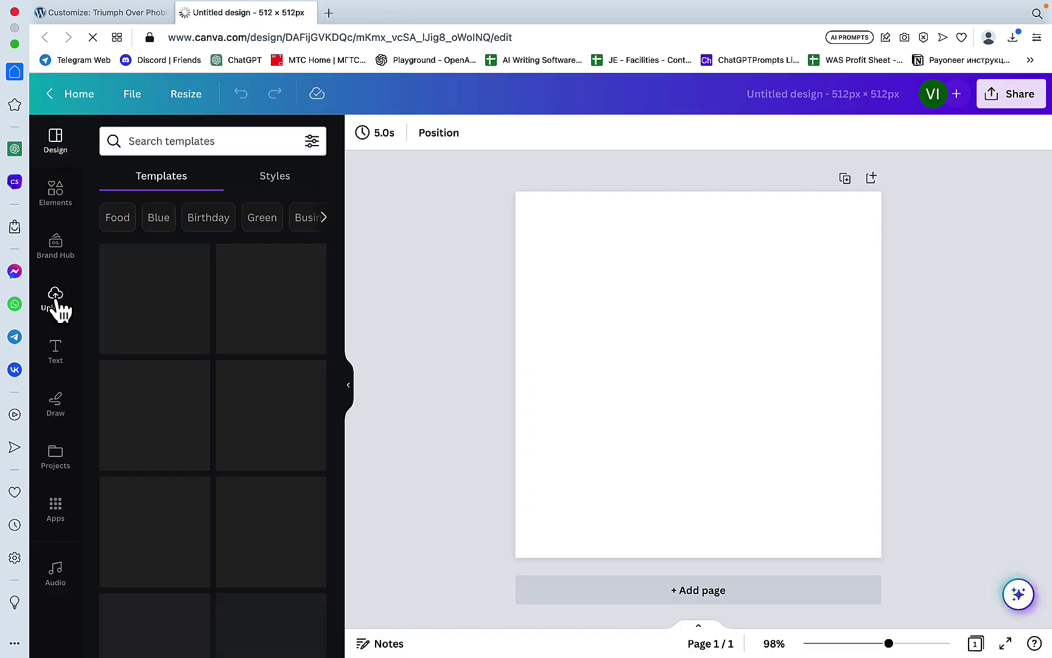
Step: Place the uploaded TRIUMPH logo on the canvas and download the design as a PNG
left_click(55, 301)
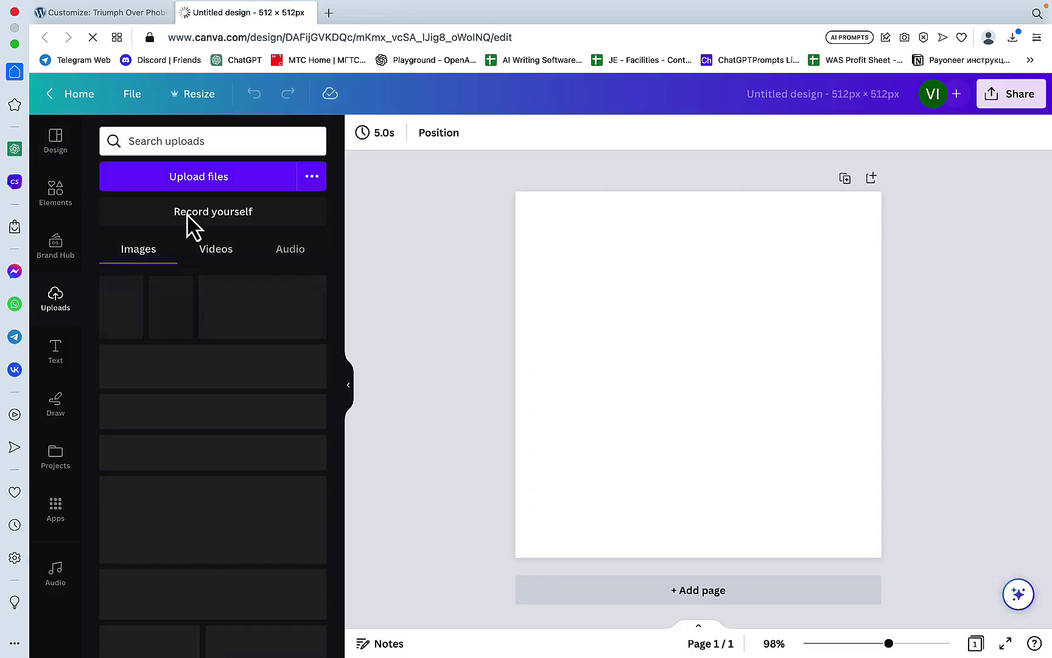
left_click(158, 333)
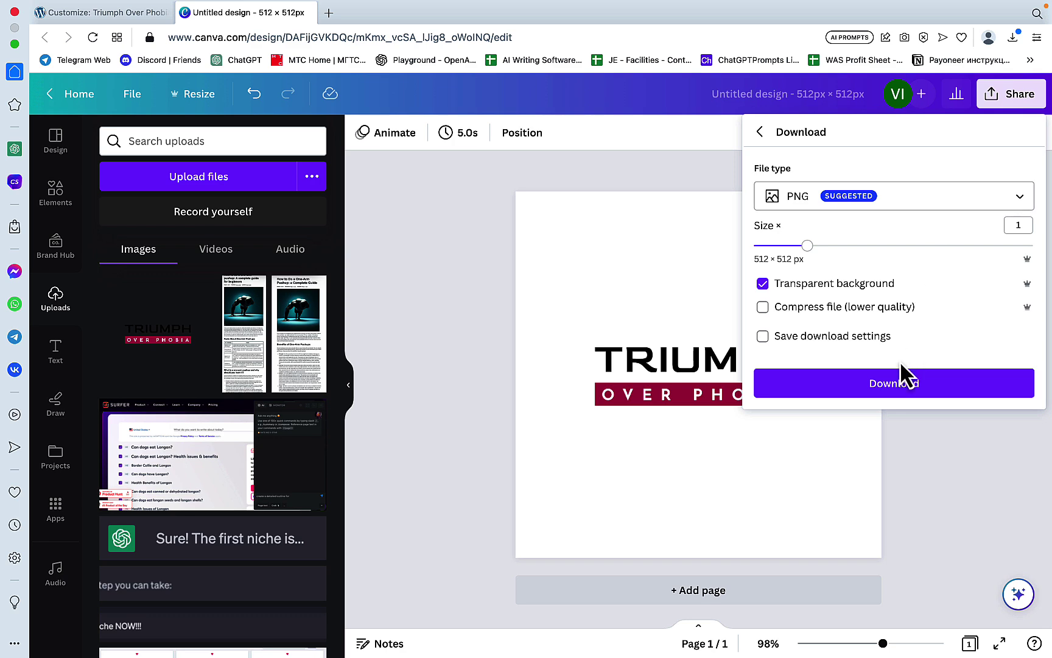
left_click(897, 382)
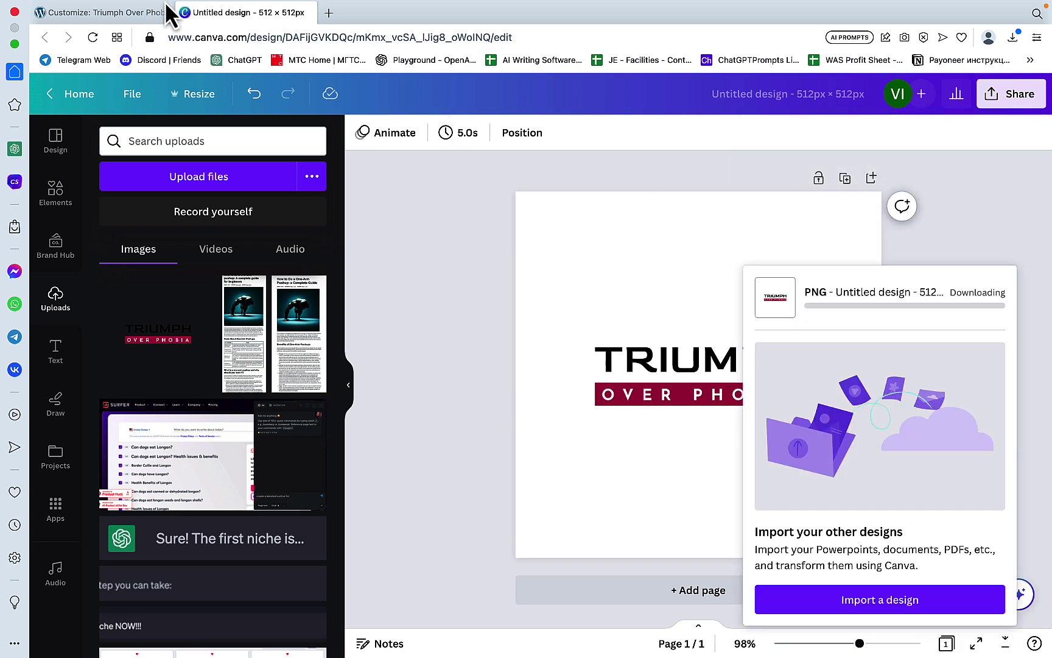
Step: Upload Untitled-design-1.png in the Customizer and set it as the site icon
left_click(129, 32)
left_click(116, 548)
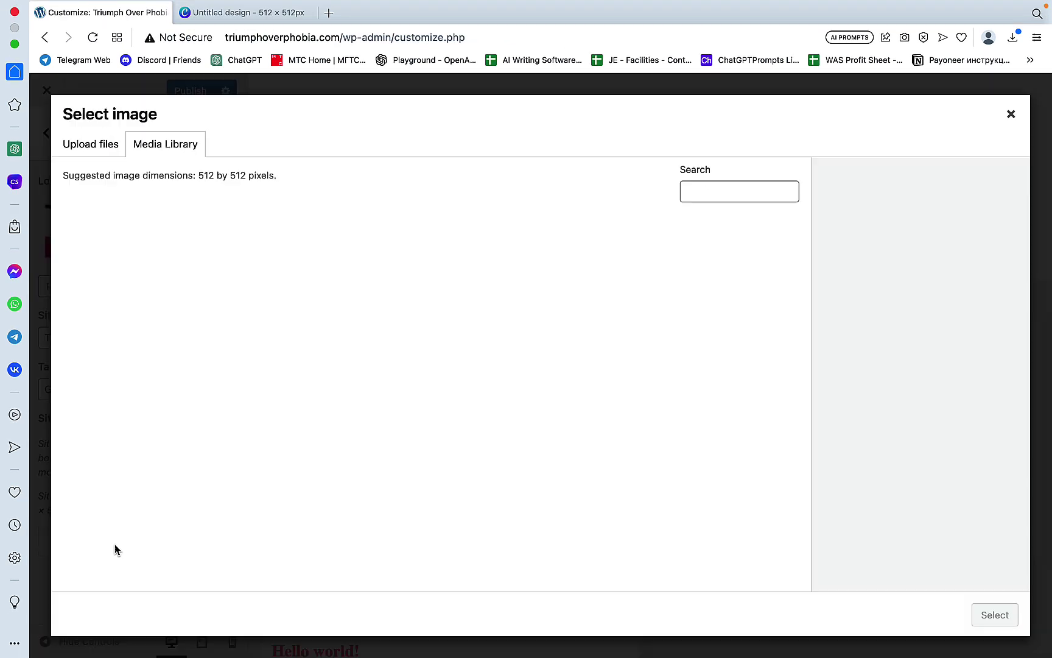
left_click(91, 146)
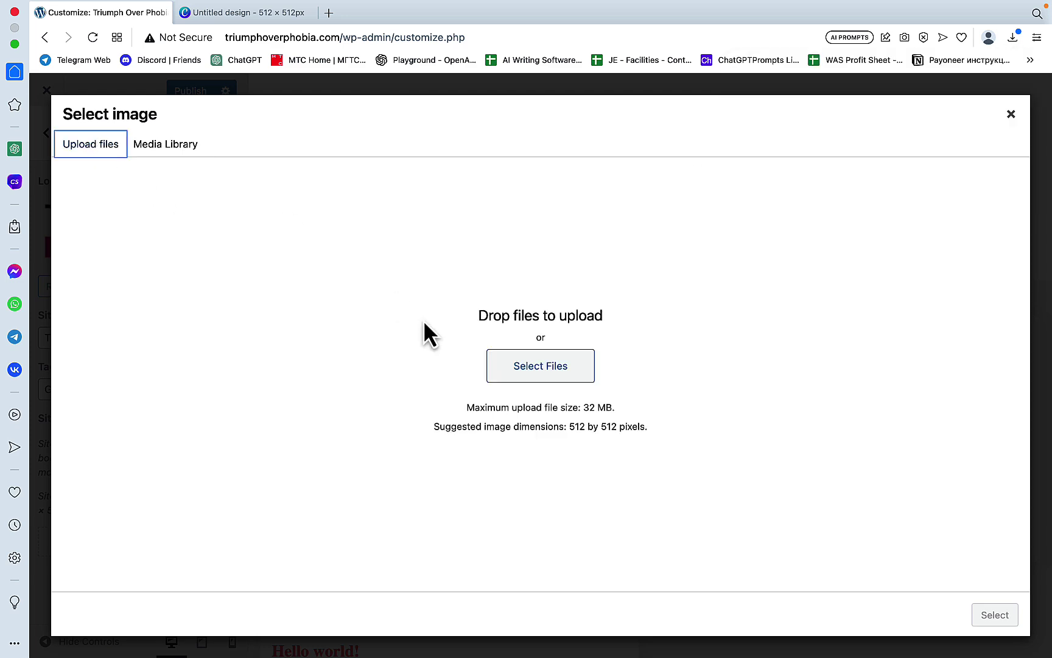
left_click(525, 365)
left_click(738, 383)
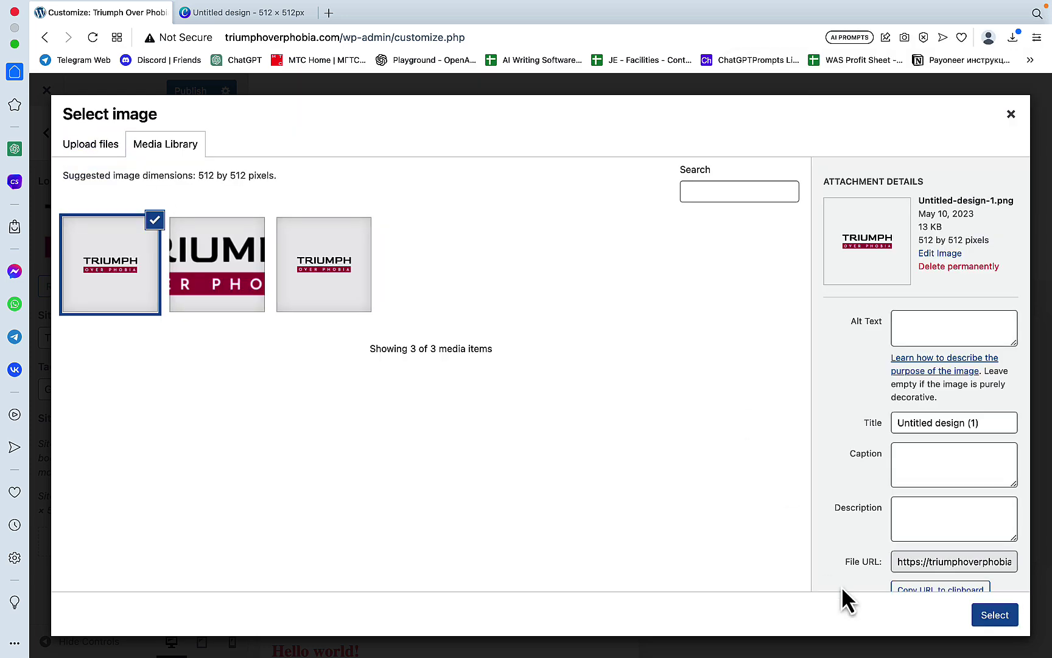
left_click(1009, 617)
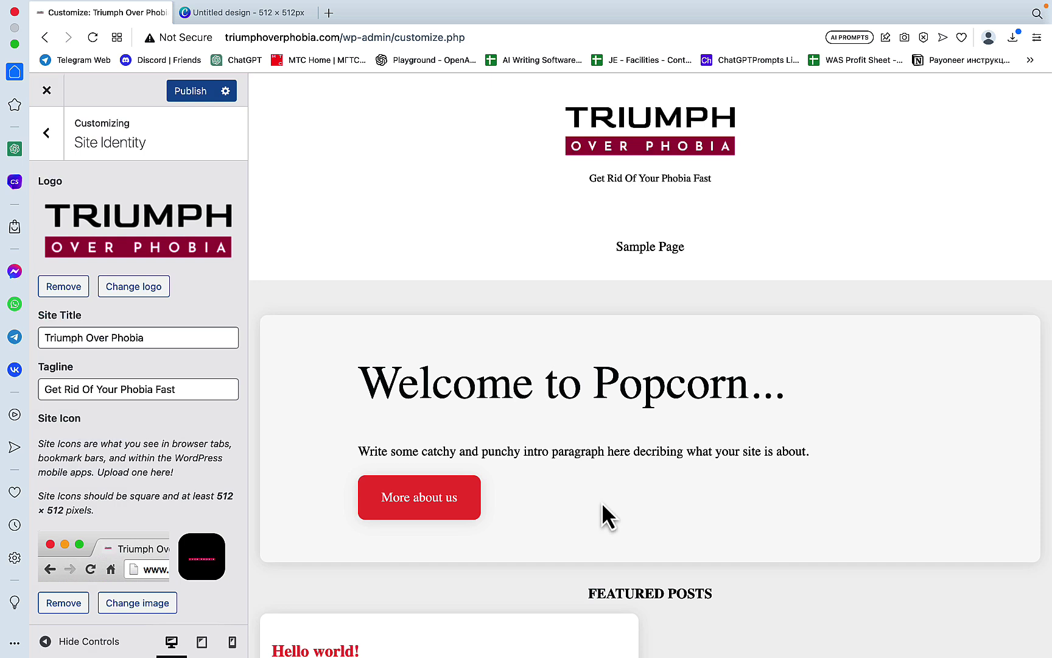
scroll(146, 428, "down", 1)
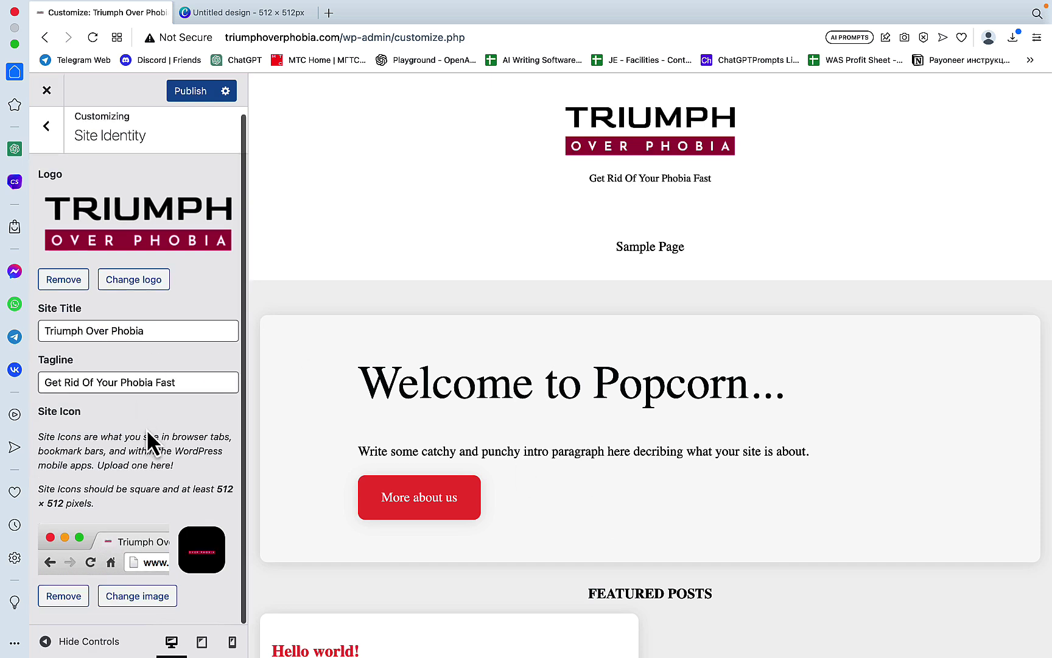
key("Escape")
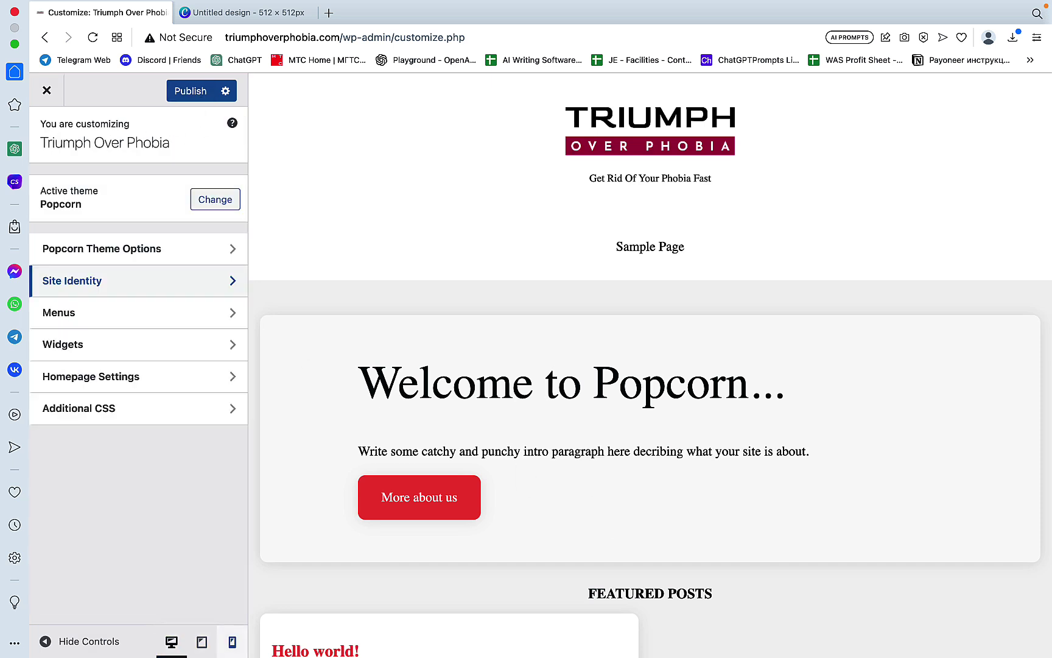
Step: Mark Logo for site and Logo for favicon as done with (+) on the Site Checklist
mouse_move(308, 636)
left_click(208, 630)
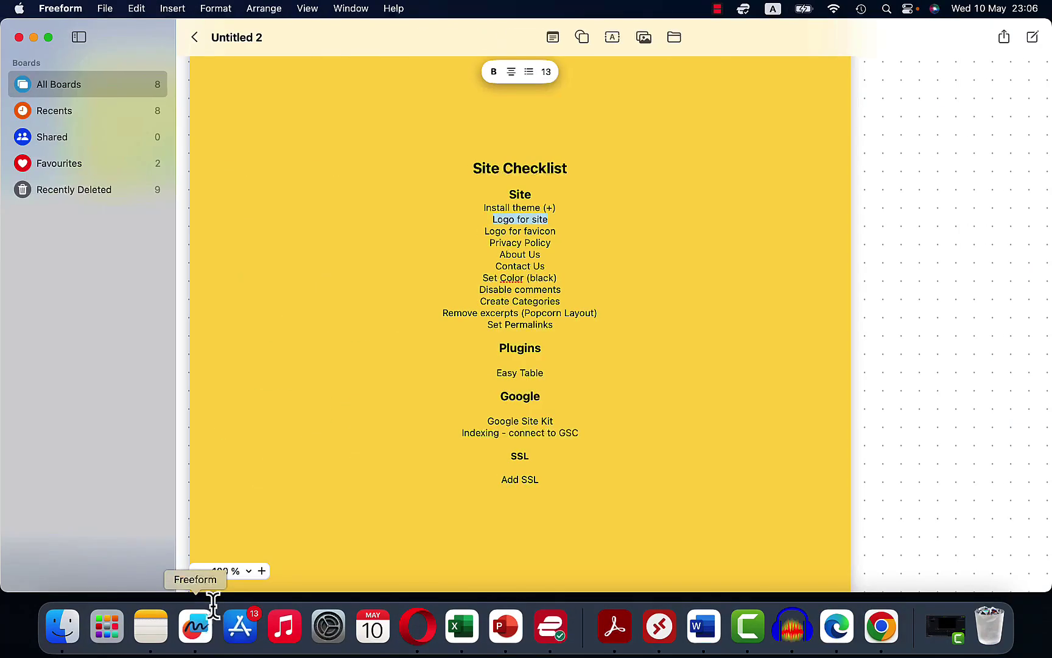
left_click(553, 216)
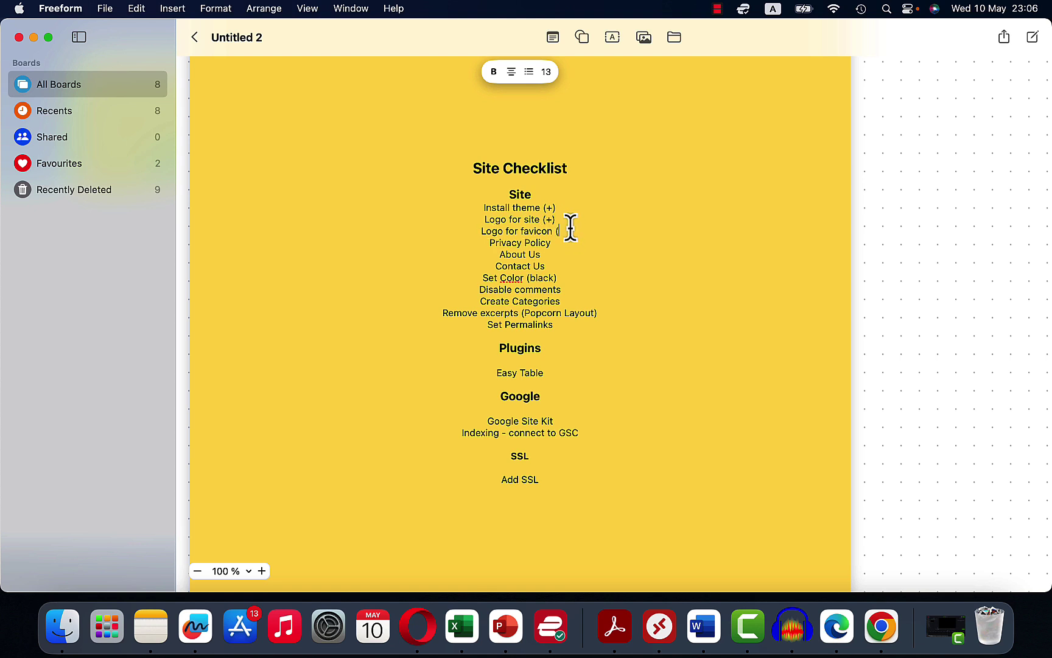
type(")")
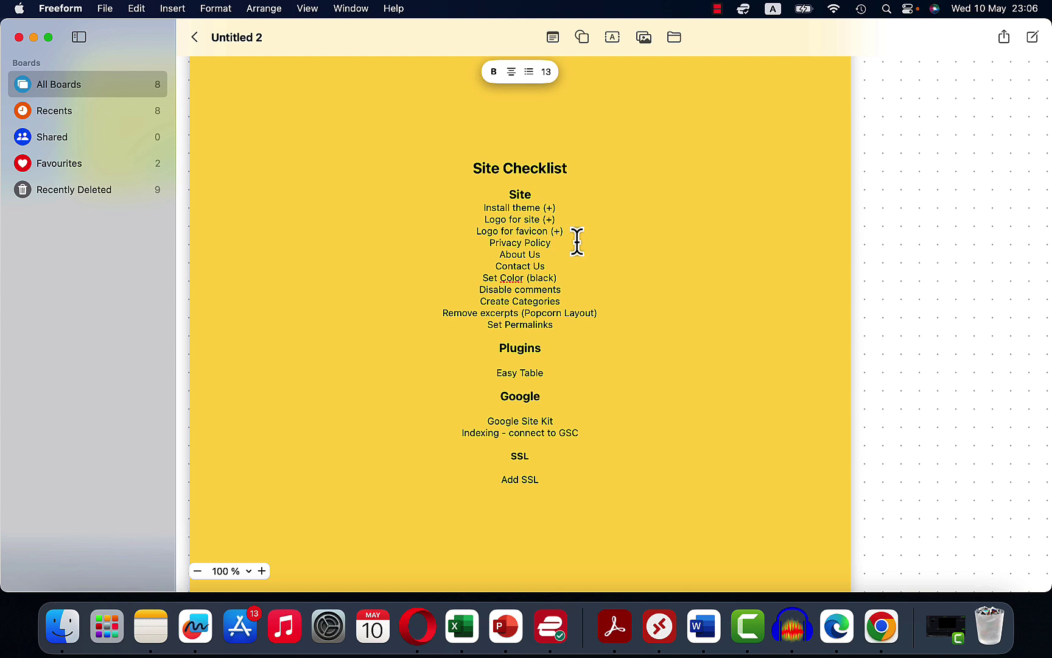
Step: Move the Set Color (black) line up to sit under Logo for favicon
left_click(577, 242)
left_click_drag(564, 277, 476, 277)
key("BackSpace")
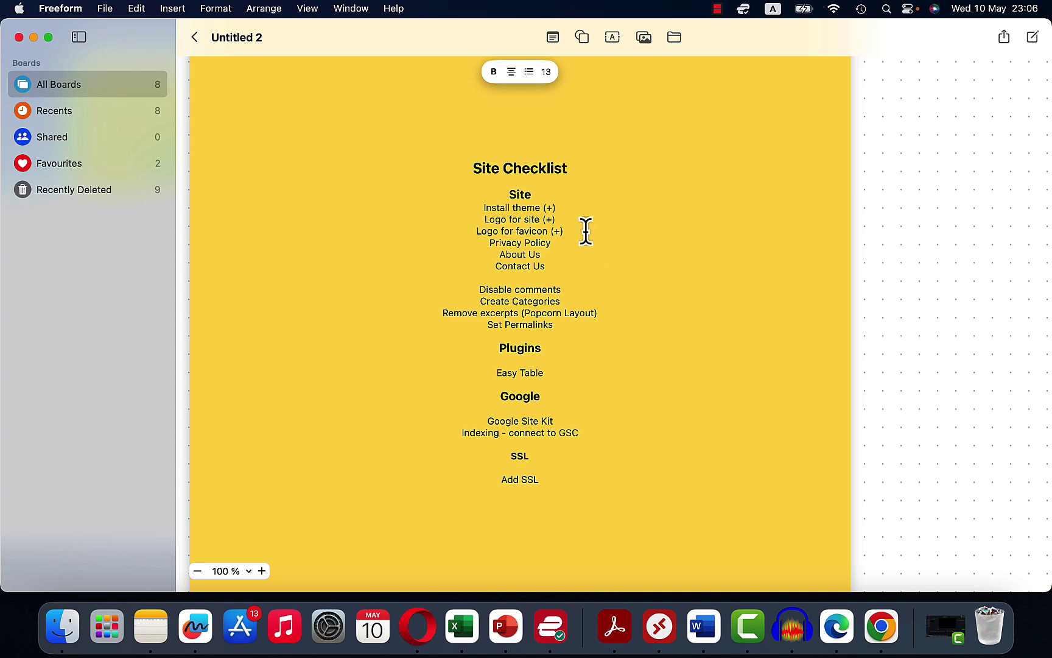
key("super+z")
key("super+z")
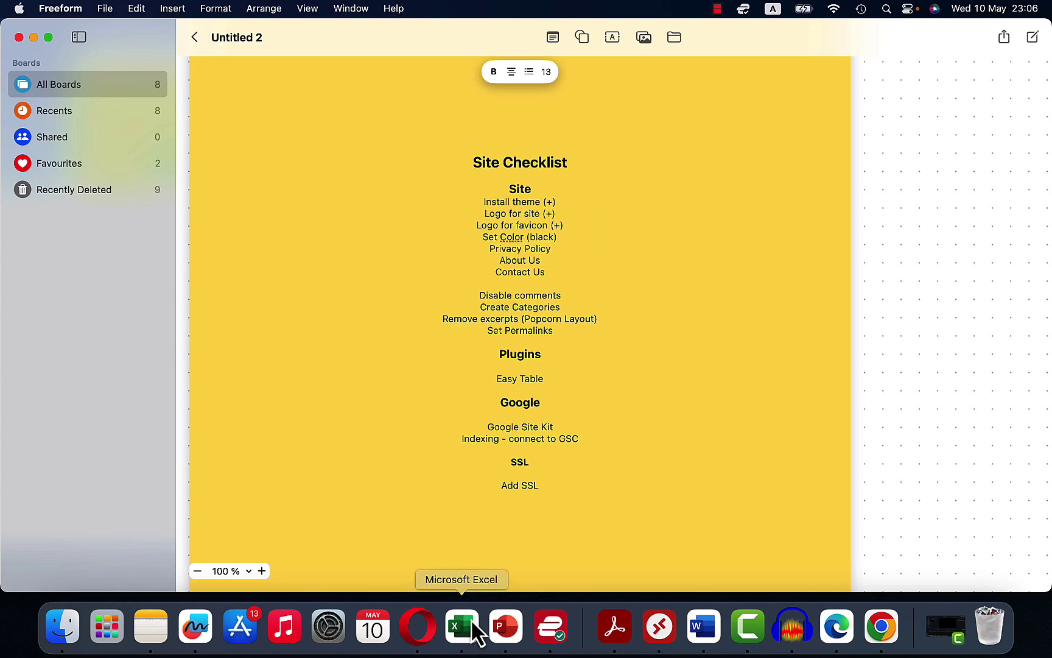
left_click(427, 651)
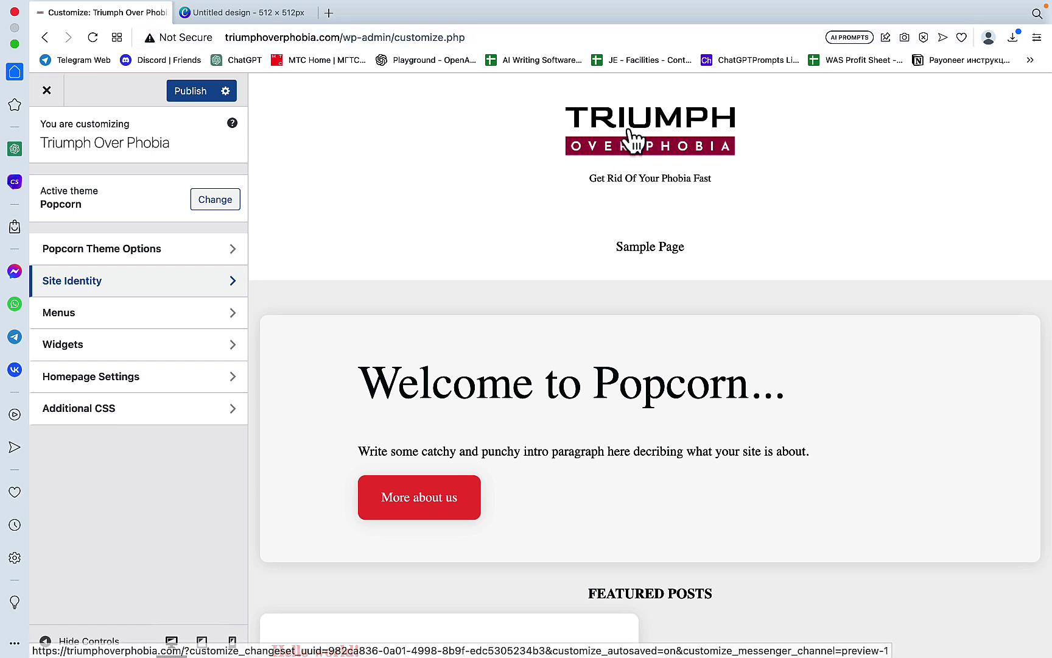
Step: Search 'online color picker' and copy the logo's maroon HEX #b40455 on imagecolorpicker.com
left_click(327, 14)
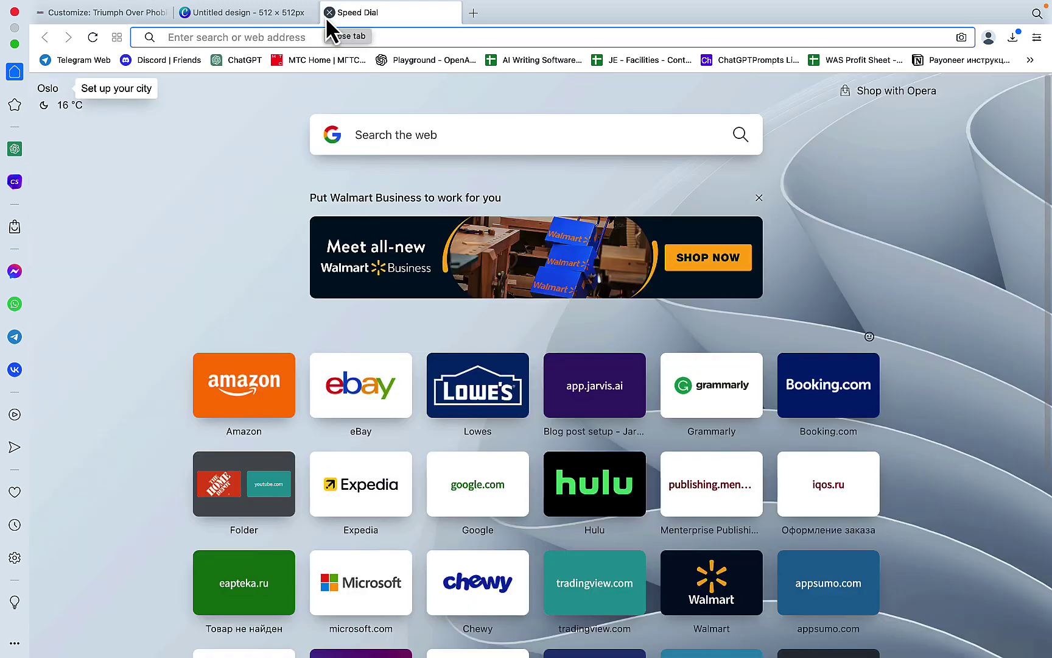
type("online color picker")
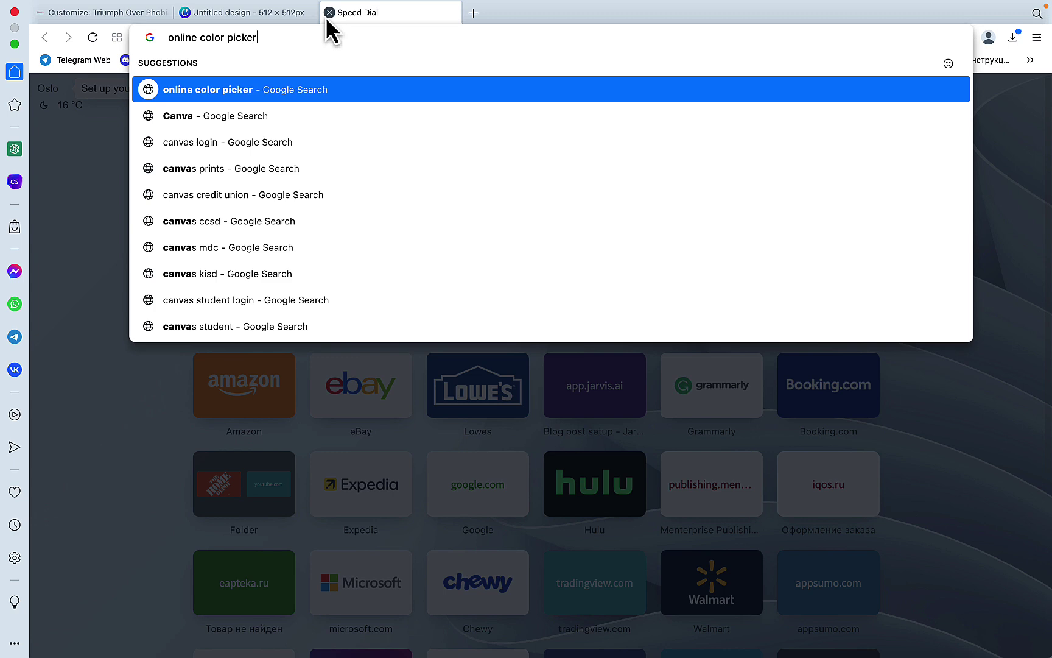
key("Return")
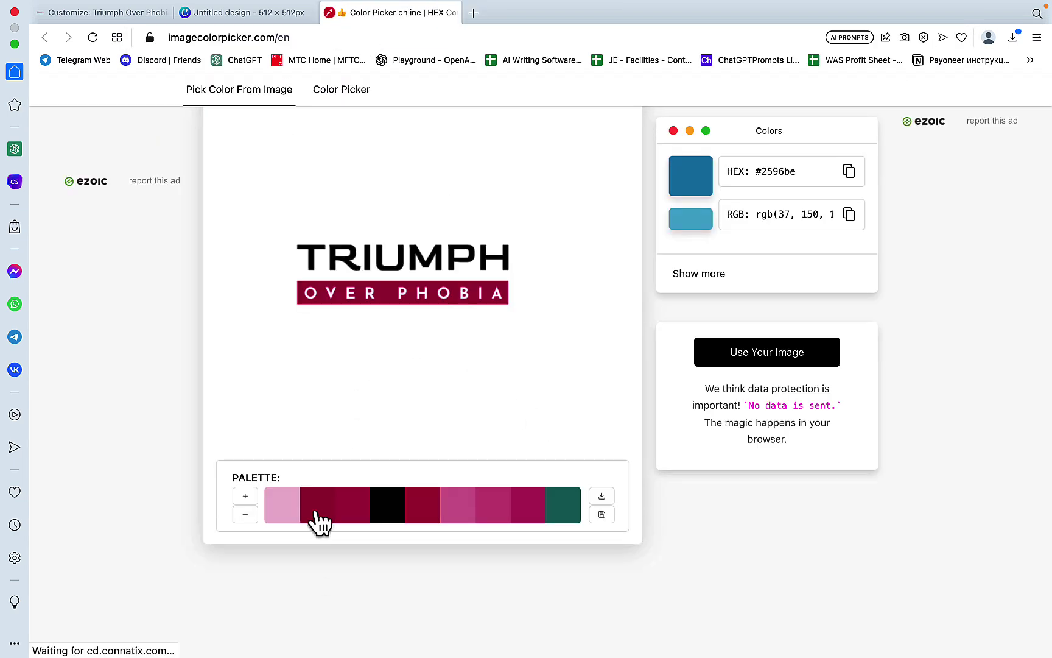
left_click(316, 508)
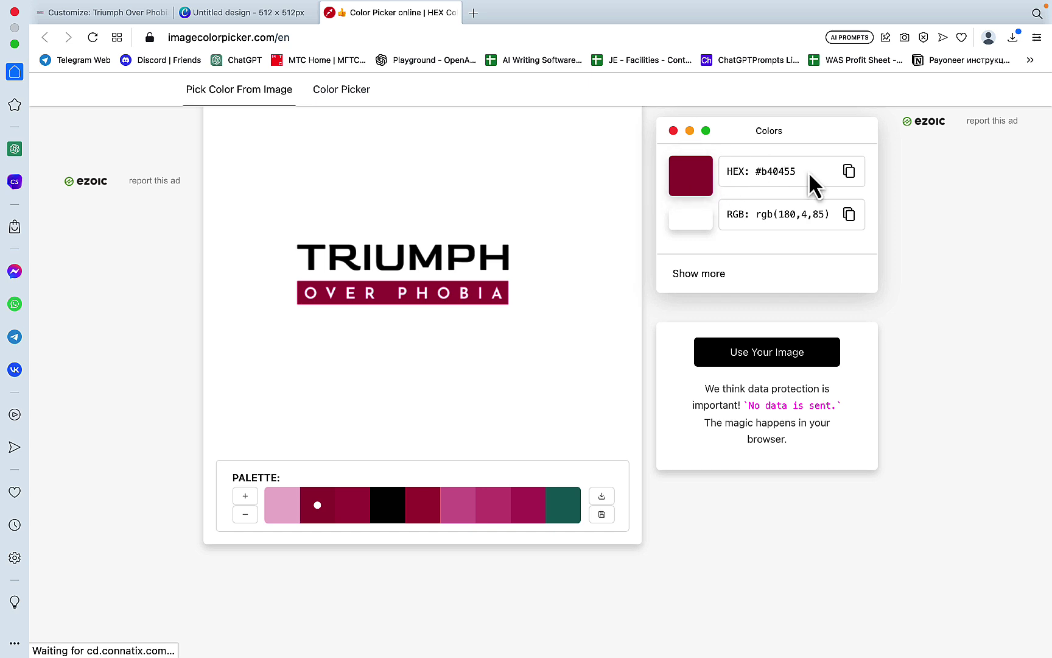
left_click(858, 173)
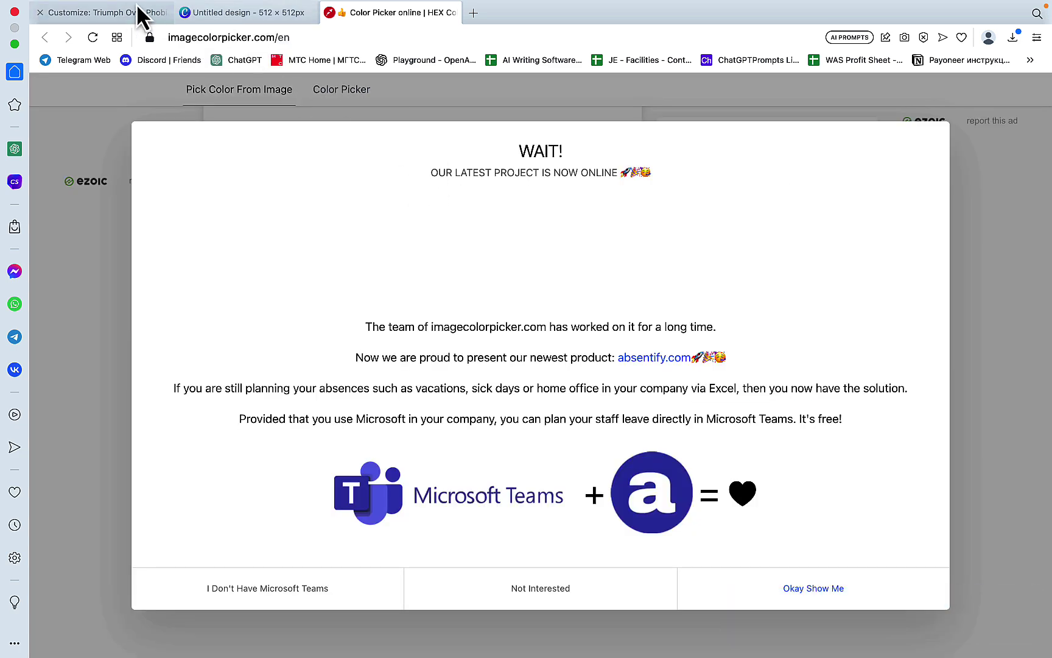
Step: Set the Popcorn theme's Footer Heading Color to maroon #b40455
left_click(128, 12)
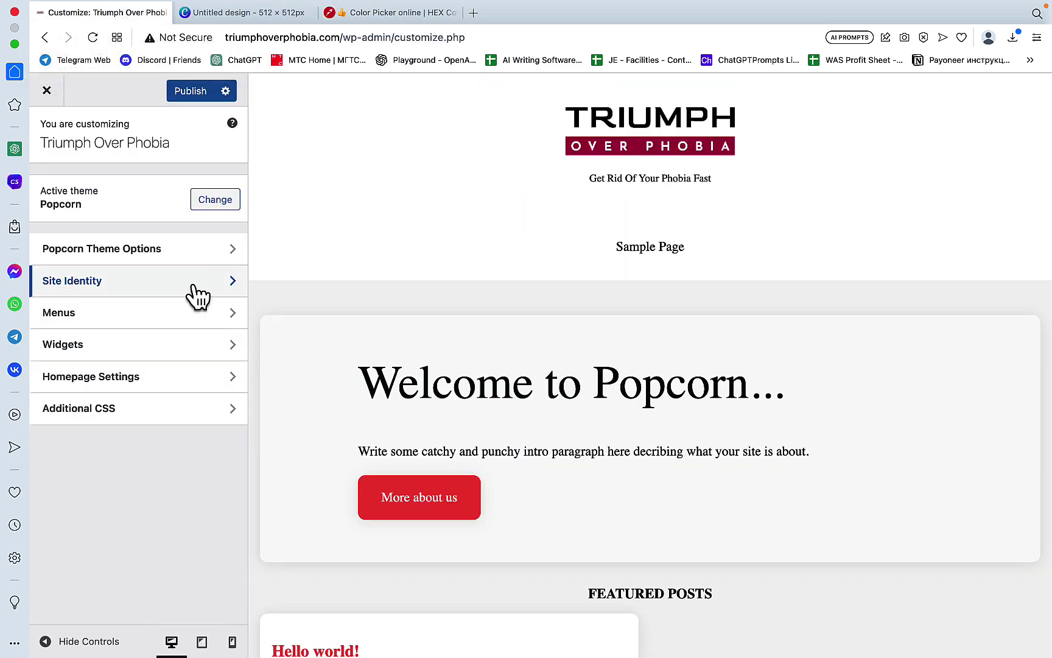
left_click(194, 248)
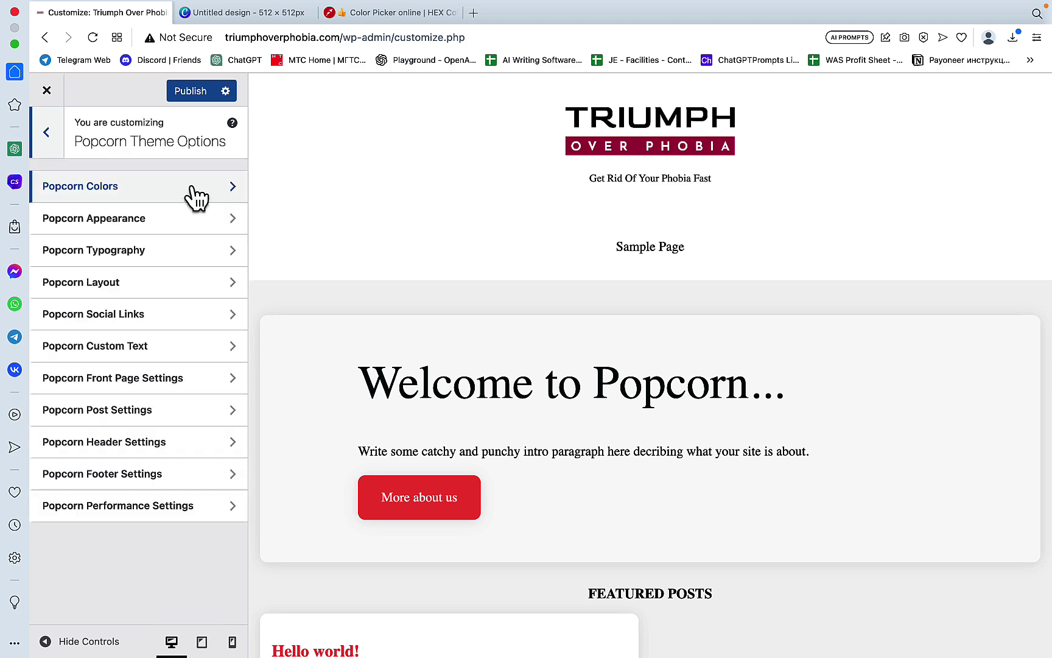
left_click(188, 190)
scroll(159, 286, "down", 5)
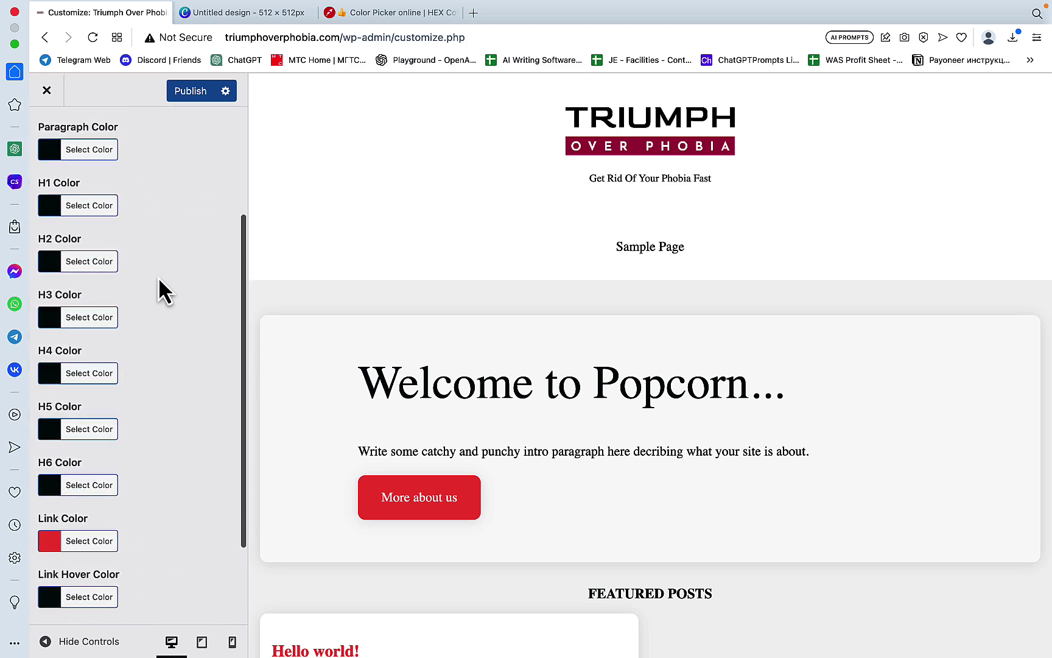
scroll(159, 277, "up", 5)
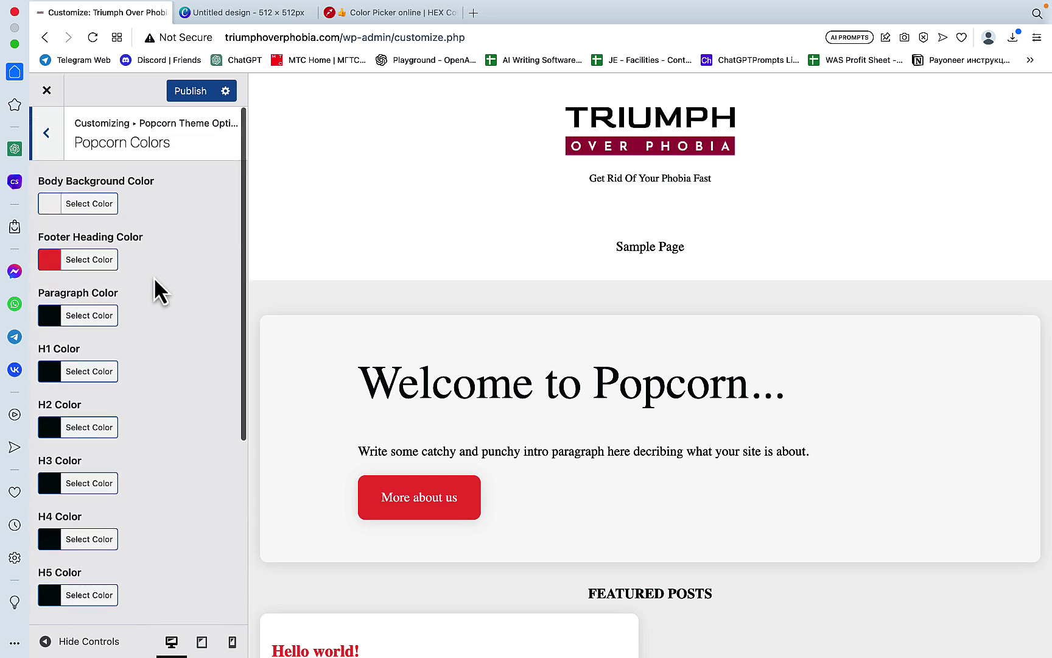
left_click(49, 259)
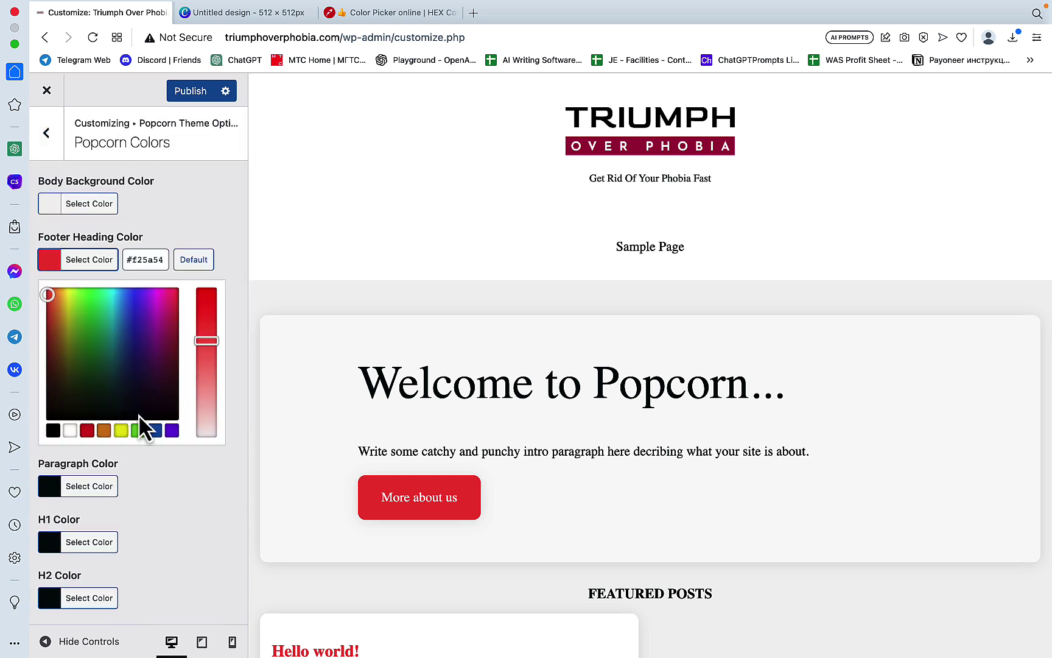
left_click(154, 260)
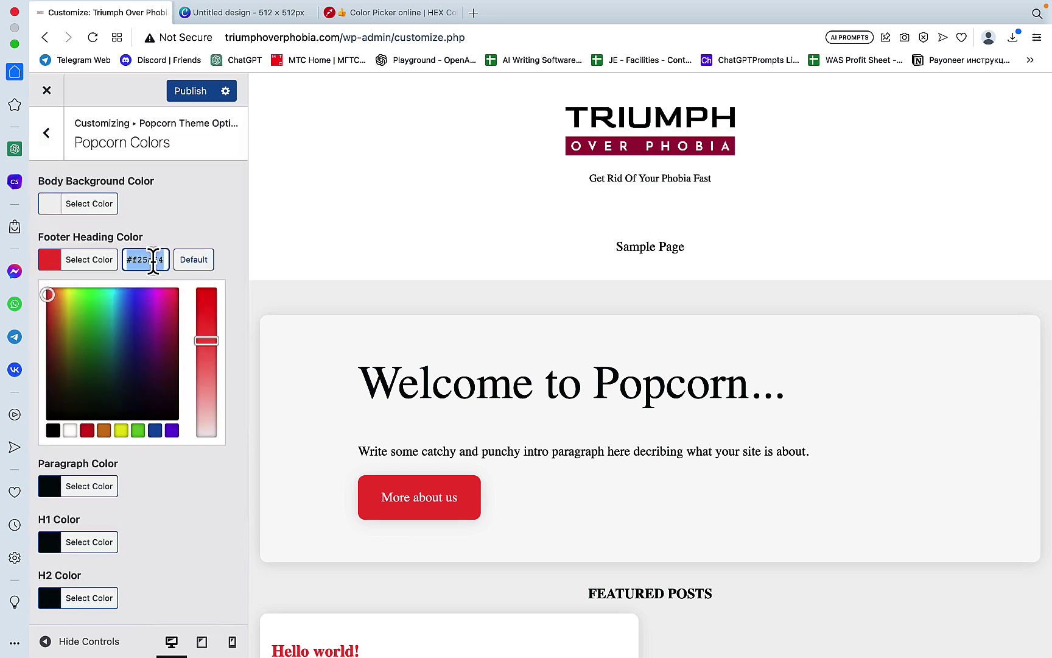
key("super+v")
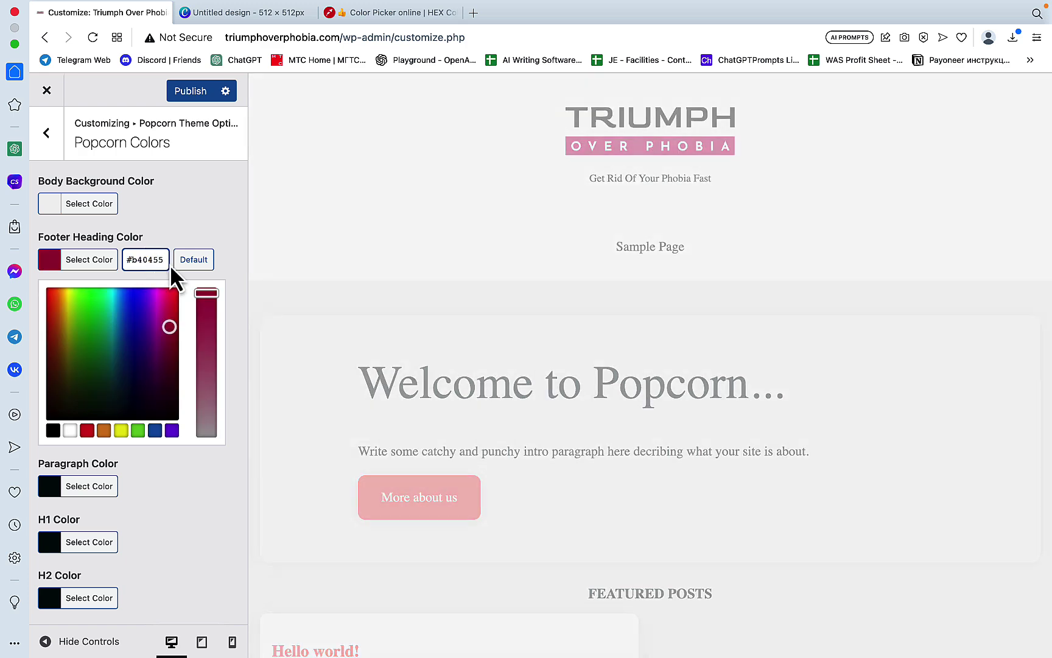
Step: Set the Primary Color and Link Color to #b40455 as well
scroll(113, 441, "down", 3)
scroll(113, 441, "down", 4)
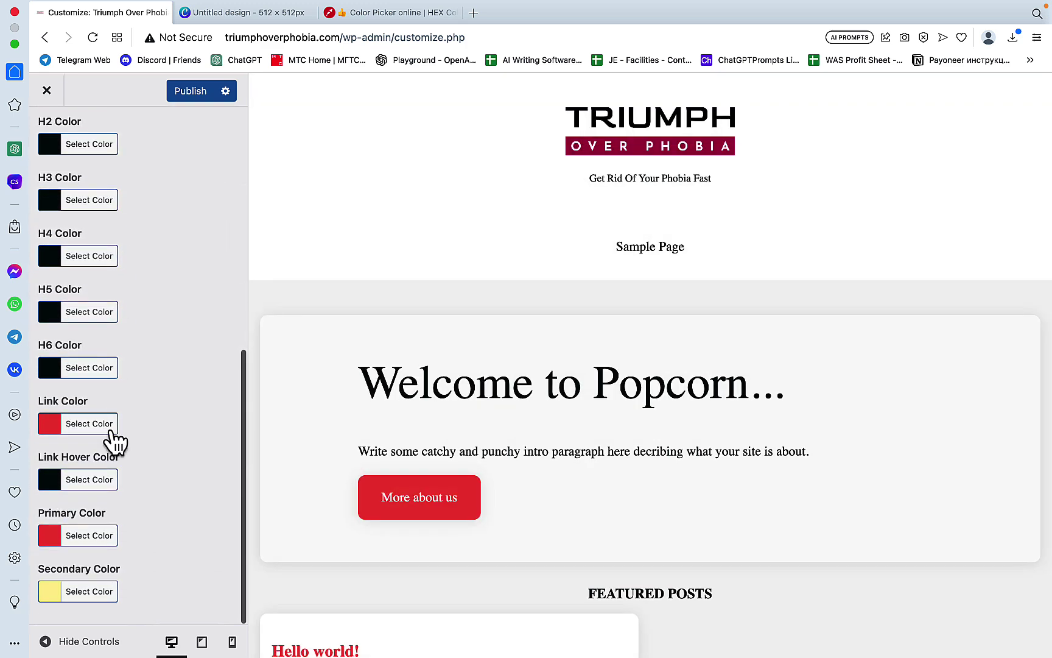
left_click(84, 536)
triple_click(149, 536)
key("ctrl+v")
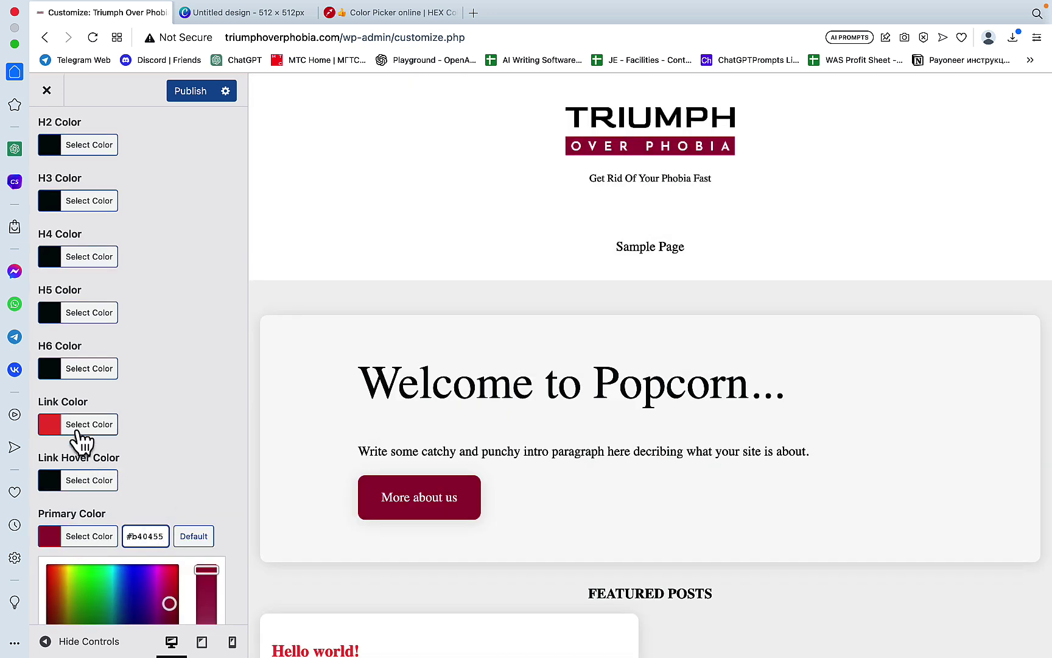
left_click(79, 425)
triple_click(154, 426)
key("ctrl+v")
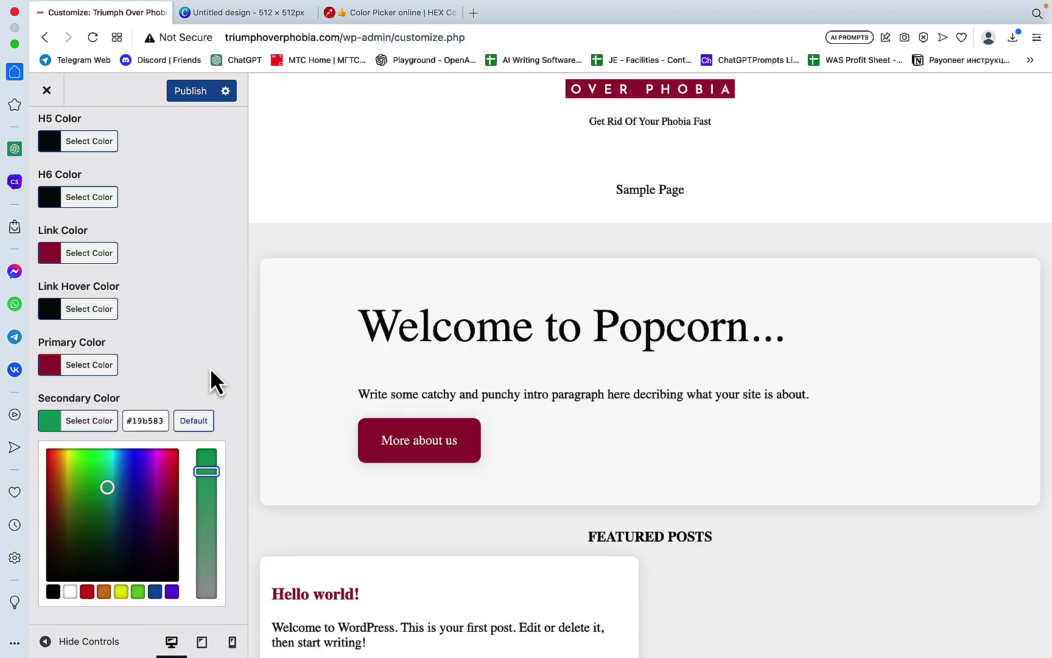
Step: Look up Tiffany Blue, set the Secondary Color to #0abab5, and publish
left_click(473, 13)
type("ti")
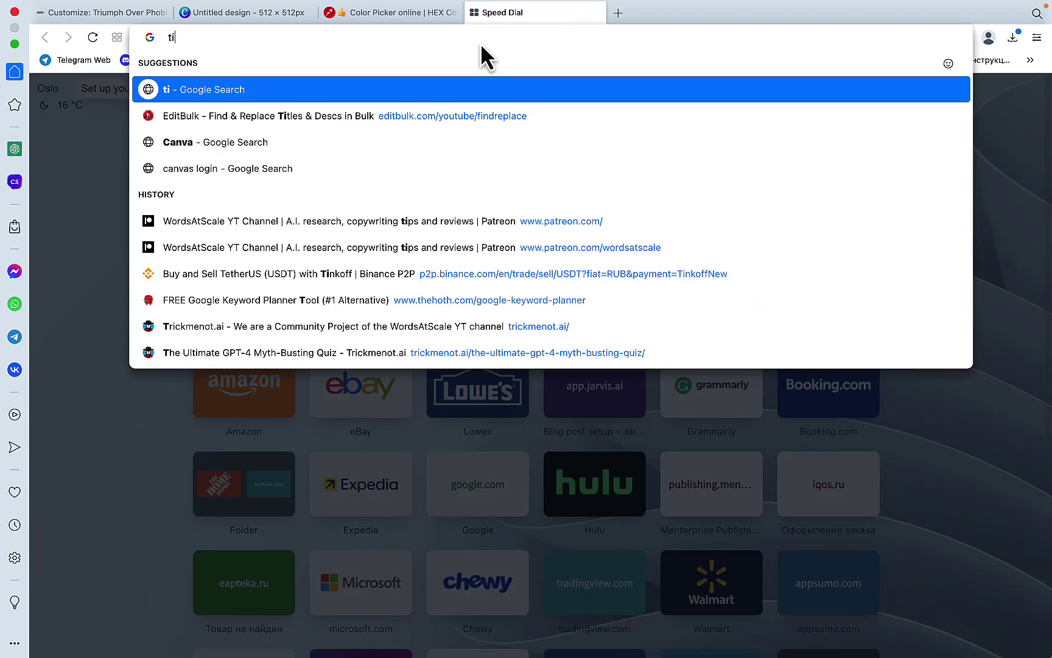
type("ffany coow")
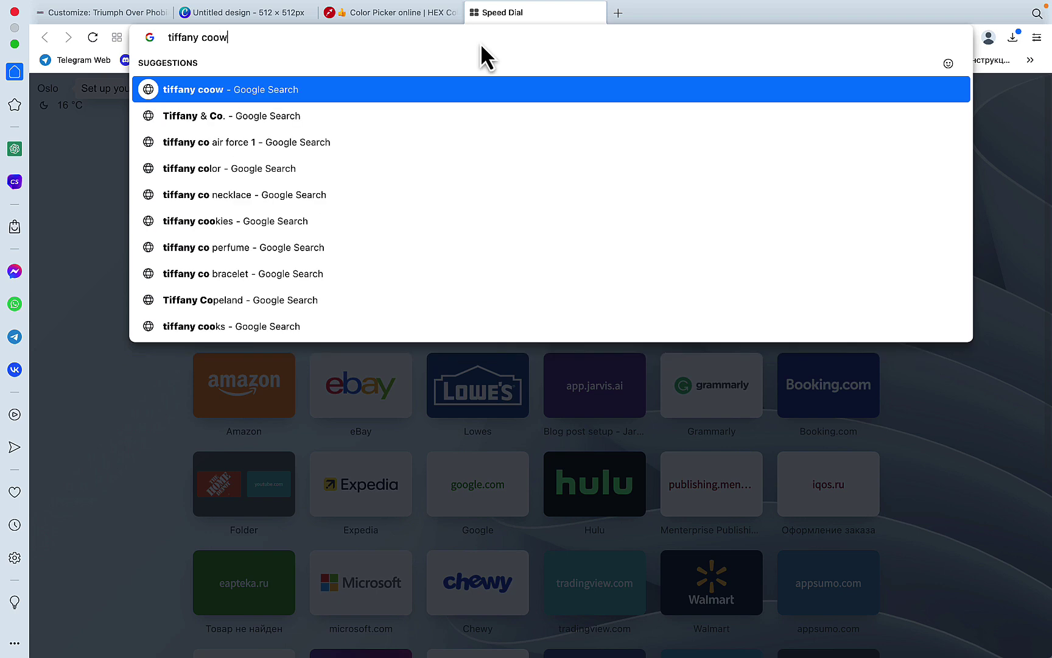
key("BackSpace")
type("r")
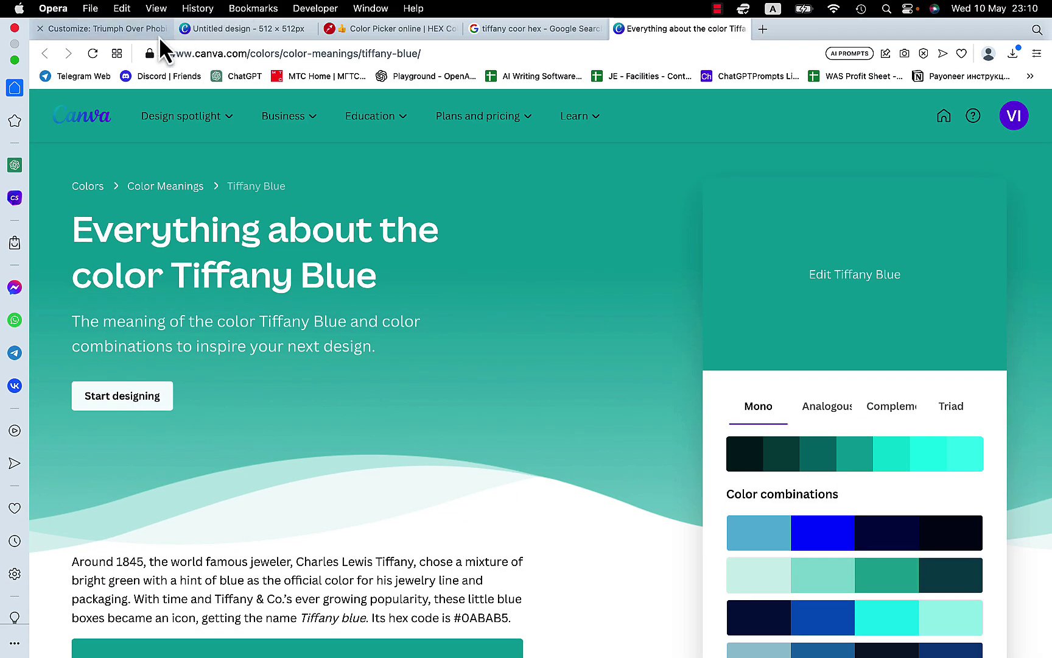
left_click(142, 30)
left_click(142, 420)
key("ctrl+a")
key("ctrl+v")
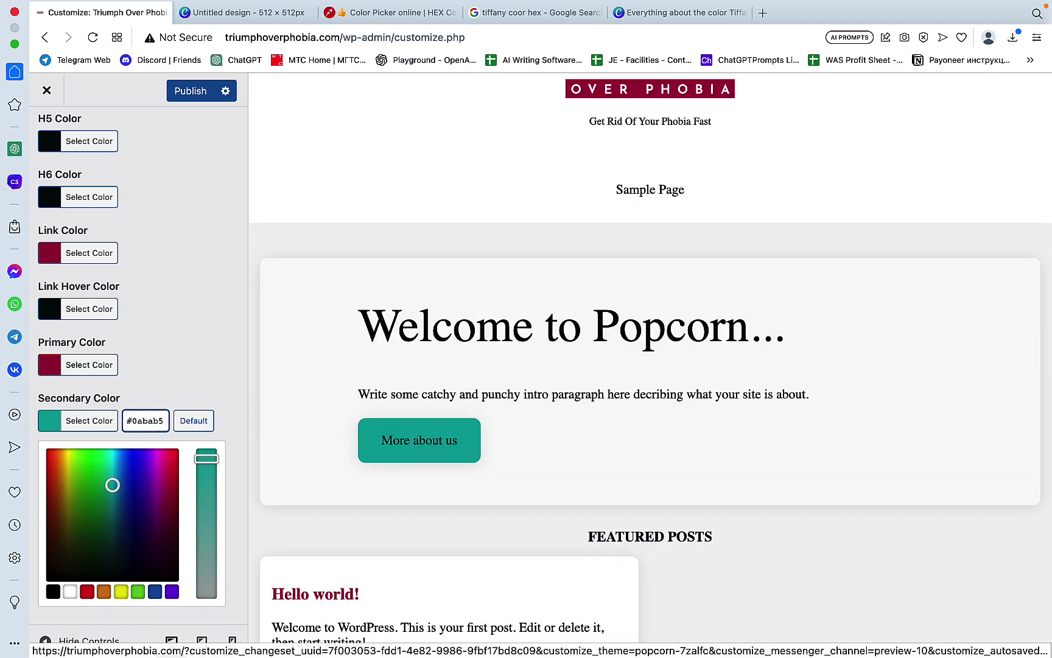
left_click(192, 90)
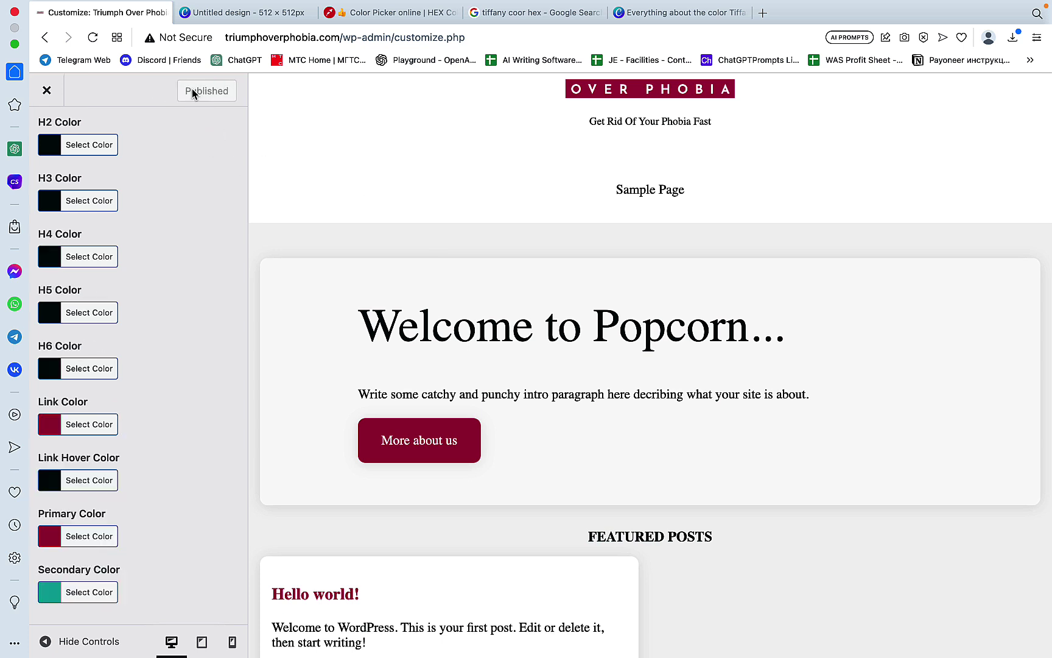
Step: Close the Customizer and three spare tabs, then mark Set Color (black) done with (+)
left_click(47, 92)
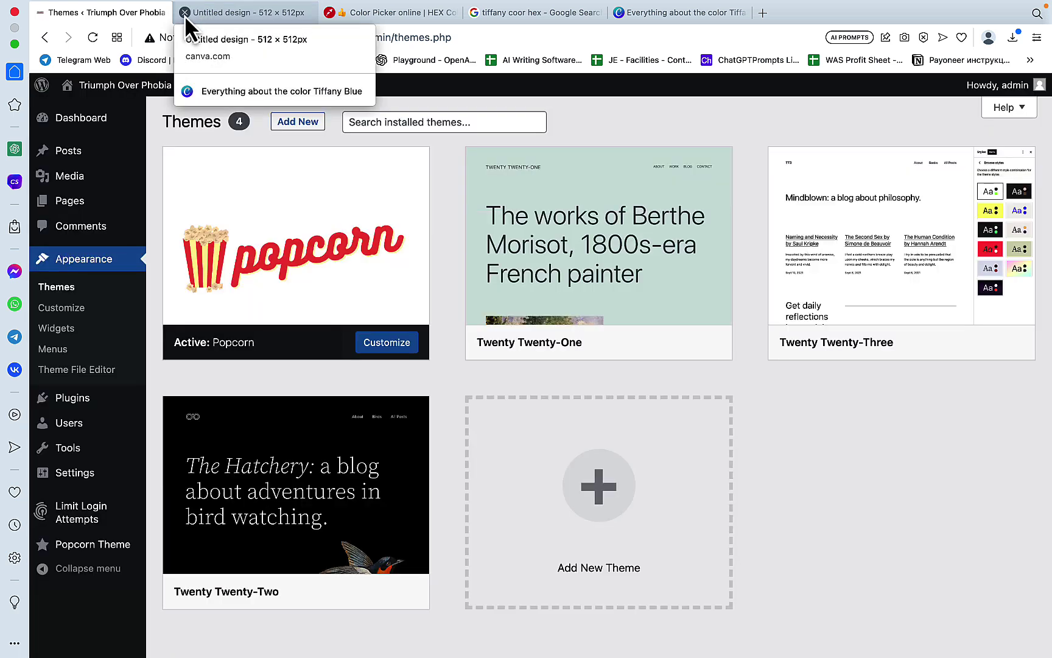
middle_click(184, 15)
middle_click(184, 16)
middle_click(184, 16)
key("super+Tab")
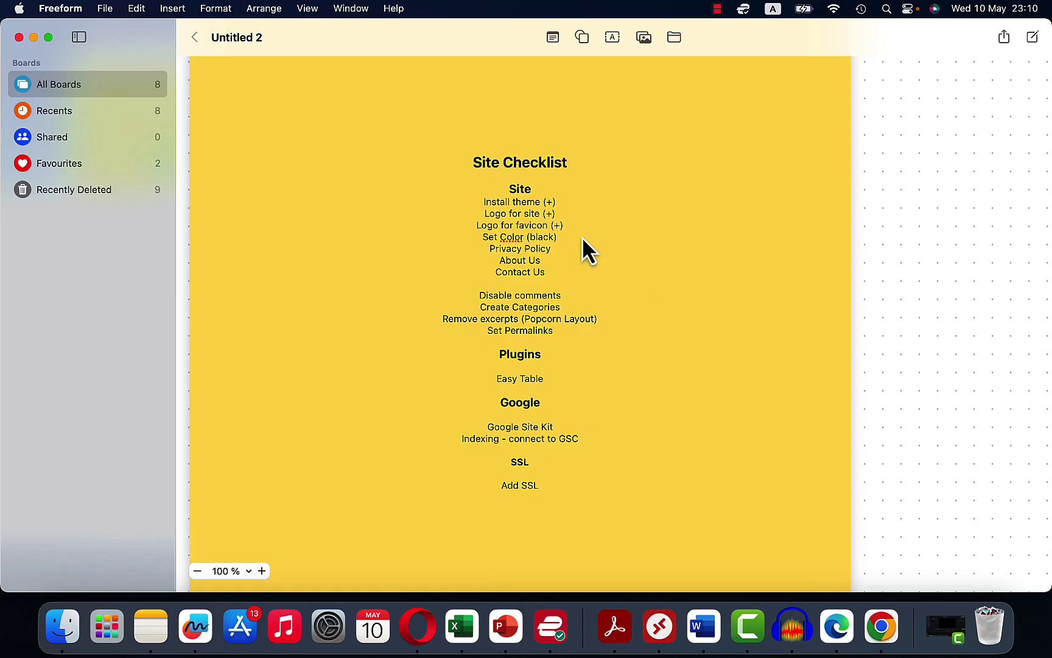
left_click(571, 239)
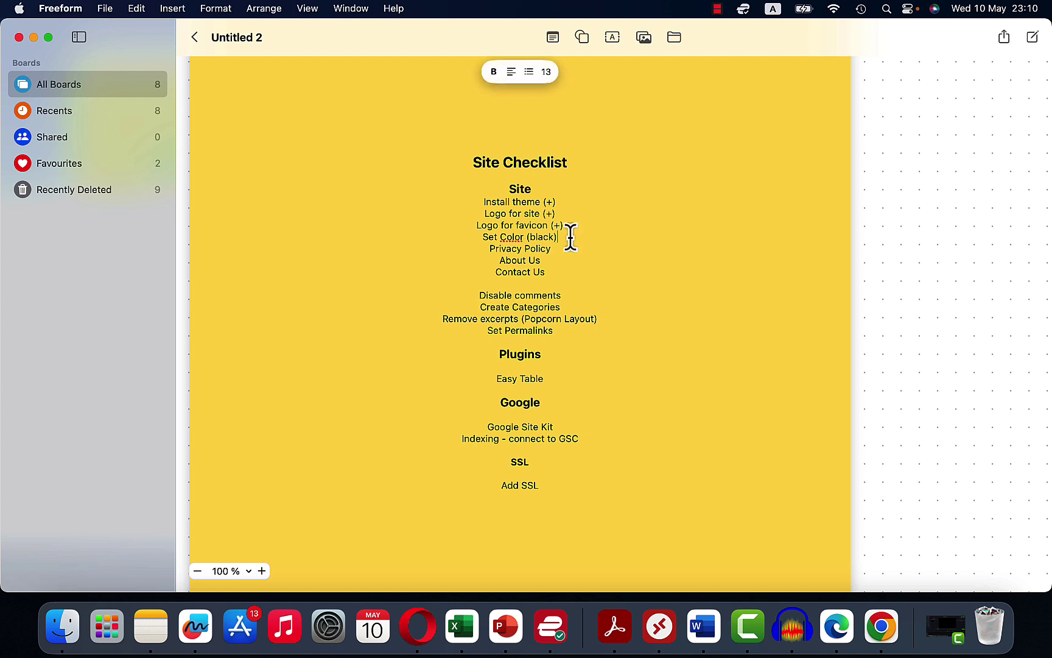
type("(+)")
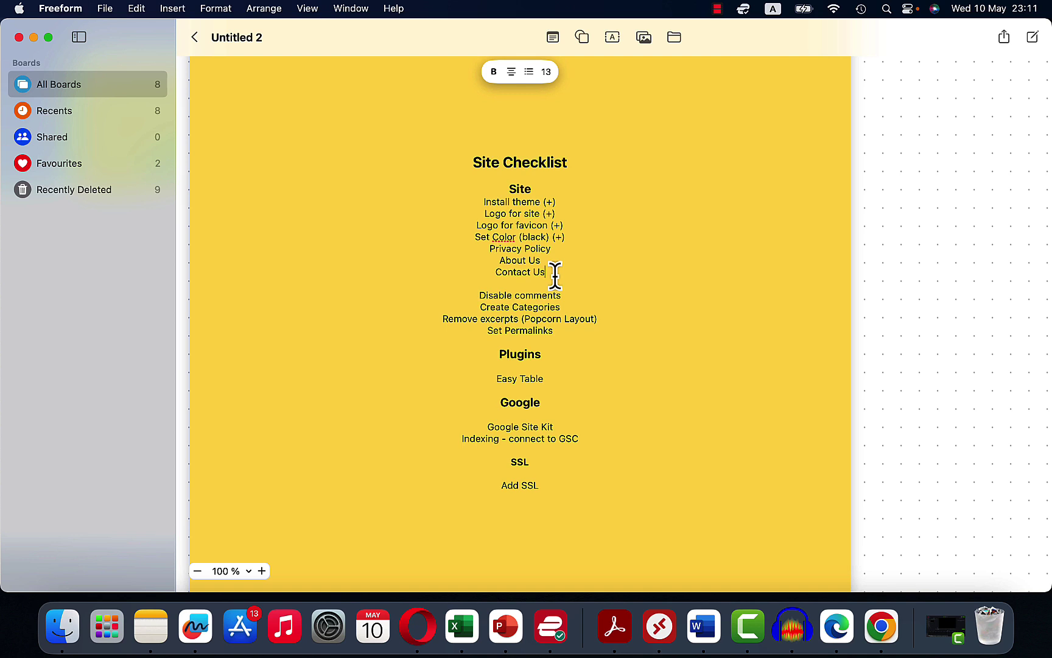
Step: Move the Privacy Policy, About Us and Contact Us lines below Set Permalinks
left_click_drag(551, 275, 487, 250)
left_click(582, 237)
key("Return")
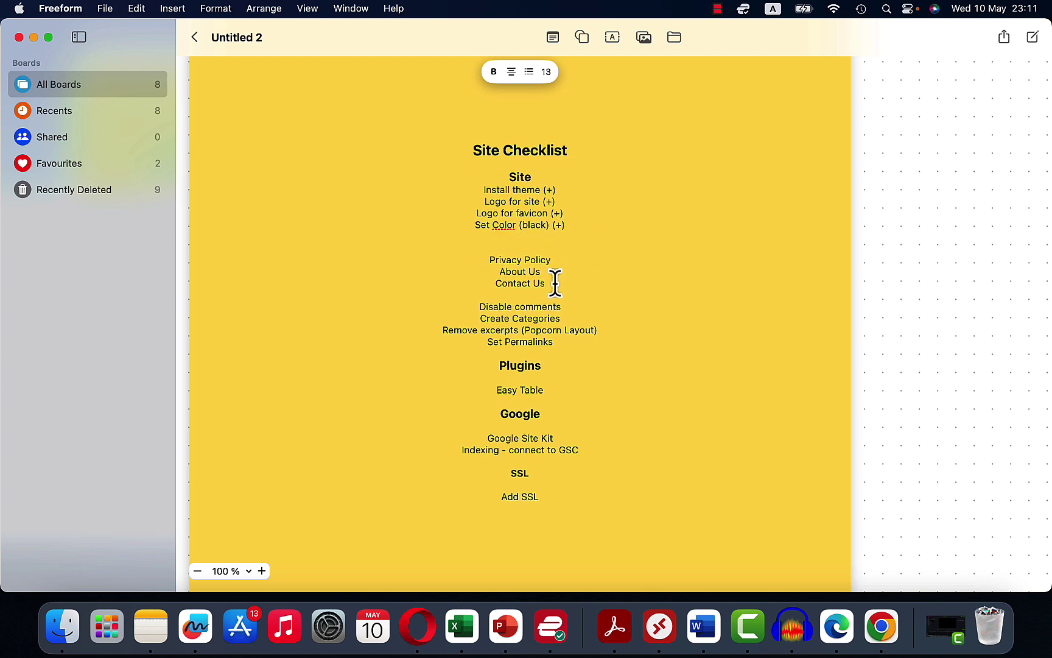
left_click_drag(548, 282, 484, 247)
key("super+c")
key("super+x")
key("BackSpace")
left_click(560, 317)
key("Return")
key("Return")
key("Return")
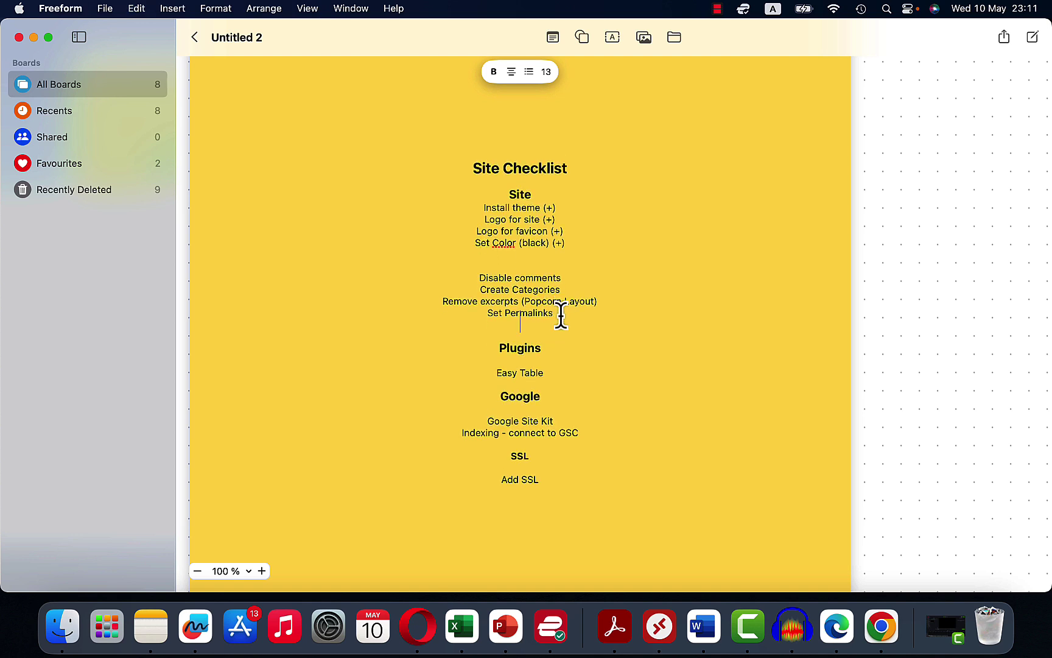
key("super+v")
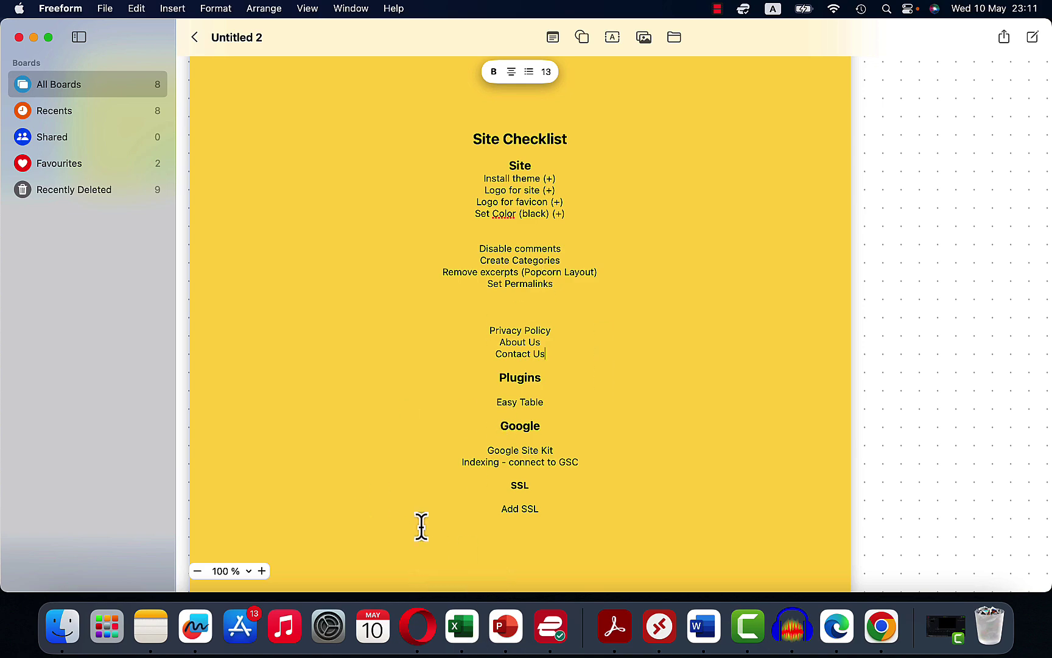
Step: Change the permalink structure to Post name and save the change
left_click(418, 626)
left_click(101, 478)
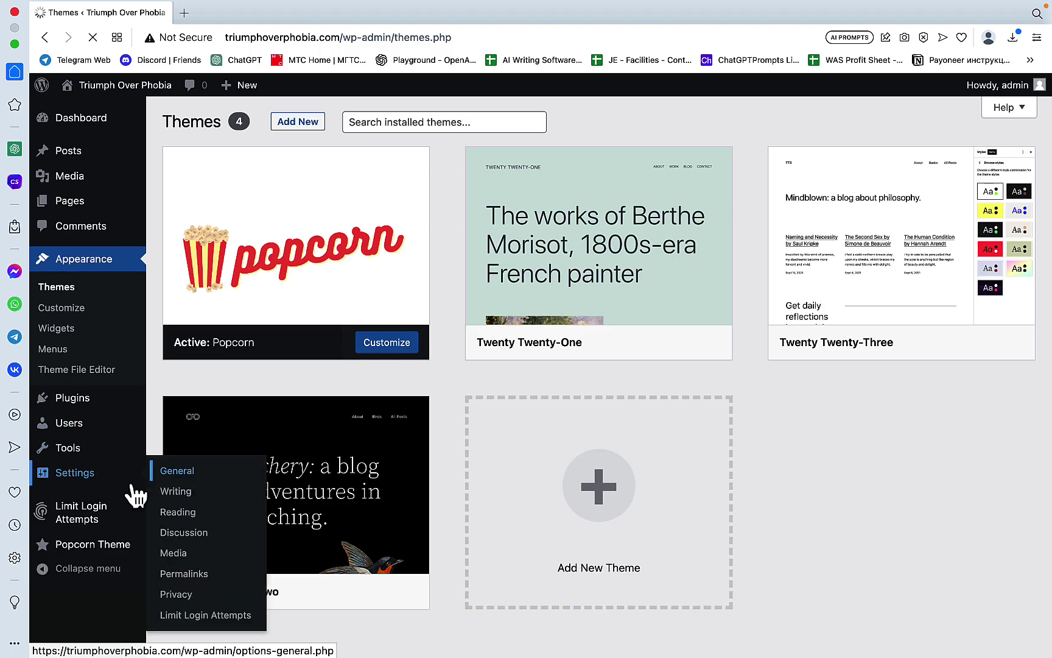
left_click(195, 577)
scroll(657, 359, "down", 3)
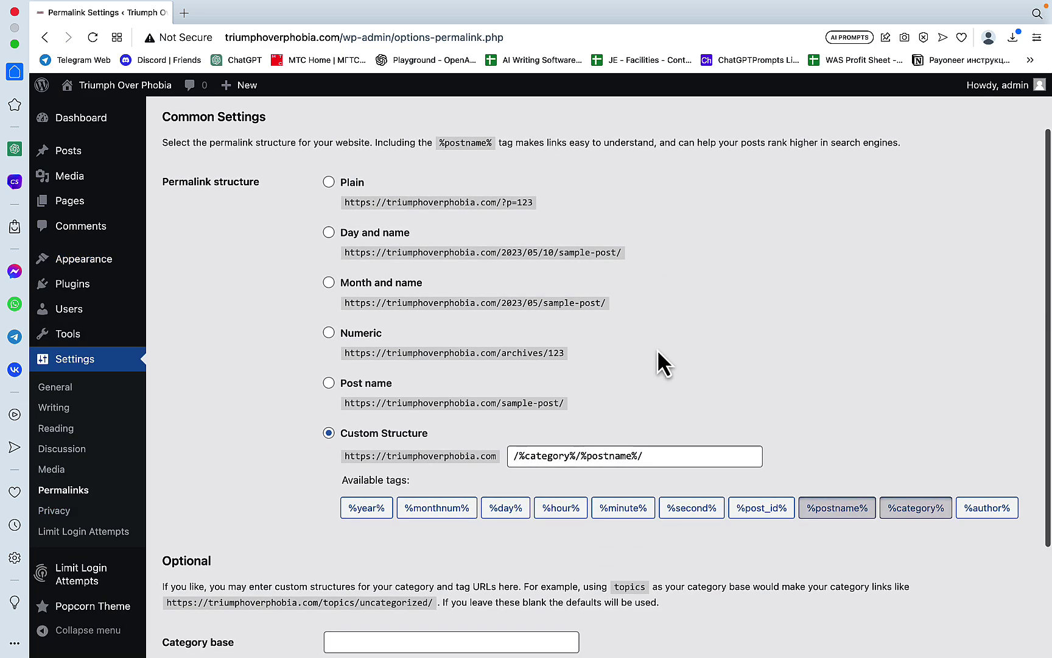
left_click(329, 383)
scroll(293, 572, "down", 3)
left_click(231, 582)
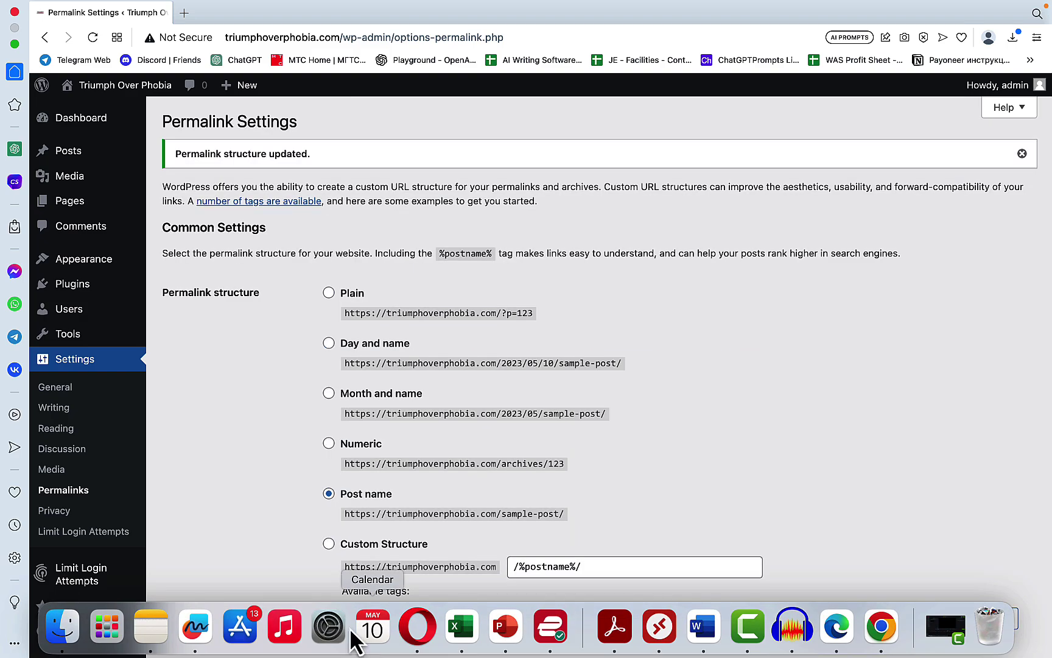
Step: Tick off Set Permalinks with (+) on the Freeform checklist
left_click(195, 626)
type("(+)")
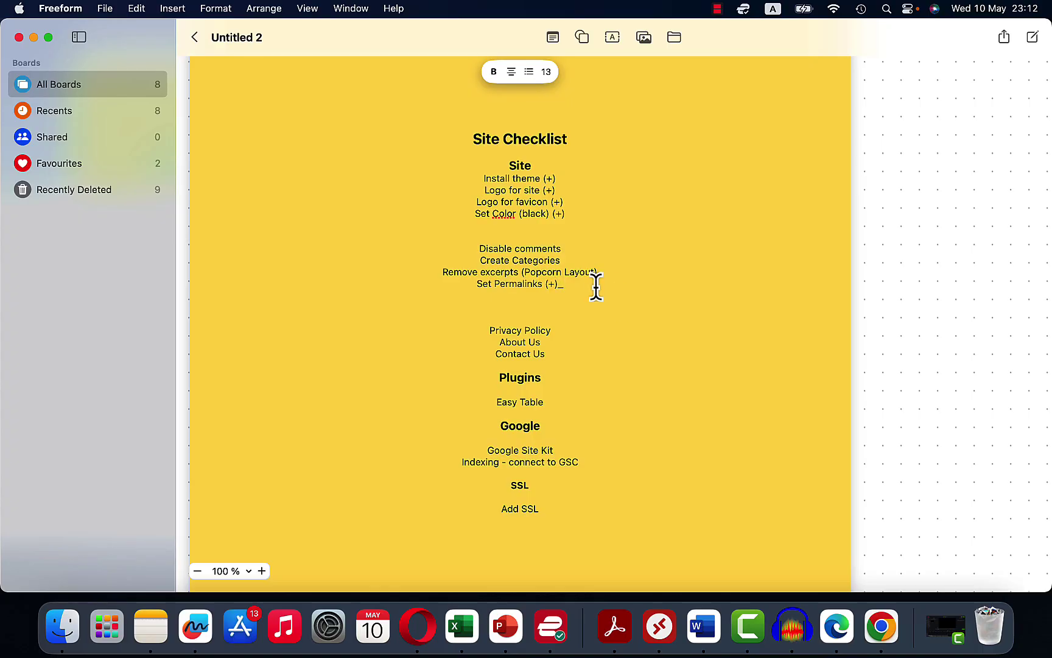
left_click(419, 627)
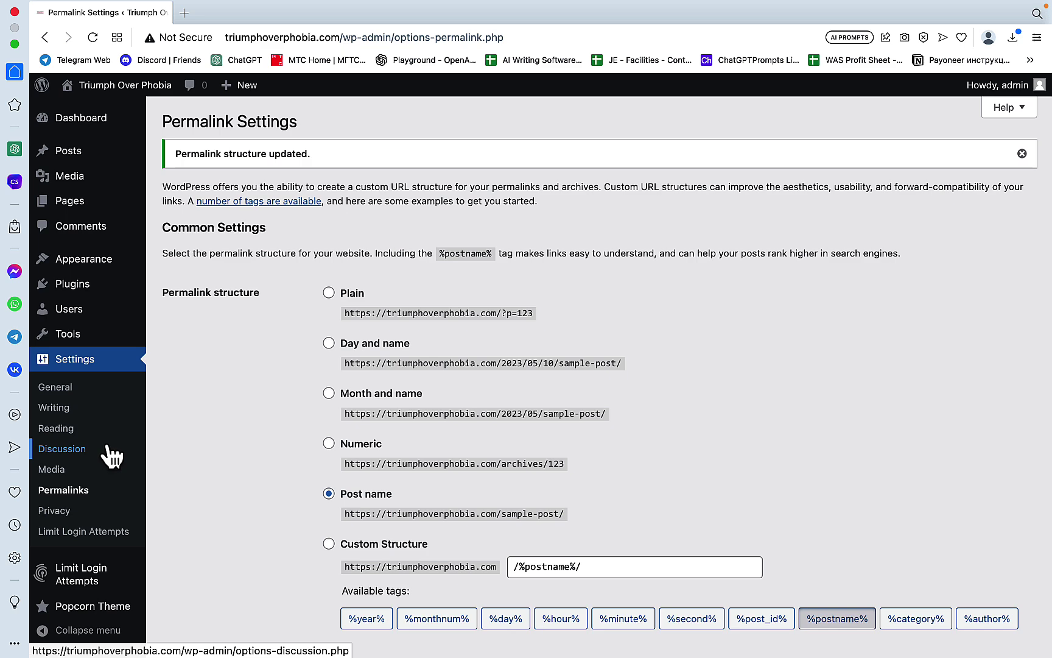
Step: Untick 'Allow people to submit comments on new posts', save, and mark Disable comments (+)
scroll(109, 454, "down", 2)
left_click(106, 452)
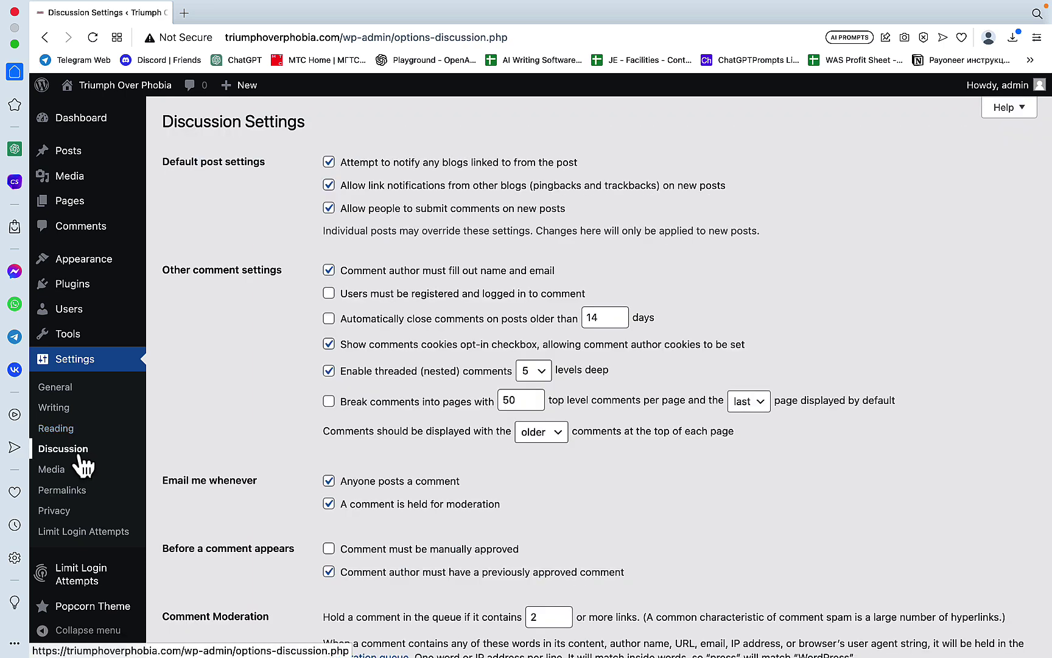
left_click(329, 209)
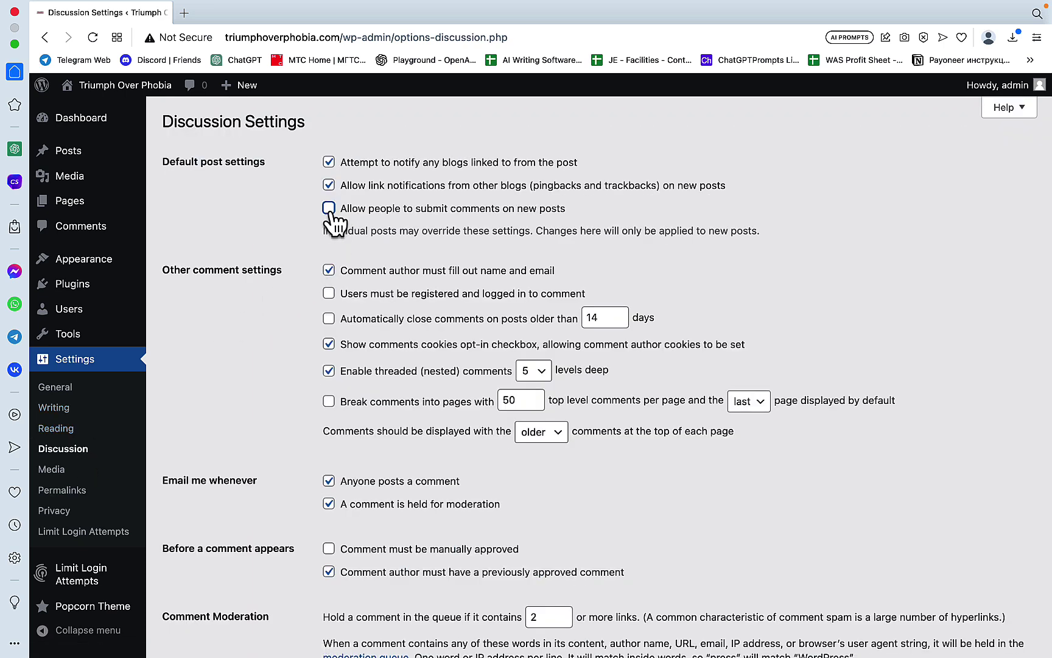
scroll(323, 274, "down", 20)
left_click(196, 583)
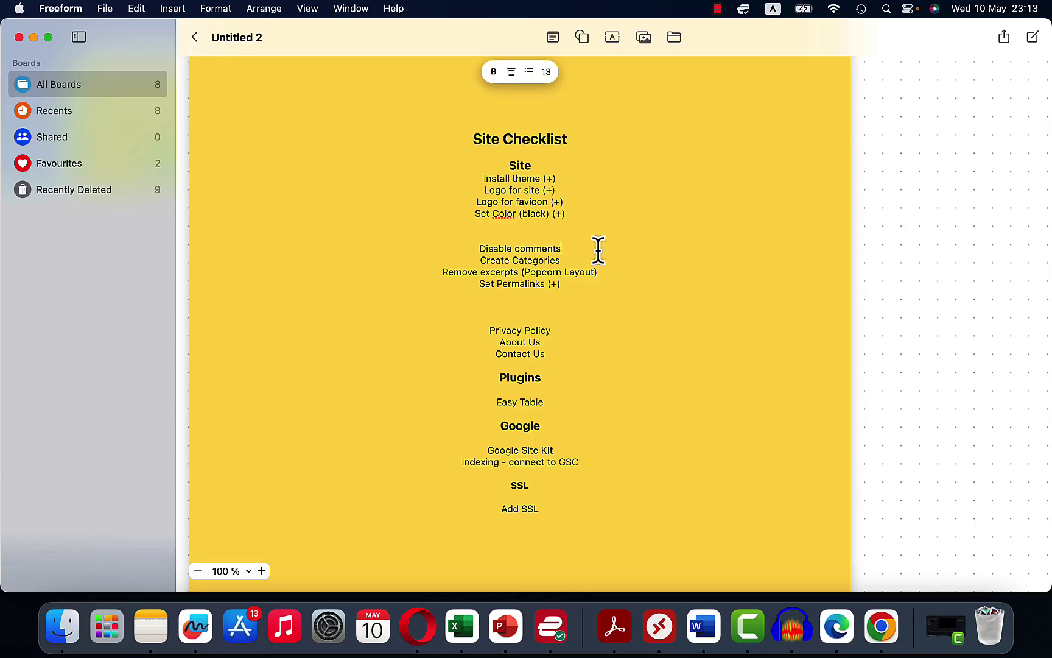
type("(+)")
left_click(630, 268)
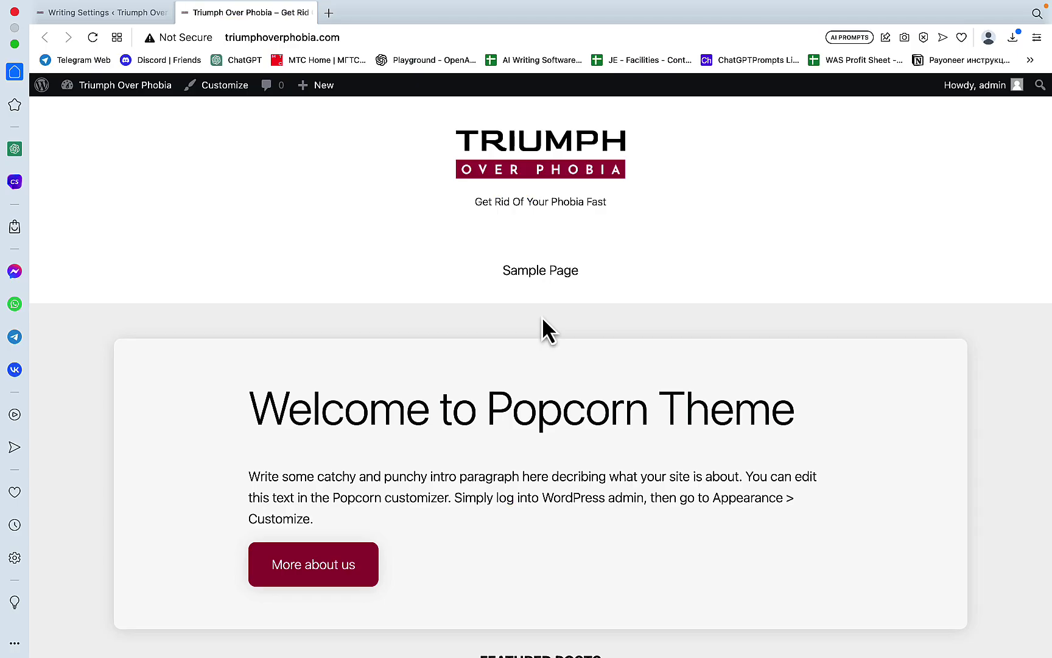
Step: Check Disable excerpts in Popcorn Layout settings and publish the change
scroll(541, 318, "down", 10)
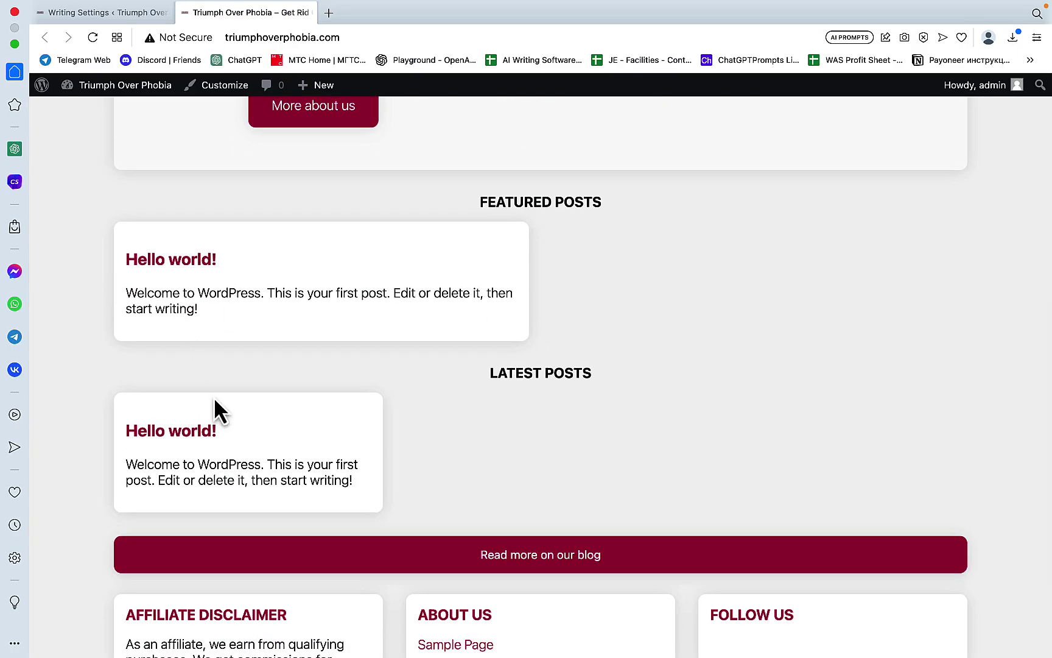
left_click_drag(356, 484, 119, 466)
left_click(392, 423)
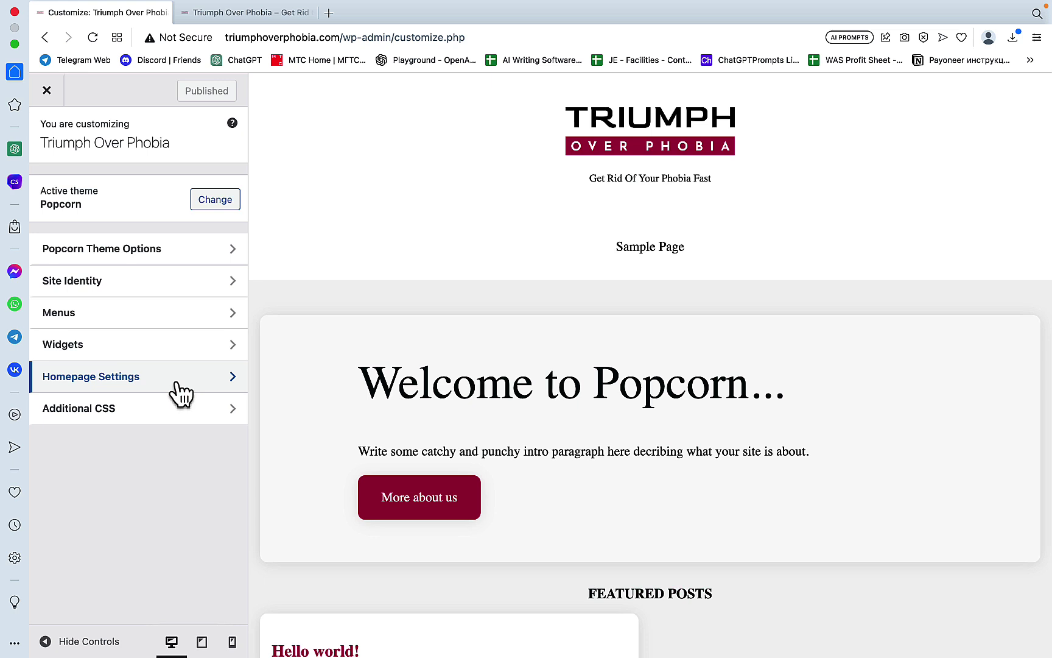
left_click(150, 393)
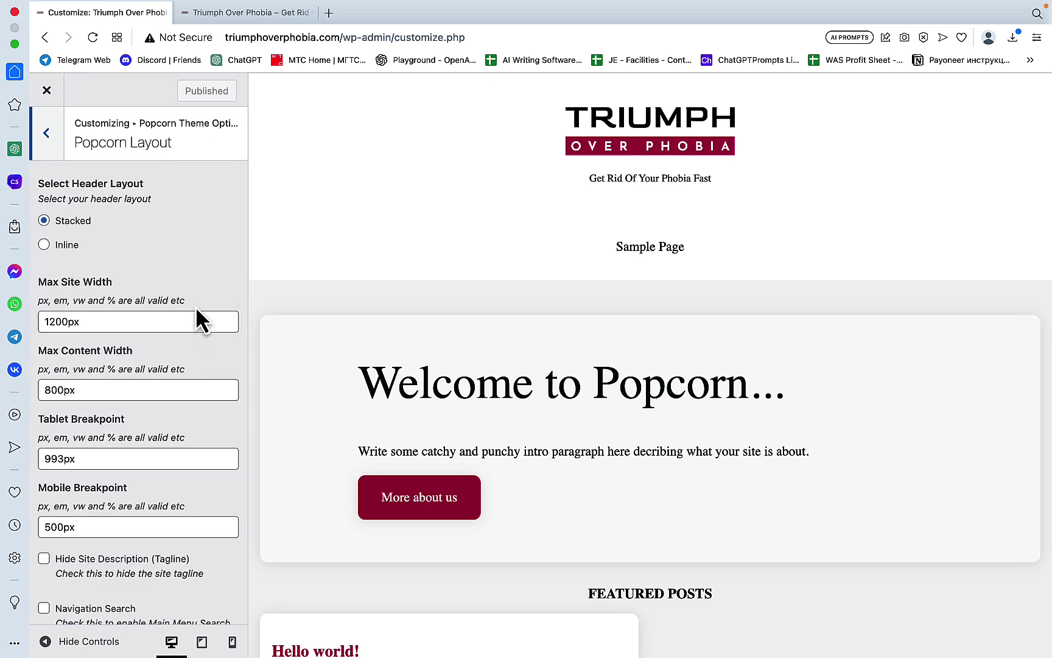
scroll(200, 318, "down", 10)
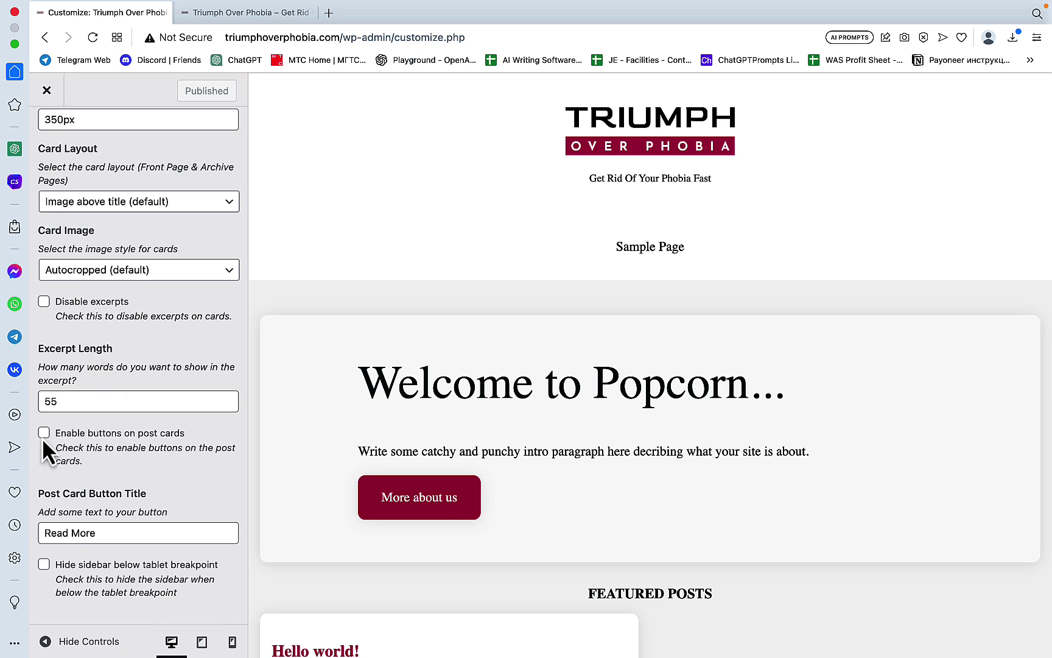
scroll(82, 448, "up", 3)
left_click(48, 397)
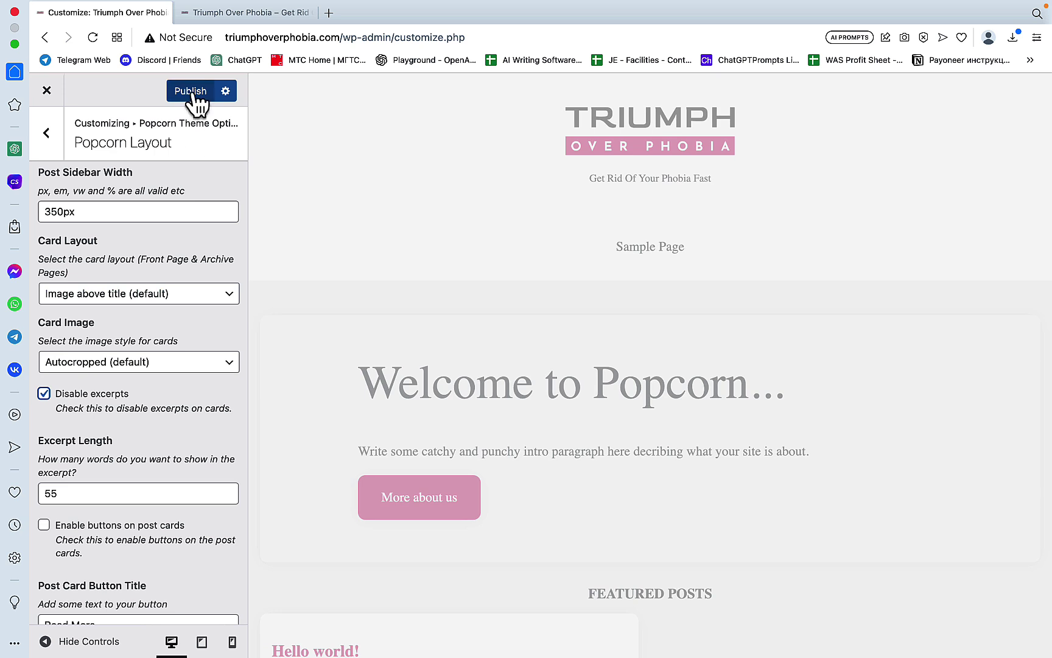
left_click(191, 91)
scroll(543, 354, "down", 2)
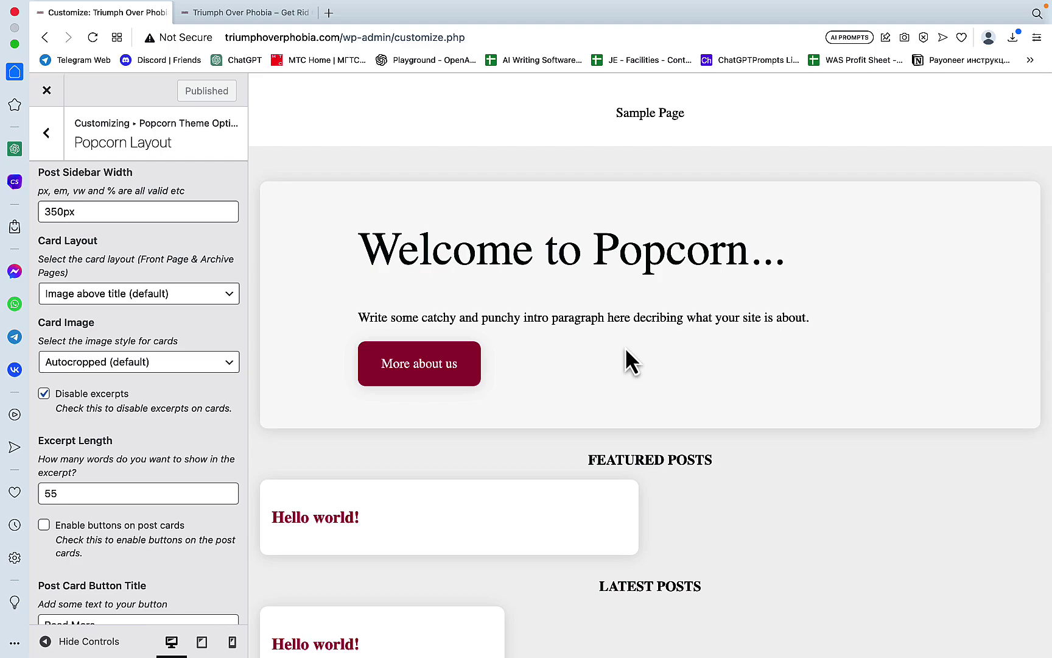
key("super+Tab")
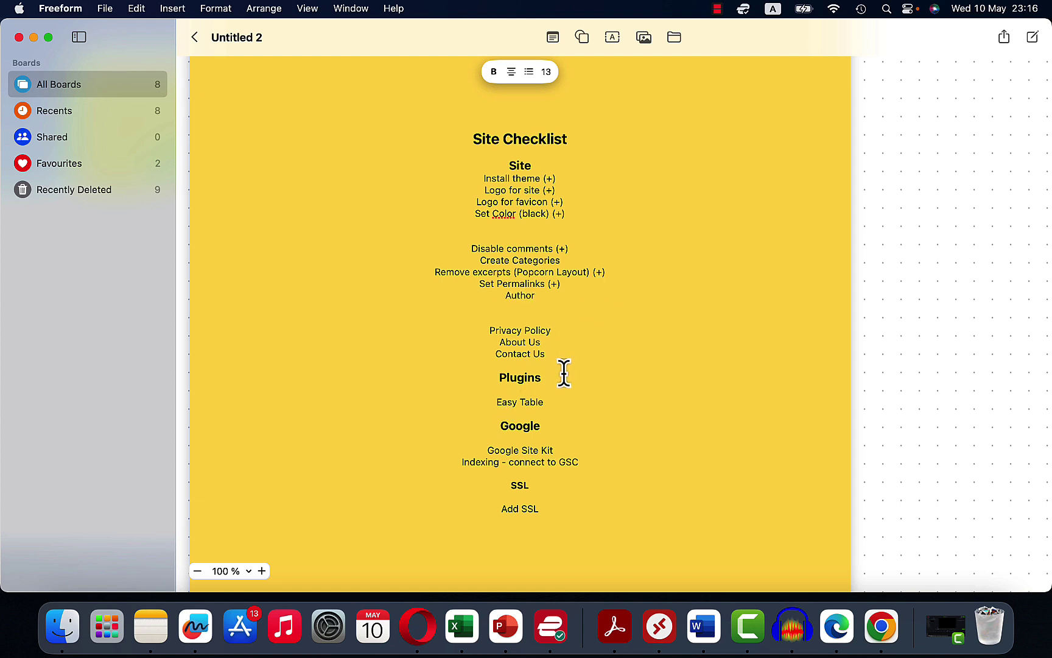
Step: Open Users > Add New and choose the Author role for the new user
left_click(421, 640)
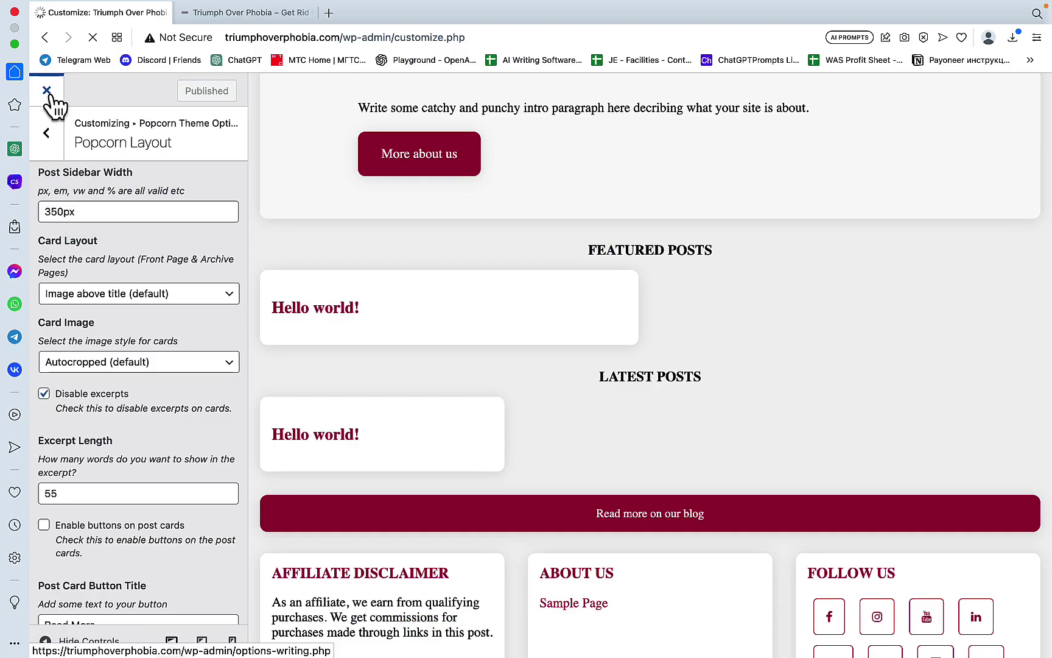
left_click(47, 91)
left_click(76, 314)
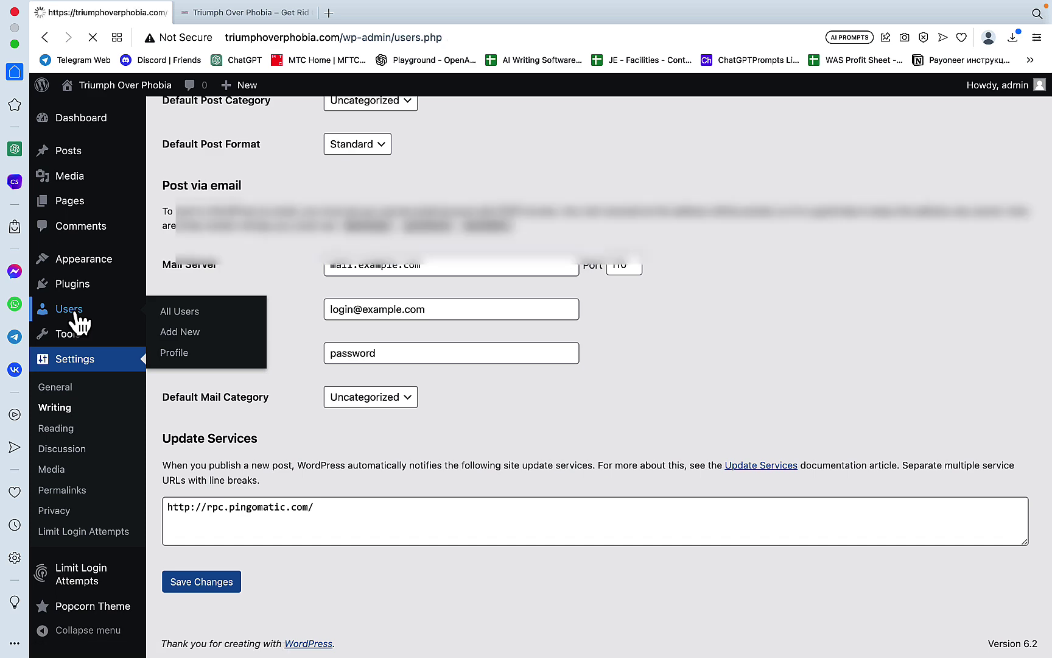
left_click(235, 130)
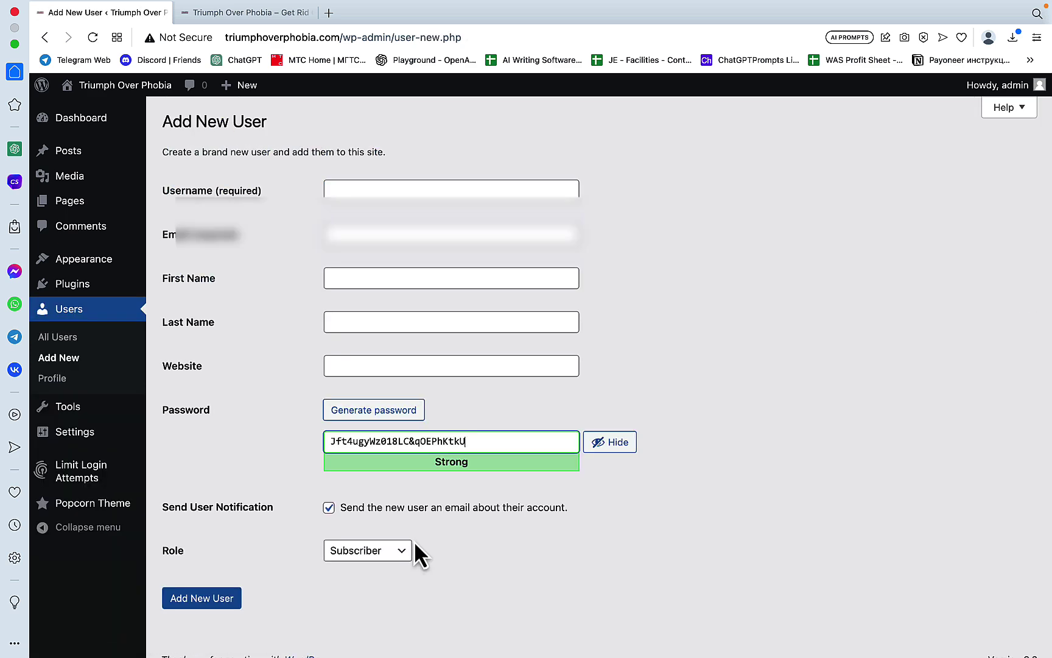
left_click(405, 547)
left_click(386, 583)
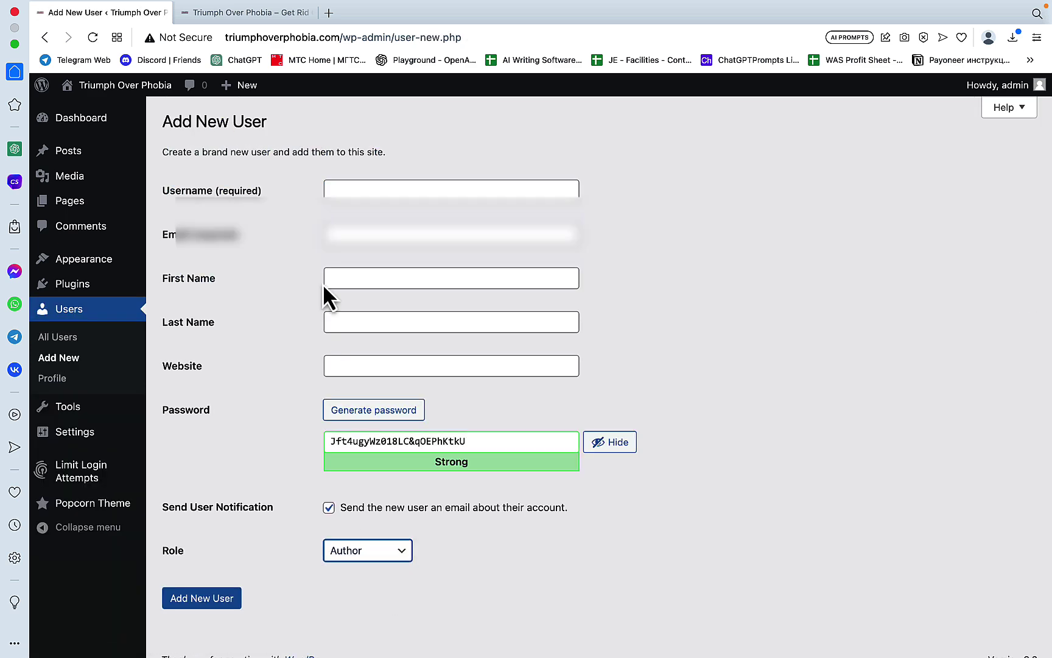
left_click(347, 186)
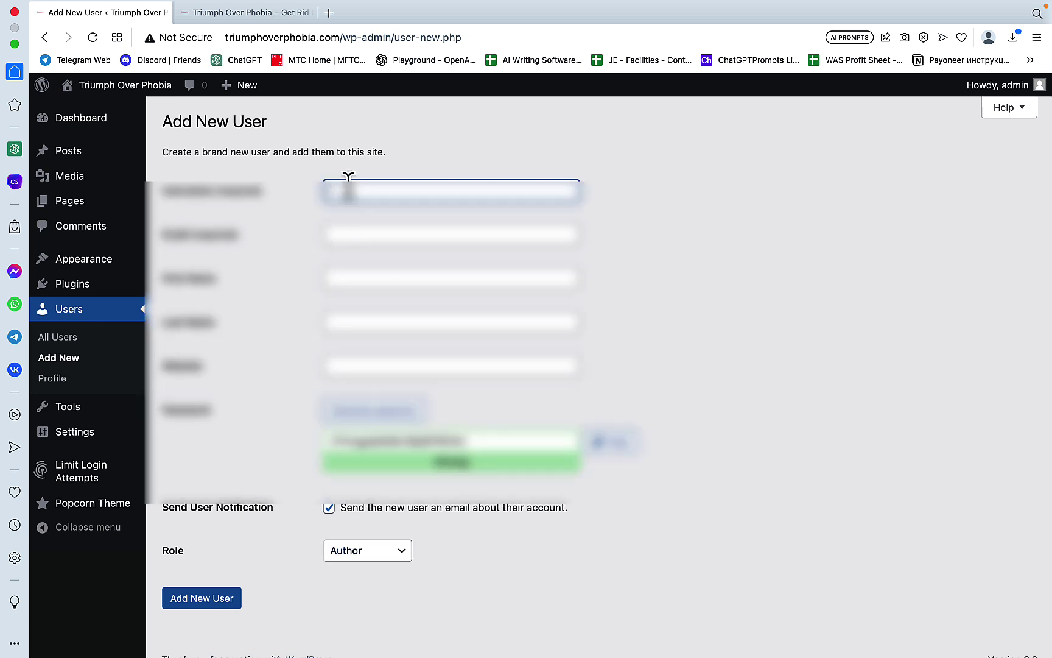
Step: Begin entering the new user's first and last name
left_click(352, 277)
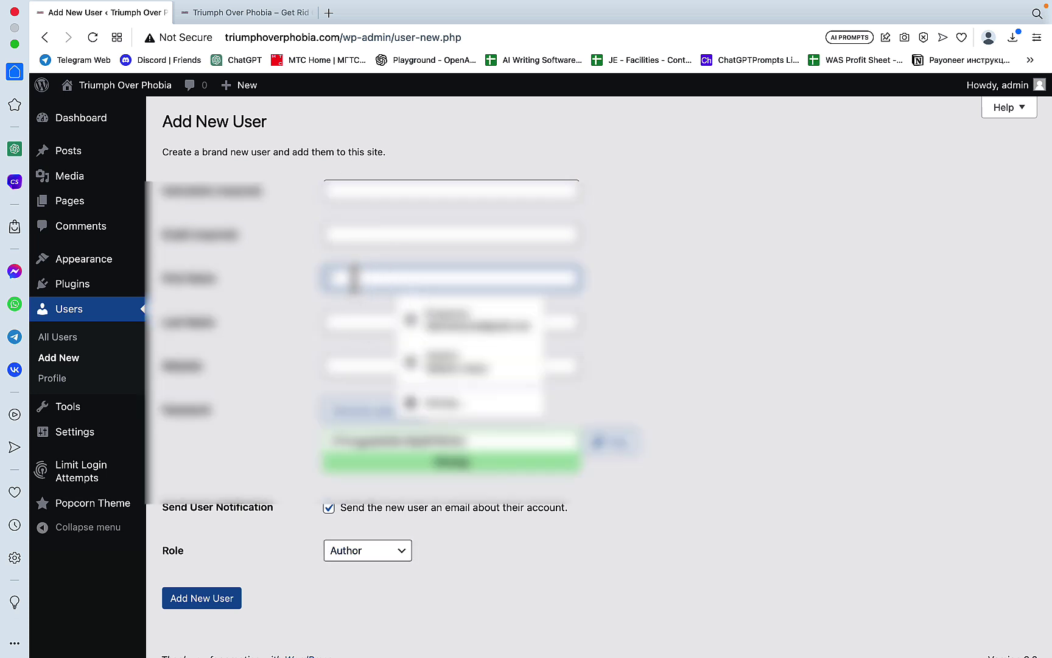
type("ad")
key("Tab")
type("I")
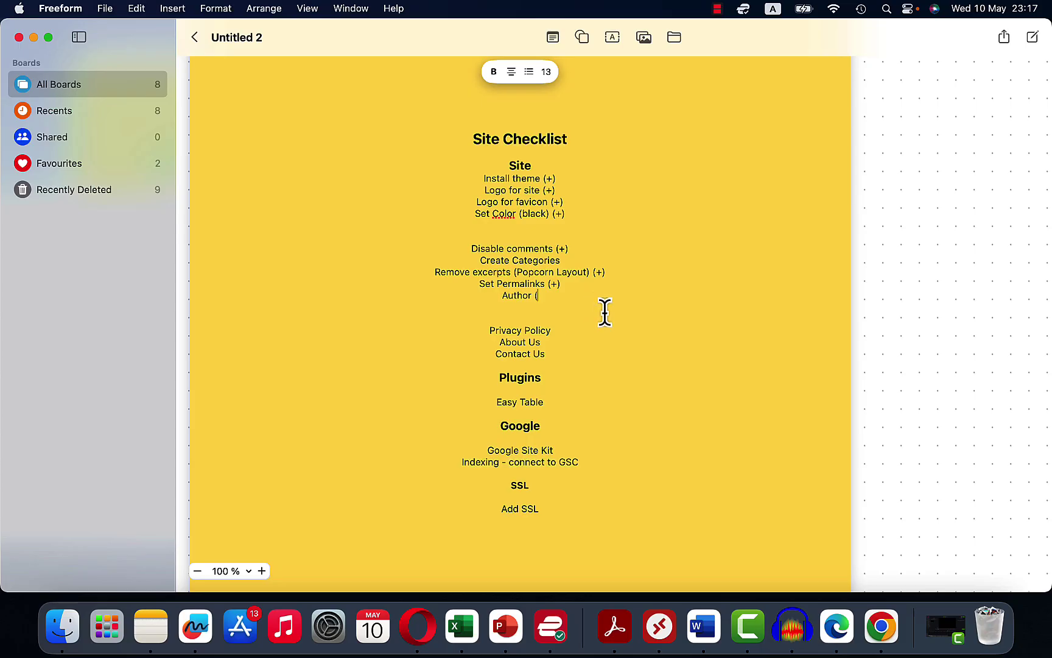
Step: Add a Create Categories line to the checklist and widen spreadsheet column A to fit the topics
left_click(619, 325)
left_click_drag(565, 260, 463, 260)
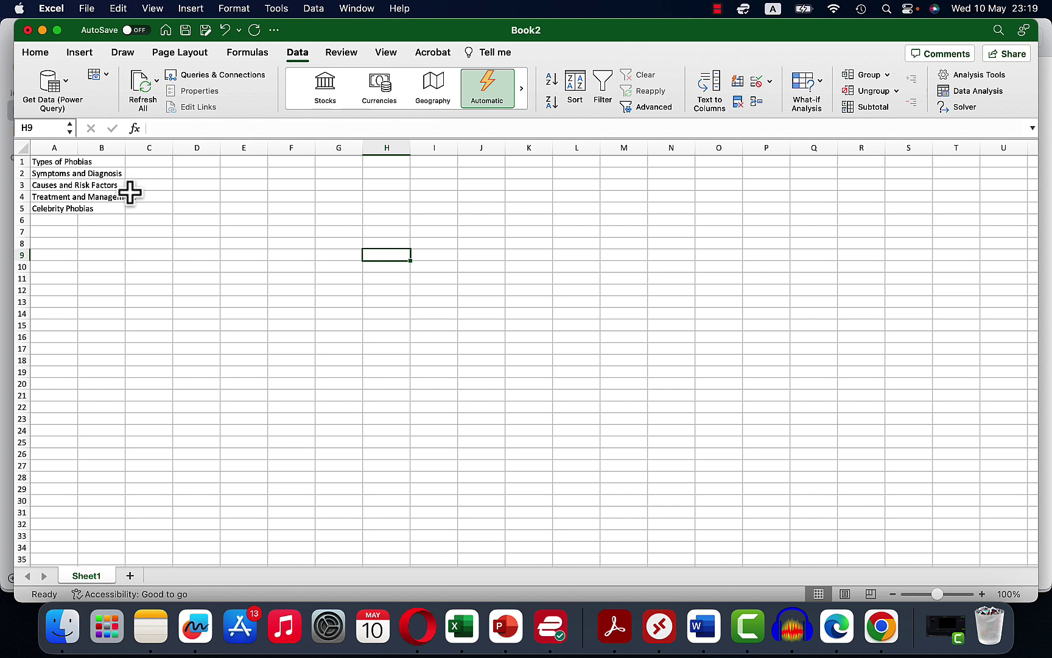
left_click_drag(77, 148, 149, 152)
left_click_drag(52, 162, 69, 209)
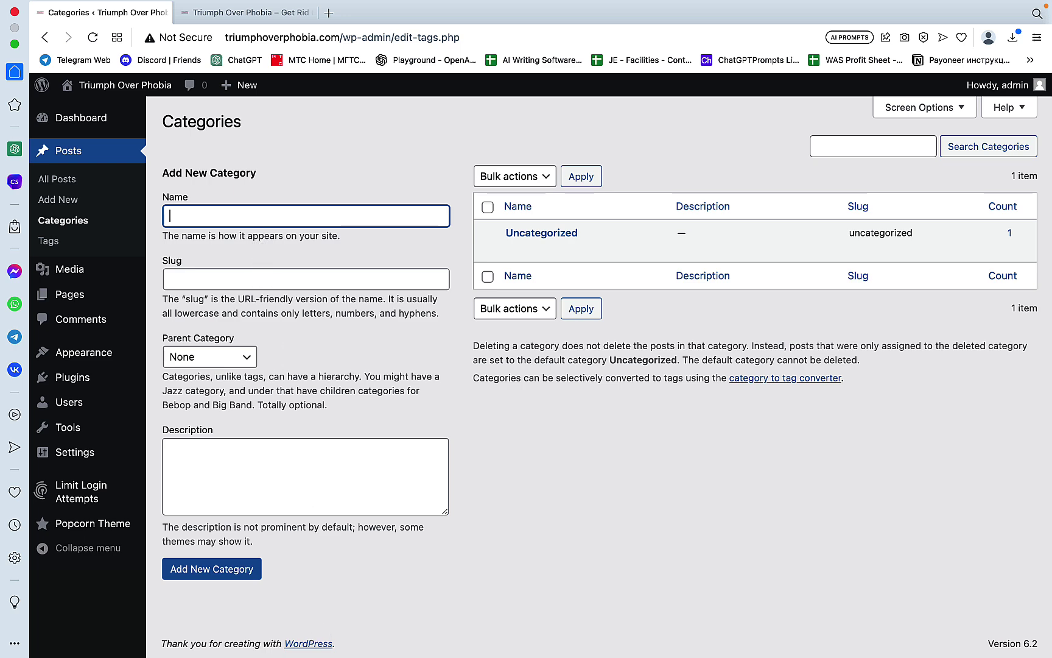
Step: Copy Types of Phobias from the spreadsheet and add it as a new category
left_click(460, 624)
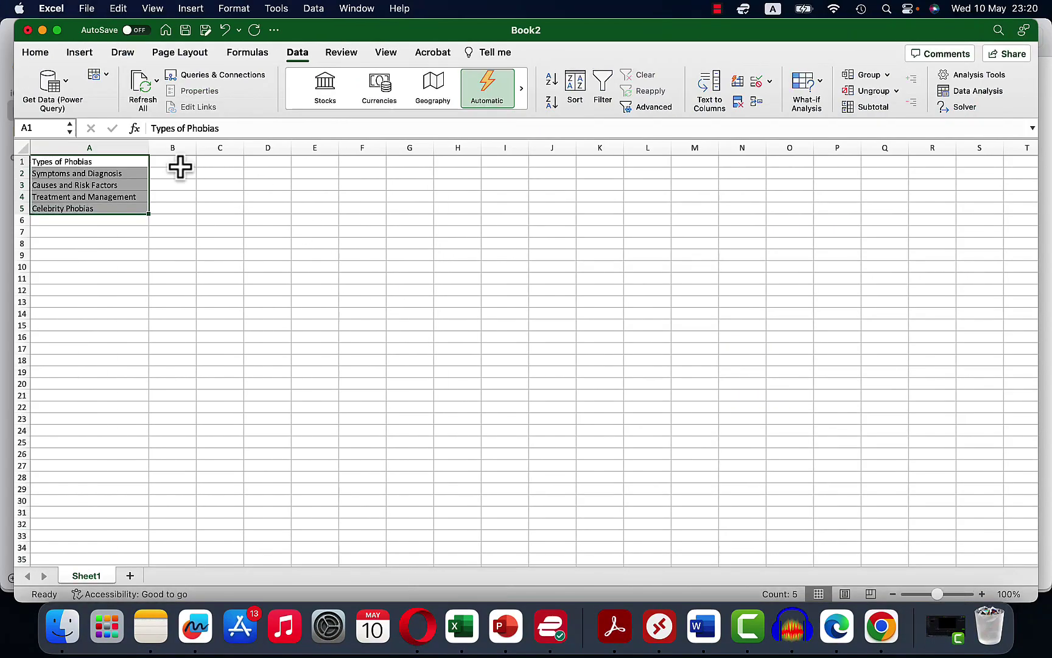
left_click(168, 168)
left_click(101, 164)
key("super+c")
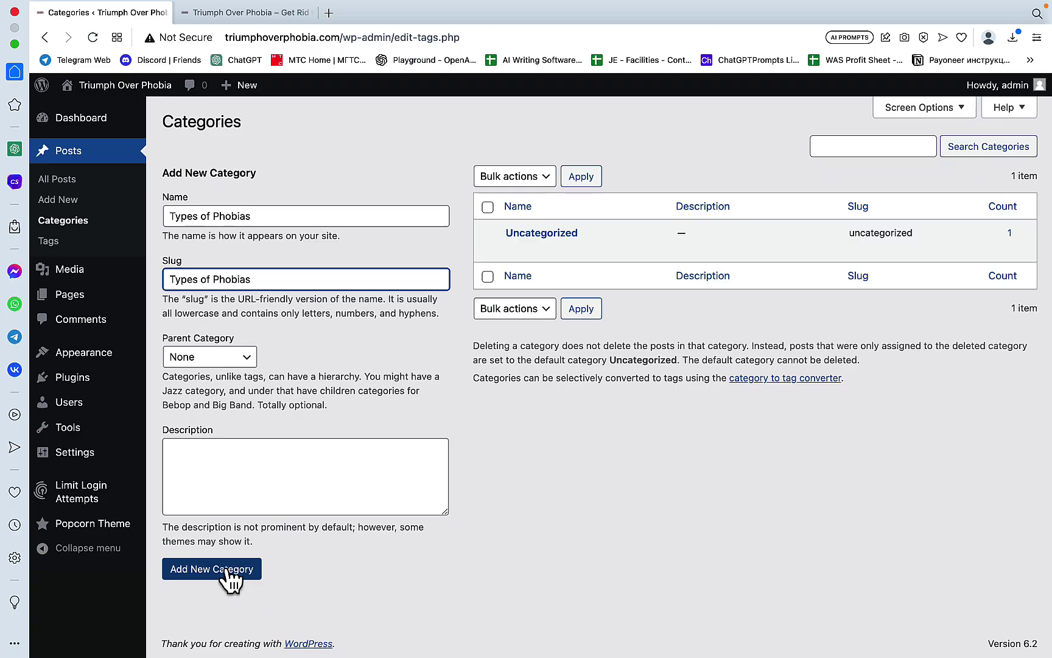
left_click(224, 572)
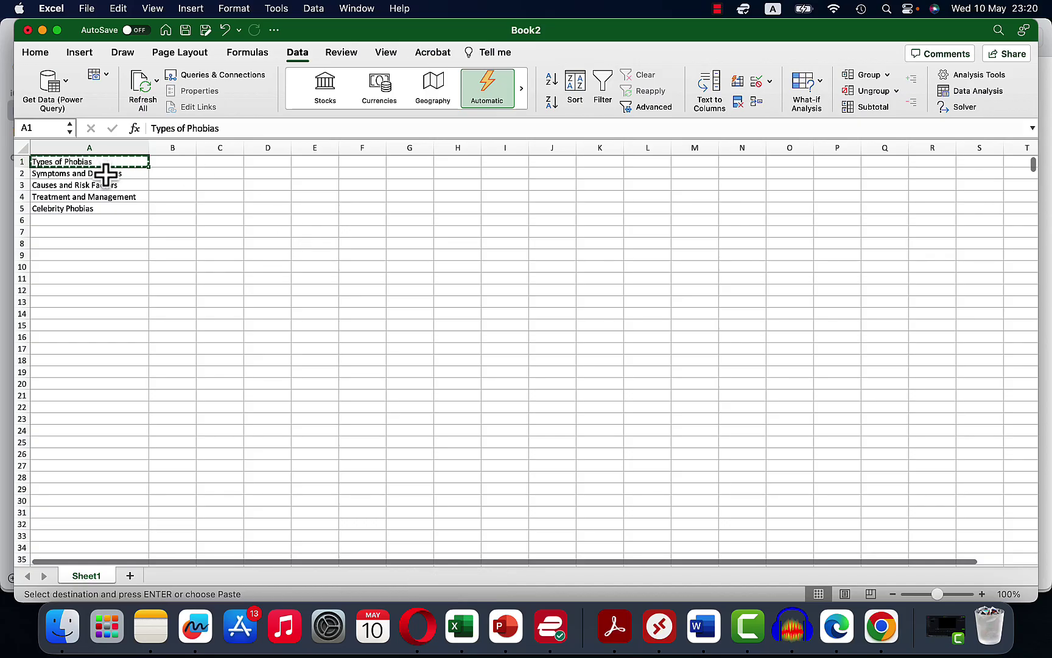
Step: Copy Symptoms and Diagnosis from cell A2 and add it as a new category
left_click(105, 174)
key("super+c")
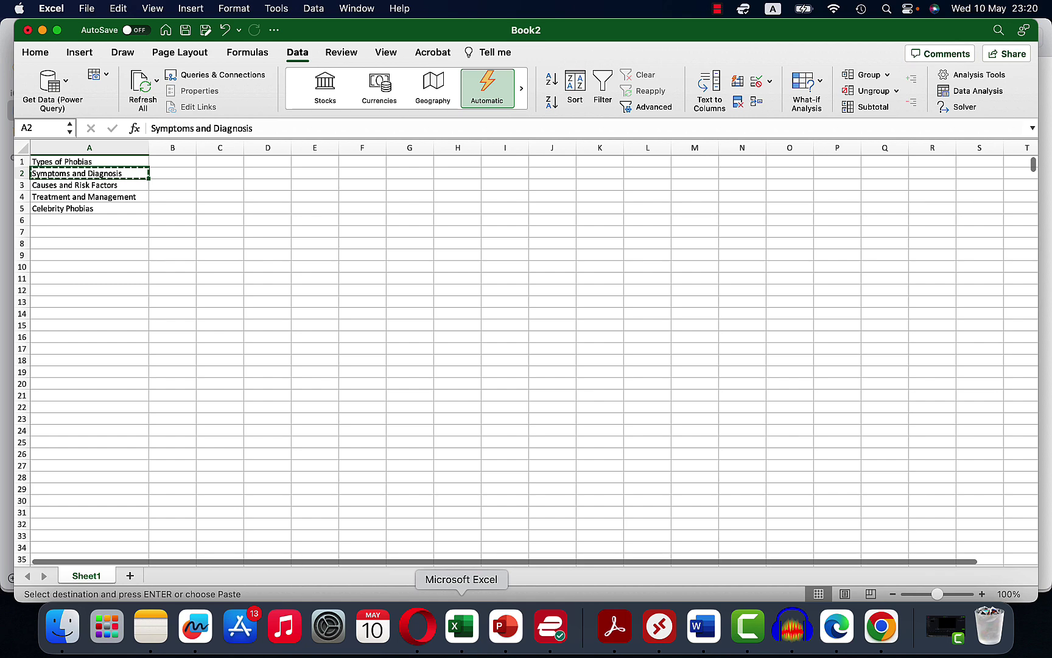
key("ctrl+Right")
key("super+v")
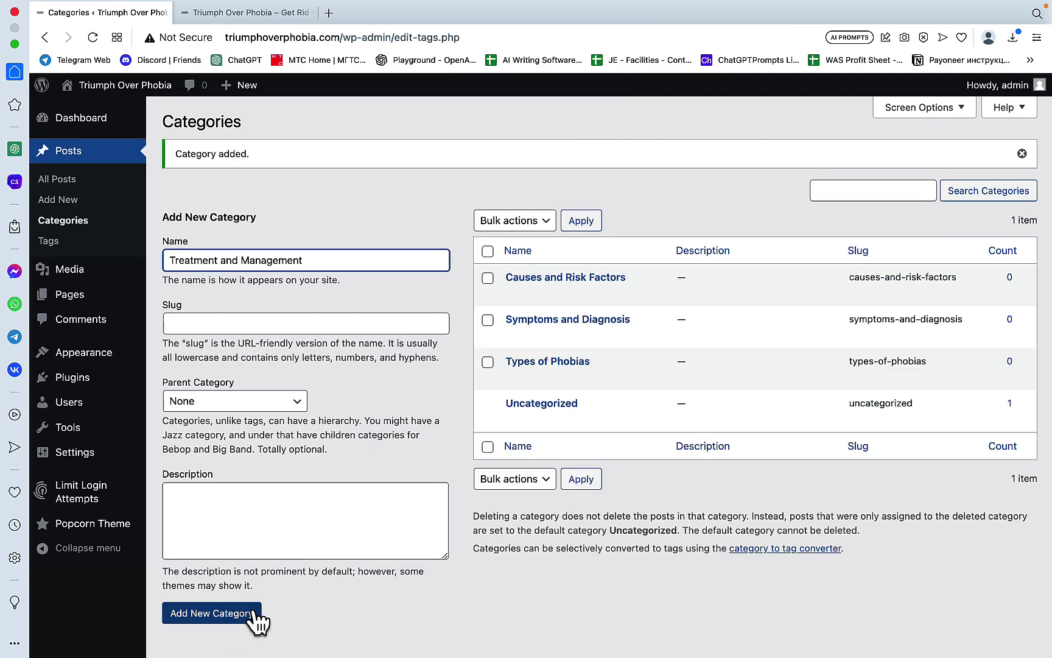
left_click(244, 617)
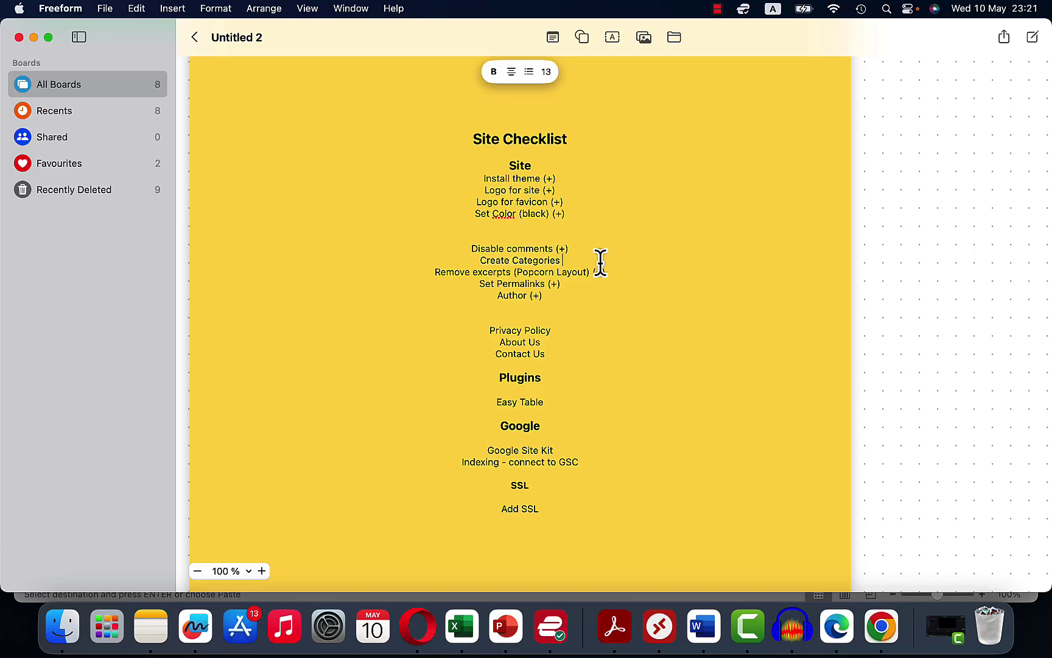
Step: Append '(+)' to the Create Categories line on the Freeform checklist
type("(+)")
right_click(620, 339)
key("Escape")
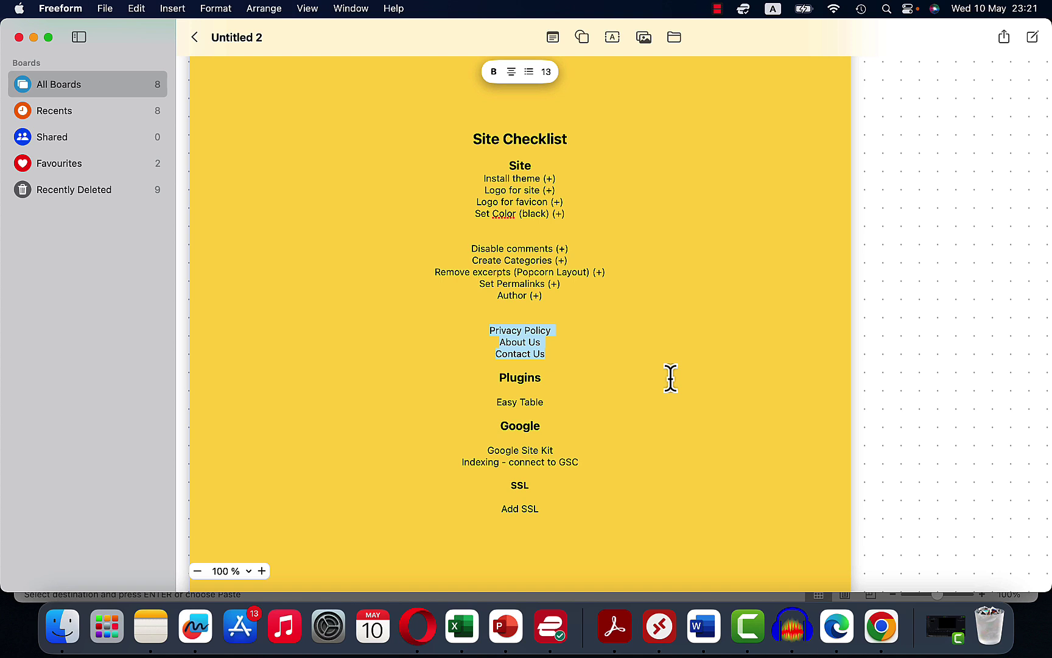
left_click(524, 329)
Step: Move the default Sample Page to the Trash and open a new browser tab
left_click(417, 626)
mouse_move(71, 297)
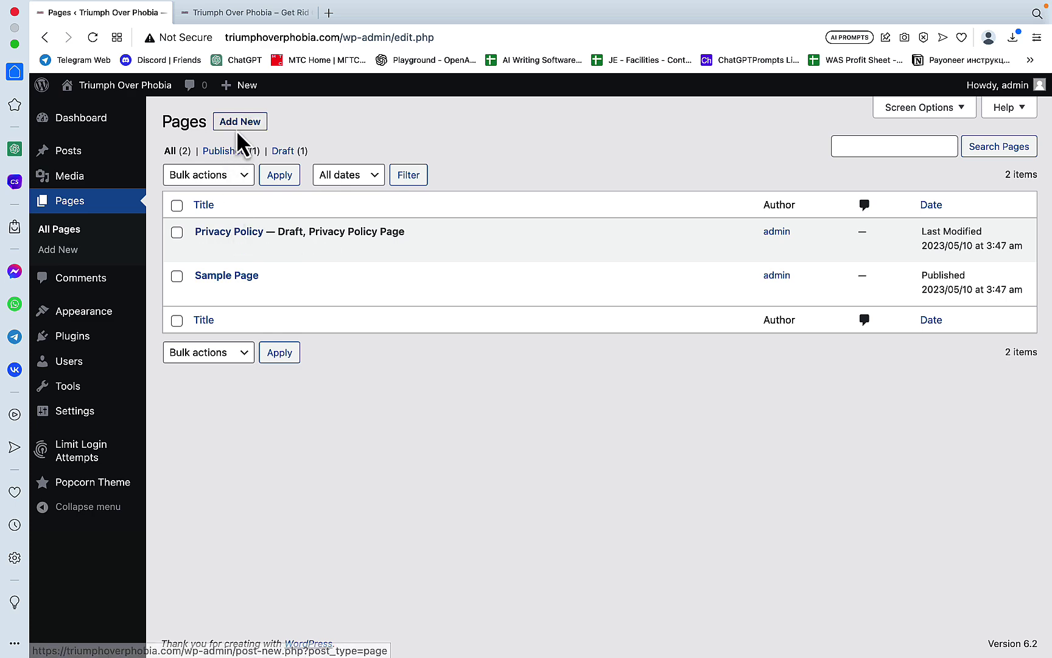
left_click(236, 128)
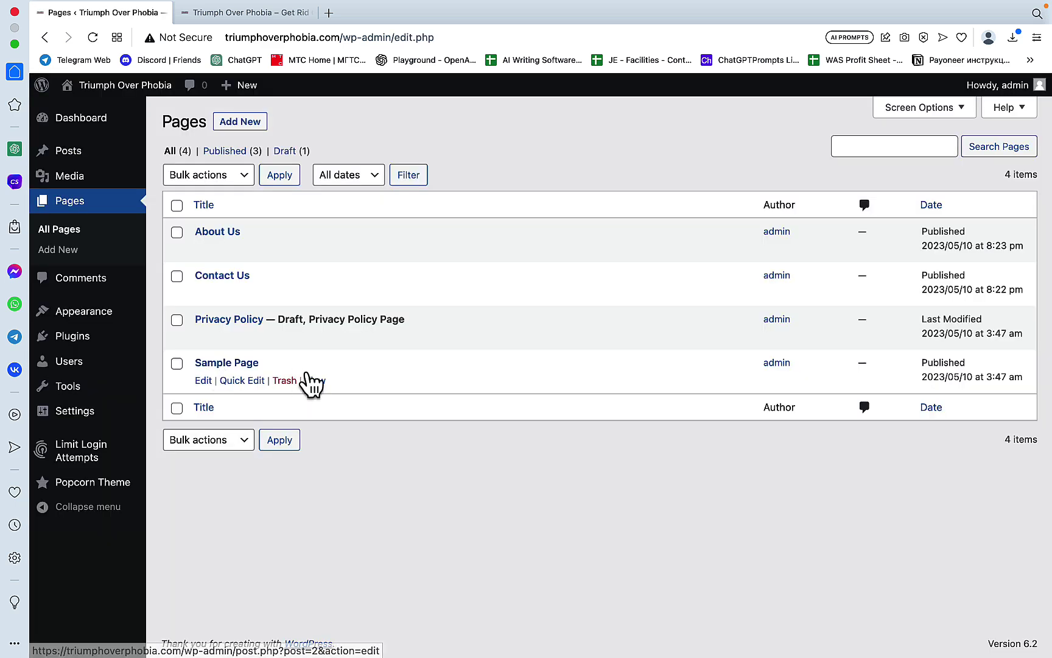
left_click(280, 383)
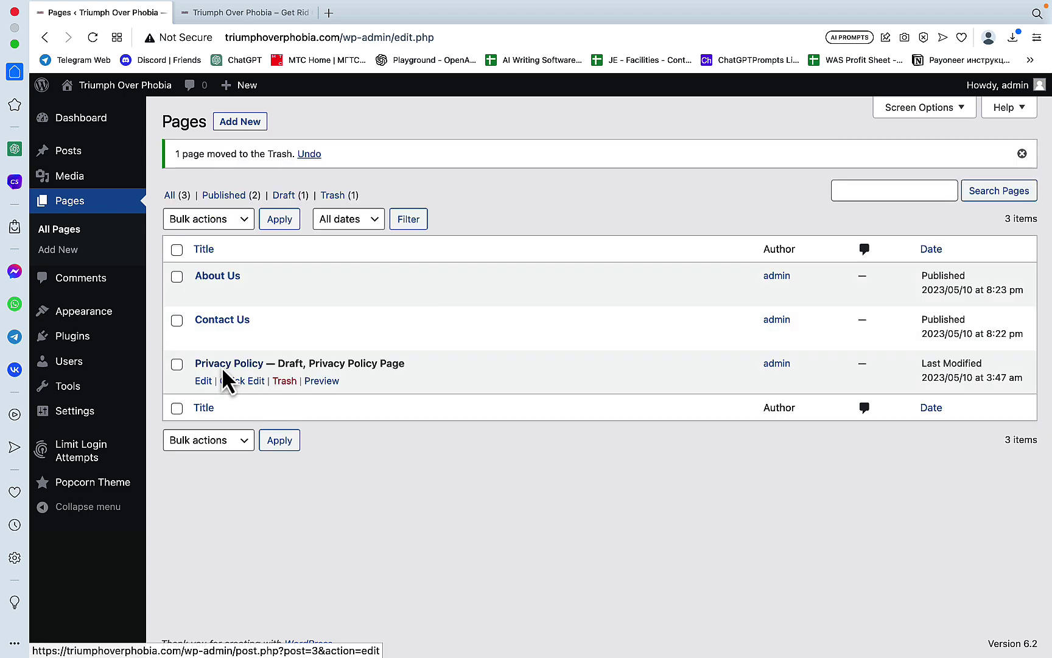
left_click(328, 12)
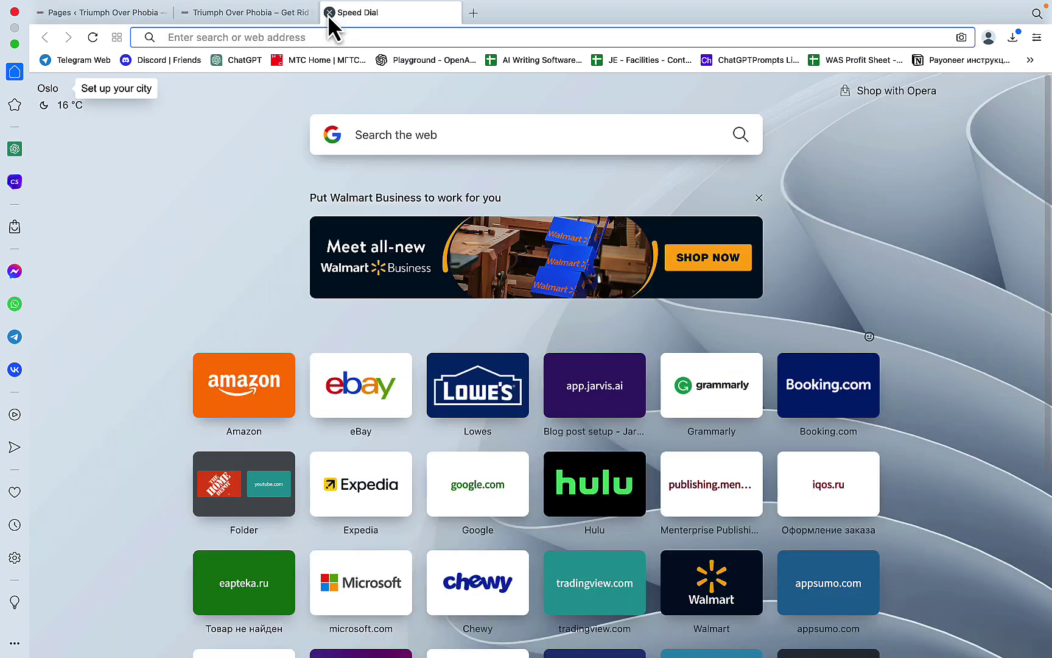
Step: Search for a privacy policy generator and enter Triumph Over Phobia as the company name
type("privacy polici")
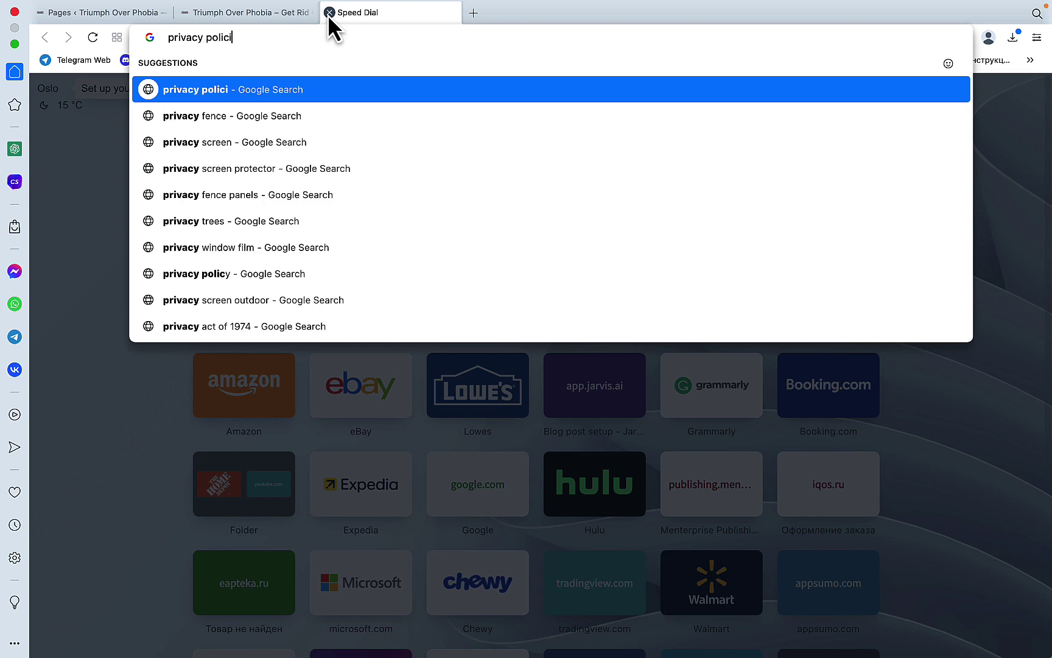
type("y gen")
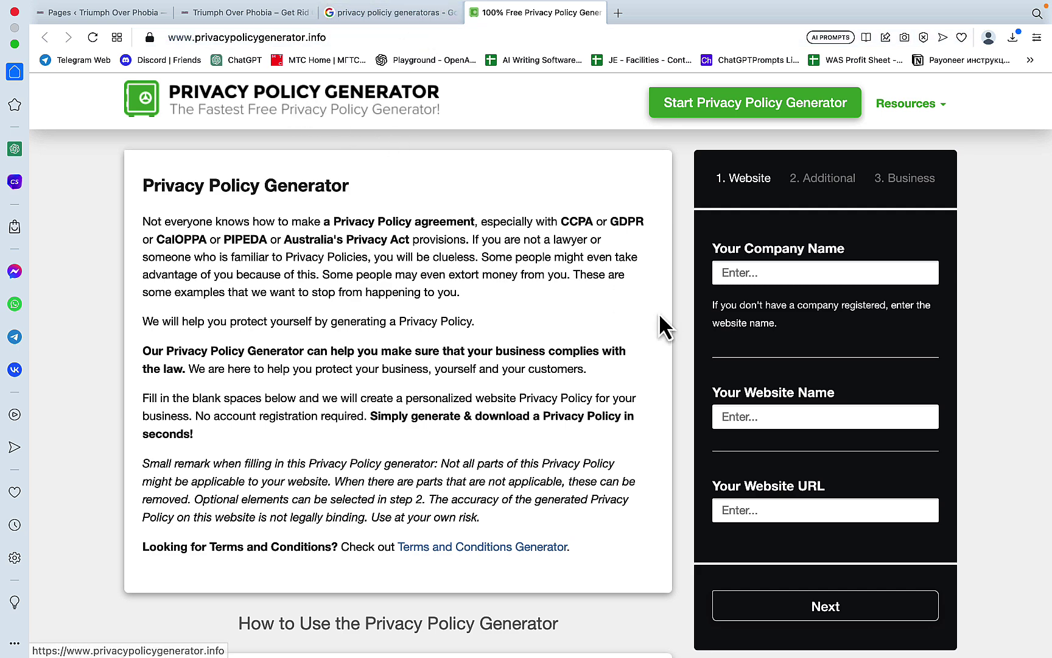
left_click(739, 273)
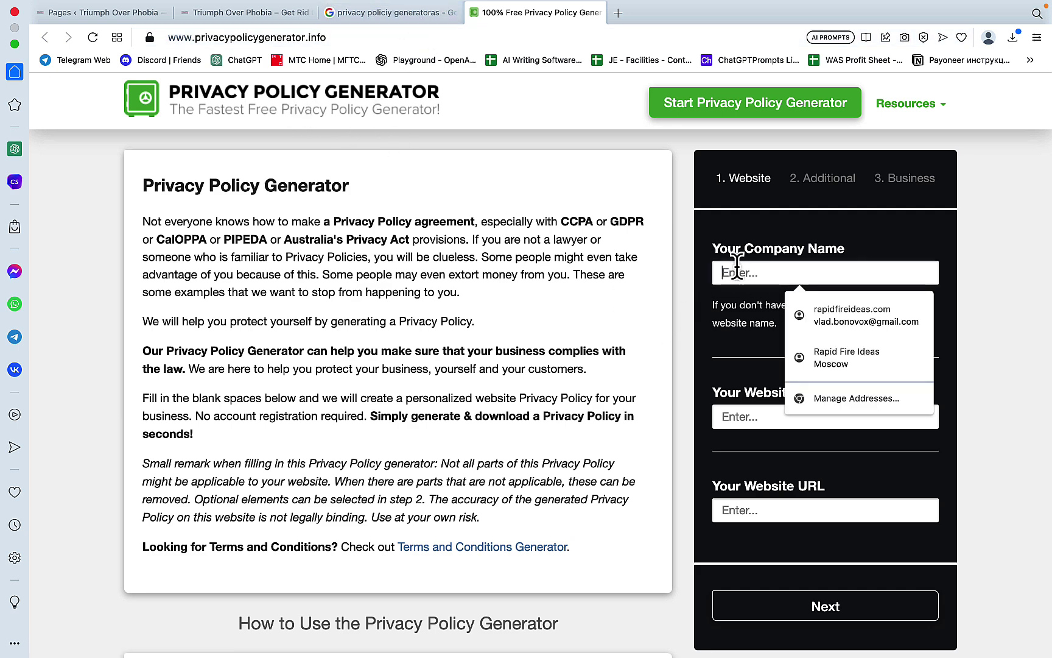
key("super+v")
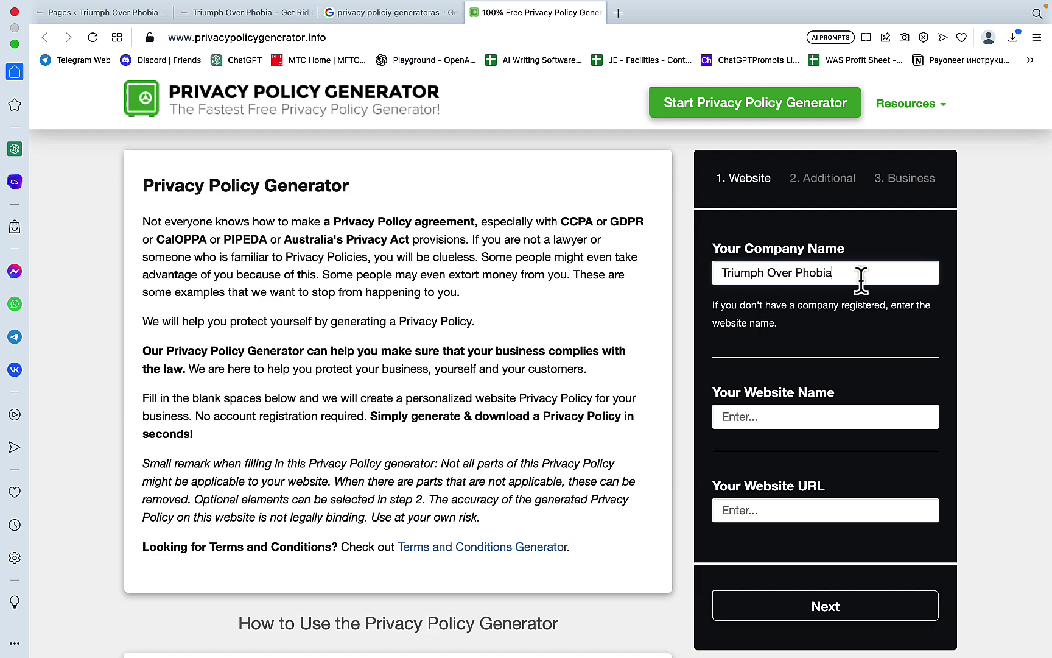
left_click_drag(861, 274, 675, 277)
Step: Enter Triumph Over Phobia as the website name, add the site URL, and go to step 2
left_click(723, 416)
key("Escape")
left_click_drag(877, 274, 743, 281)
left_click(743, 416)
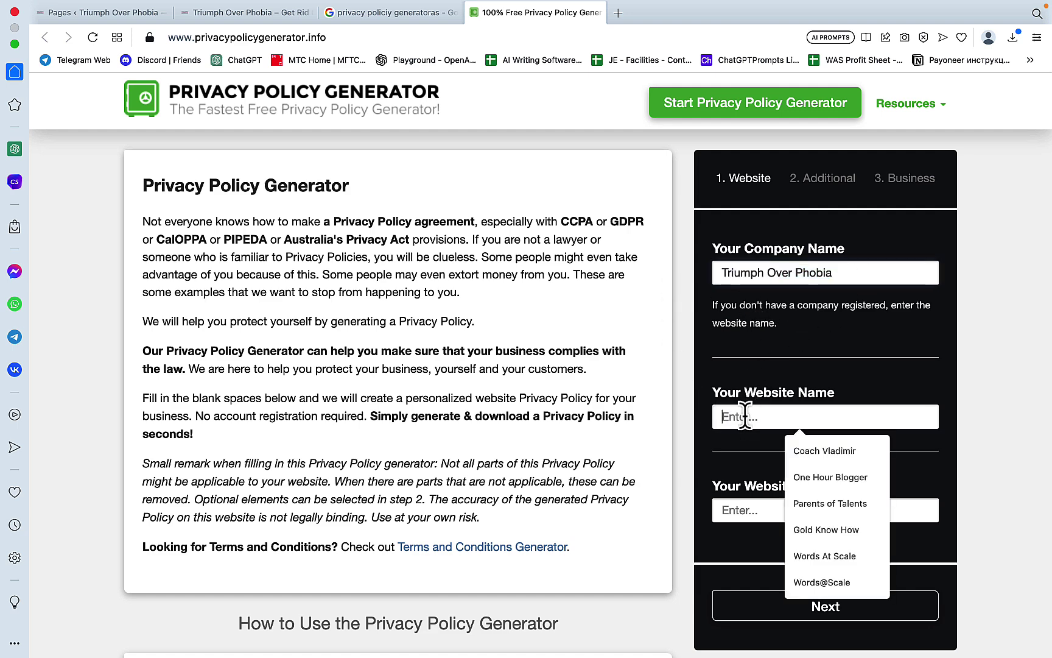
key("super+v")
left_click(744, 510)
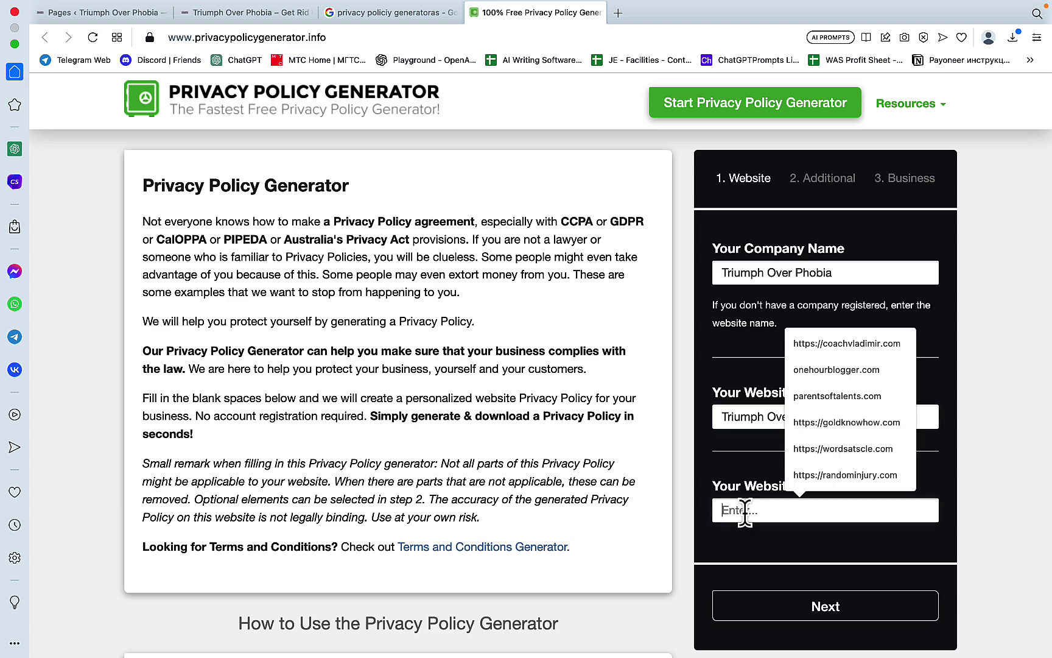
type("https://")
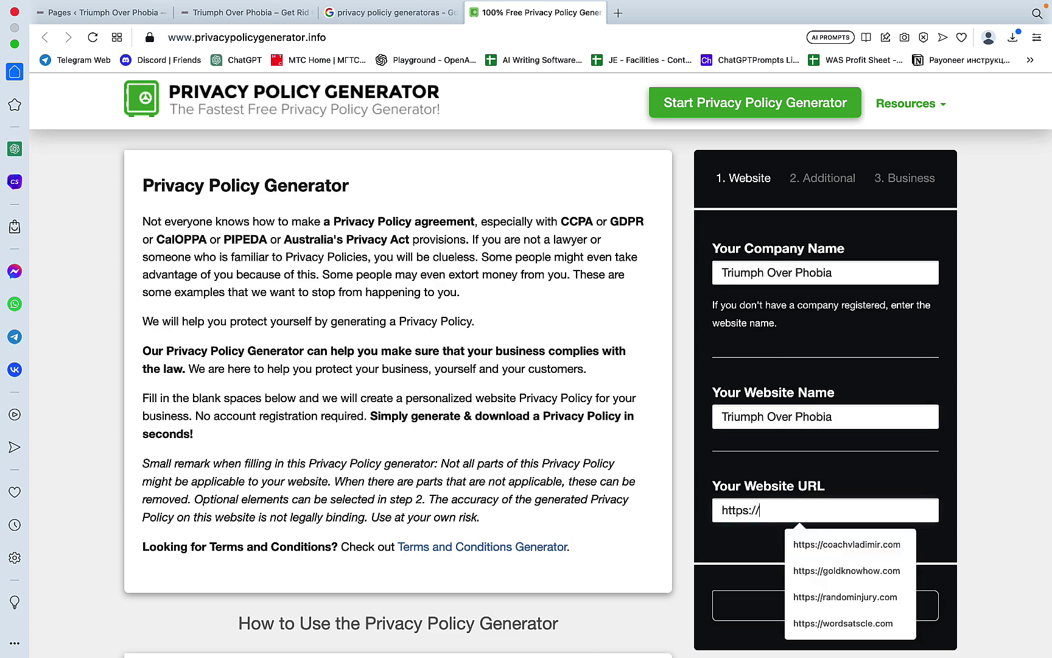
left_click(773, 612)
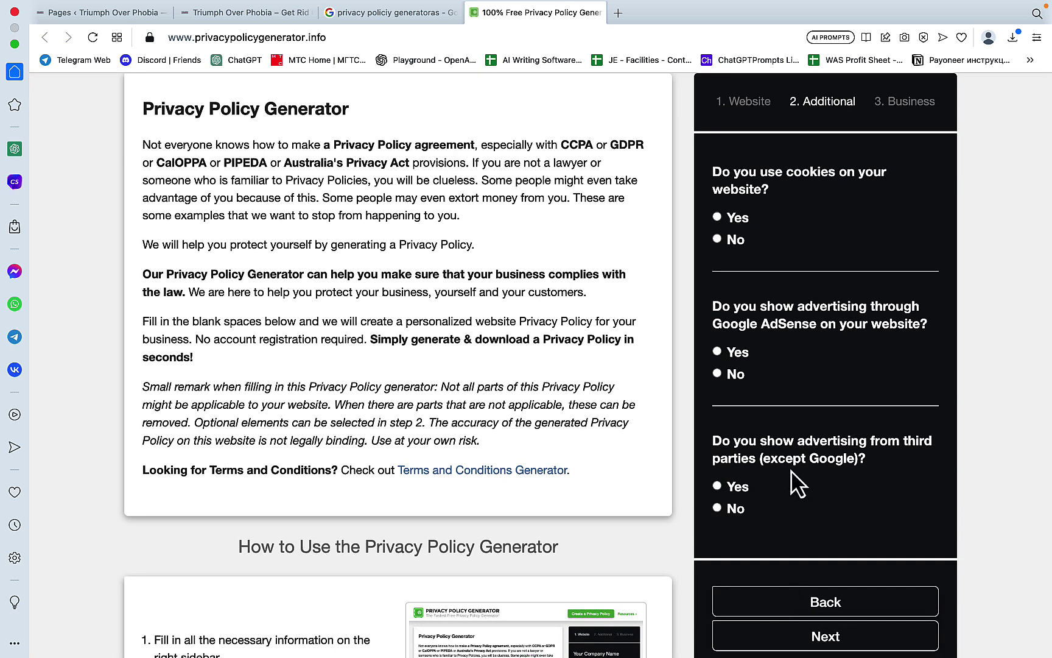
Step: Answer Yes to using cookies and to showing AdSense advertising
left_click(718, 218)
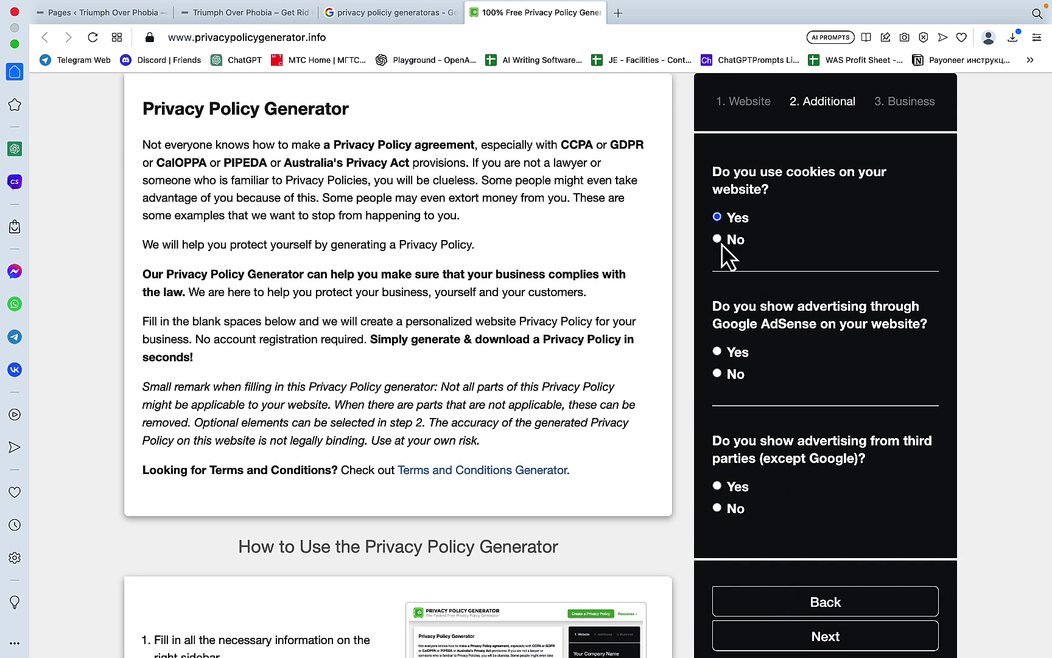
left_click(718, 352)
right_click(718, 487)
left_click(866, 482)
right_click(720, 484)
right_click(718, 488)
left_click(715, 488)
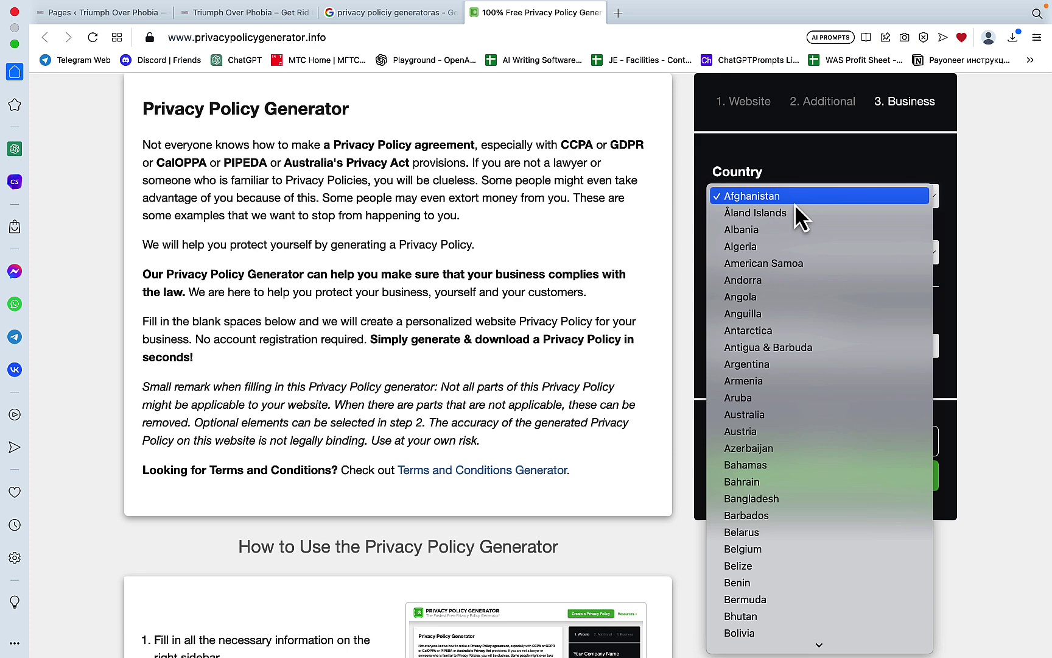
scroll(762, 506, "down", 20)
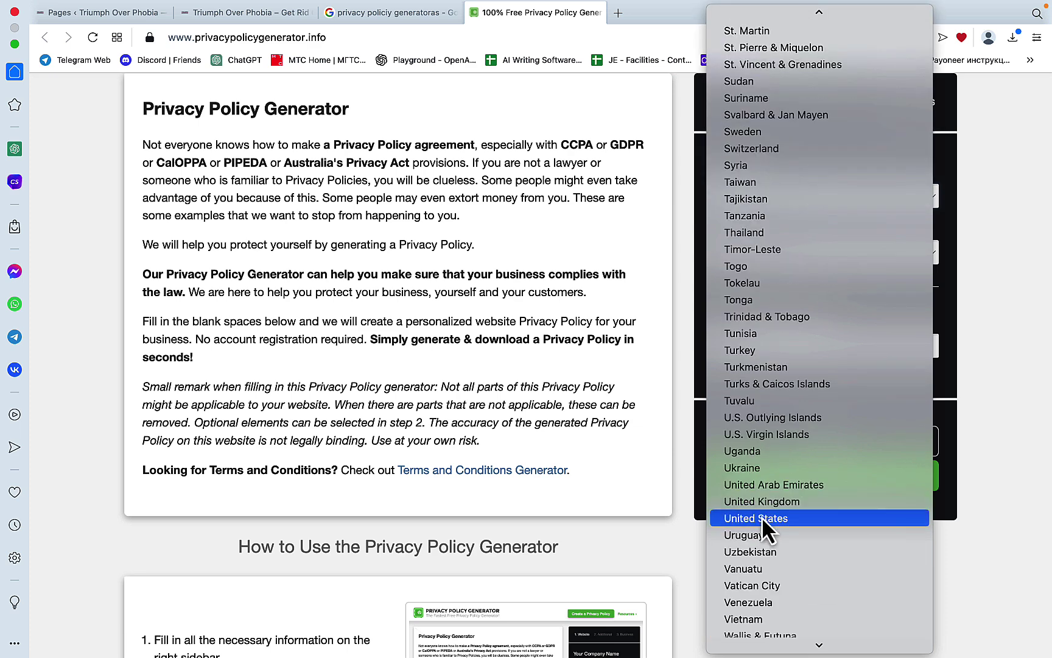
Step: Set the country to United States, add the contact e-mail, then generate and copy the policy
left_click(762, 517)
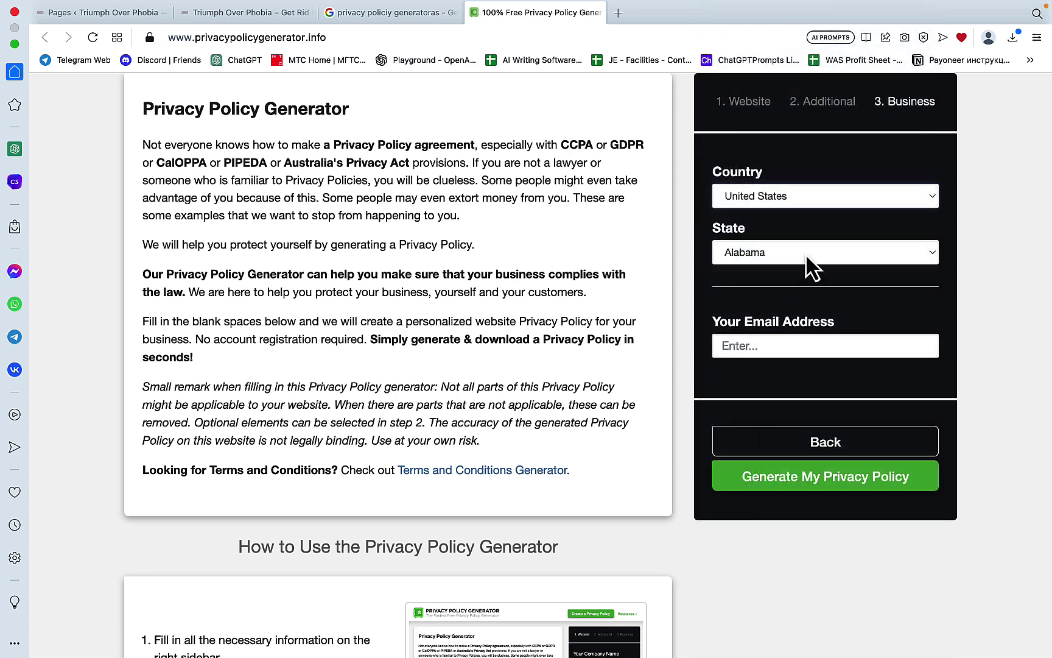
left_click(765, 345)
type("word")
left_click(816, 384)
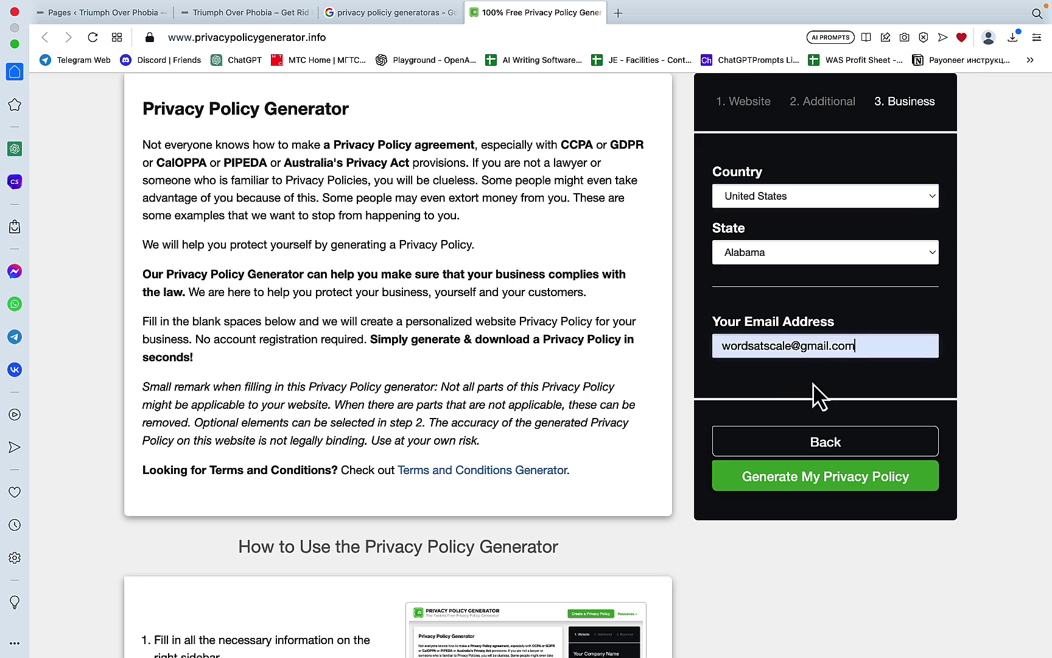
left_click(808, 469)
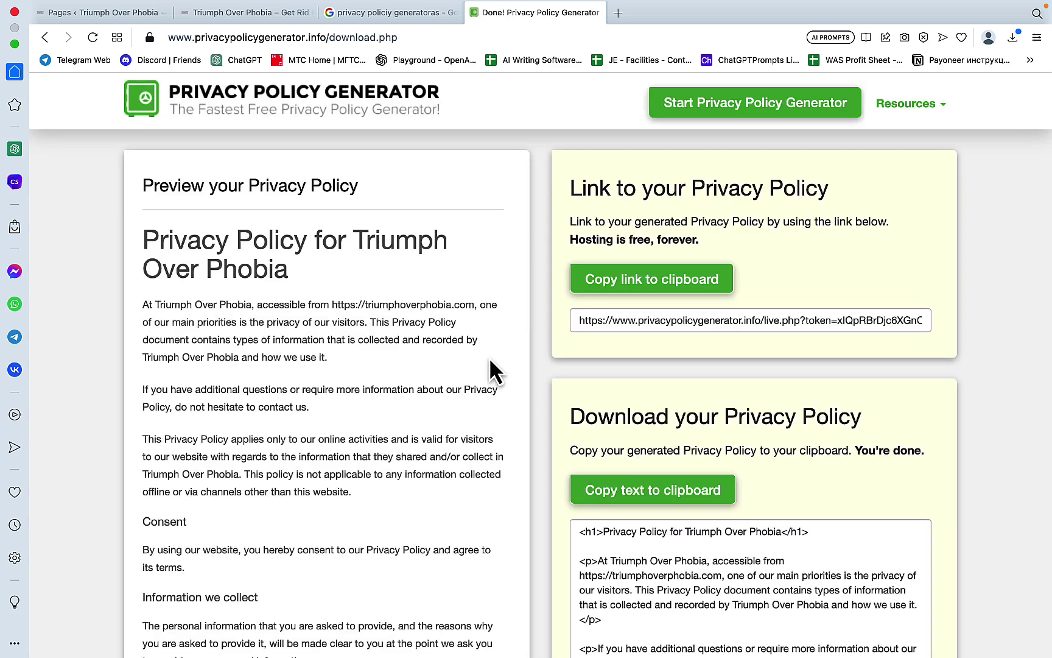
scroll(821, 490, "down", 5)
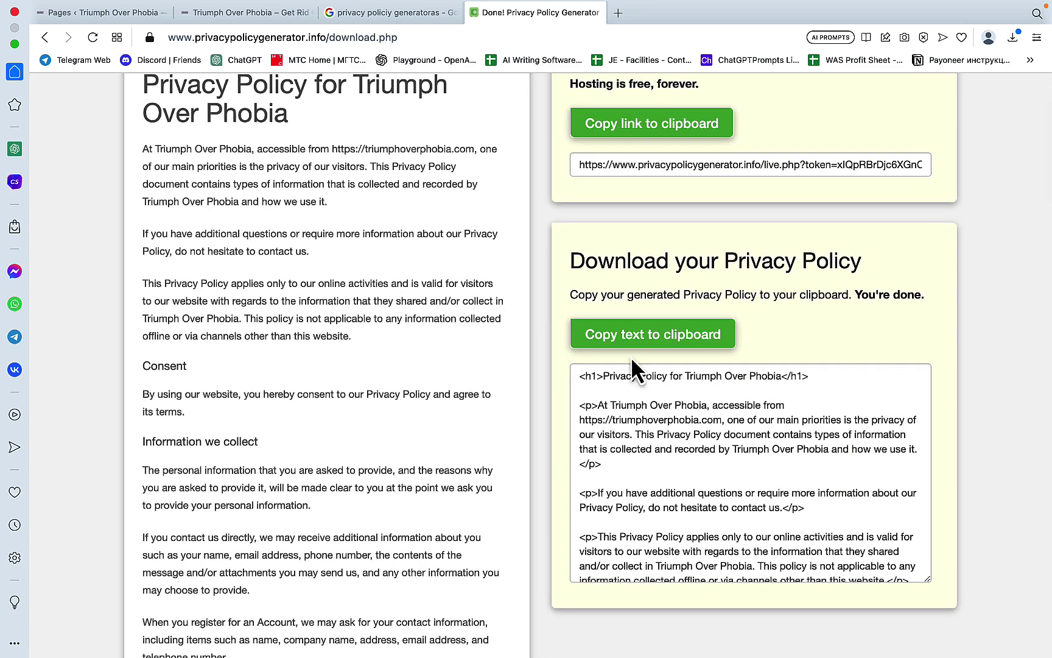
left_click(635, 337)
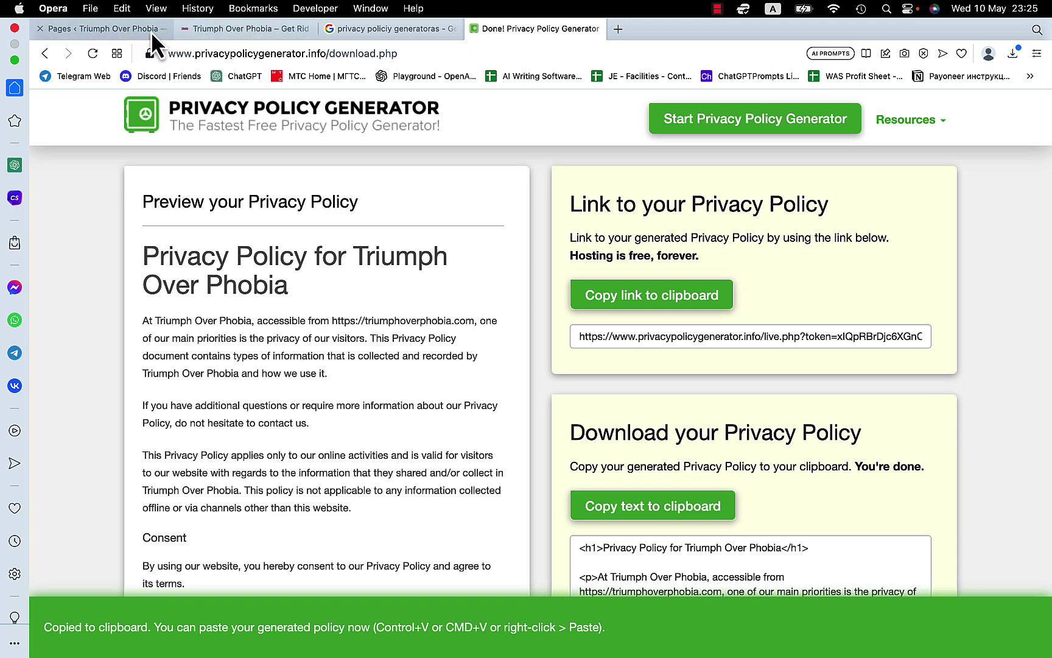
left_click(215, 31)
Step: Replace all sample content on the Privacy Policy page with the generated policy text
left_click(134, 30)
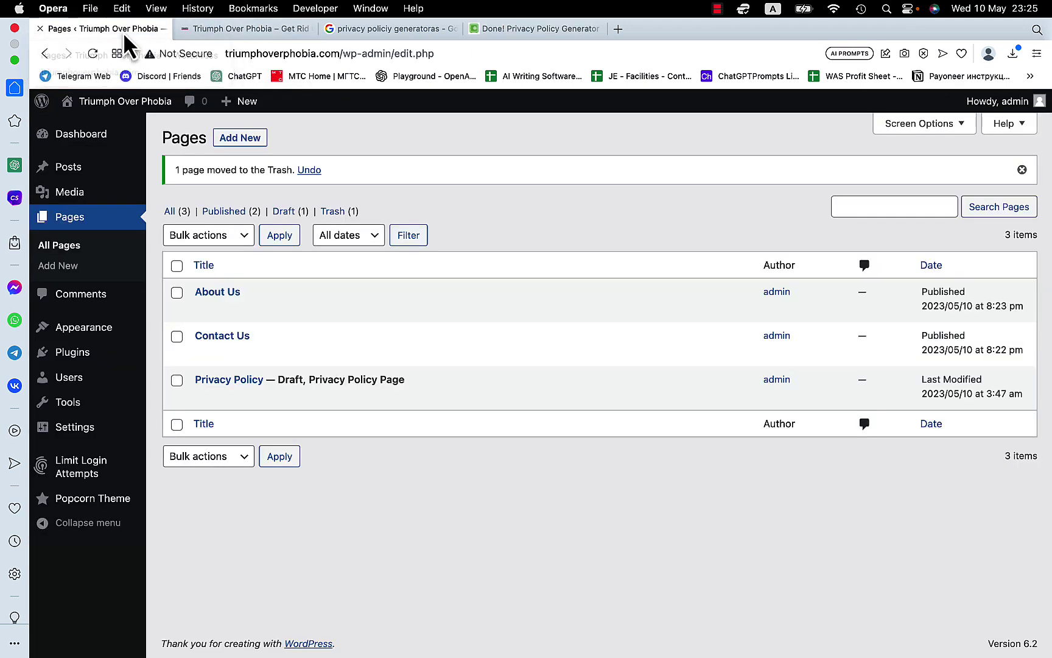
left_click(204, 381)
key("super+a")
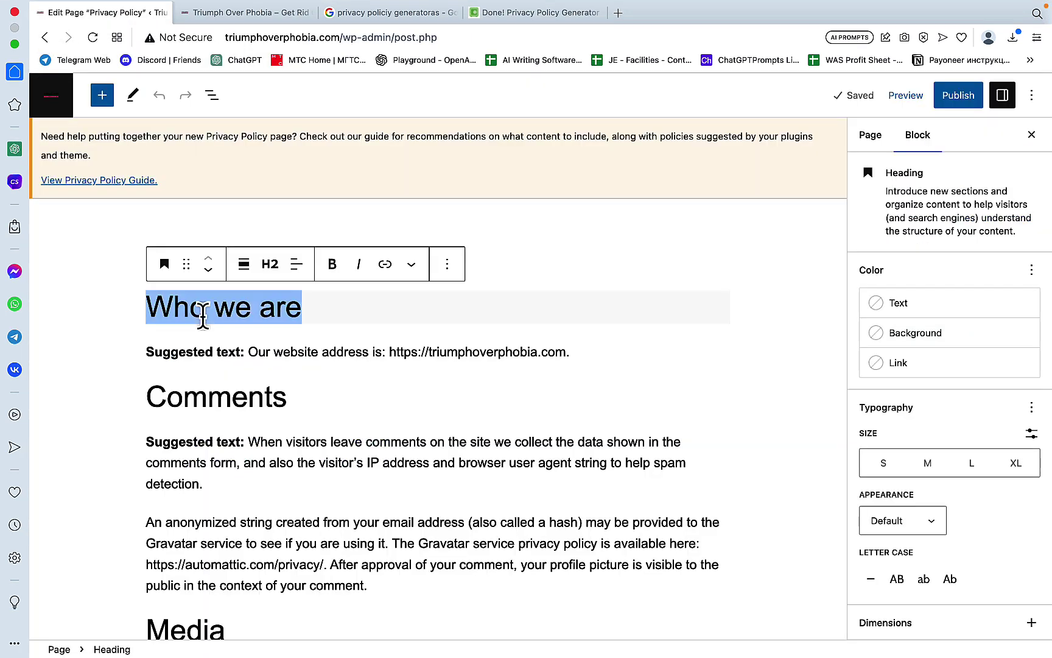
key("super+a")
key("super+v")
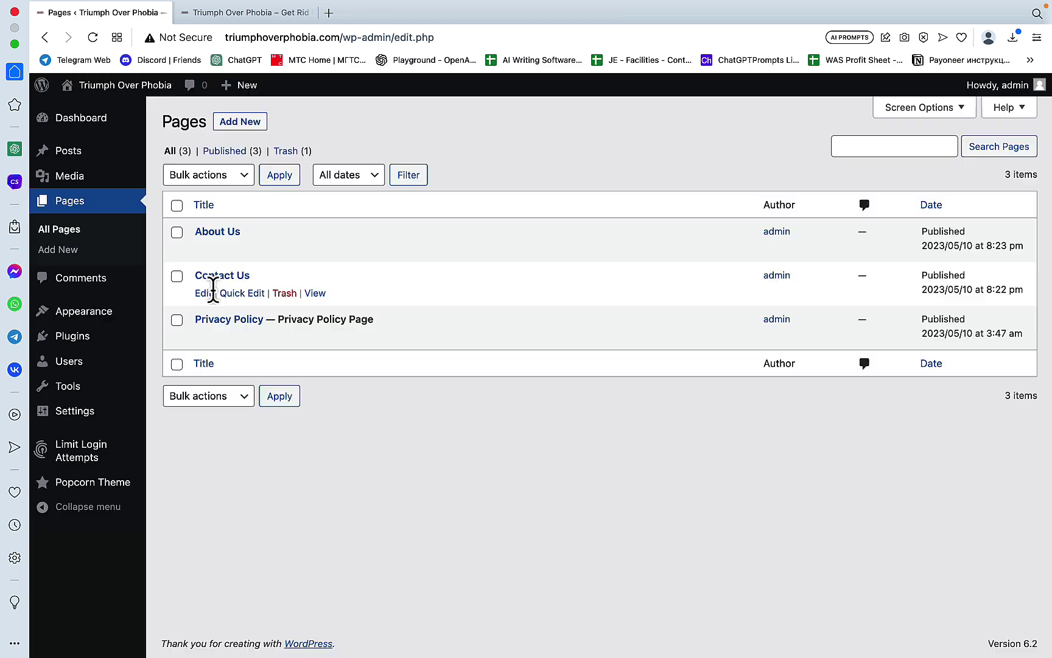
Step: On the Contact Us page, write 'To contact us send us an email at' plus the contact e-mail address
right_click(208, 293)
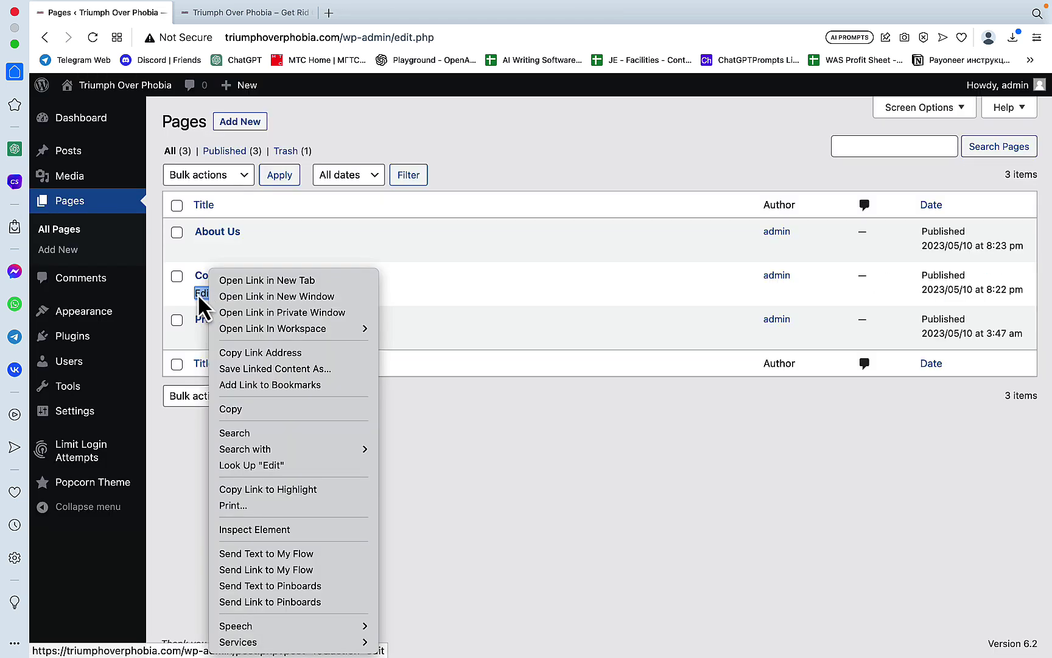
left_click(203, 295)
left_click(204, 295)
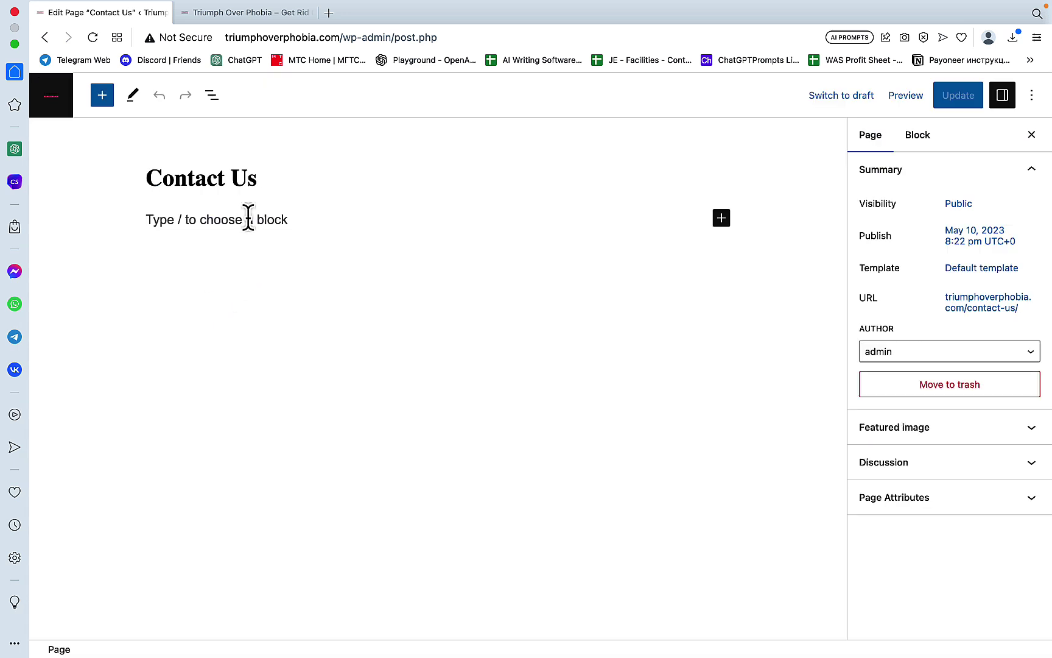
left_click(249, 219)
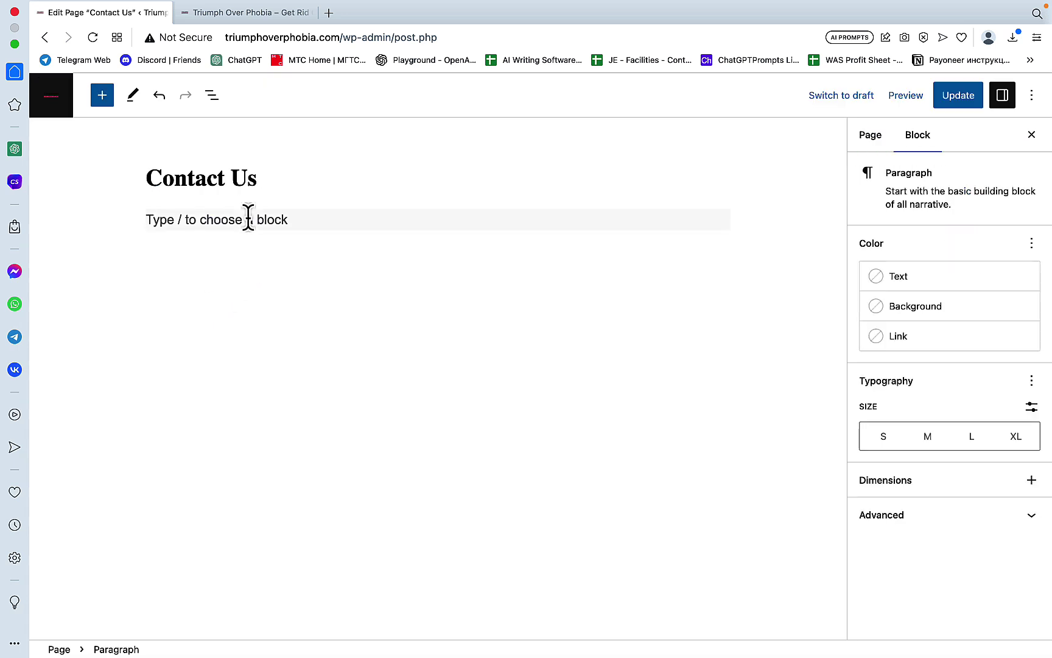
type("To contact us shoo")
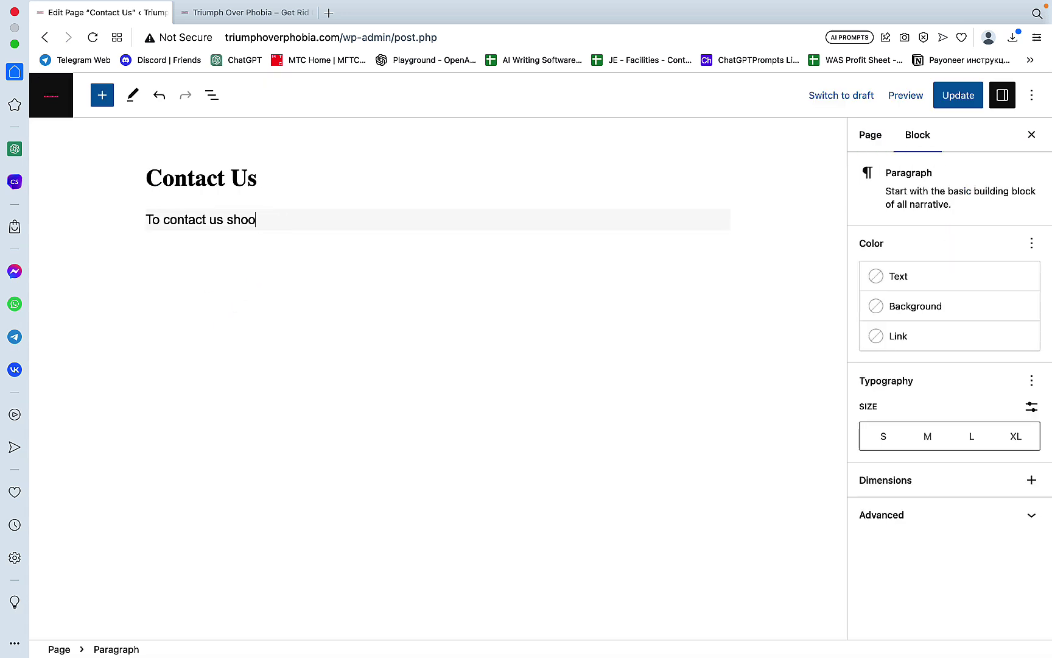
type("t an email")
key("alt+BackSpace")
key("alt+BackSpace")
key("alt+BackSpace")
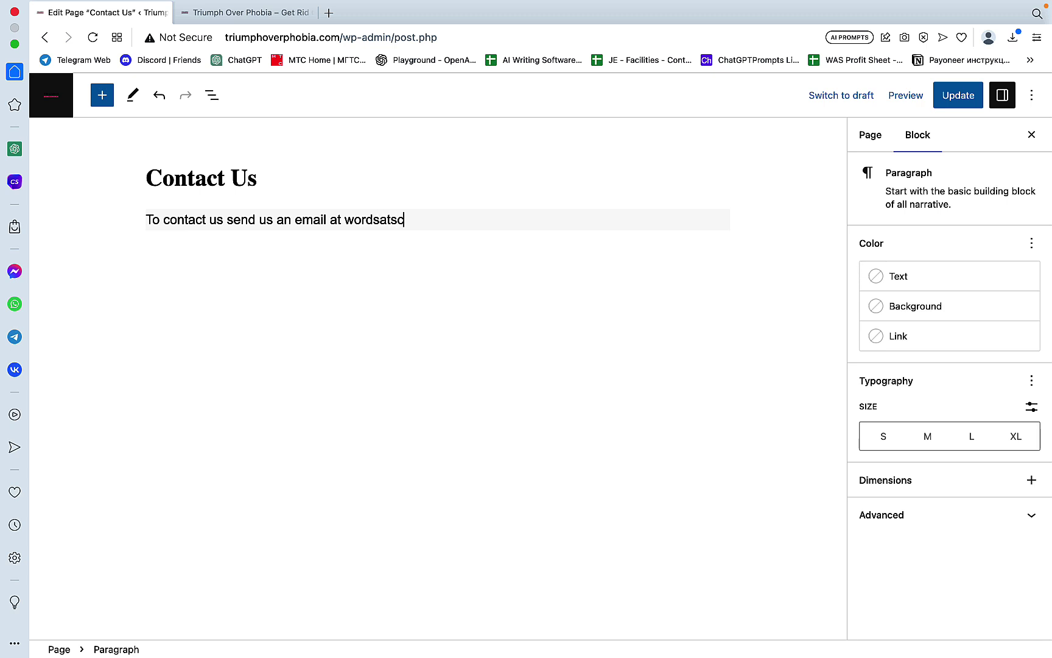
key("Left")
key("Right")
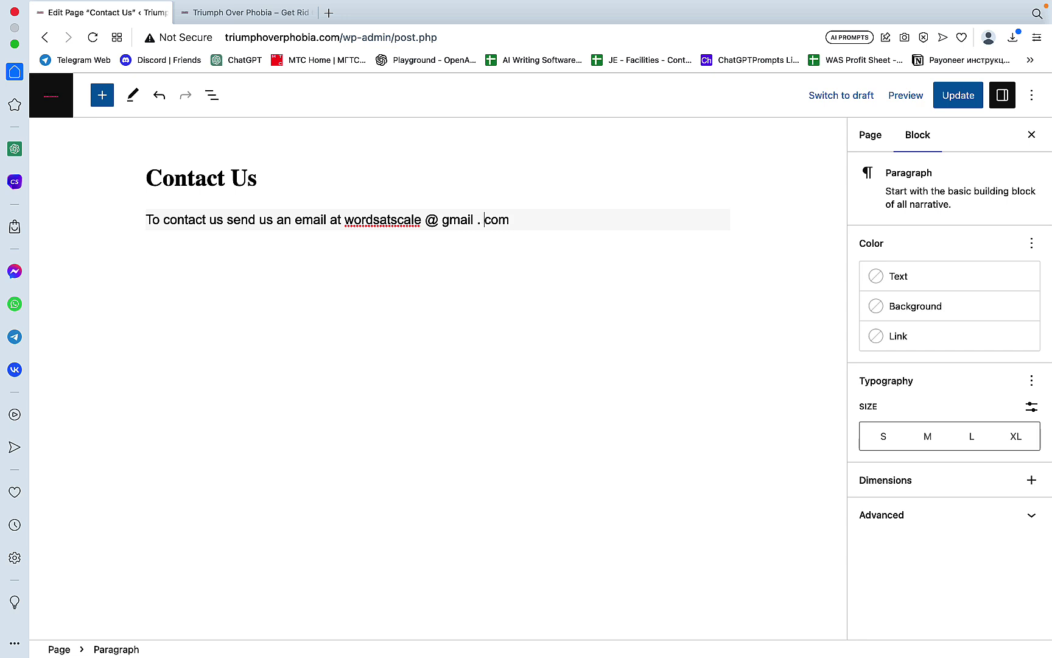
left_click(528, 225)
left_click(344, 219)
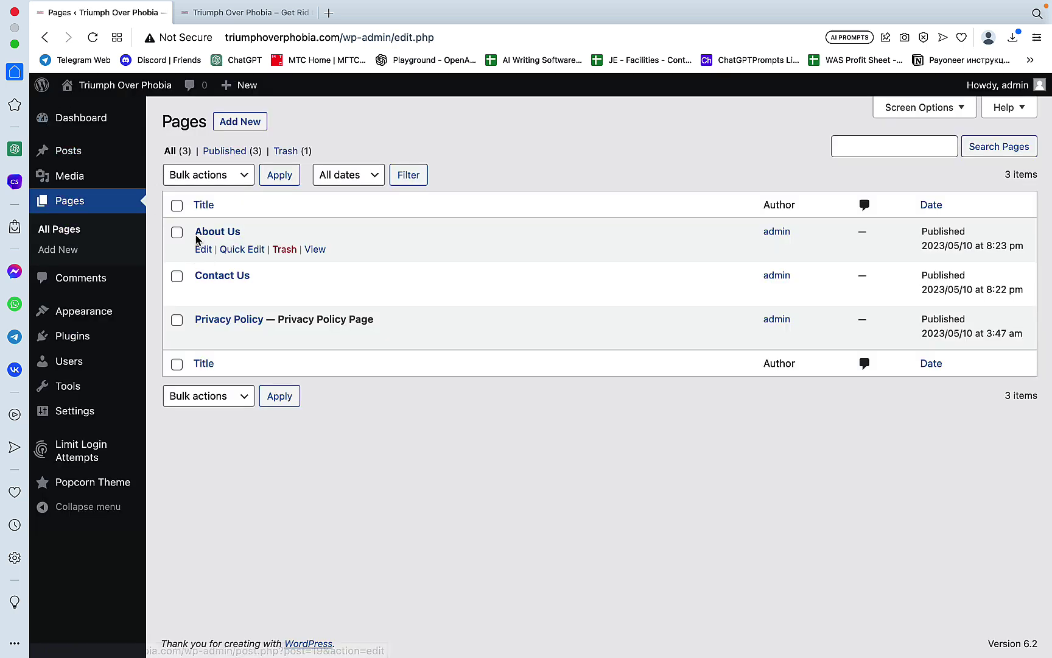
Step: Write the About Us paragraph about enthusiasts helping people deal with phobias globally, then Update
left_click(202, 249)
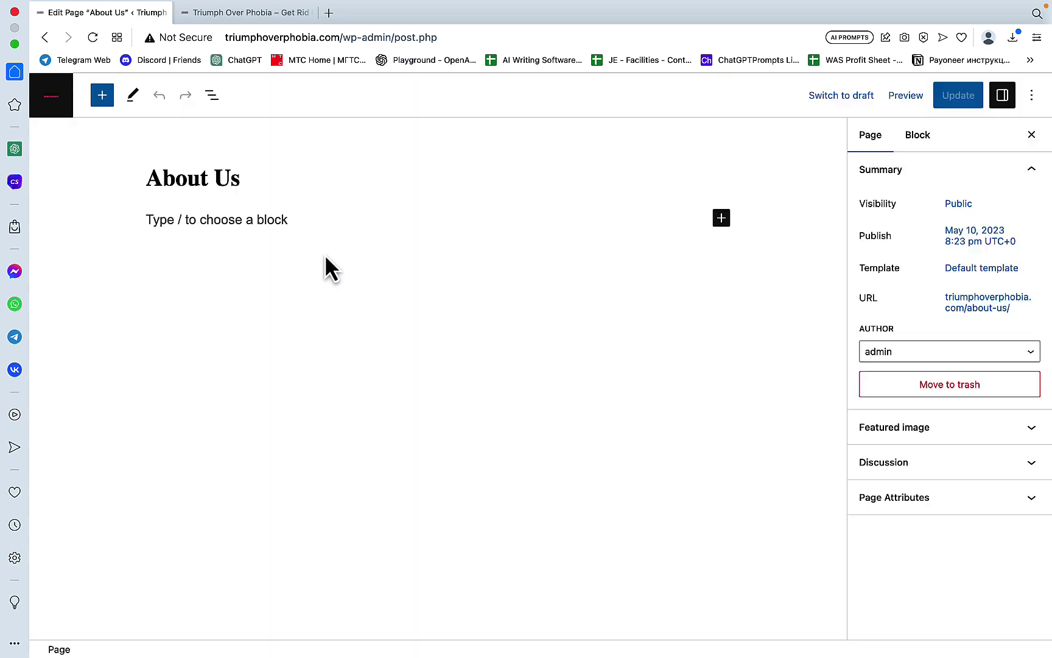
left_click(215, 216)
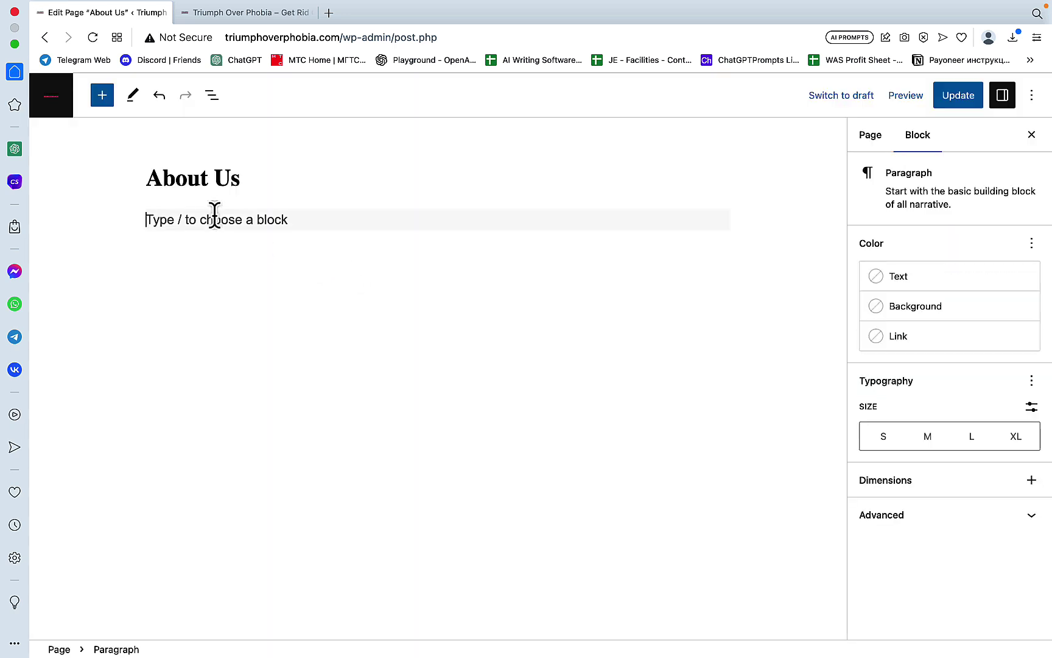
type("We at")
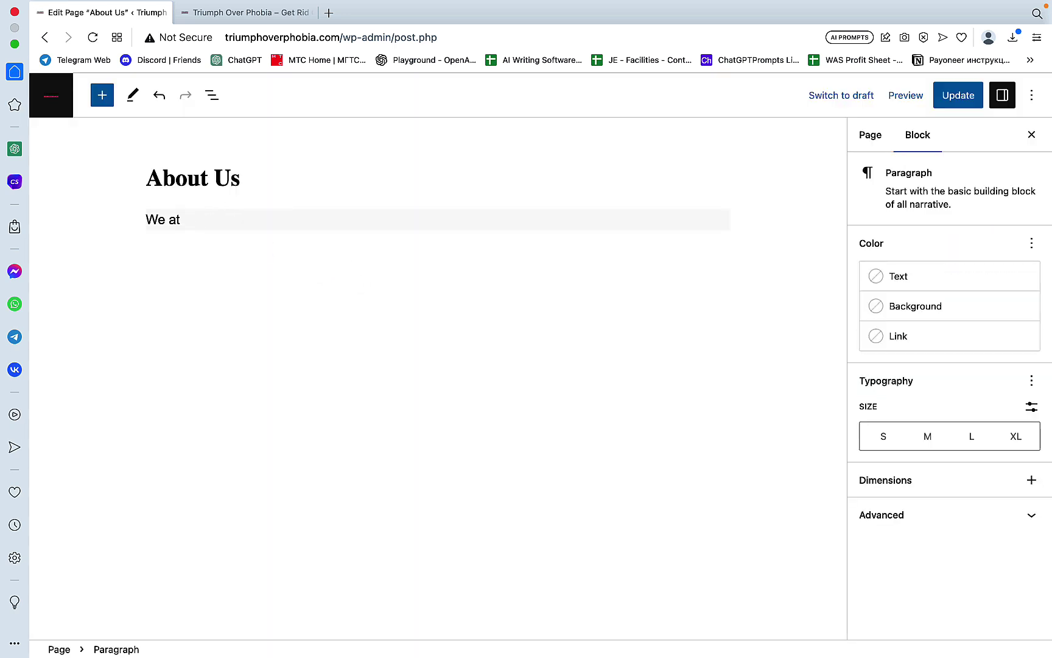
type("re a group ")
type("of enthusia")
type("ts")
key("BackSpace")
key("BackSpace")
key("BackSpace")
type("st who made it thei")
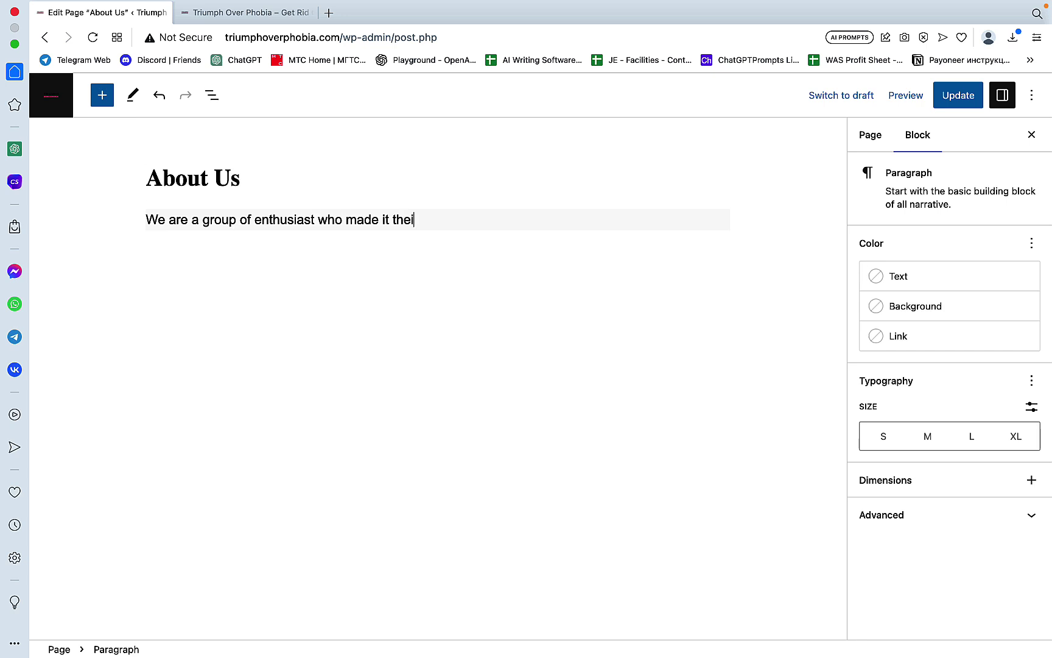
type("r mission to help")
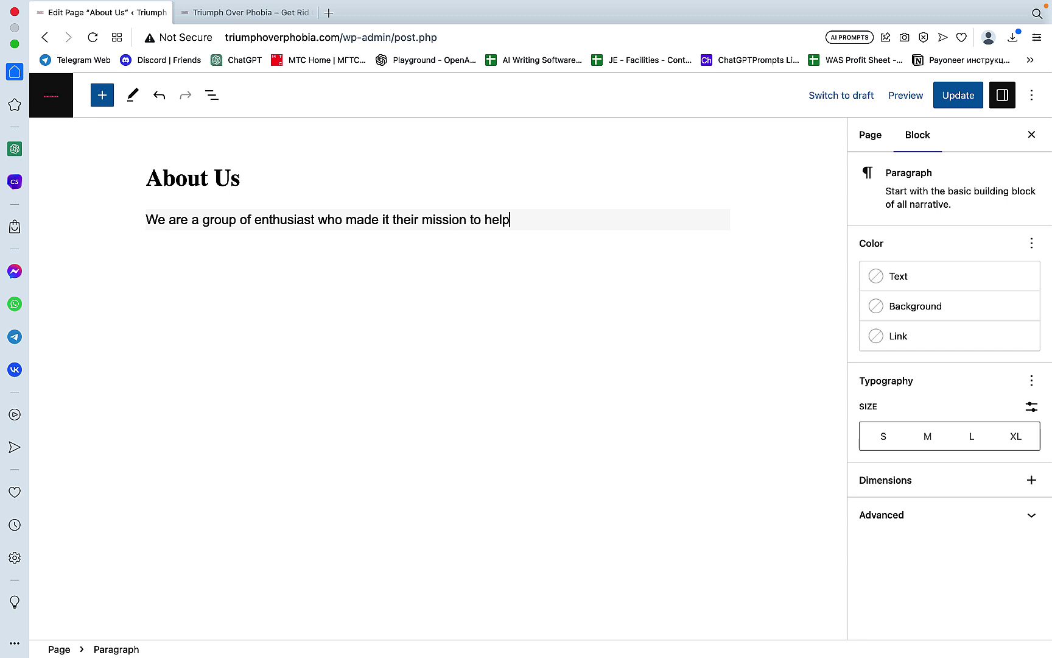
type(" other people")
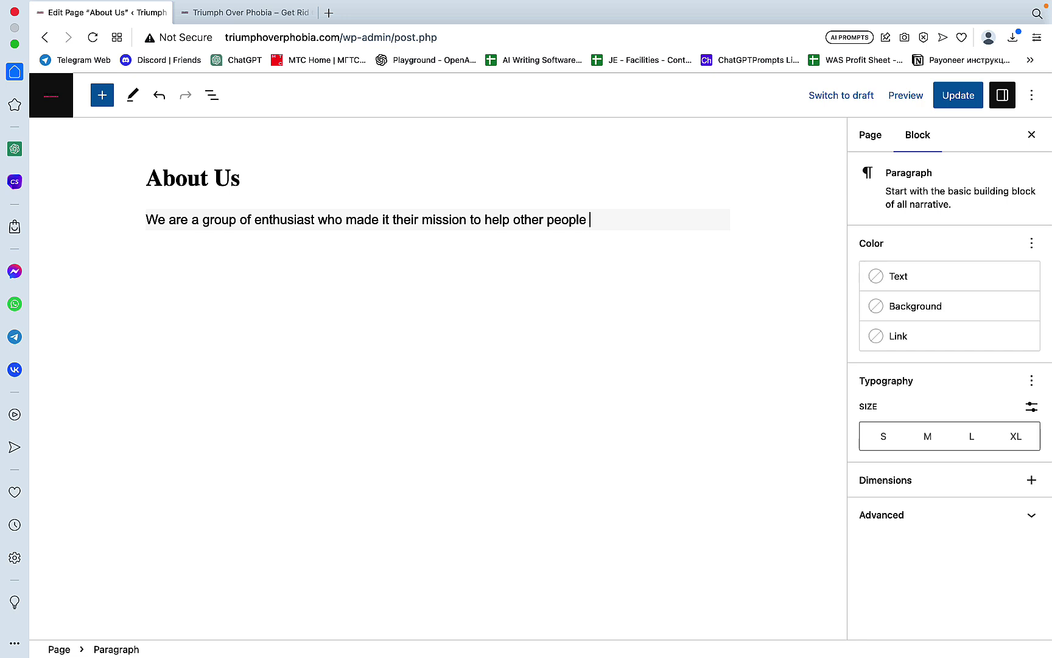
type(" deal with phobi")
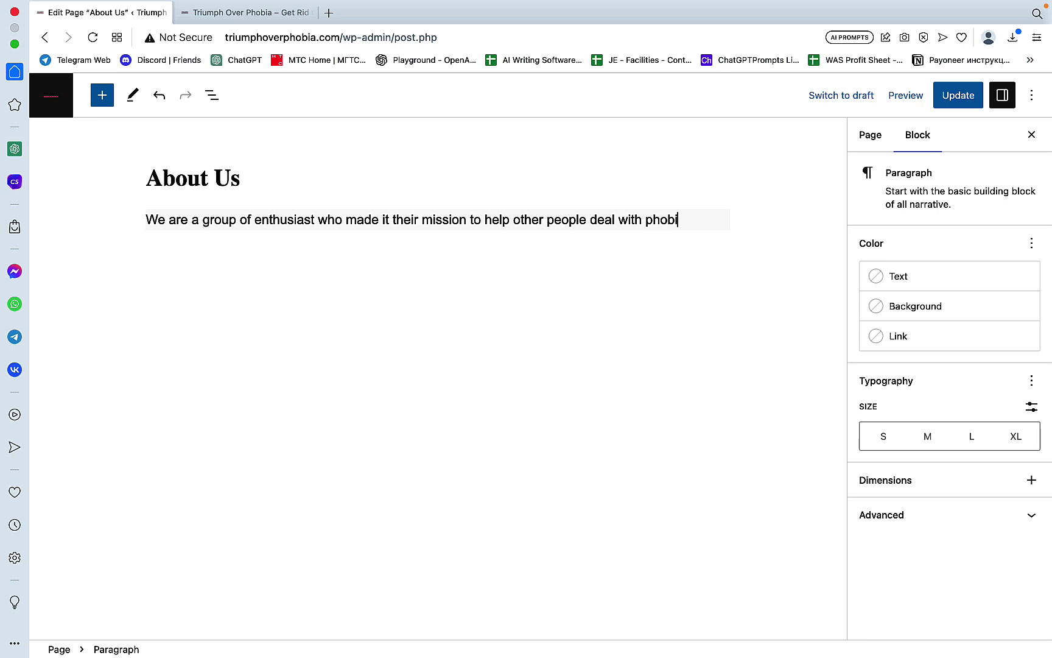
type("as all over the ")
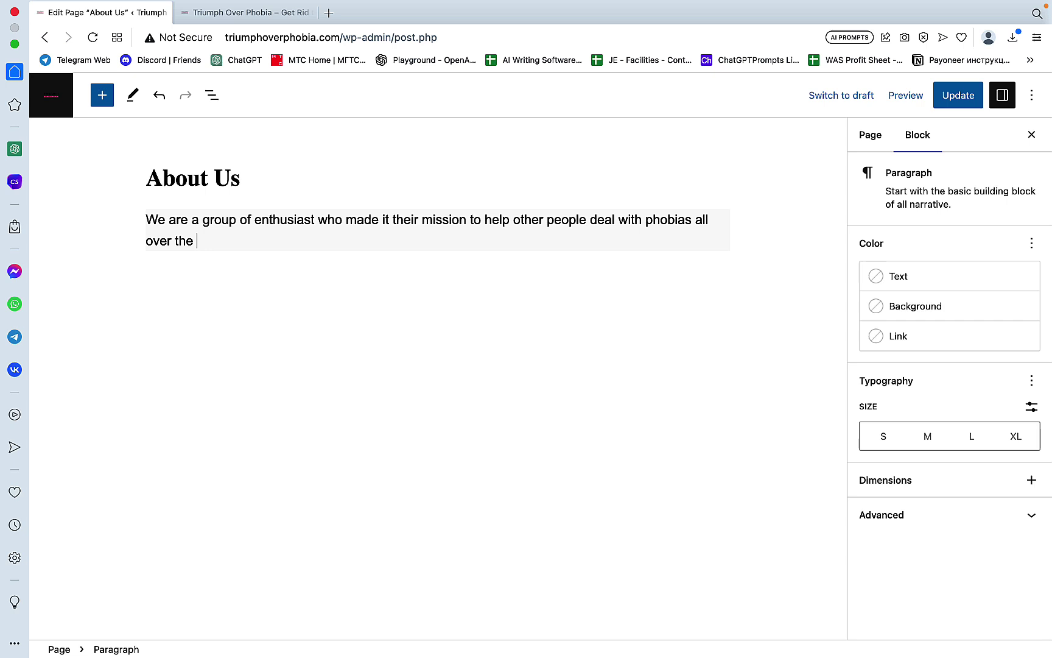
type("globe.")
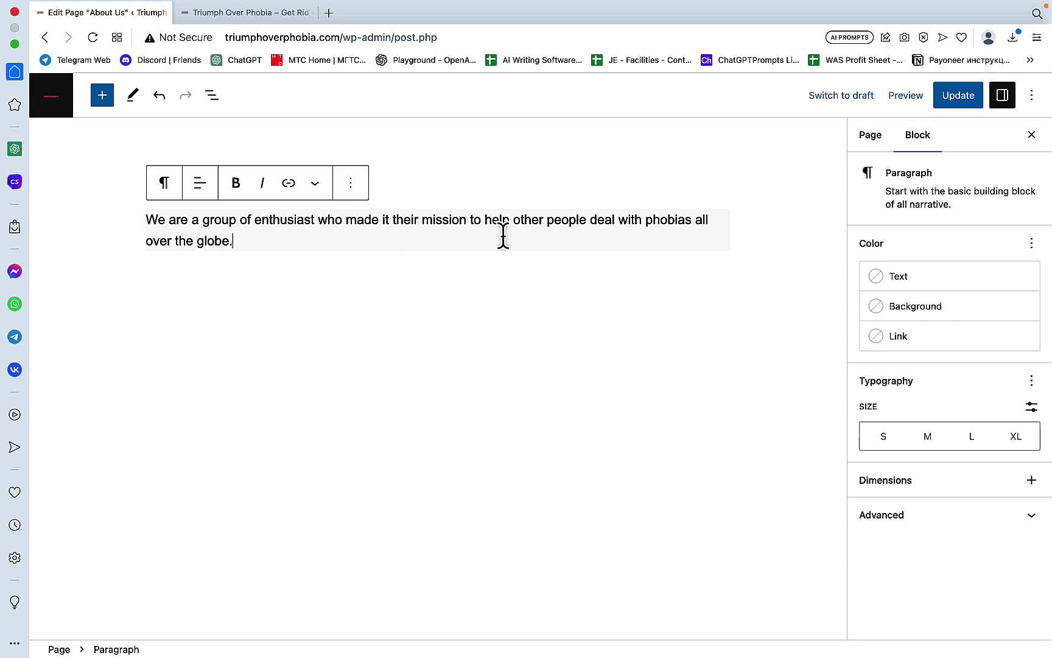
left_click(339, 267)
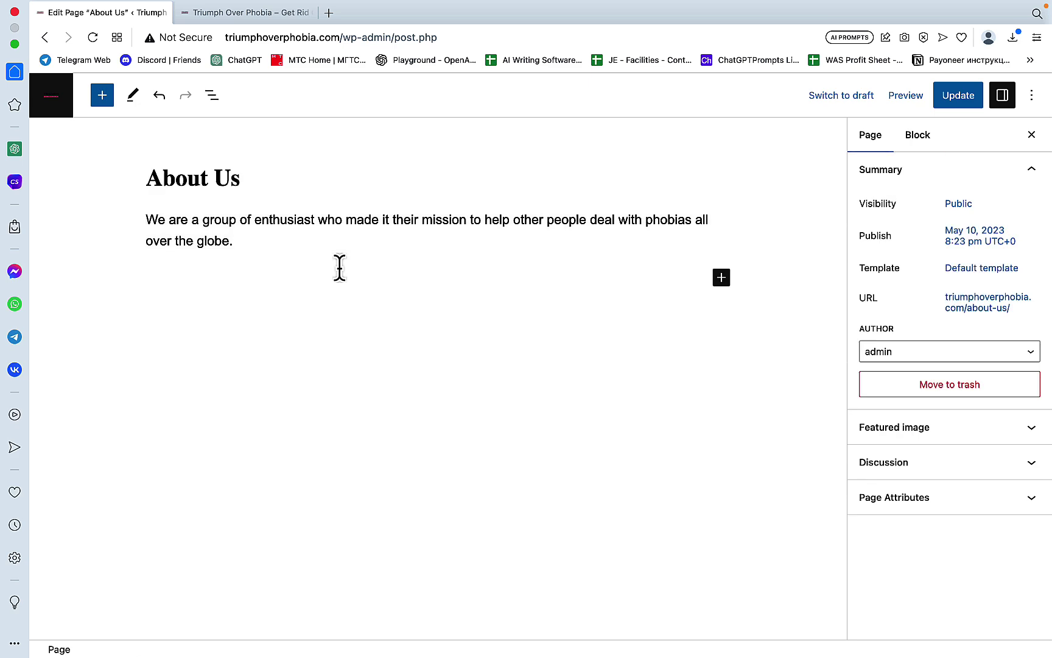
left_click(953, 103)
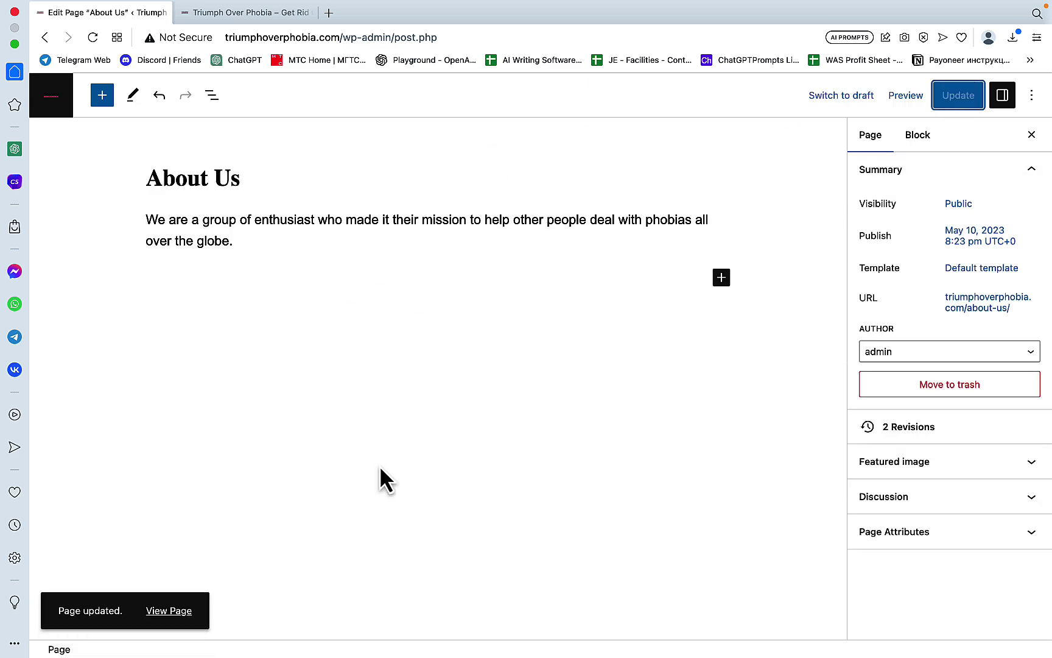
Step: Add '(+)' to the Privacy Policy, About Us and Contact Us lines, and add Rank Math below Easy Table
mouse_move(282, 651)
left_click(196, 625)
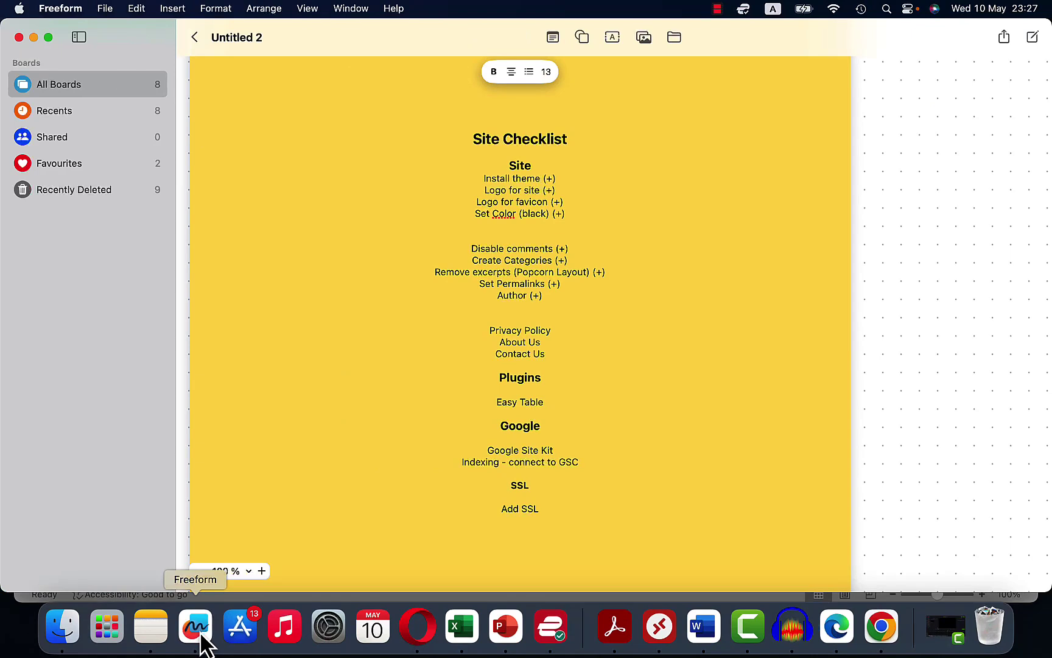
left_click(587, 332)
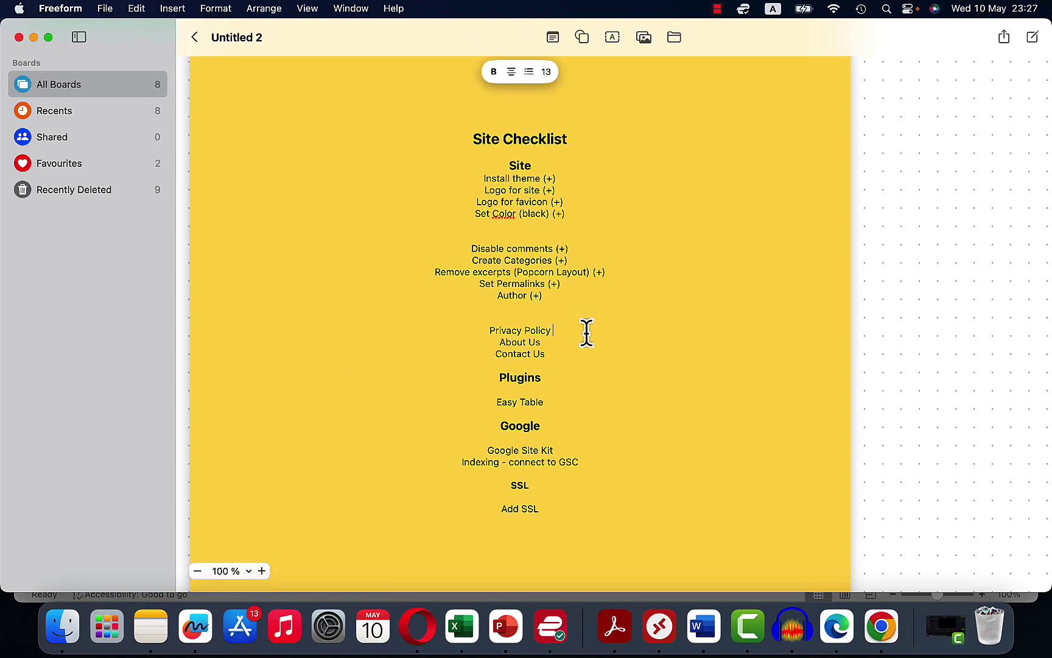
type("(+)")
left_click(571, 338)
type("(+)")
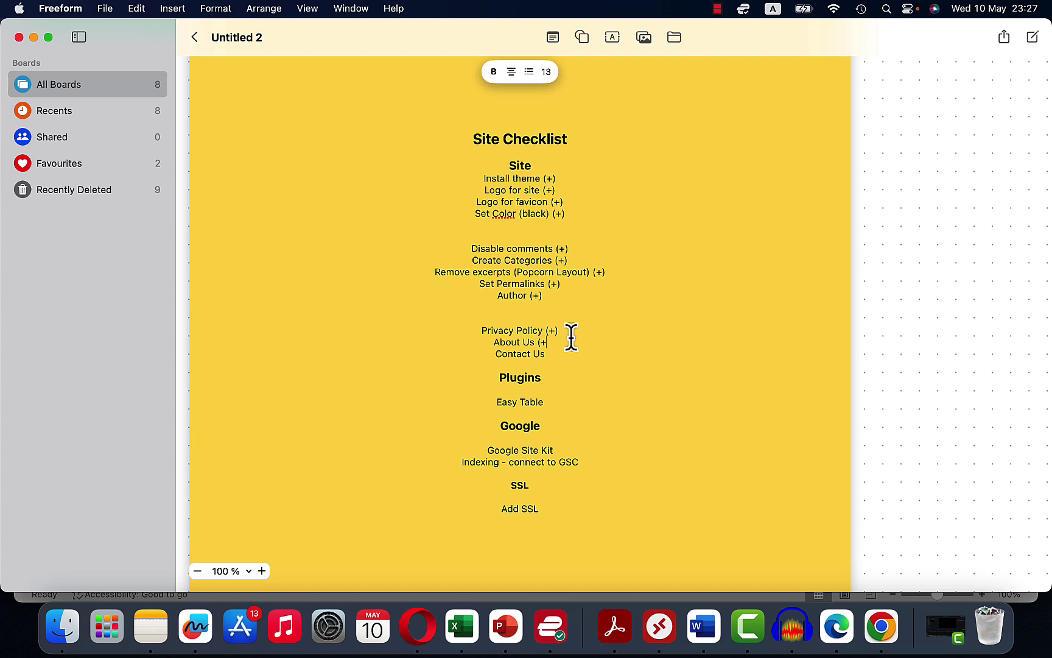
left_click(561, 356)
type("(+)")
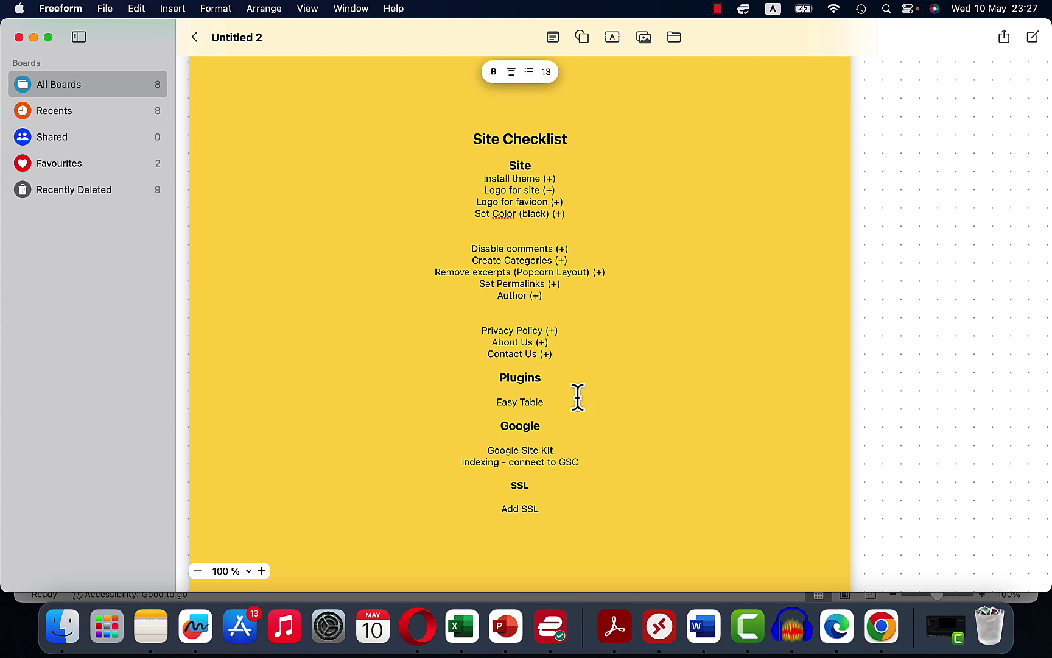
key("Return")
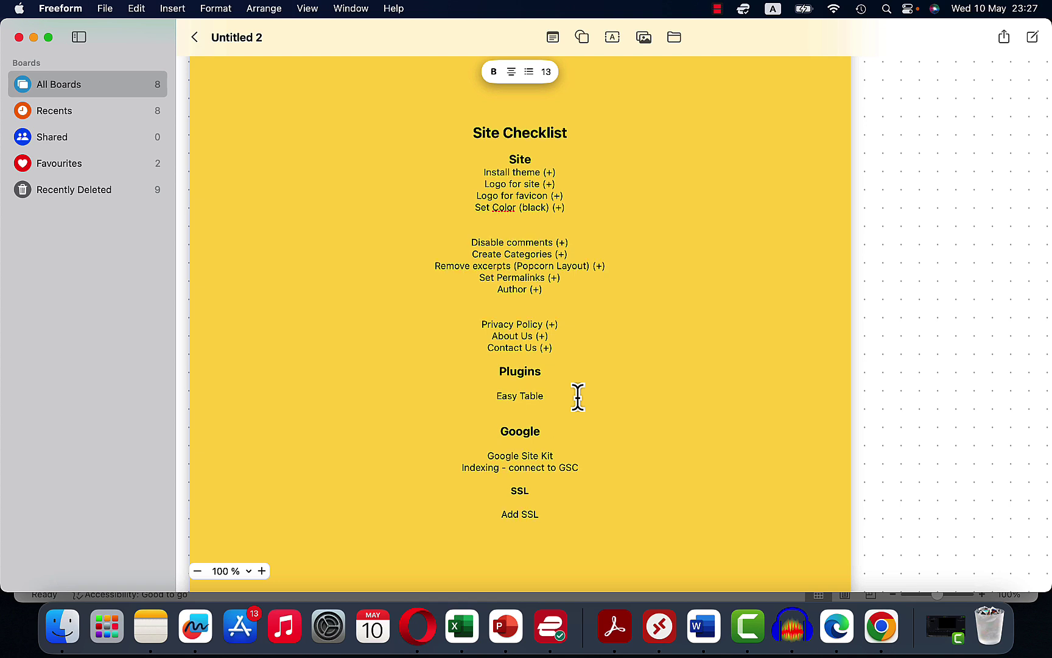
type("Rank Math")
Step: Search Plugins > Add New for 'rank math' and install Rank Math SEO
left_click(424, 649)
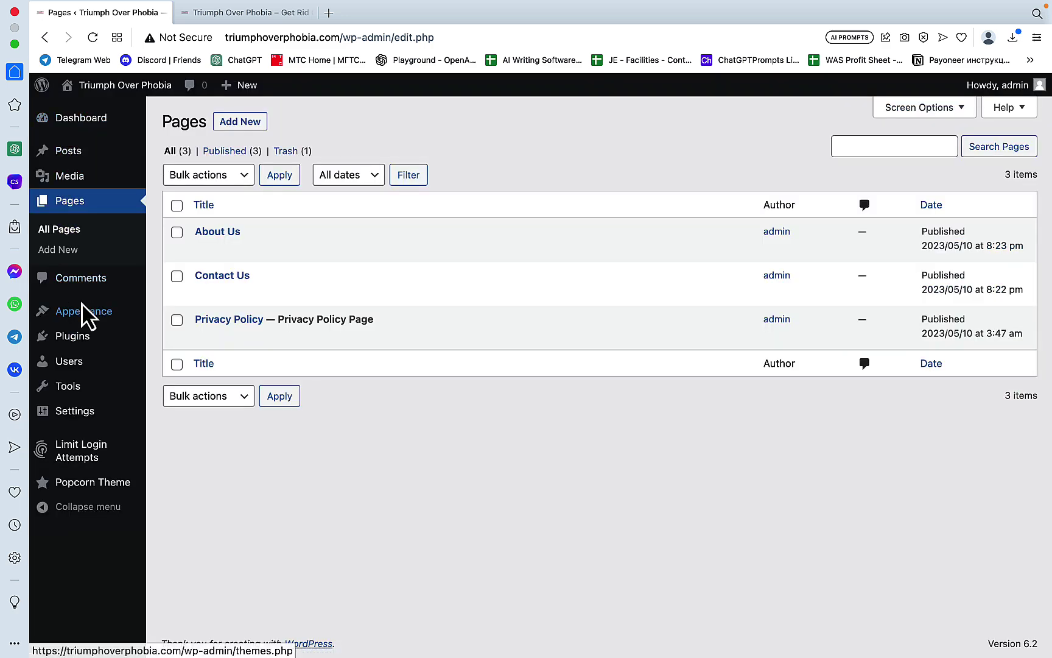
left_click(72, 341)
left_click(256, 121)
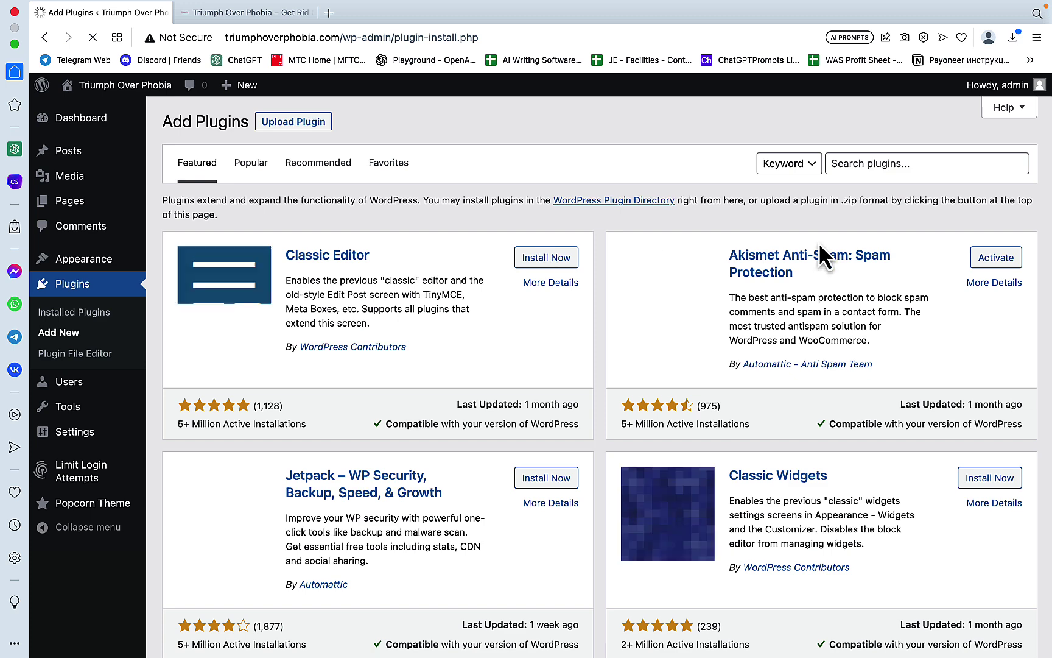
left_click(871, 164)
type("ran")
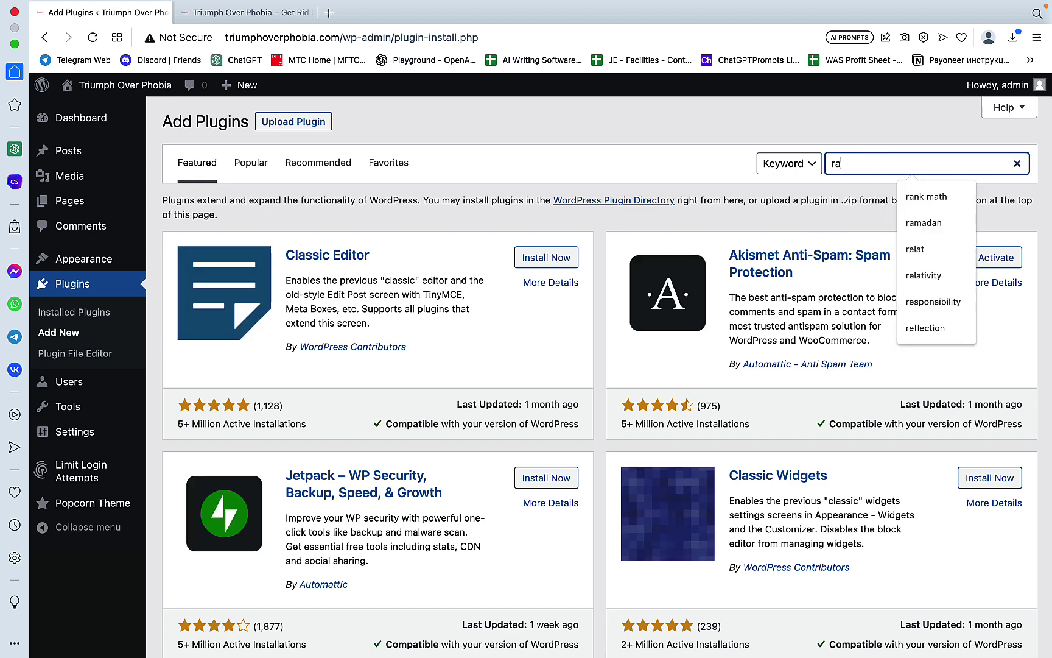
type("k math")
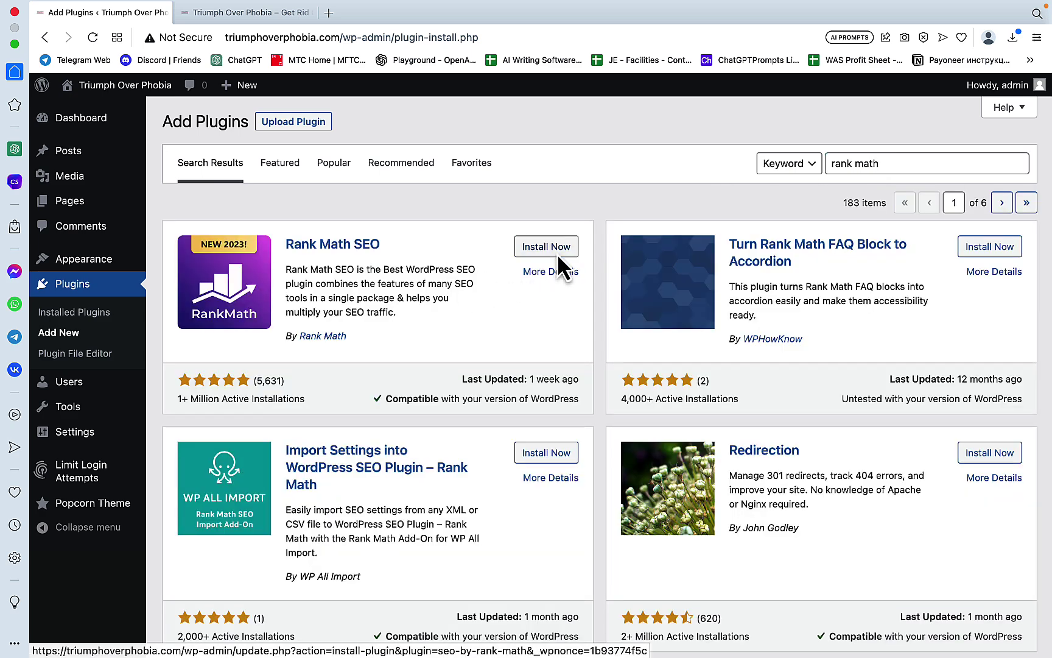
left_click(557, 253)
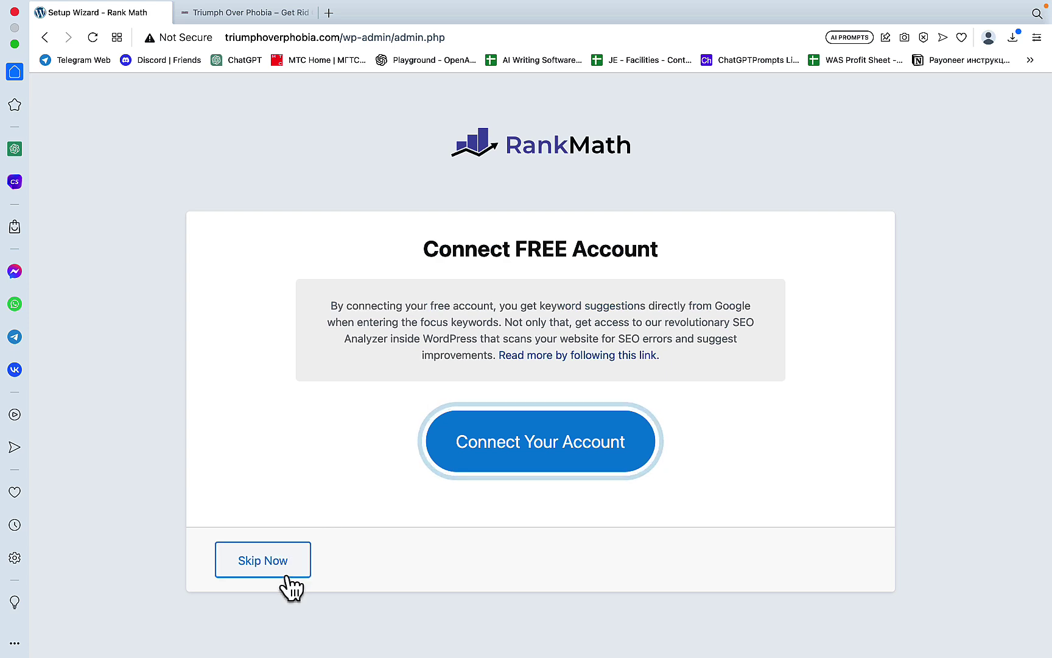
Step: Skip the account connection and run the Easy-mode setup wizard through to the dashboard
left_click(281, 566)
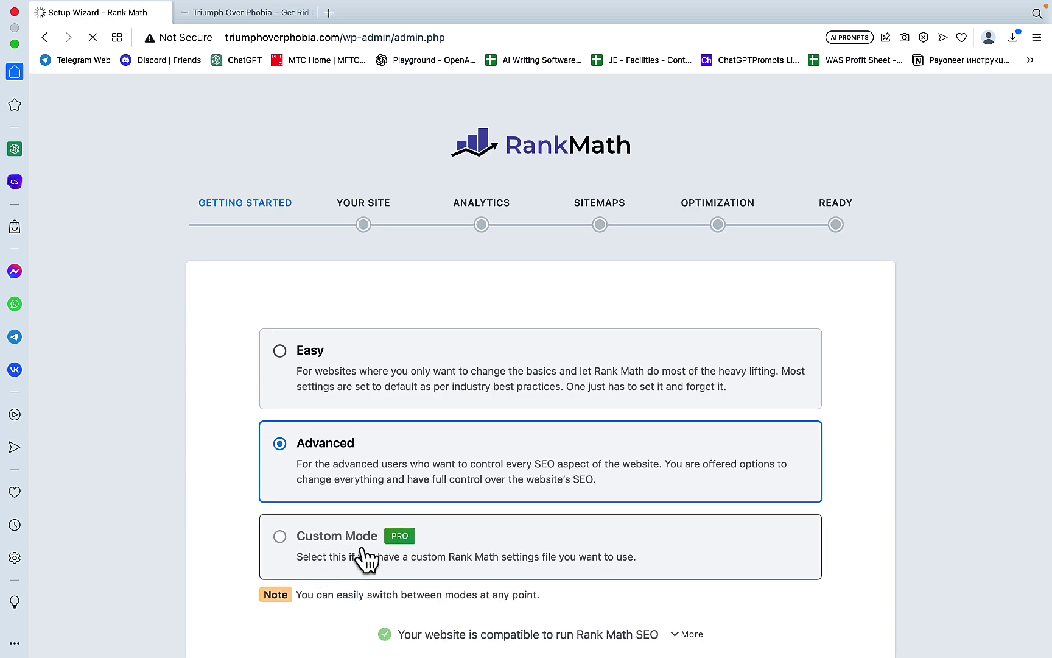
left_click(280, 351)
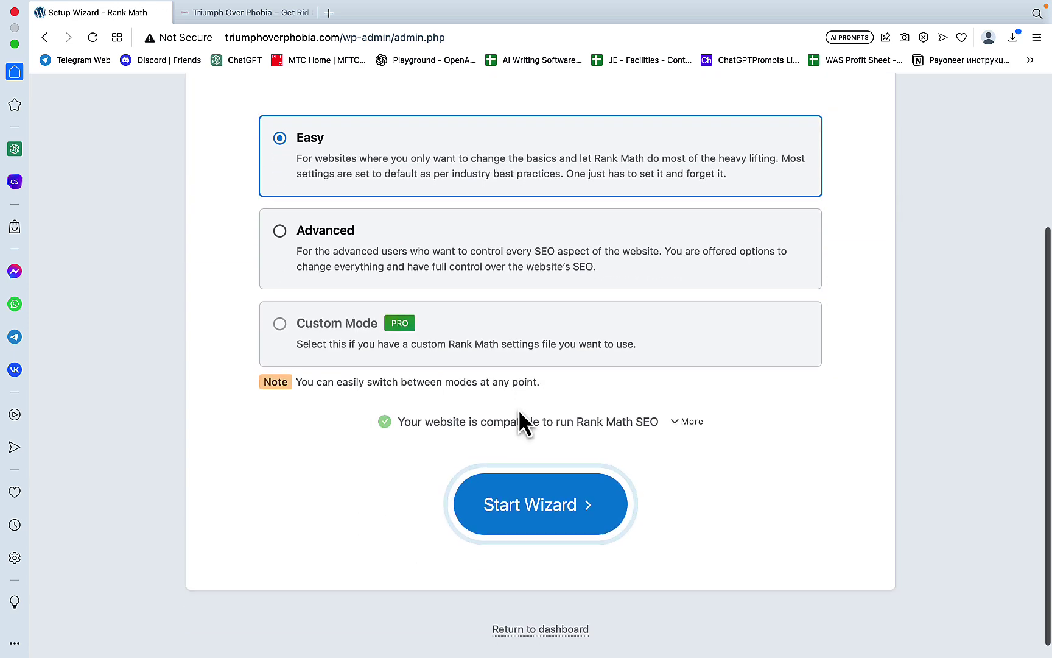
left_click(543, 517)
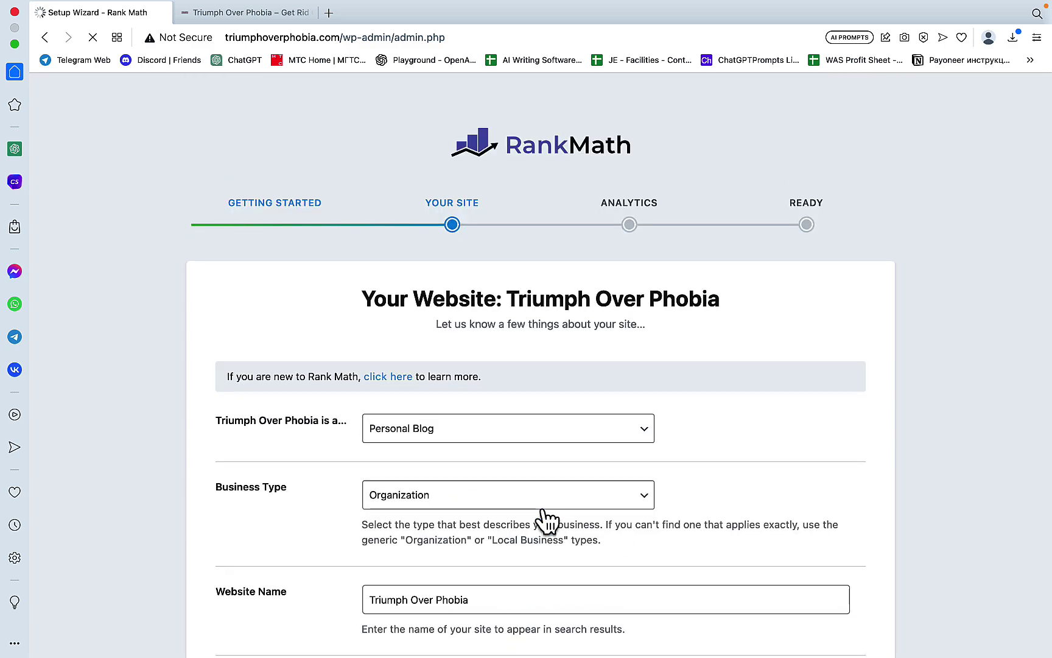
scroll(544, 519, "down", 10)
scroll(544, 519, "up", 7)
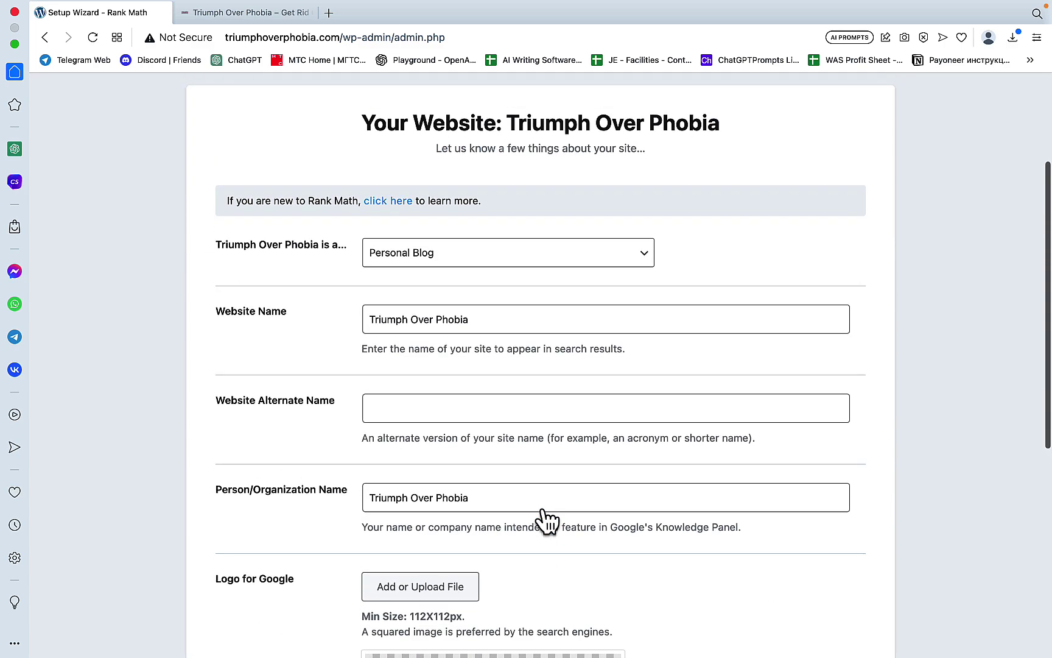
scroll(545, 518, "down", 7)
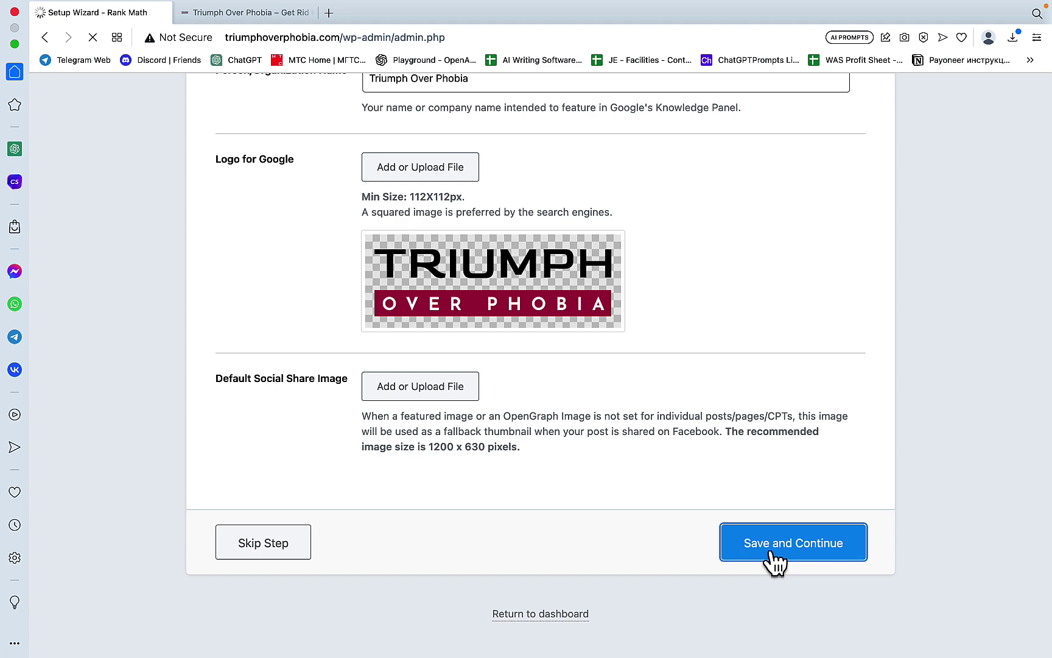
left_click(785, 559)
scroll(781, 559, "down", 3)
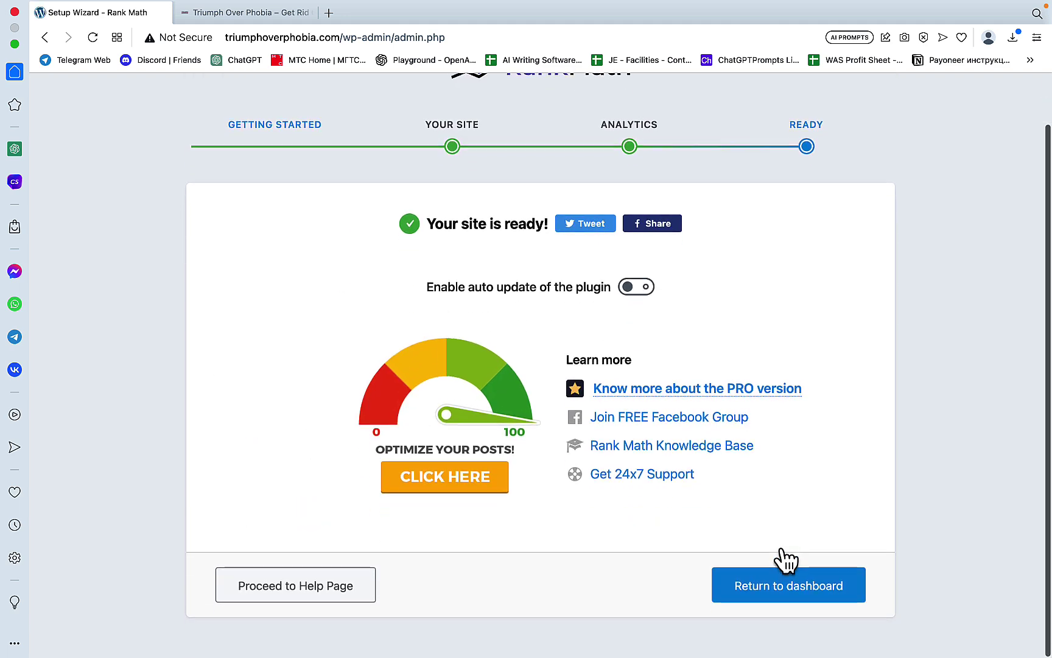
left_click(763, 608)
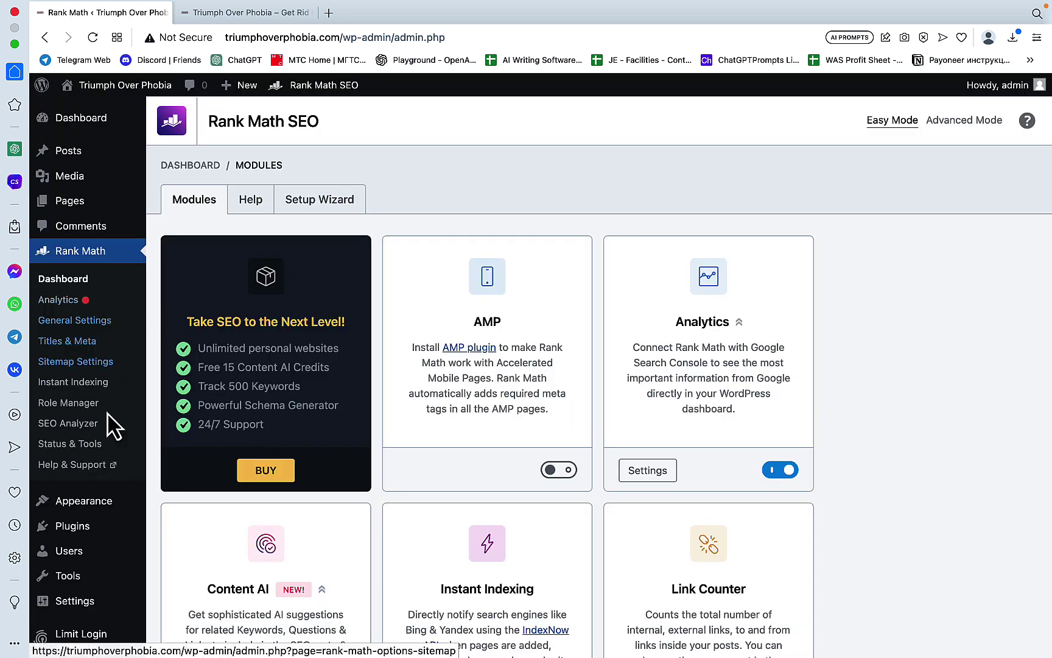
Step: Search plugins for 'easy table', install Easy Table of Contents, and return to Installed Plugins
left_click(86, 527)
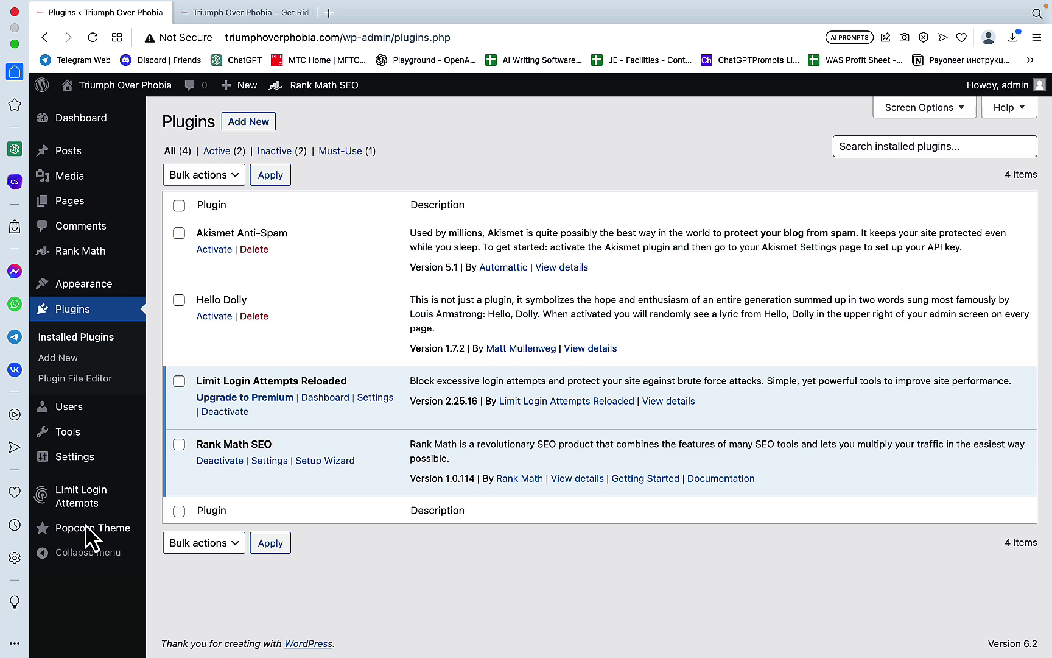
left_click(909, 146)
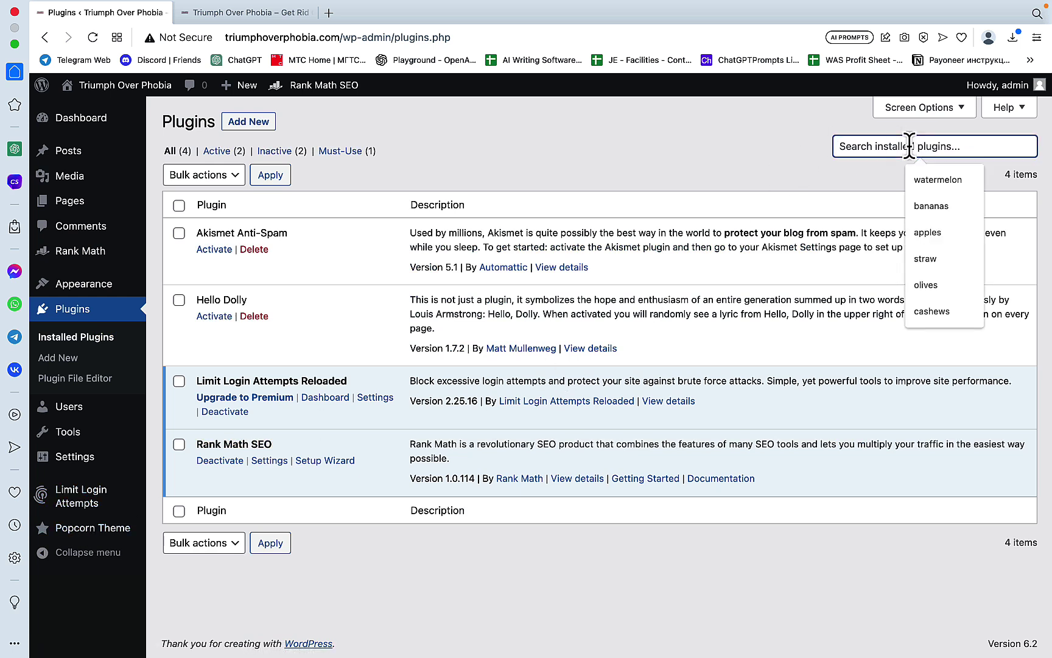
type("easy")
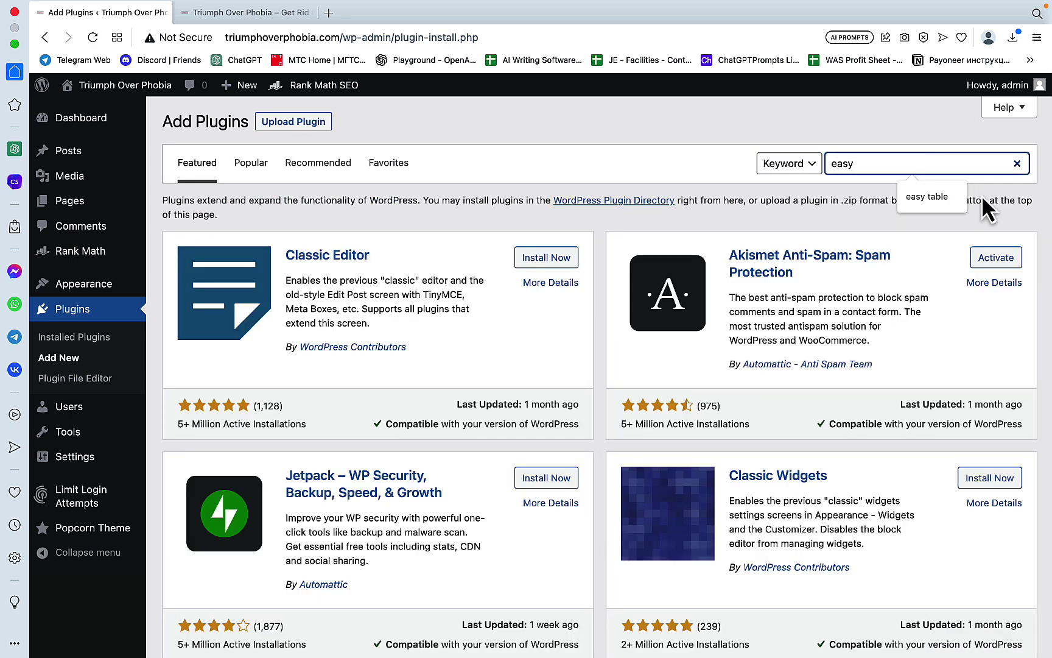
key("Return")
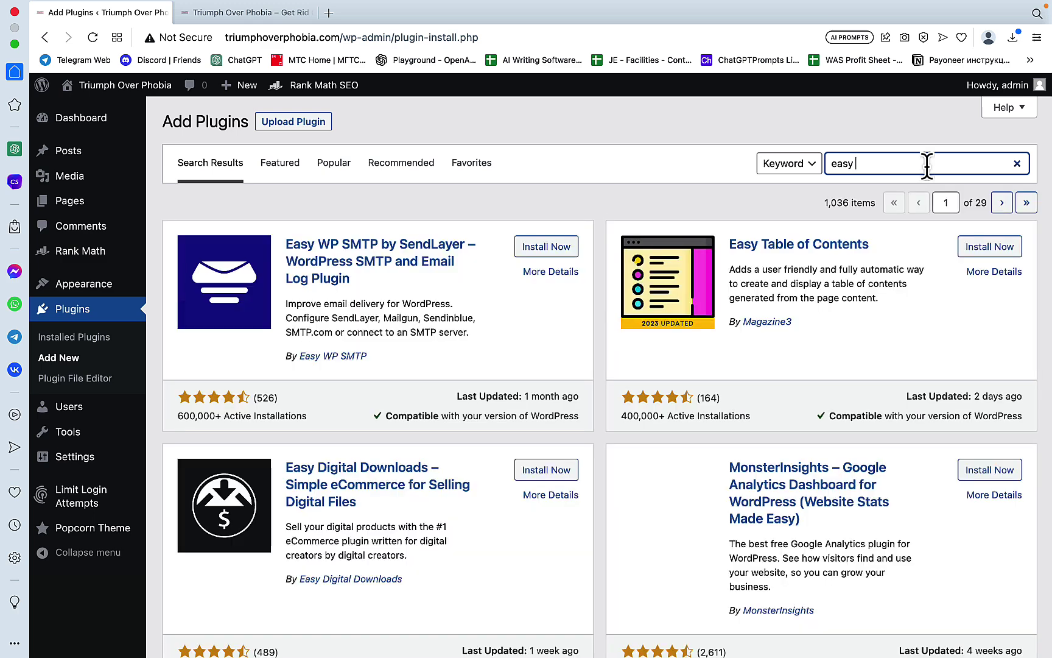
type("t")
left_click(927, 196)
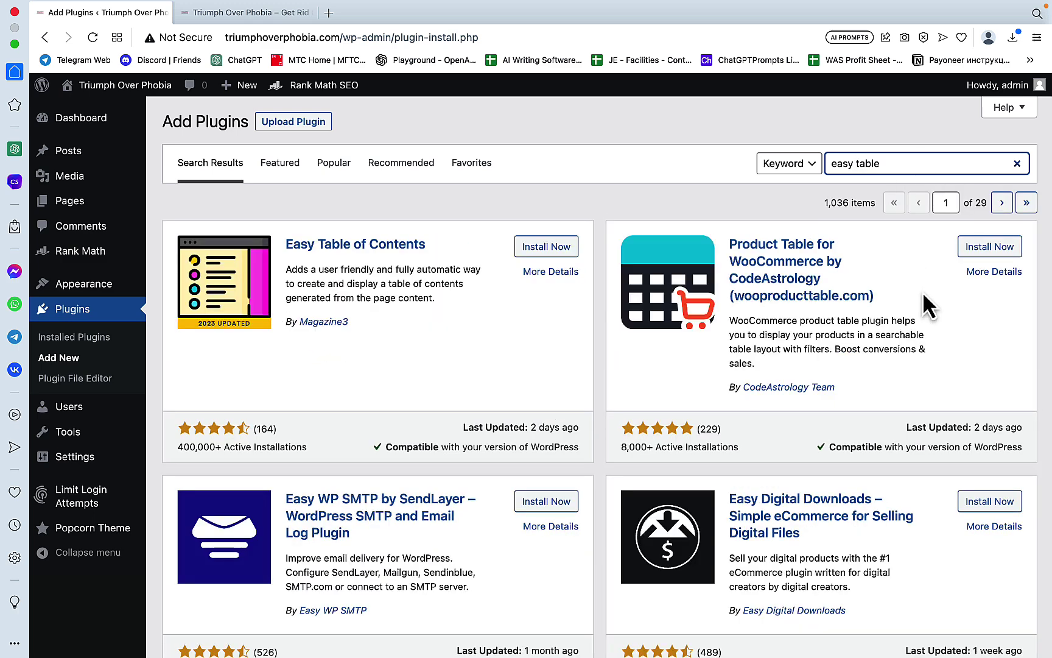
left_click(544, 249)
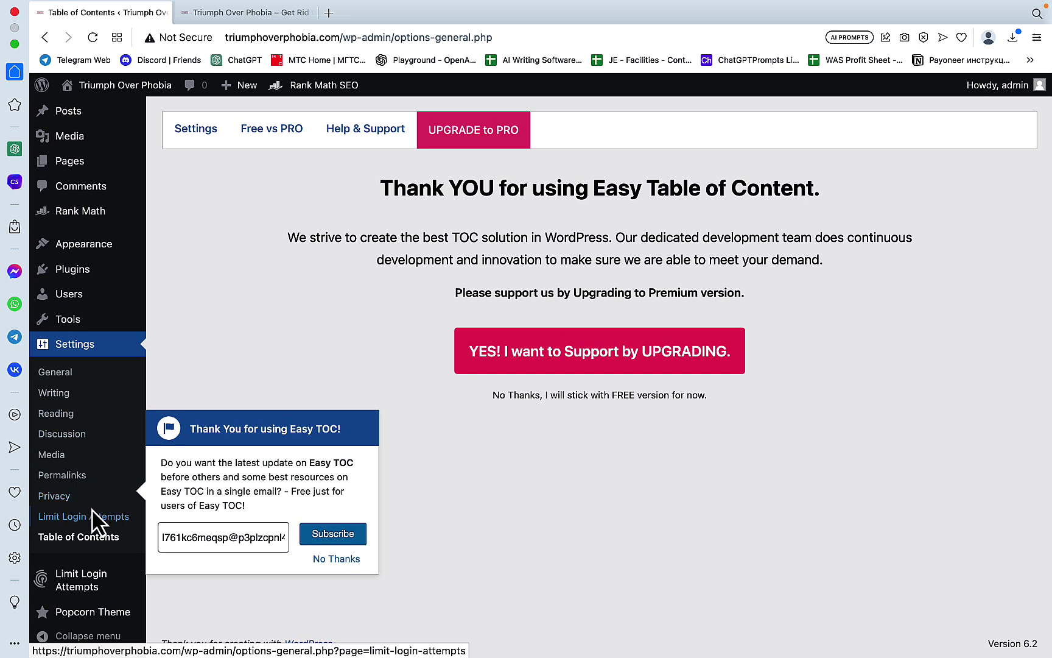
mouse_move(85, 276)
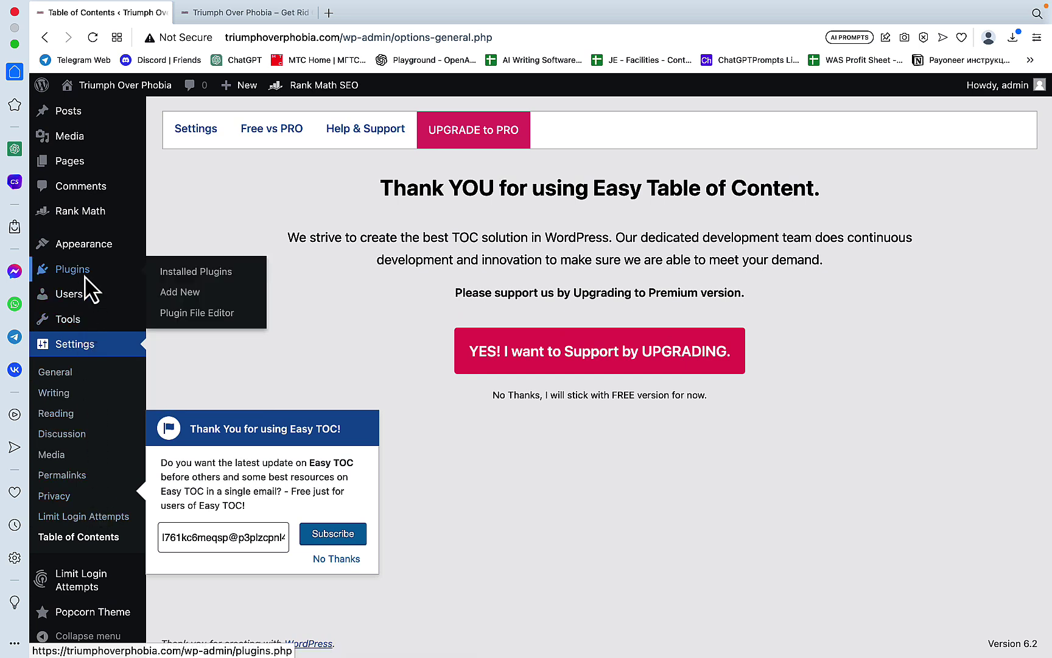
left_click(84, 277)
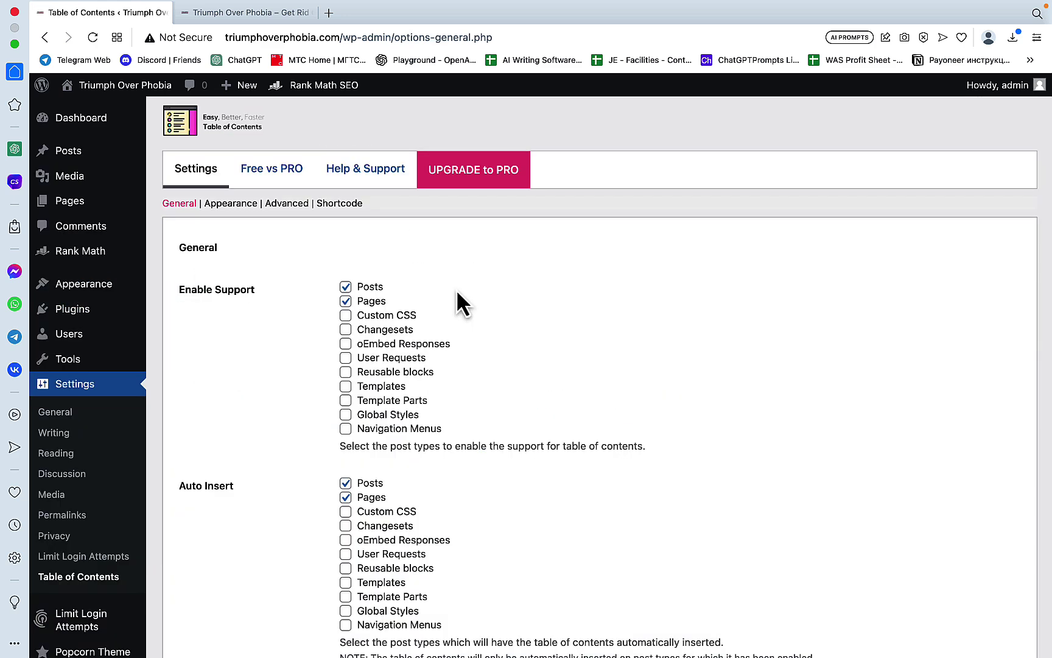
Step: Stop auto-inserting the table of contents on pages and require 5 or more headings to show it
scroll(420, 259, "down", 2)
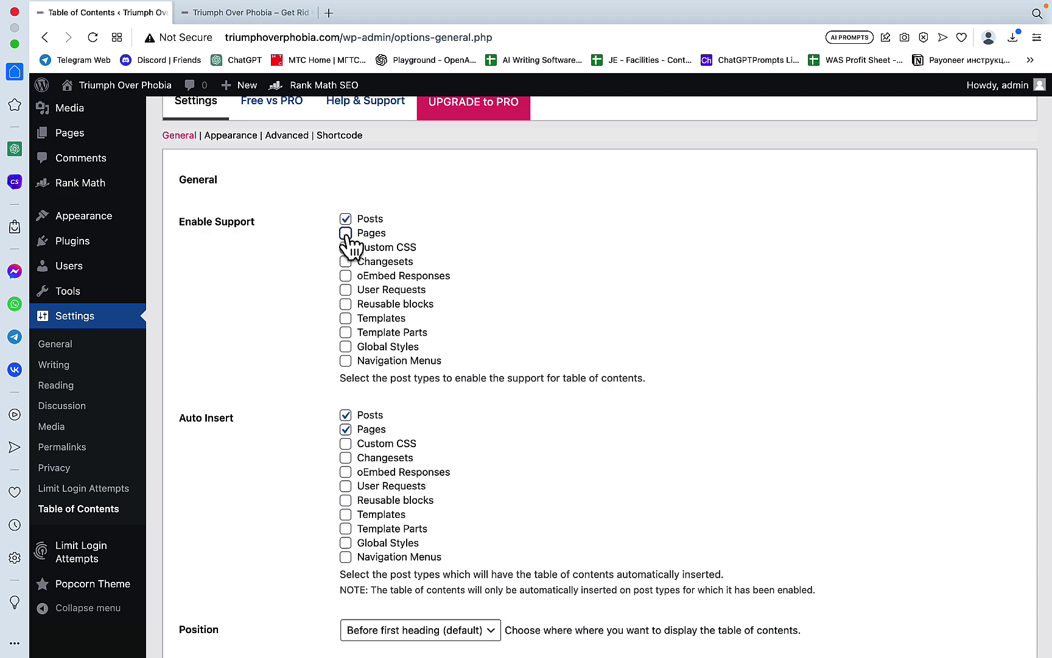
scroll(313, 330, "down", 3)
right_click(349, 335)
left_click(347, 332)
scroll(494, 384, "down", 5)
scroll(493, 389, "up", 2)
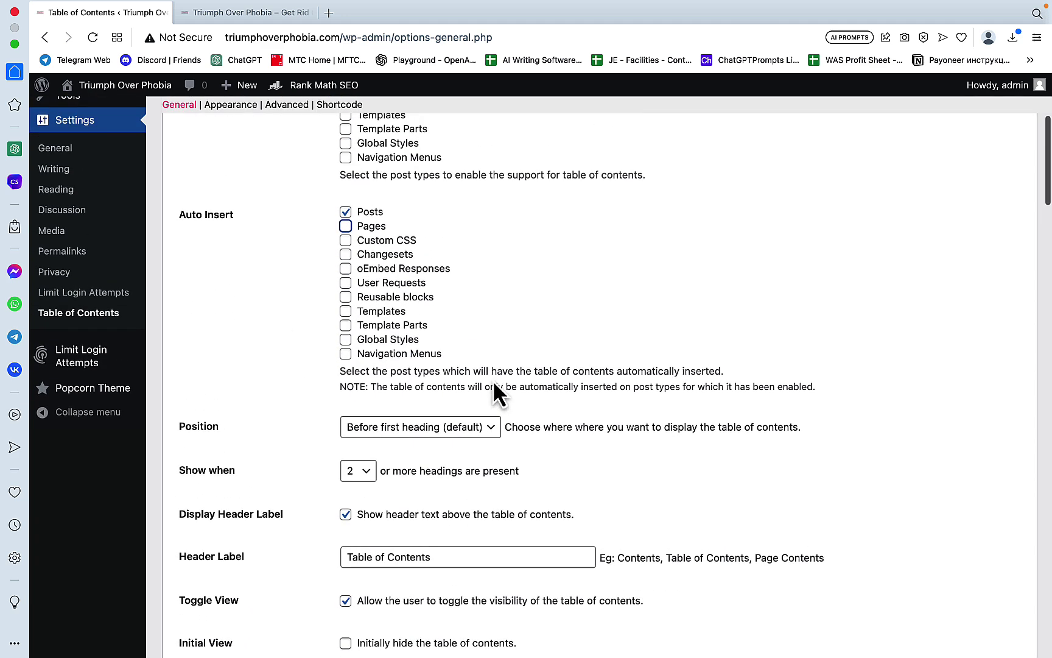
scroll(538, 382, "down", 2)
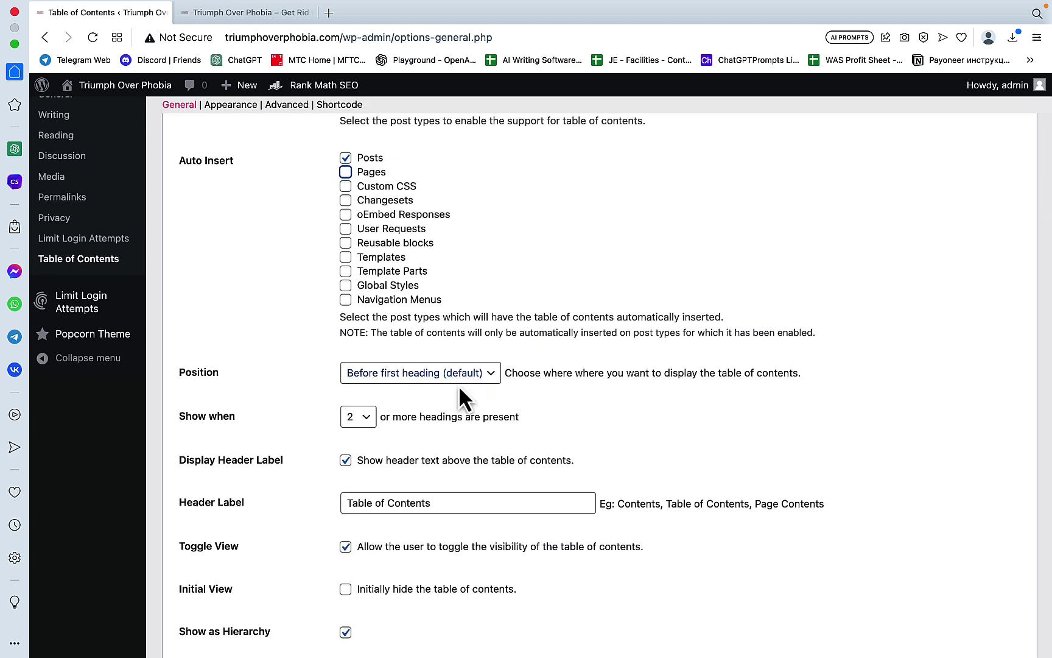
left_click(365, 419)
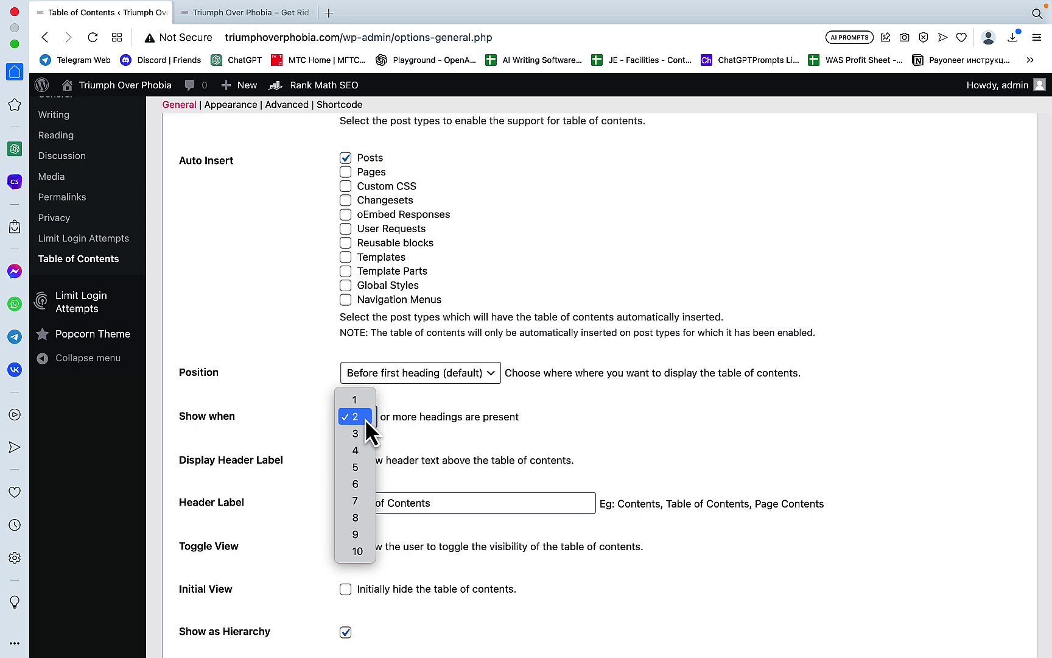
left_click(359, 470)
Step: Exclude Heading 4 and Heading 5 from the table of contents and save the settings
scroll(453, 473, "down", 6)
scroll(499, 460, "up", 4)
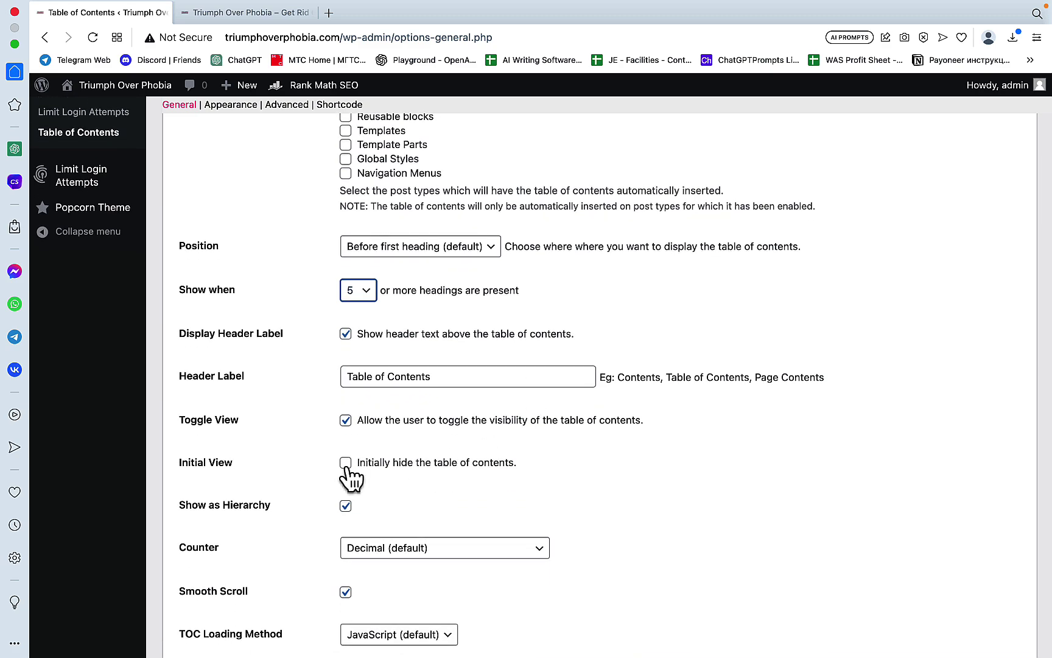
scroll(525, 477, "down", 10)
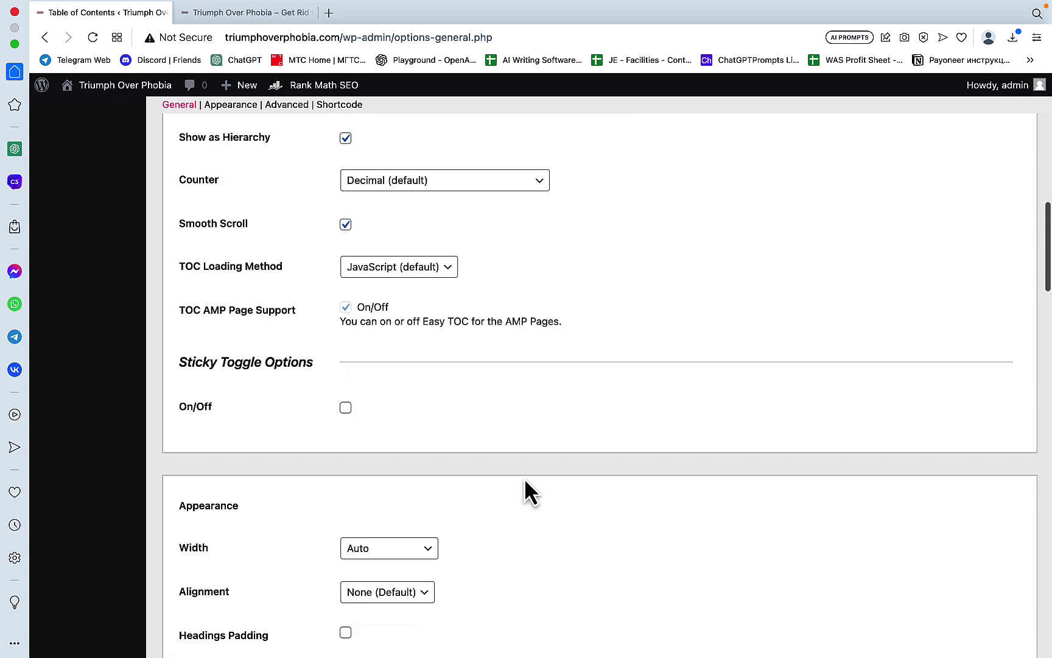
scroll(525, 478, "down", 15)
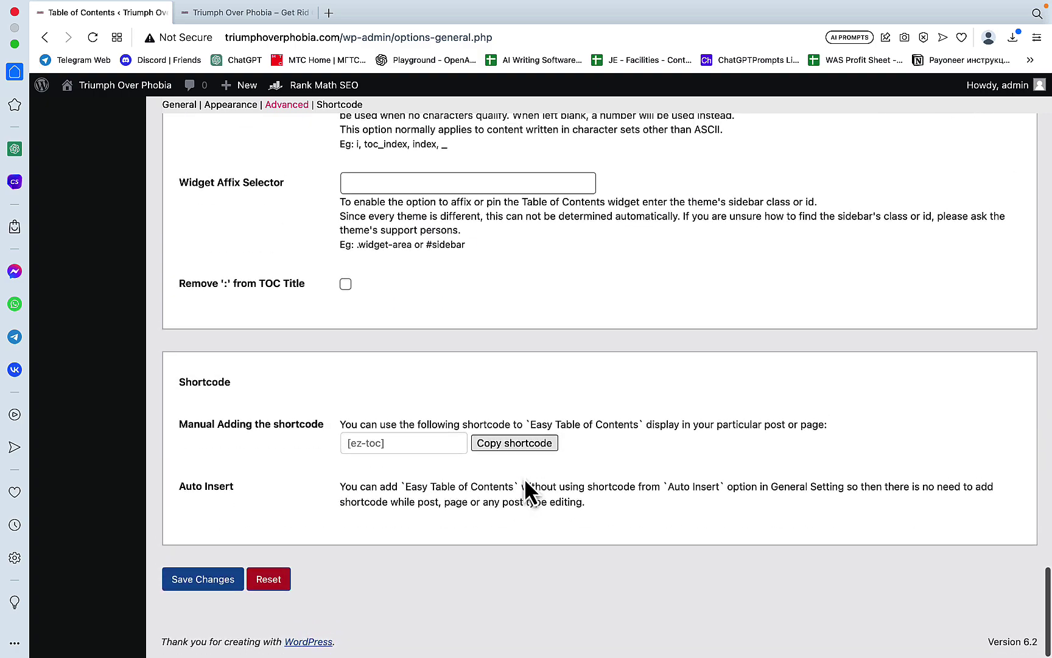
scroll(525, 480, "up", 6)
scroll(529, 491, "up", 8)
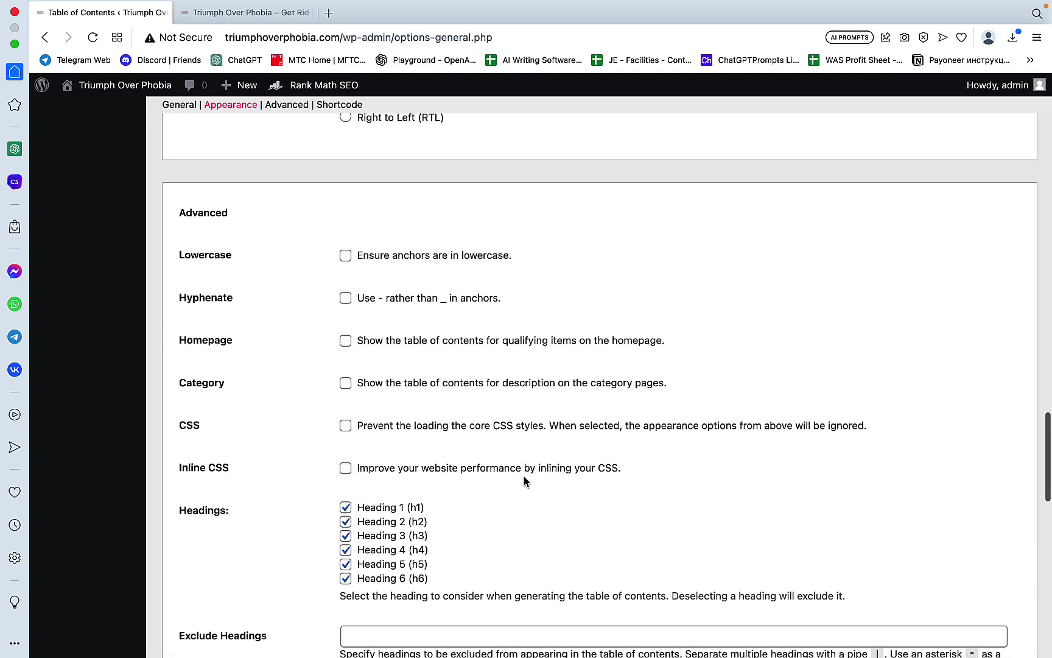
right_click(345, 549)
left_click(321, 564)
left_click(346, 550)
left_click(346, 563)
scroll(482, 564, "down", 10)
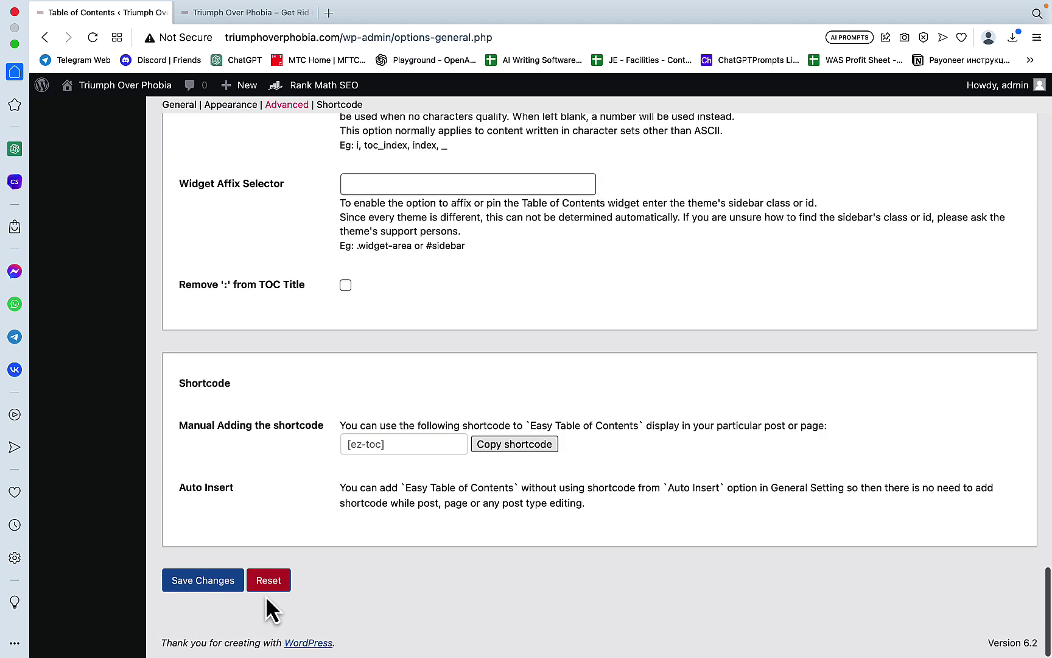
left_click(211, 592)
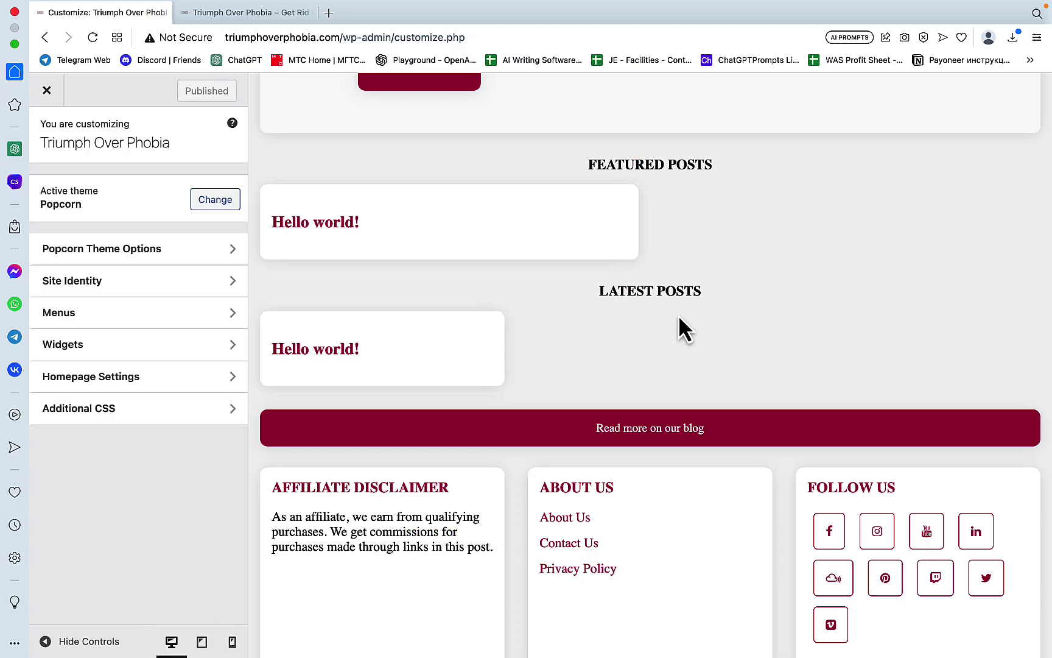
Step: Create a new menu named Main assigned to the Main Menu (Header) location
scroll(679, 315, "up", 8)
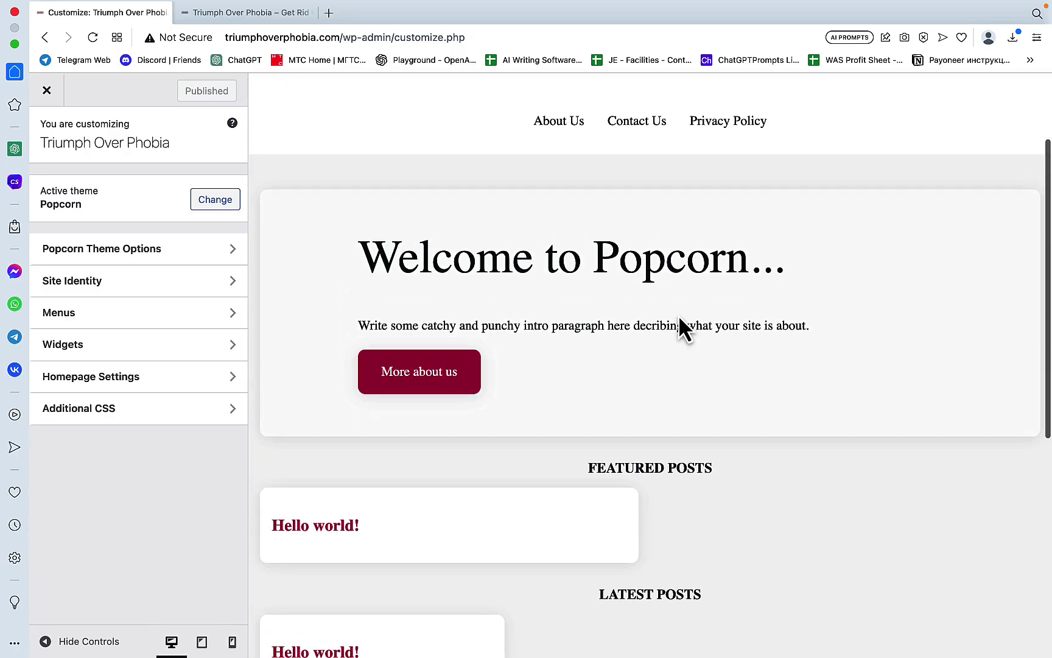
scroll(678, 314, "up", 1)
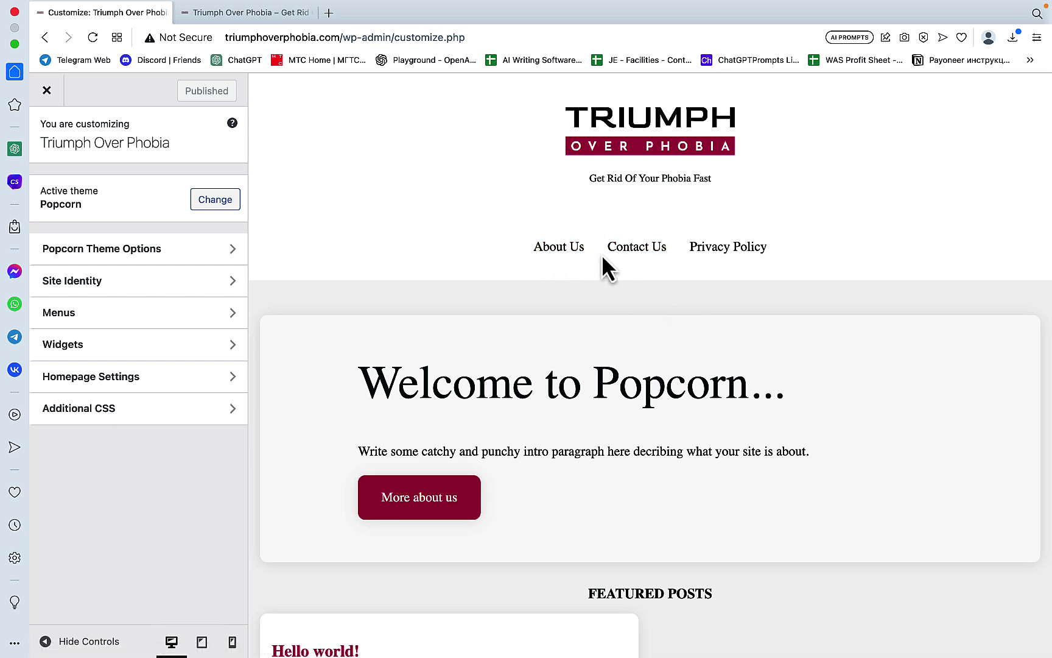
scroll(701, 502, "down", 10)
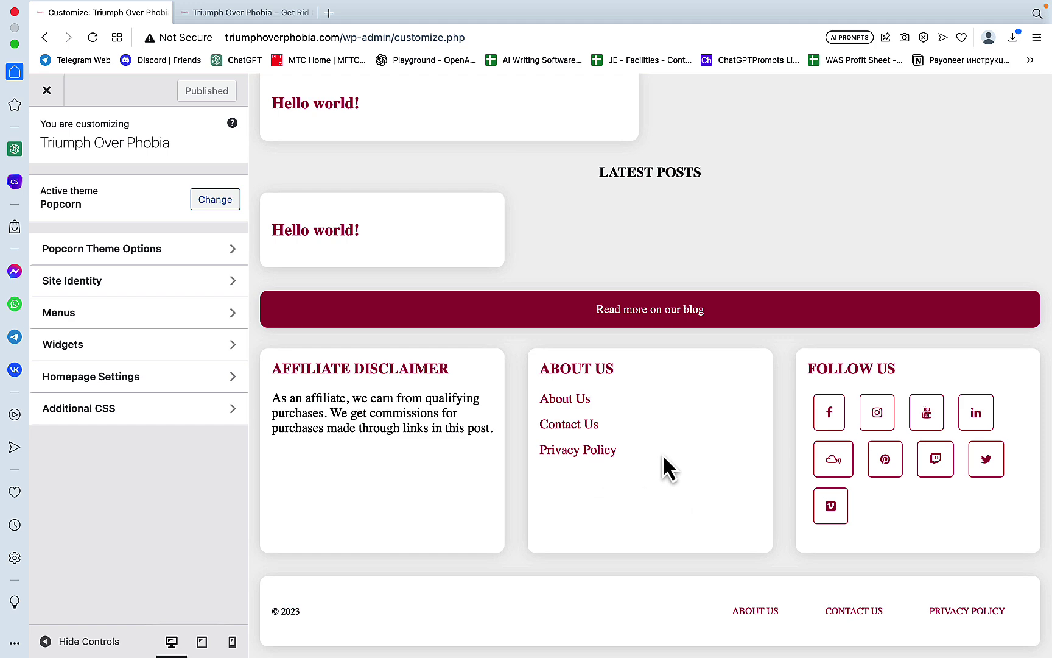
left_click(188, 313)
right_click(185, 341)
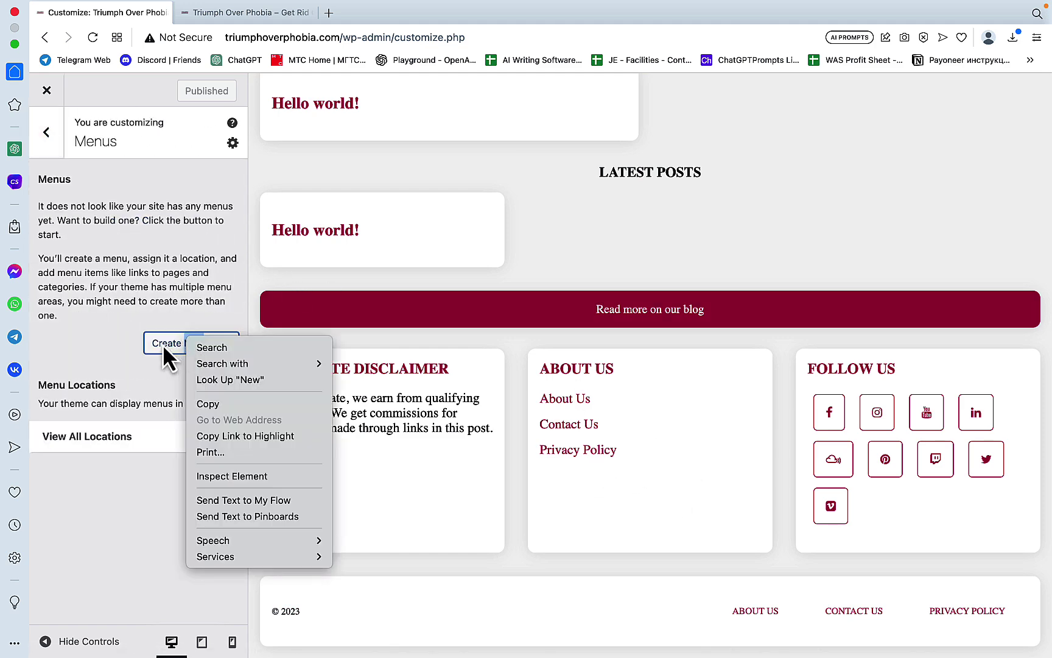
left_click(162, 345)
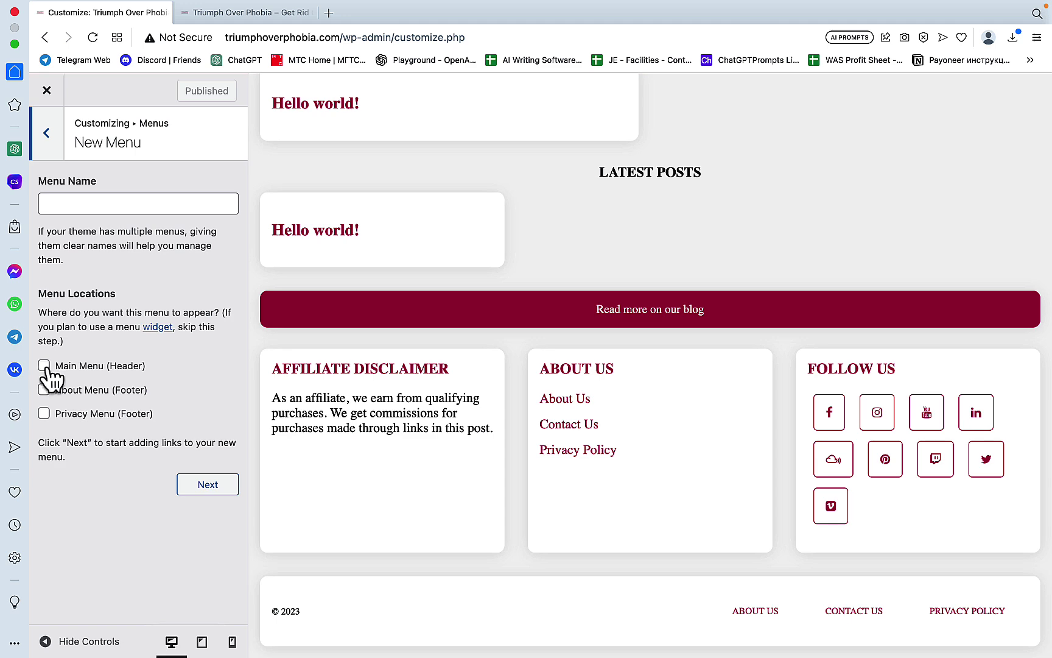
left_click(44, 366)
left_click(193, 485)
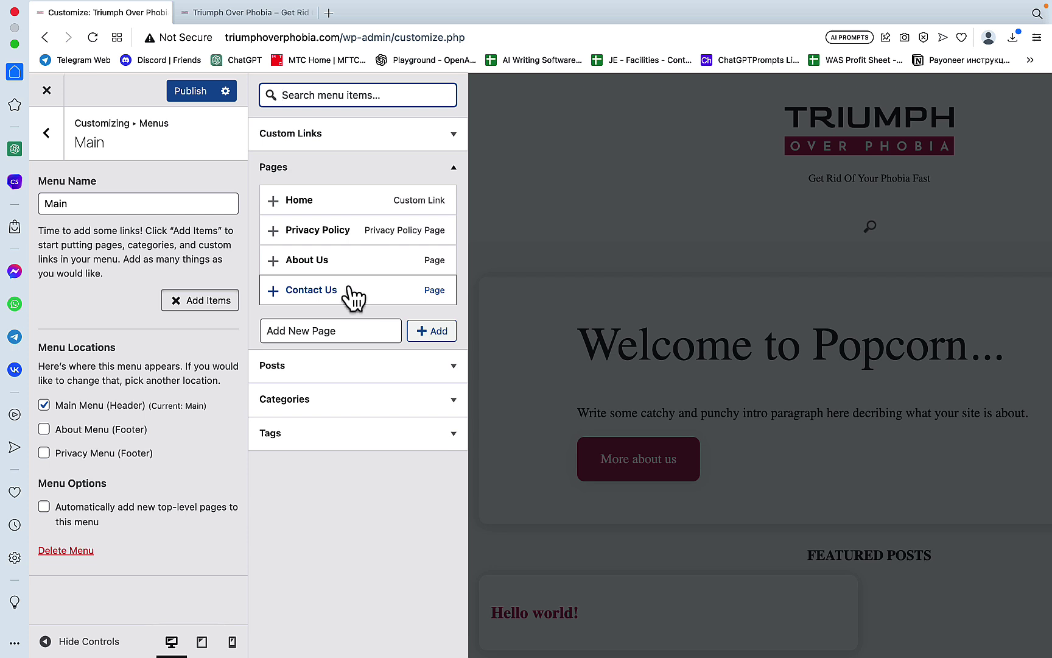
Step: Add Uncategorized, Types of Phobias, Symptoms and Diagnosis, Causes and Risk Factors, Treatment and Management categories
left_click(437, 402)
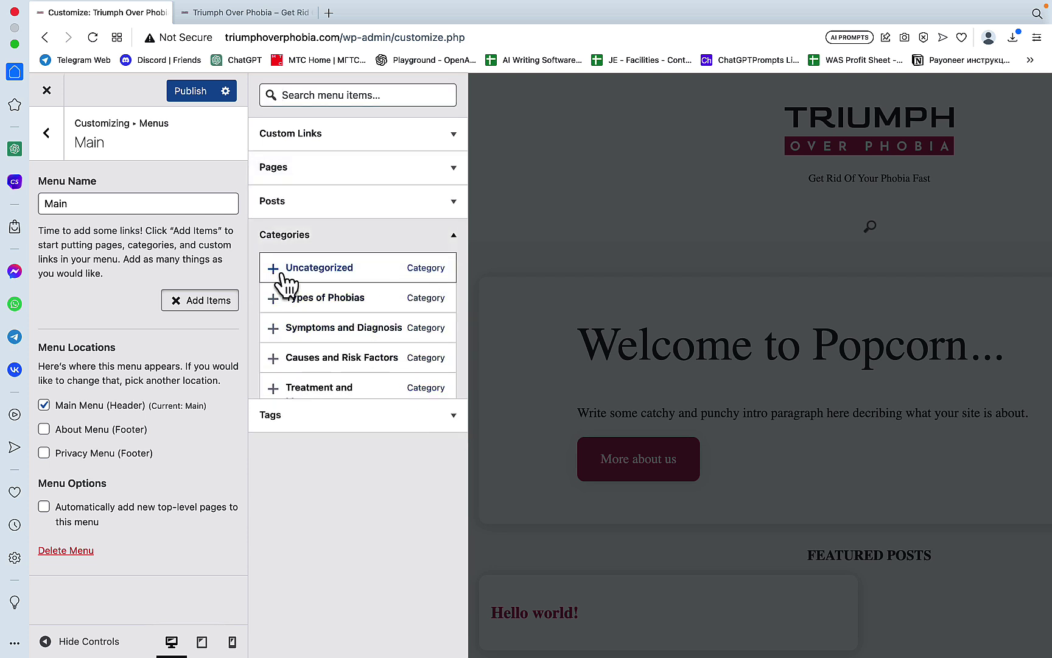
left_click(274, 270)
left_click(274, 298)
left_click(274, 327)
left_click(274, 357)
left_click(274, 387)
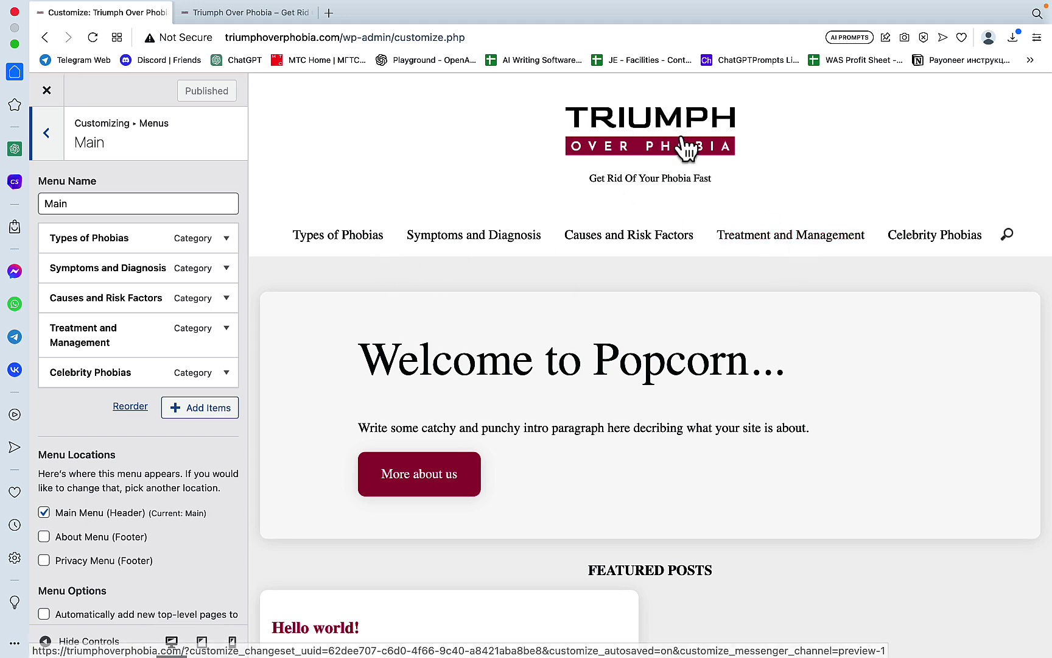
scroll(746, 304, "down", 10)
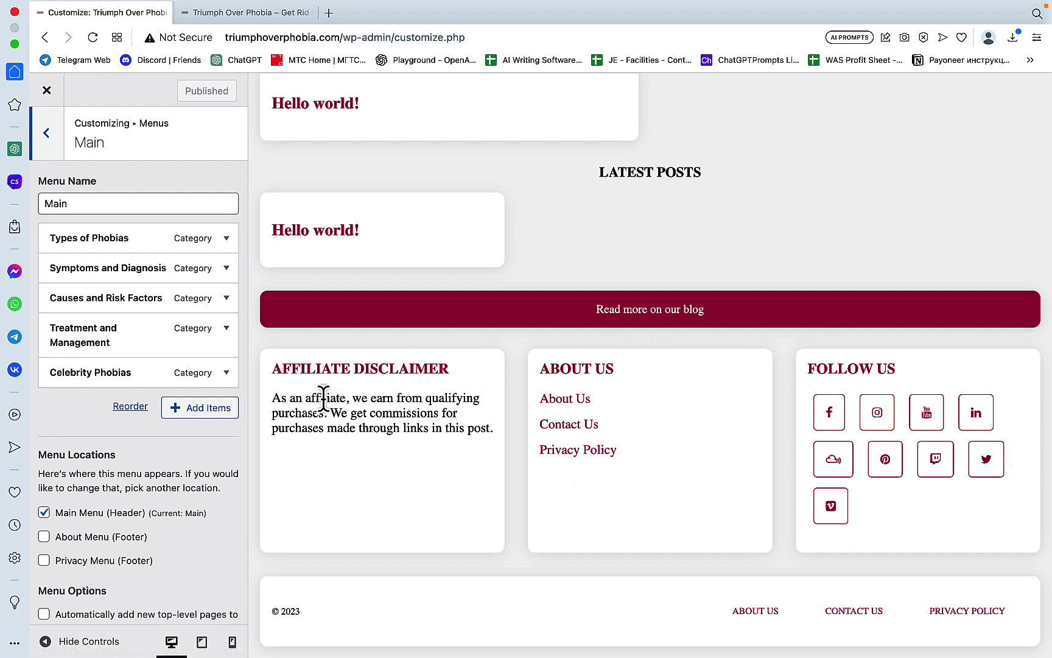
Step: In Popcorn Footer Settings, disable Social Links and the About menu location, then publish
left_click(381, 460, "shift")
scroll(132, 345, "up", 5)
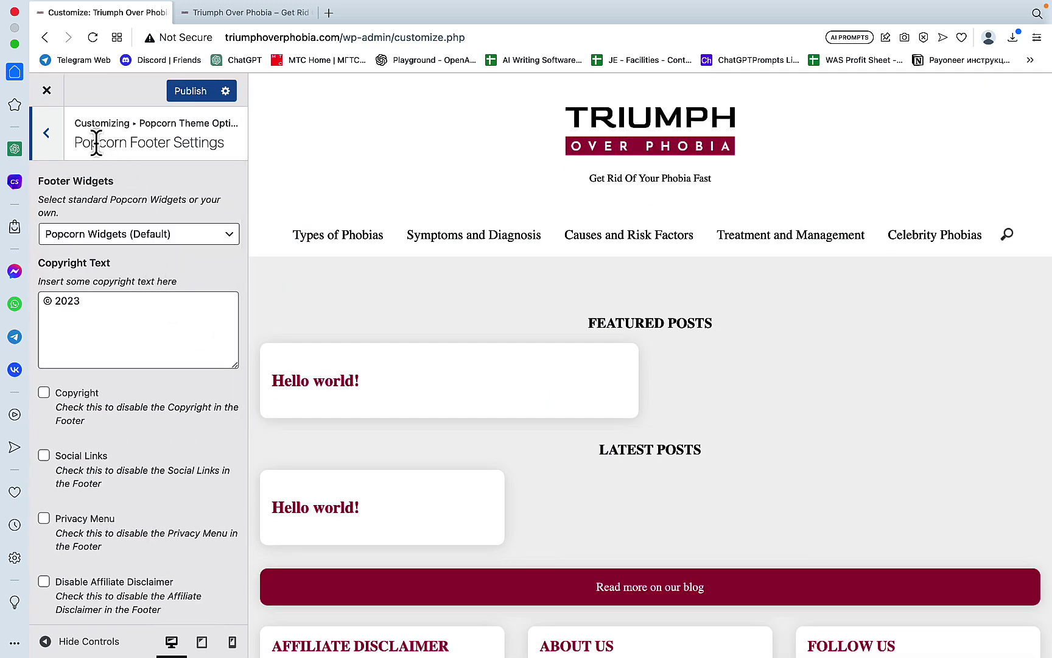
scroll(307, 286, "down", 5)
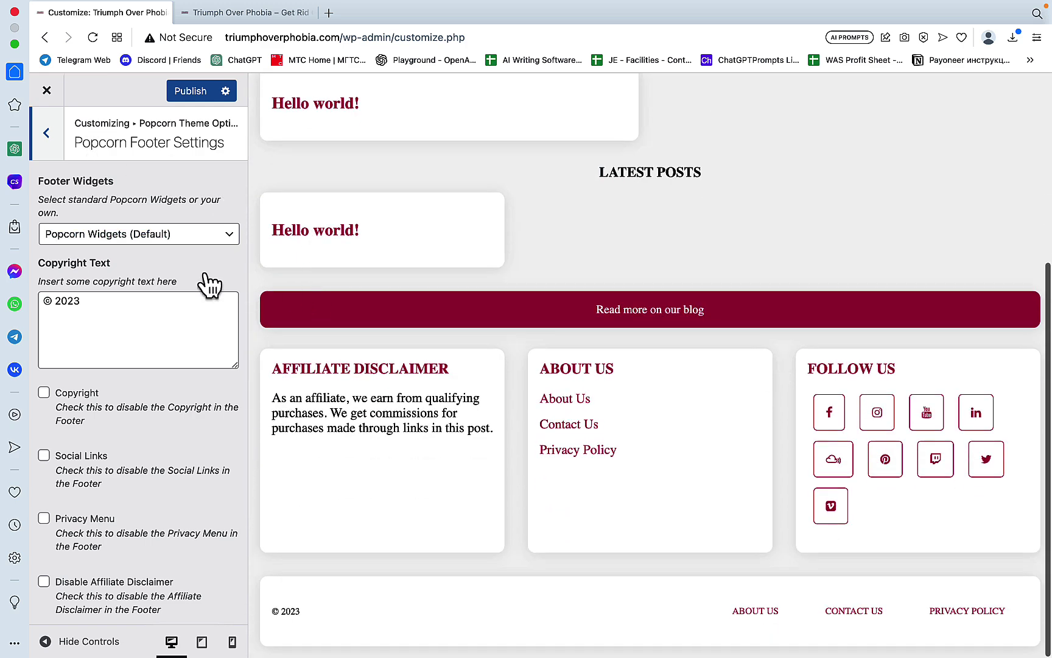
left_click(44, 456)
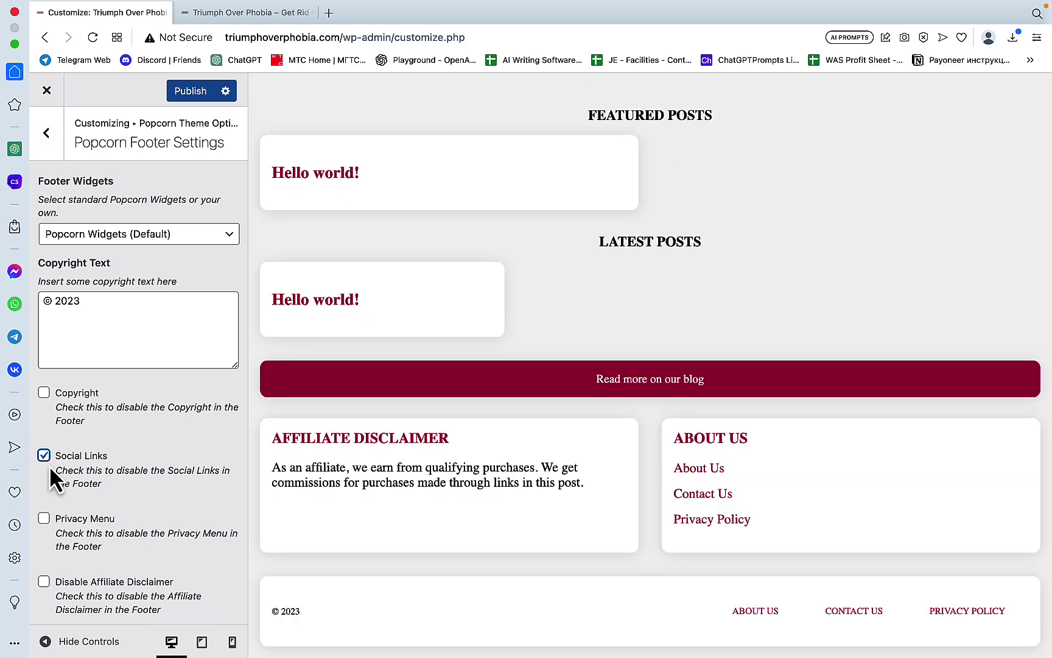
scroll(49, 403, "down", 5)
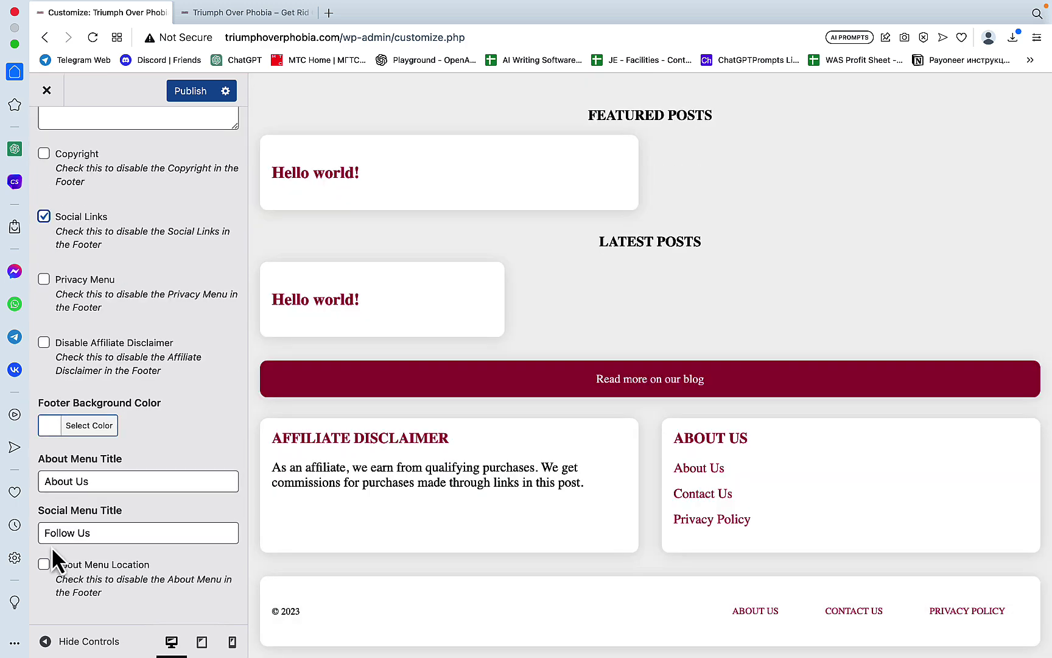
left_click(47, 570)
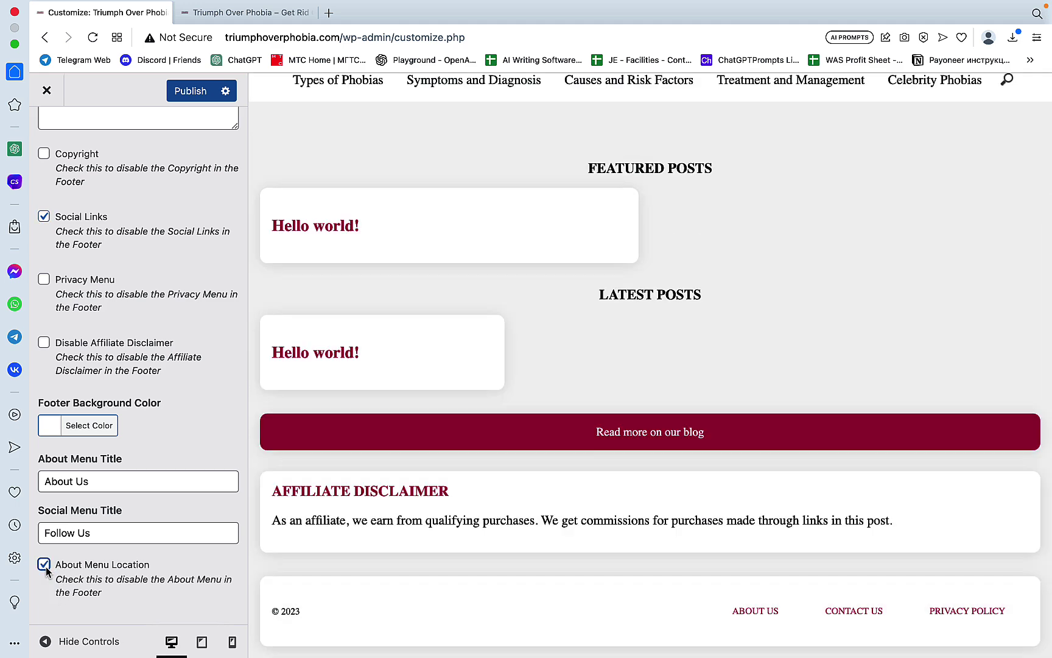
left_click(190, 93)
scroll(435, 319, "up", 3)
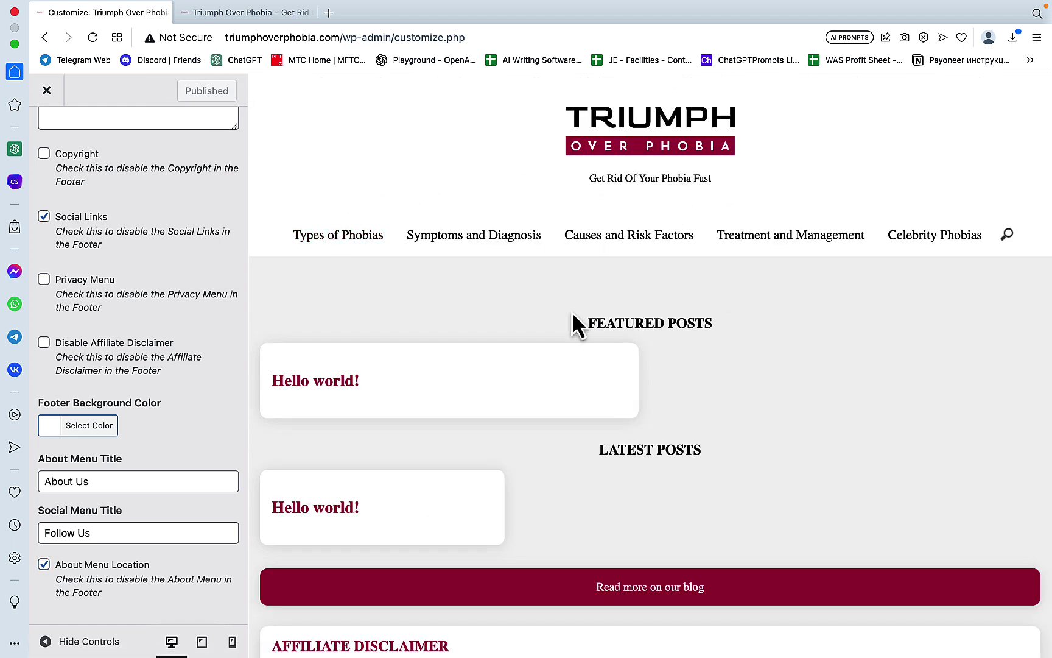
scroll(562, 417, "down", 3)
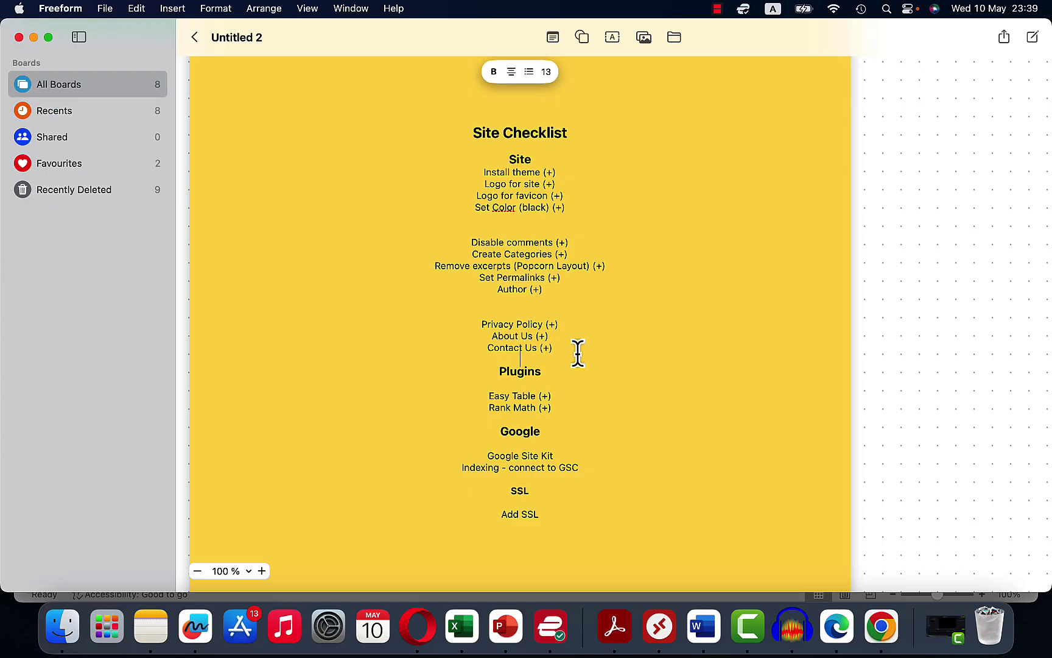
Step: Add a 'Formatting (+)' line below 'Contact Us (+)' in the checklist, then return to the browser
key("Return")
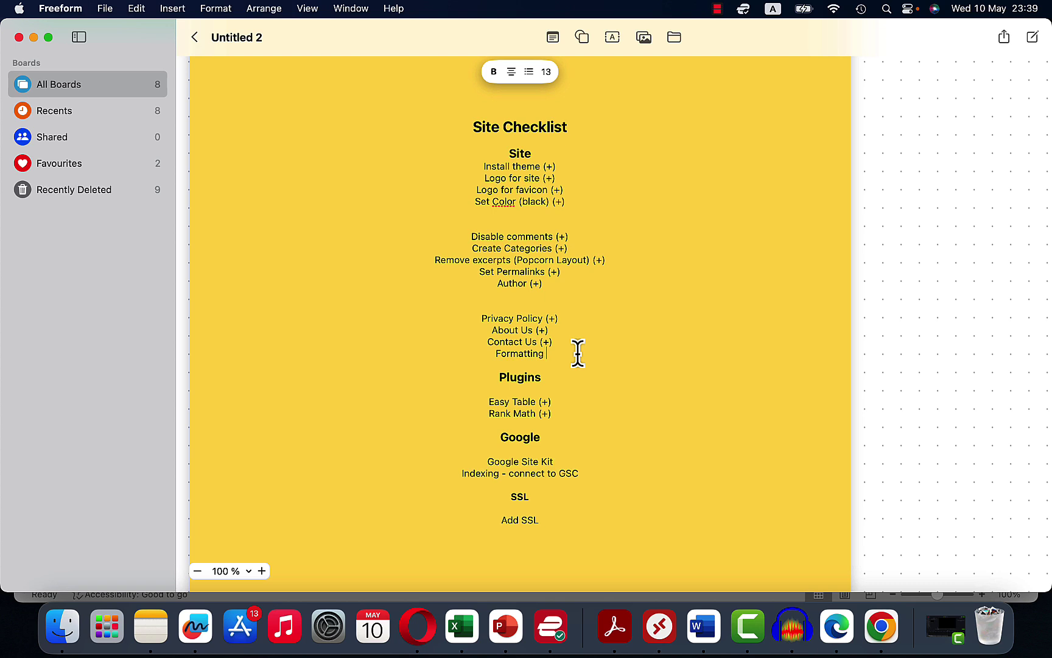
type("Formatting (+)")
left_click_drag(538, 519, 496, 512)
left_click(606, 490)
left_click_drag(589, 474, 484, 451)
left_click(417, 625)
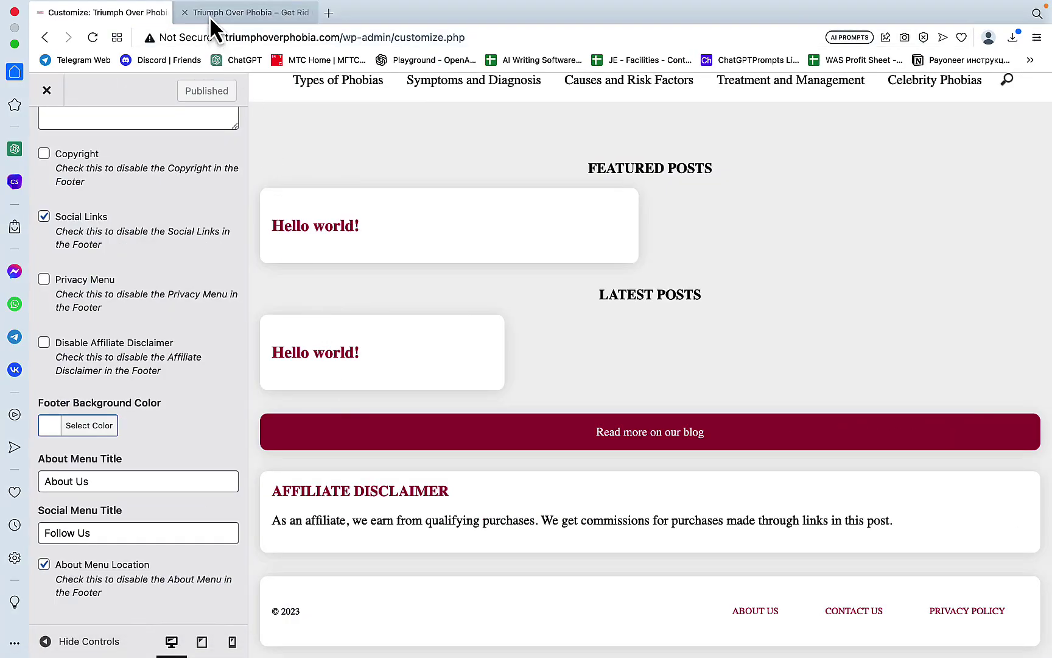
Step: Close the live site tab, install and activate Site Kit, and start setup with Google Analytics ticked
left_click(210, 16)
left_click(185, 12)
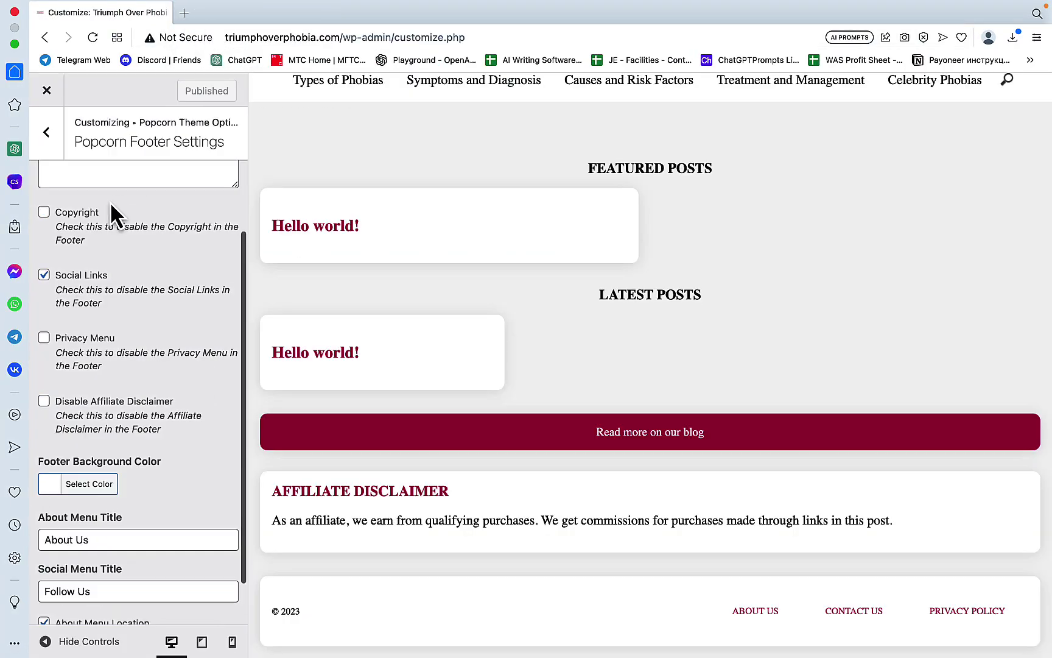
key("super+Left")
left_click(253, 120)
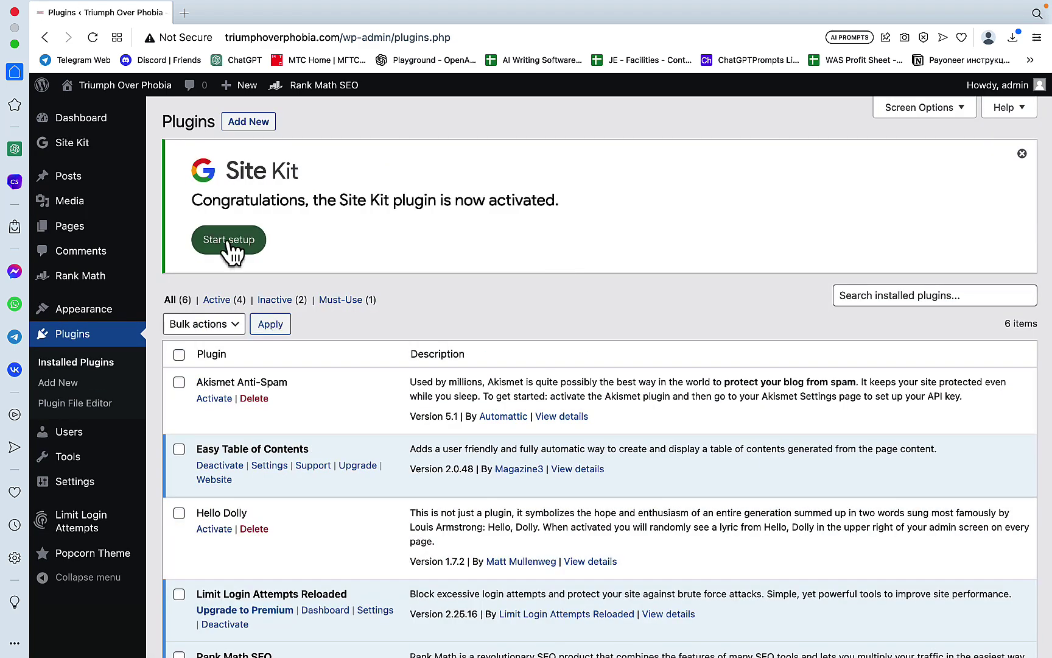
left_click(229, 242)
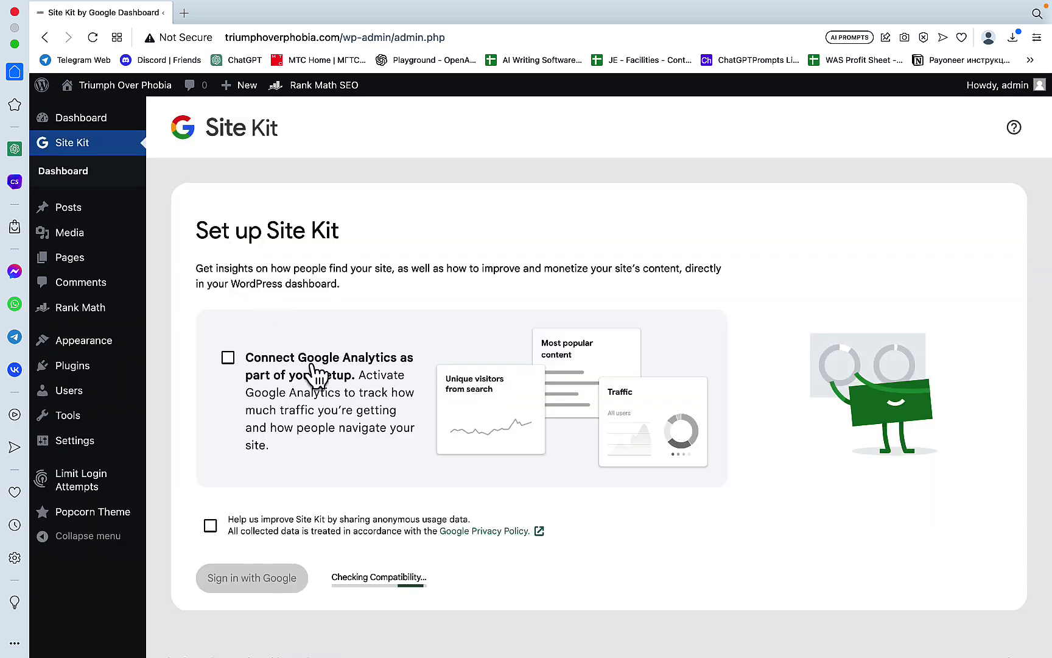
left_click(228, 358)
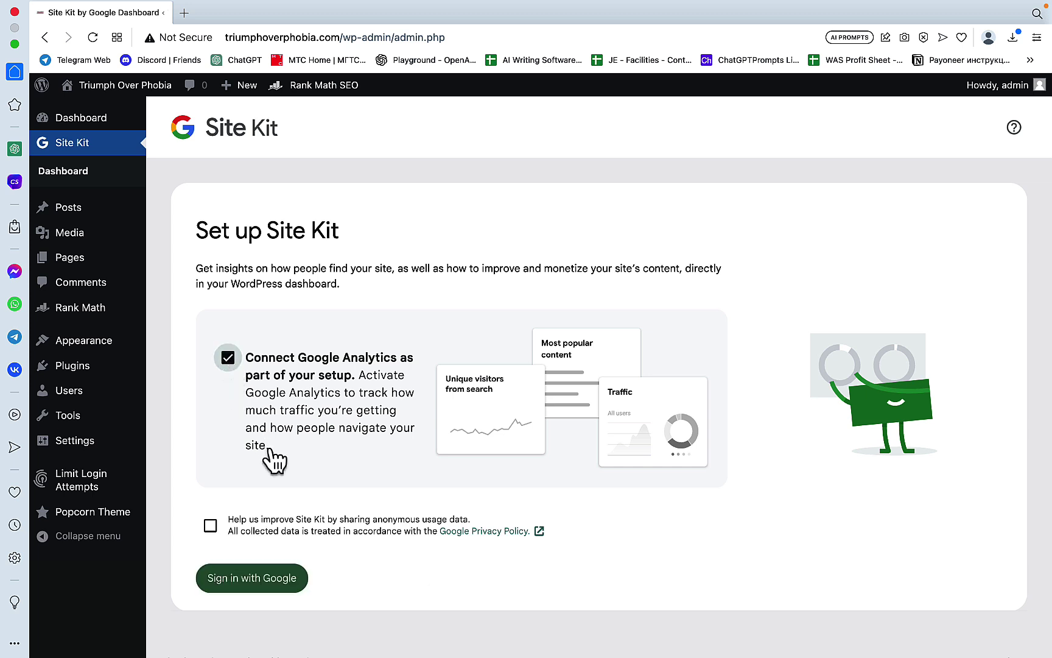
Step: Sign in with Google, verify site ownership, allow dashboard metrics, and set up Search Console
left_click(262, 585)
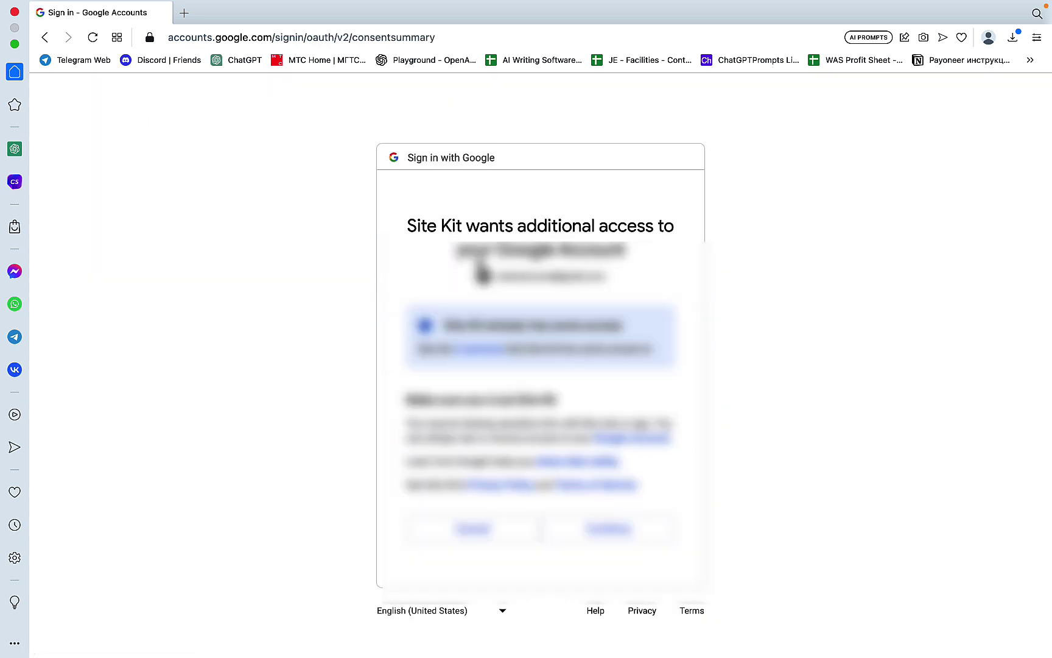
left_click(592, 535)
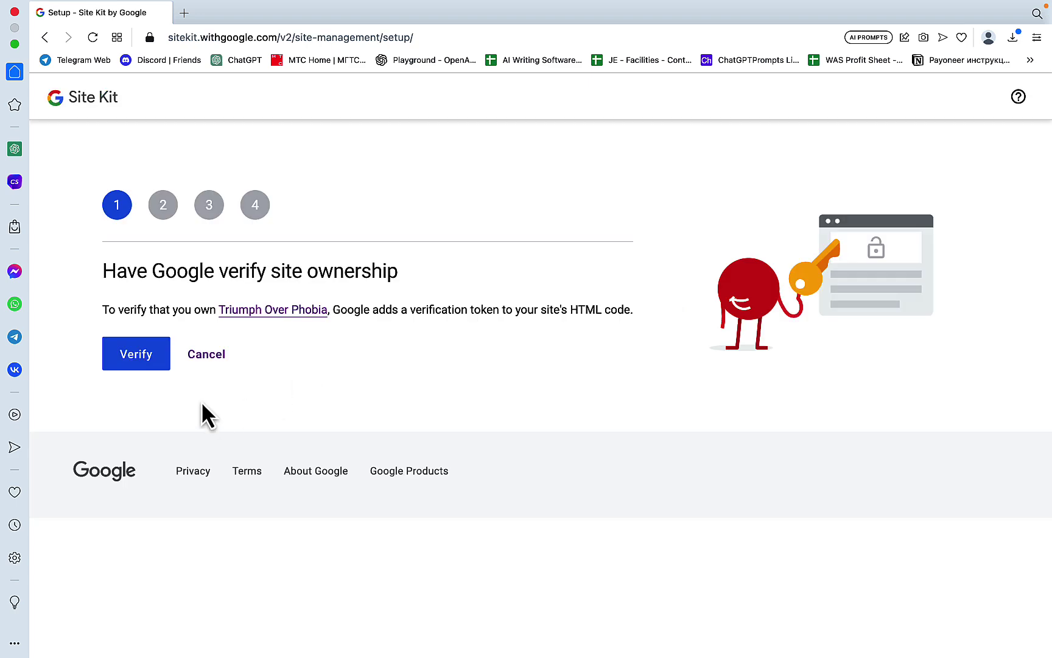
left_click(137, 362)
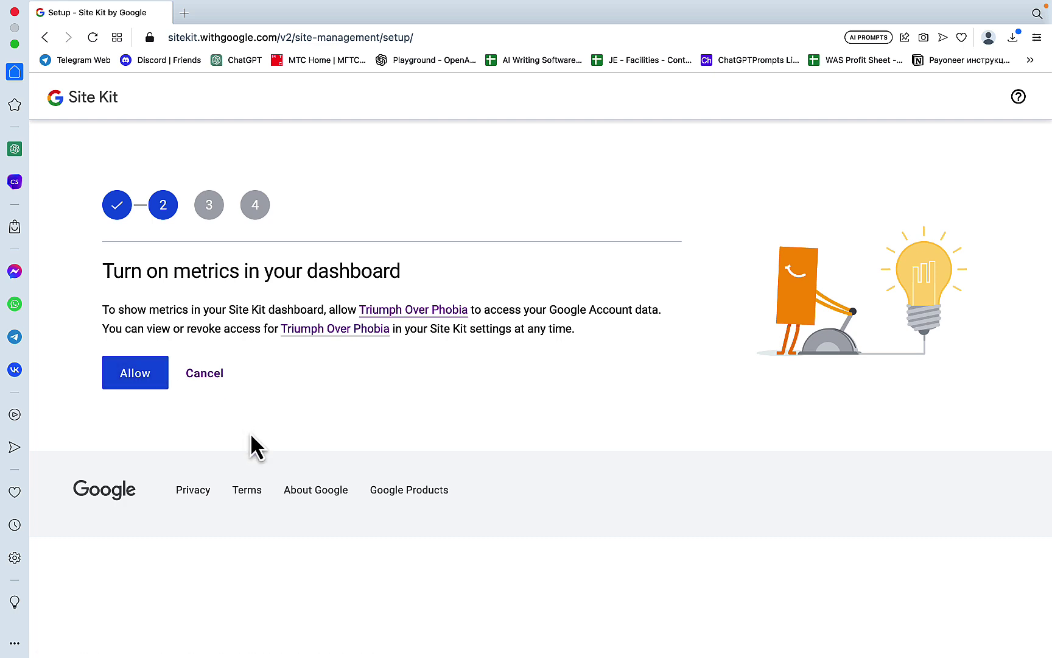
left_click(135, 373)
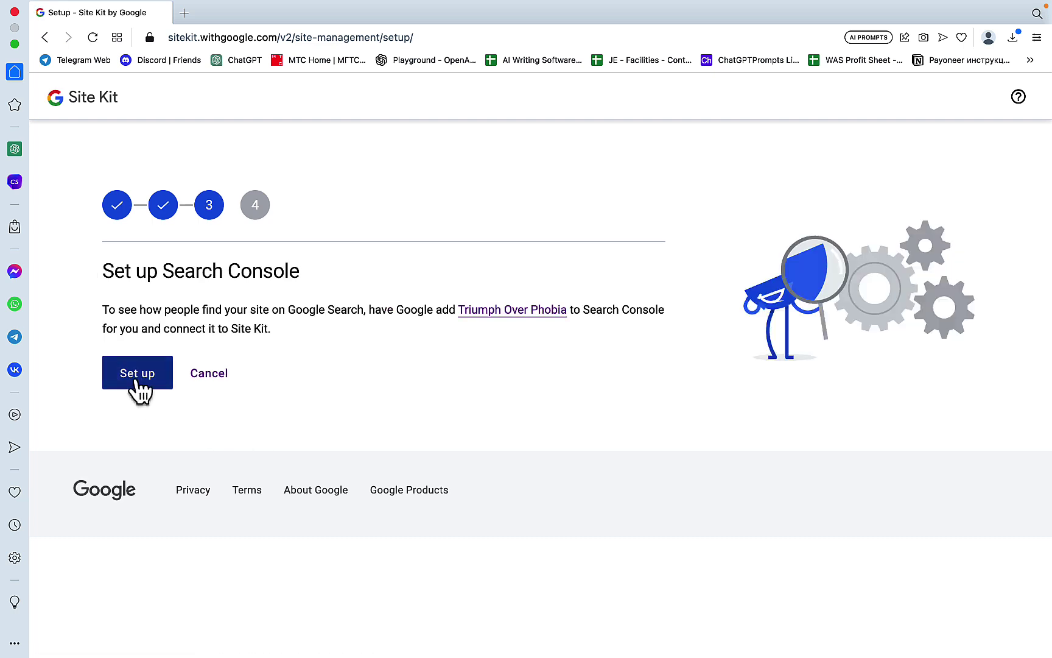
left_click(136, 379)
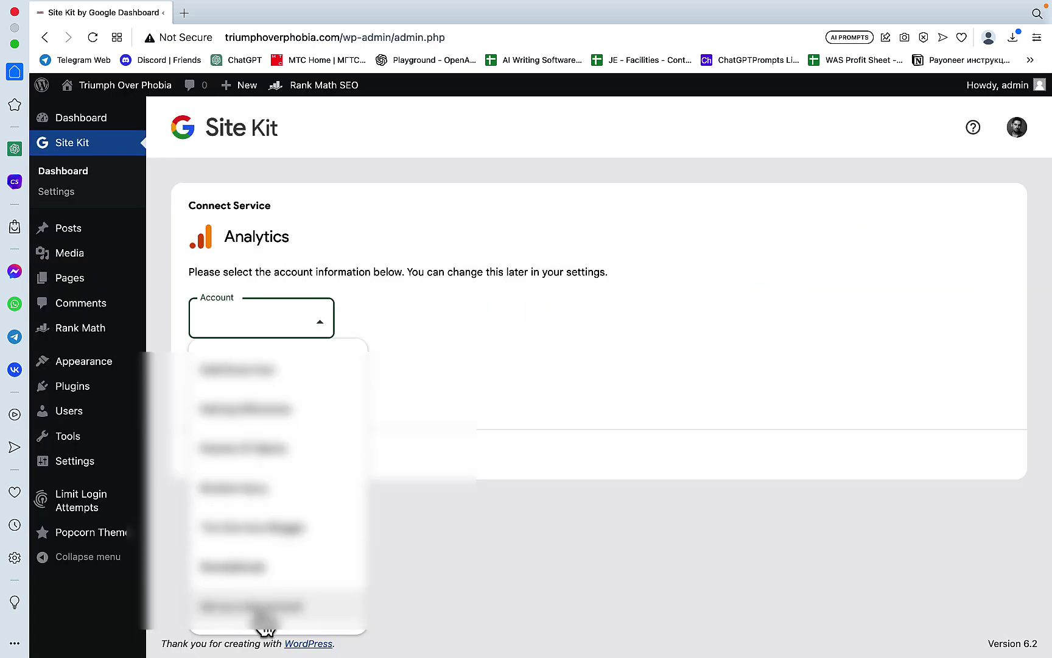
Step: Create the new Triumph Over Phobia Analytics account, grant access, accept the terms, and return to the dashboard
left_click(263, 615)
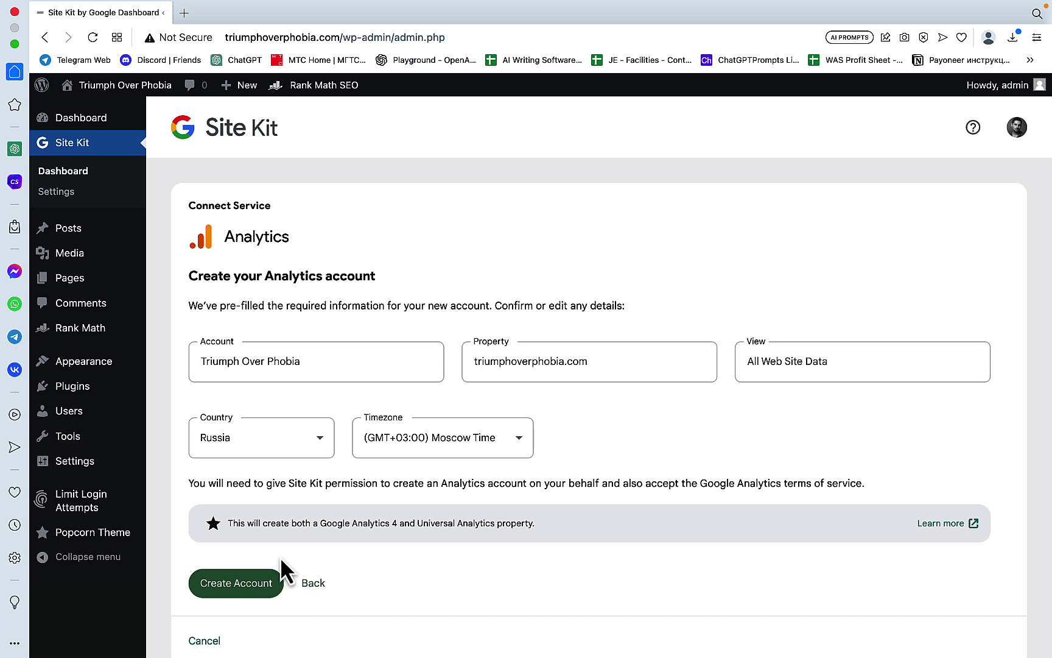
left_click(247, 588)
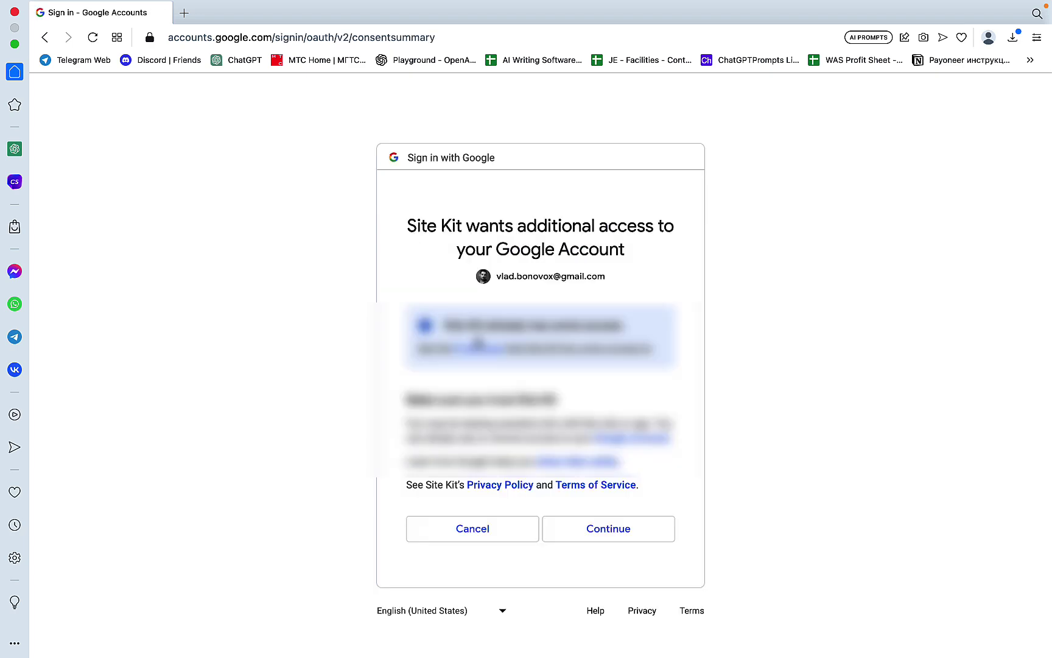
left_click(564, 544)
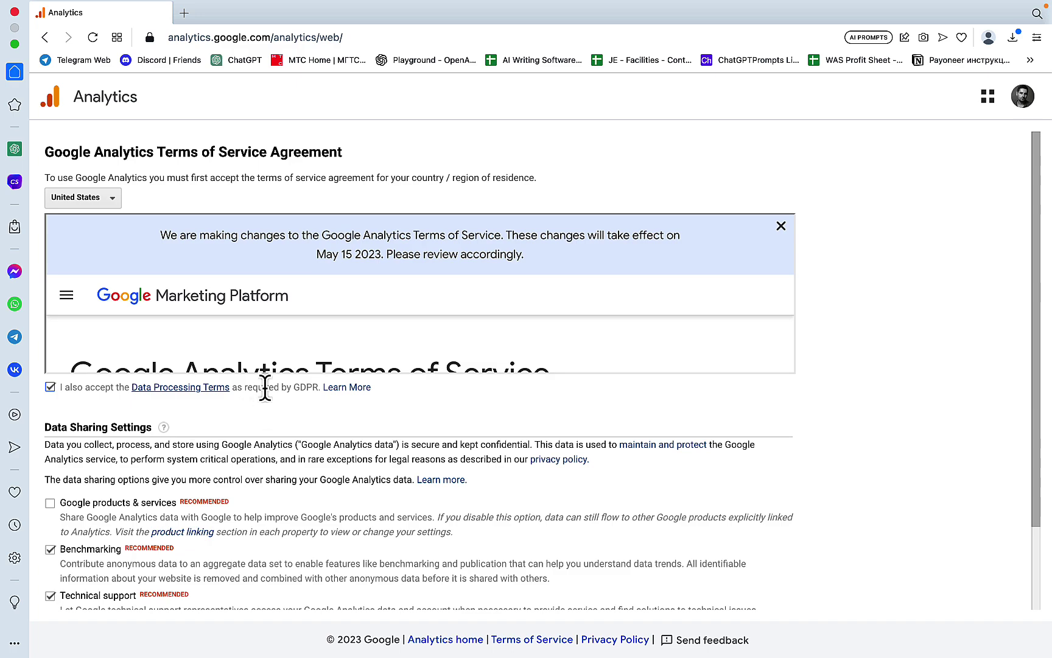
scroll(272, 364, "down", 15)
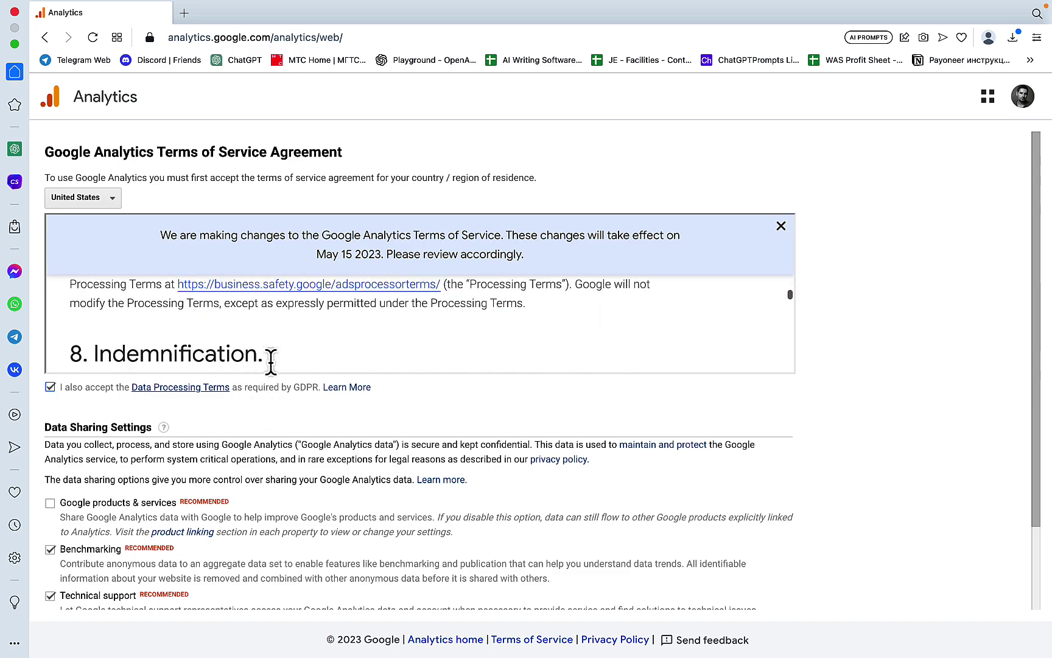
scroll(272, 365, "down", 10)
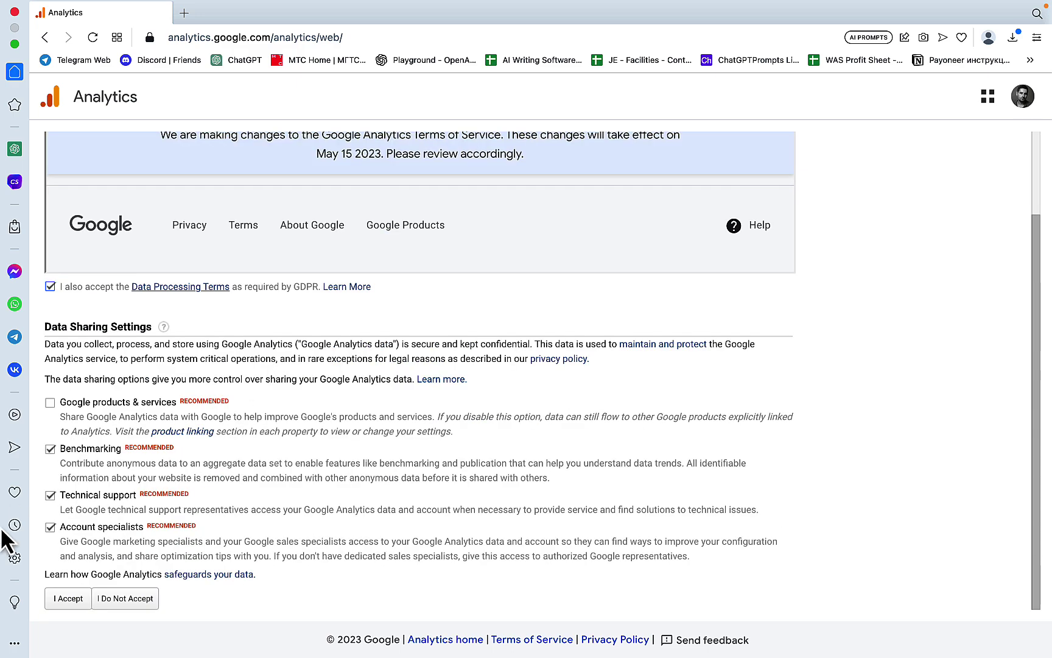
left_click(69, 599)
left_click(310, 341)
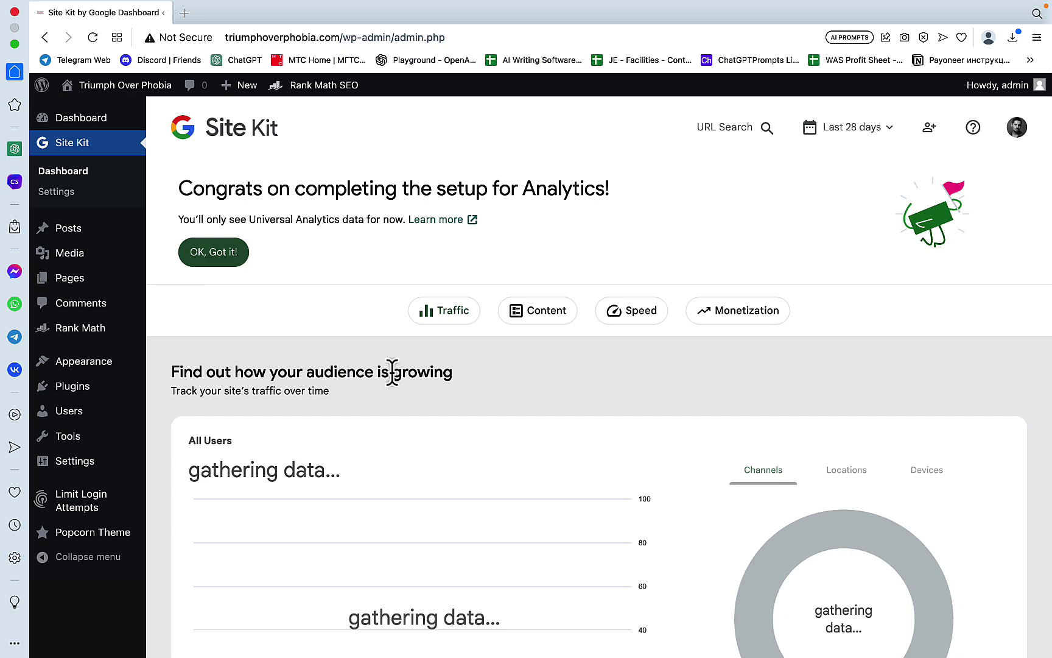
Step: In a new tab, open the Triumph Over Phobia Analytics account, property and view, then Search Console
scroll(393, 374, "down", 7)
scroll(393, 374, "up", 10)
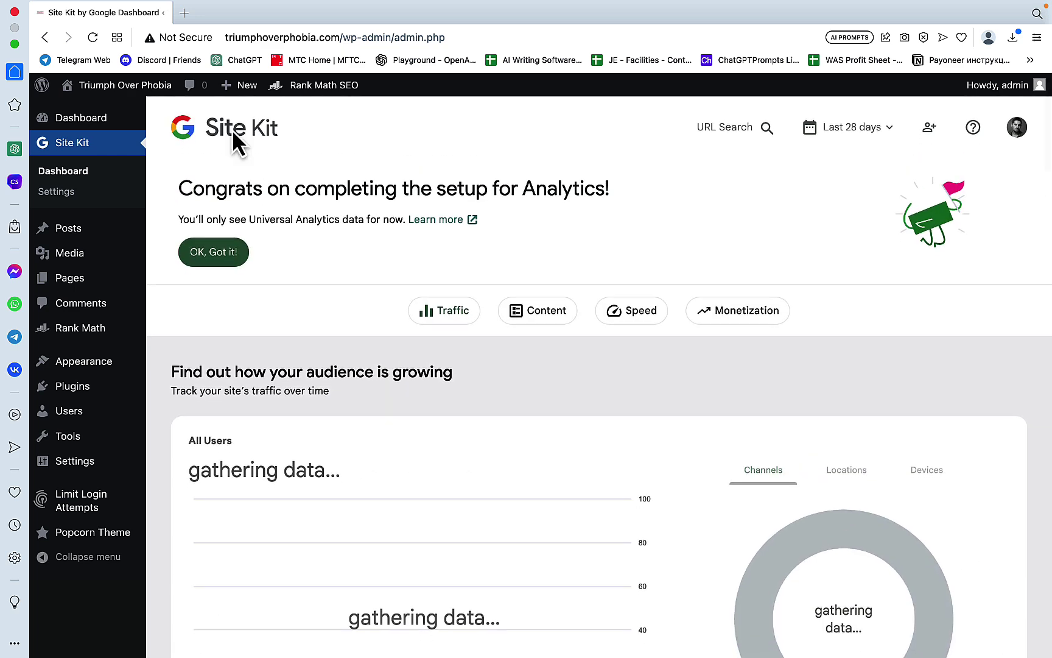
left_click(184, 12)
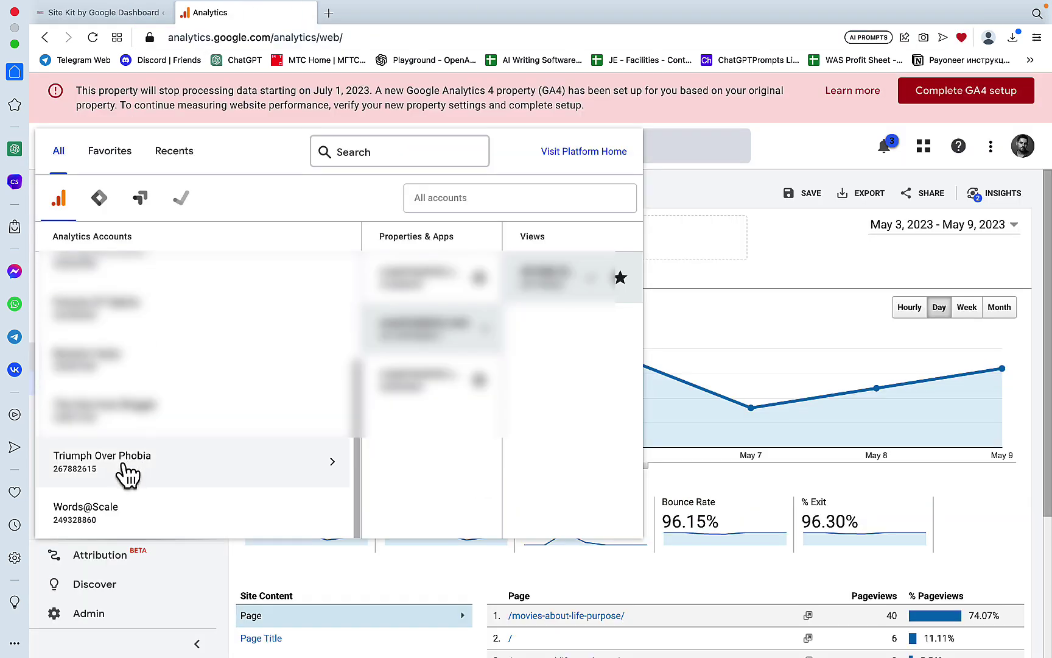
left_click(124, 466)
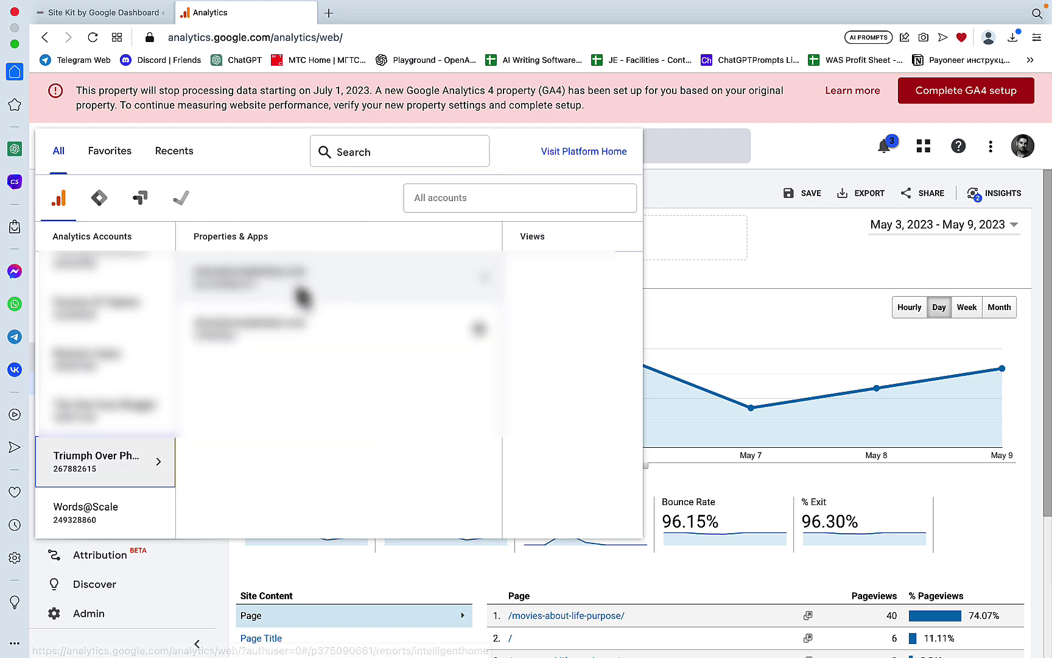
left_click(305, 289)
left_click(548, 277)
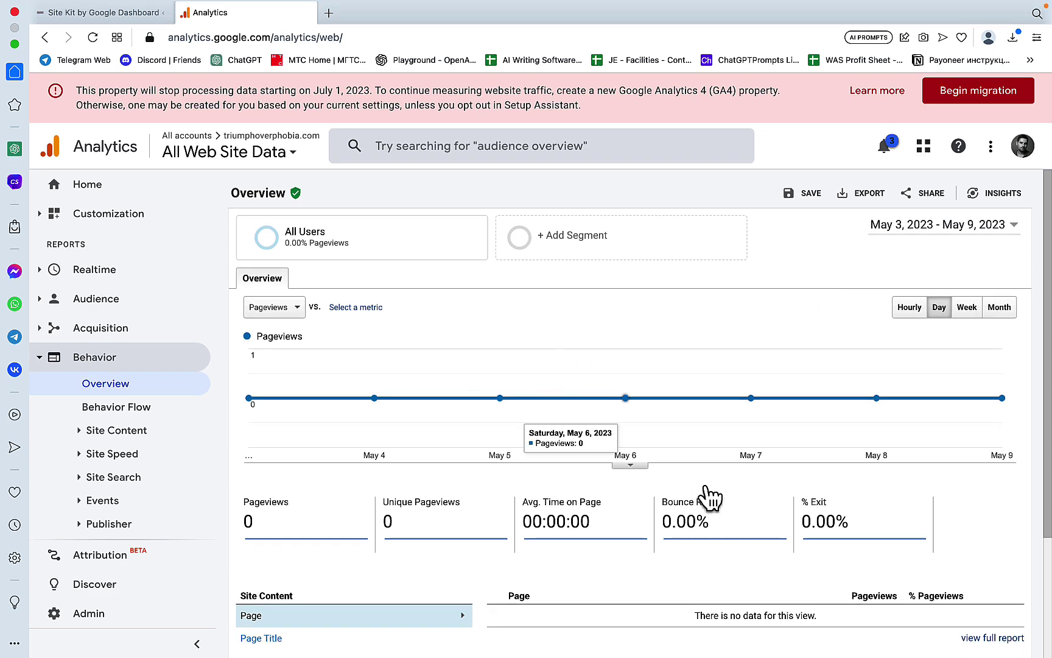
left_click(353, 59)
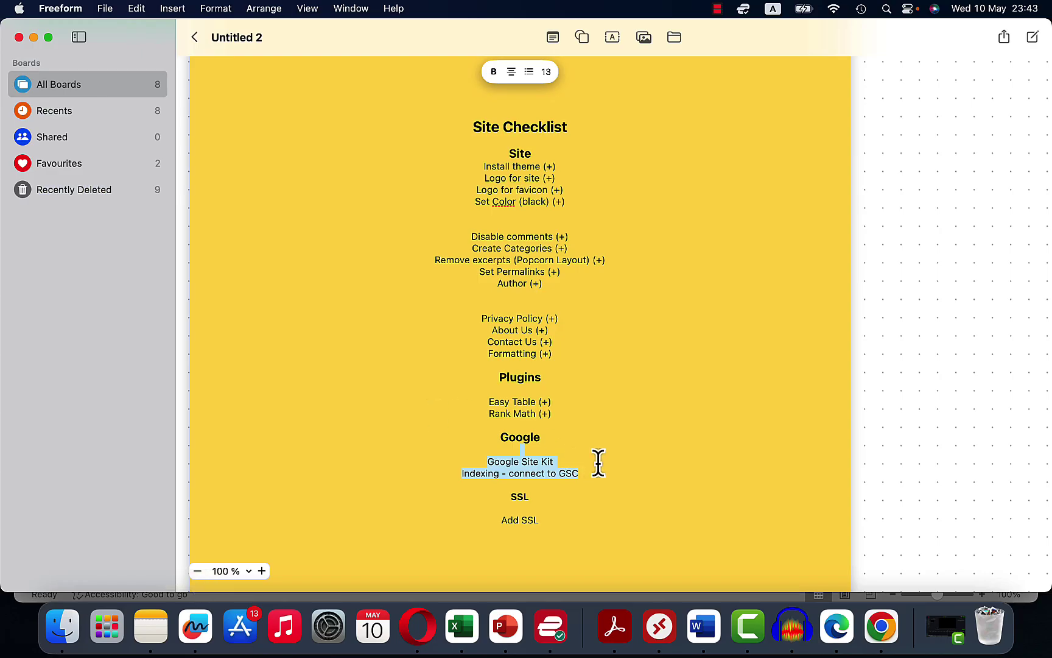
Step: Append '(+)' to the 'Google Site Kit' and 'Indexing - connect to GSC' checklist lines, then return to the browser
left_click(607, 464)
type("(+)")
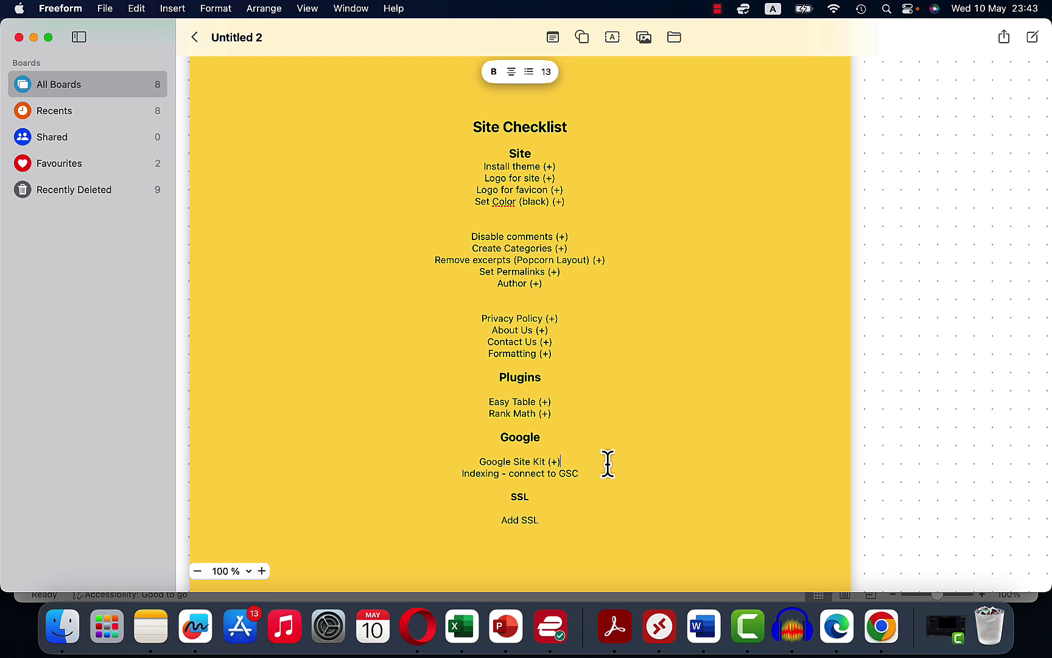
left_click(604, 472)
type("(")
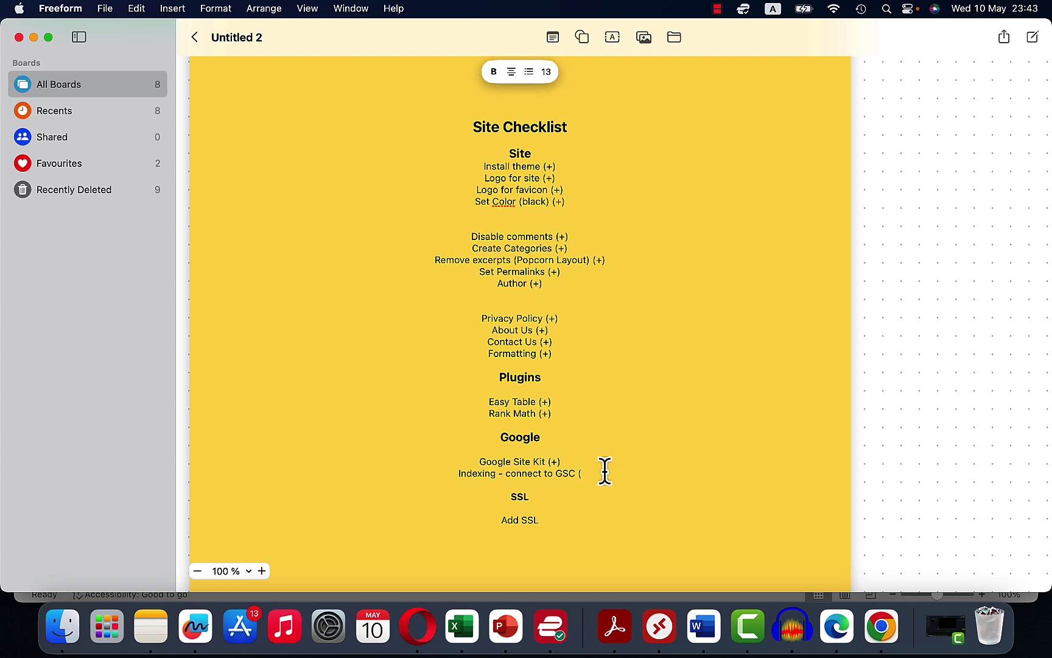
type("+)")
right_click(571, 516)
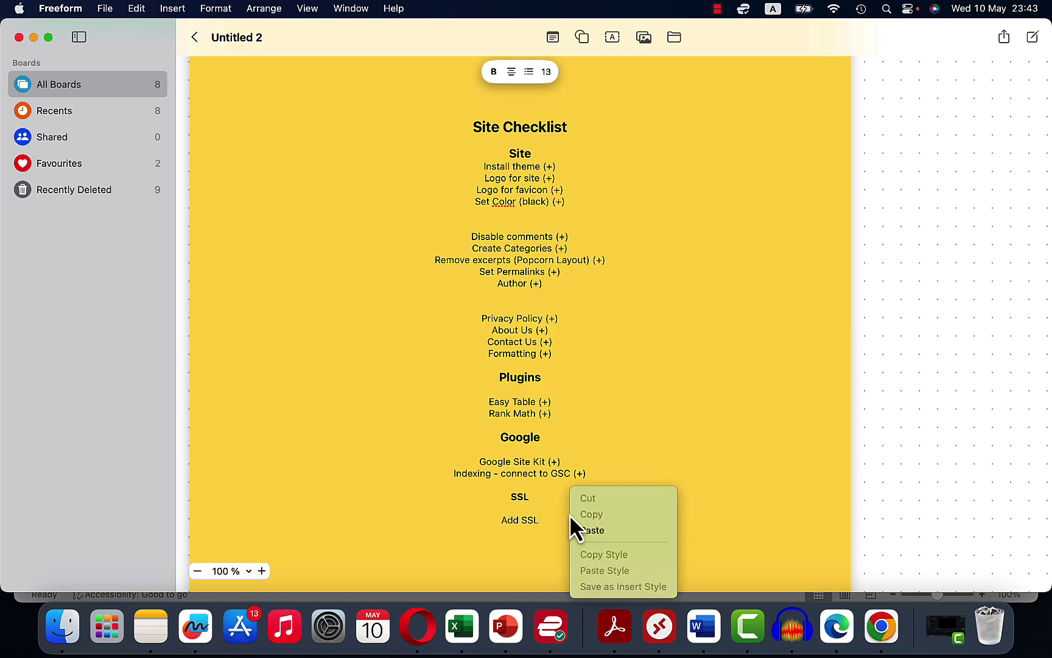
left_click(533, 524)
Step: Search 'cloudflare' in a new tab, open the Cloudflare site, and check triumphoverphobia.com's Not Secure details
left_click(418, 626)
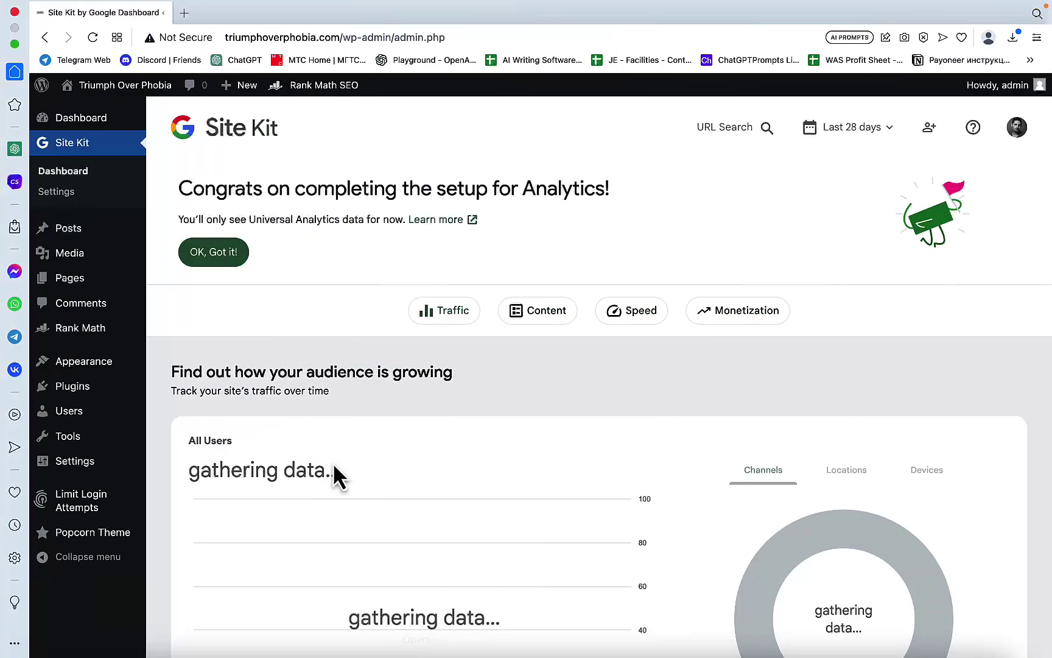
left_click(188, 16)
type("clo")
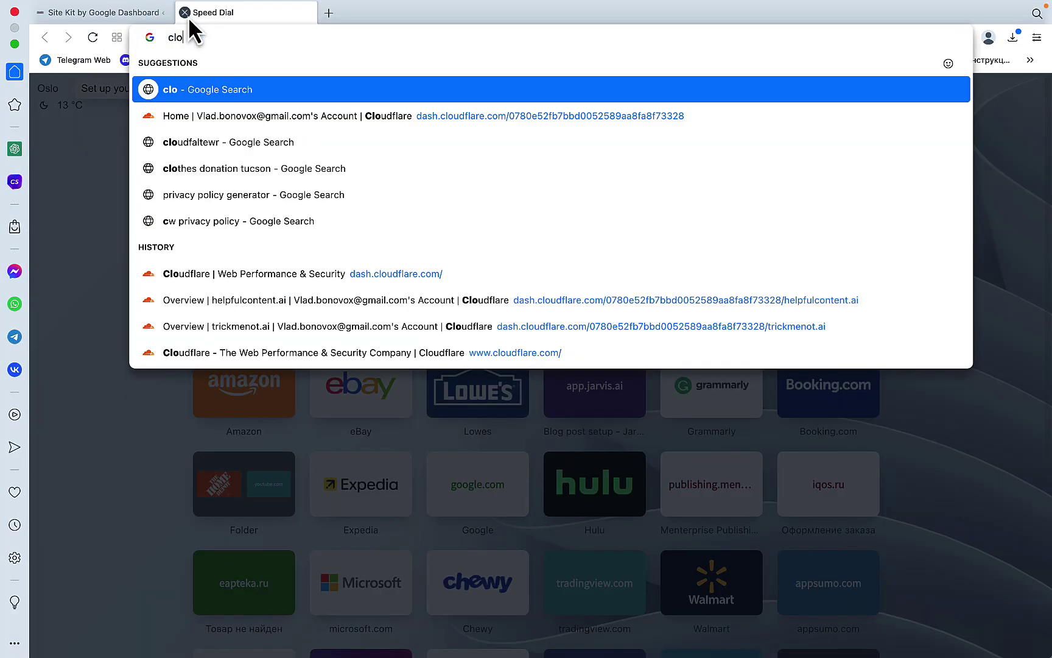
type("udflare")
key("Return")
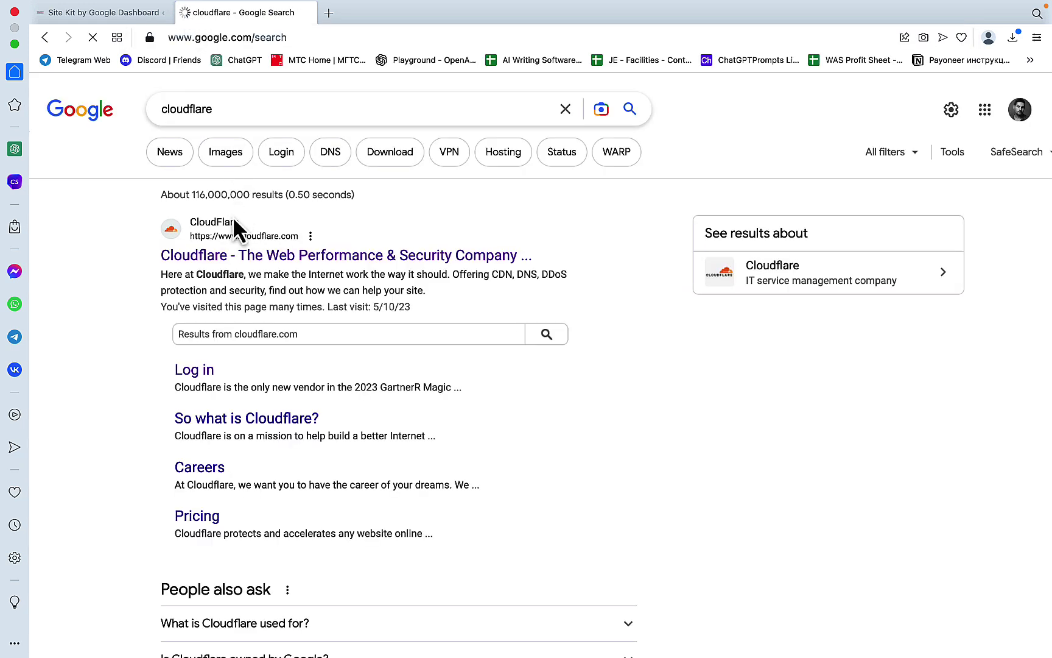
left_click(218, 255)
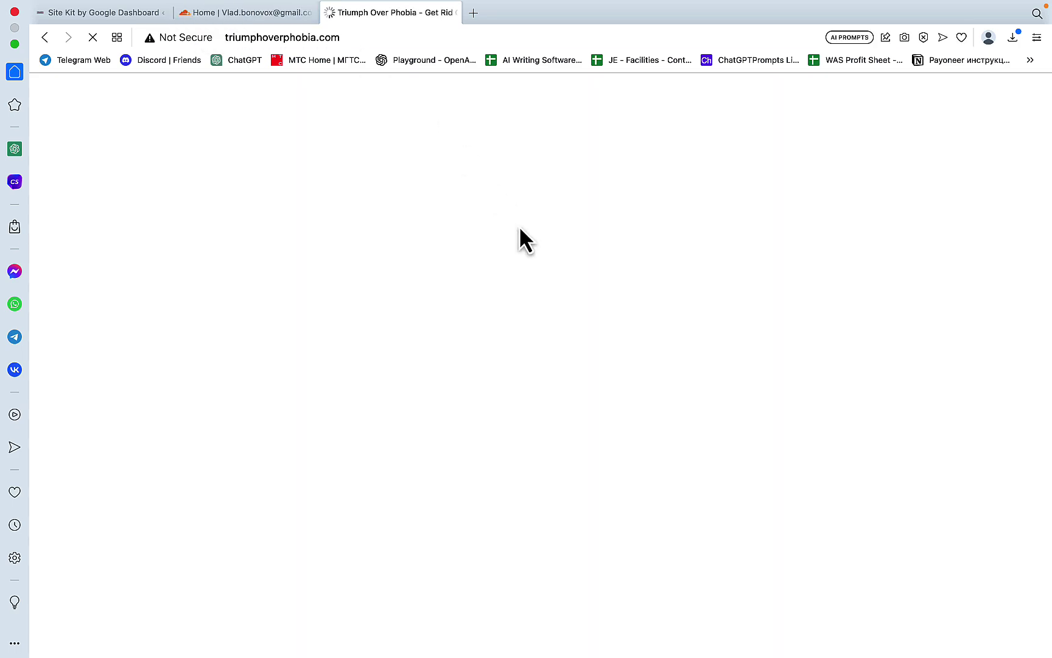
scroll(756, 271, "down", 3)
scroll(756, 272, "up", 4)
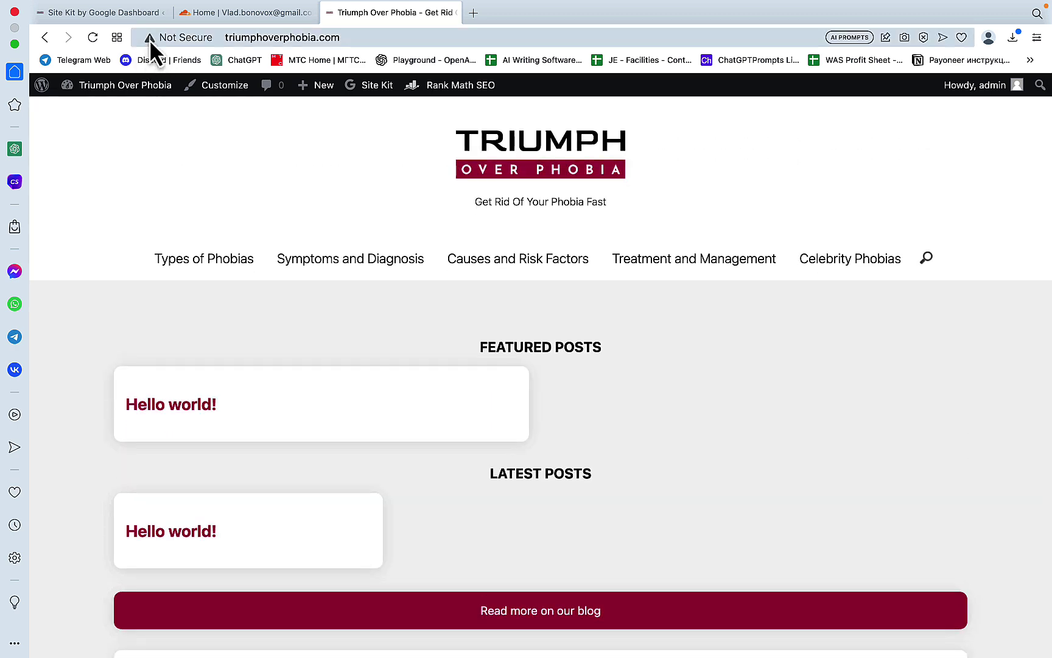
left_click(148, 38)
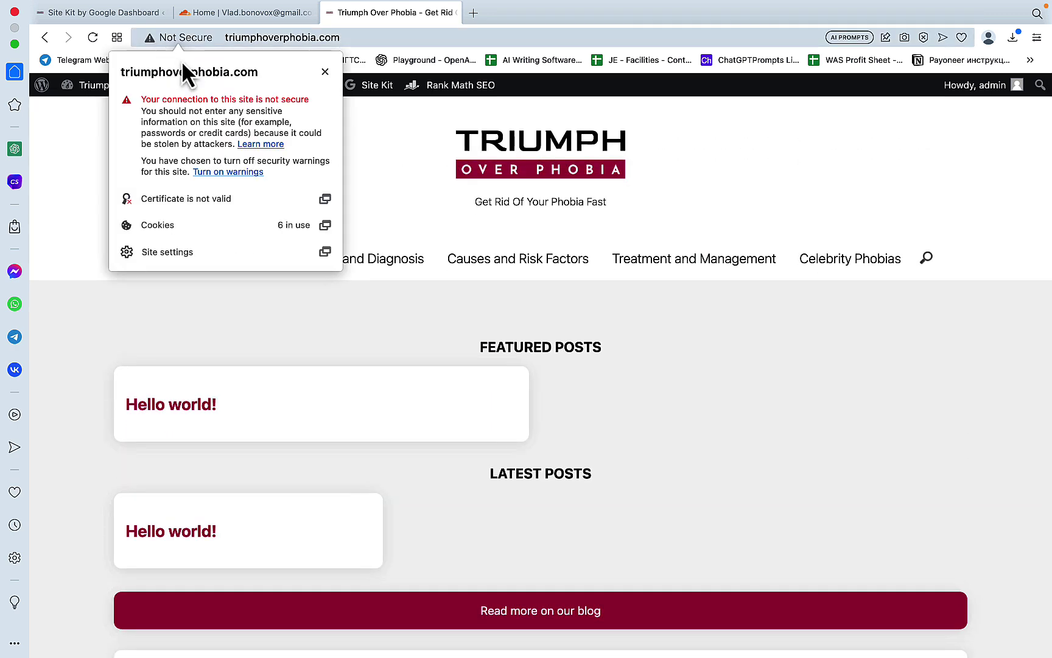
Step: Add triumphoverphobia.com as a new site in the Cloudflare dashboard
left_click(272, 12)
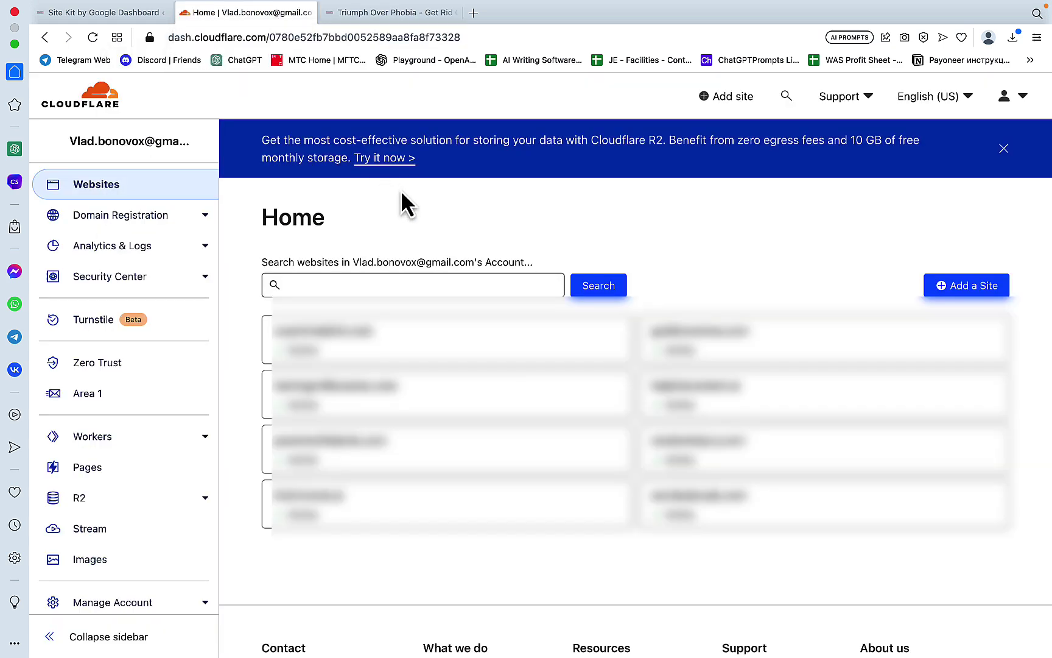
left_click(465, 285)
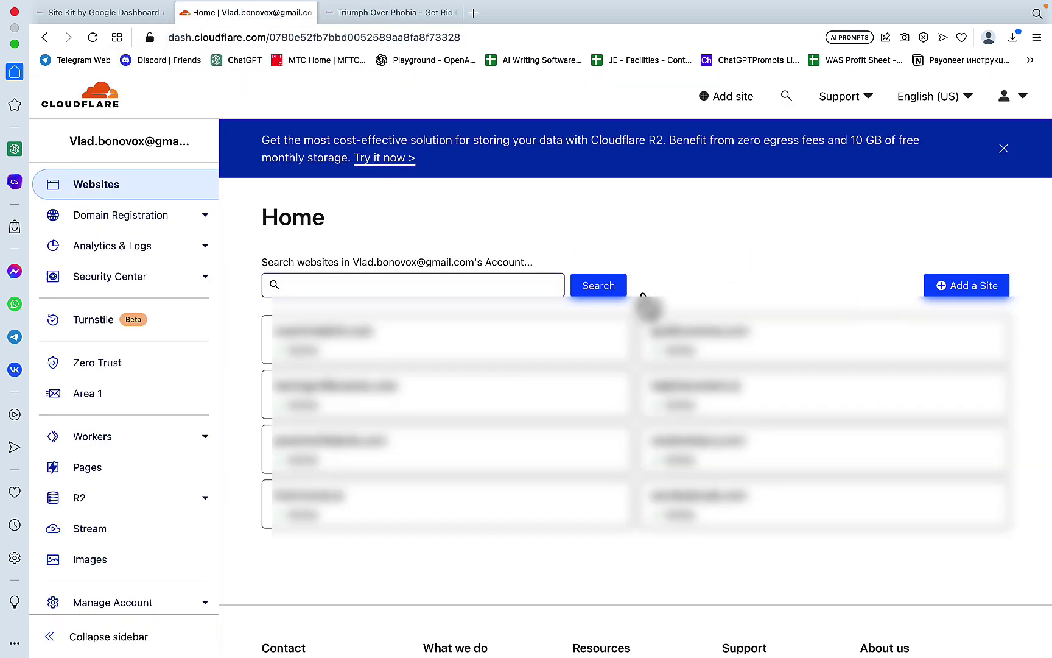
left_click(967, 292)
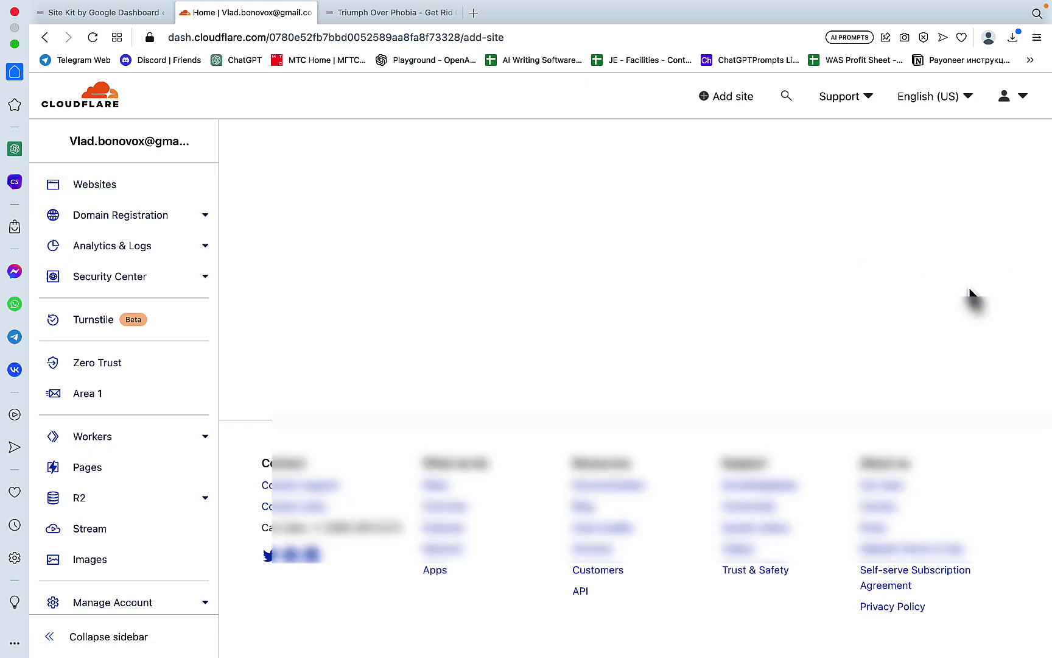
type("trium")
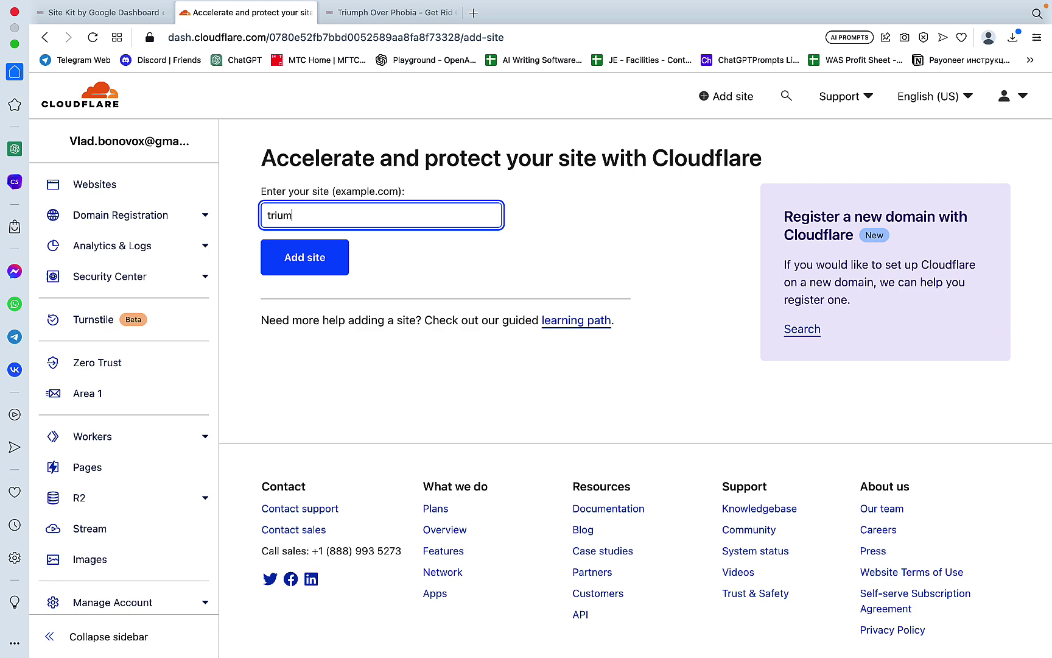
type("phoverphobia.com")
key("Return")
Step: Choose the Free plan and accept the scanned DNS records to reach the angela/jasper nameserver instructions
scroll(569, 166, "down", 10)
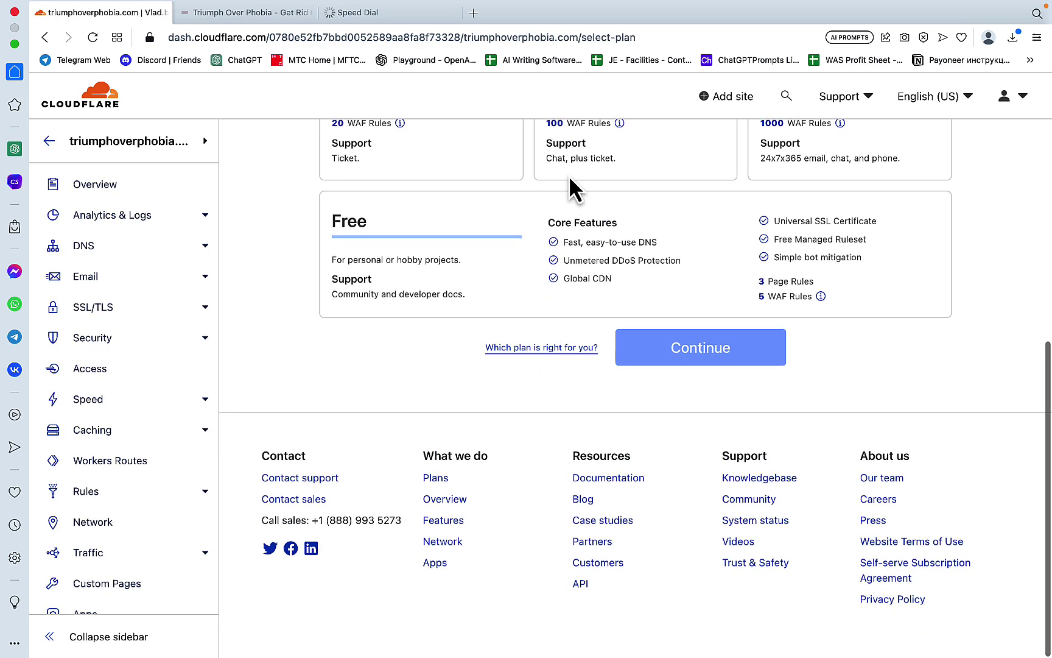
left_click(396, 245)
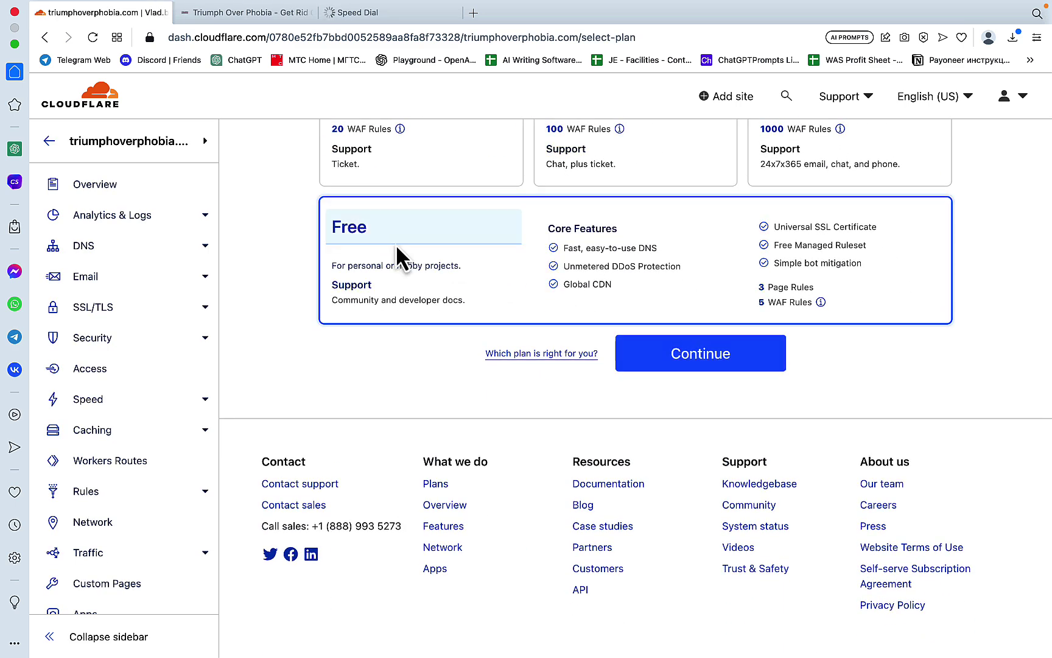
left_click(679, 367)
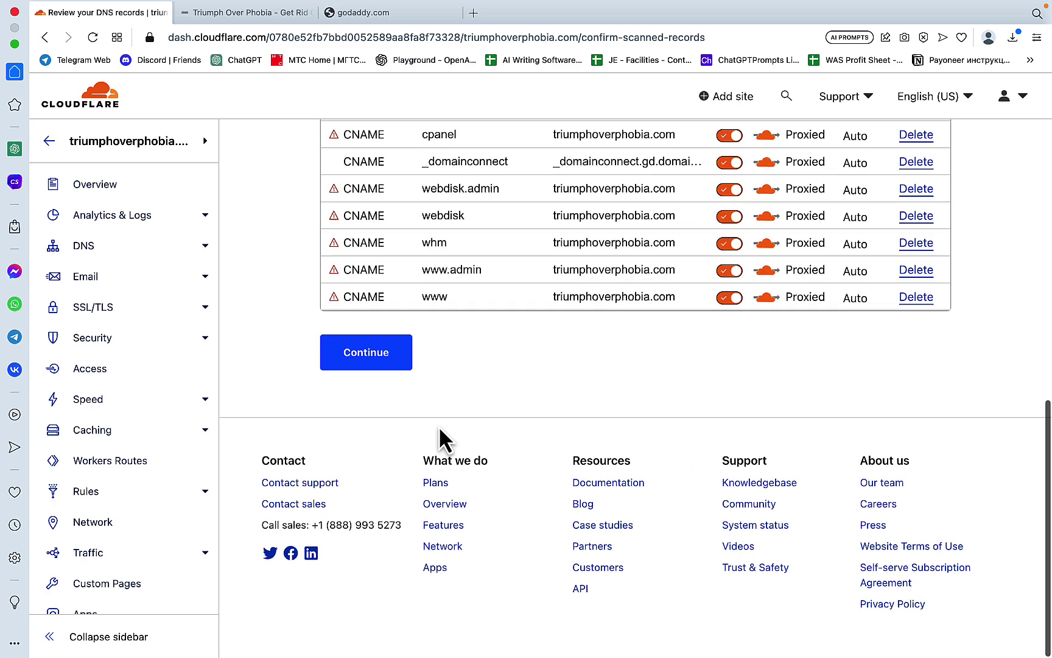
left_click(364, 359)
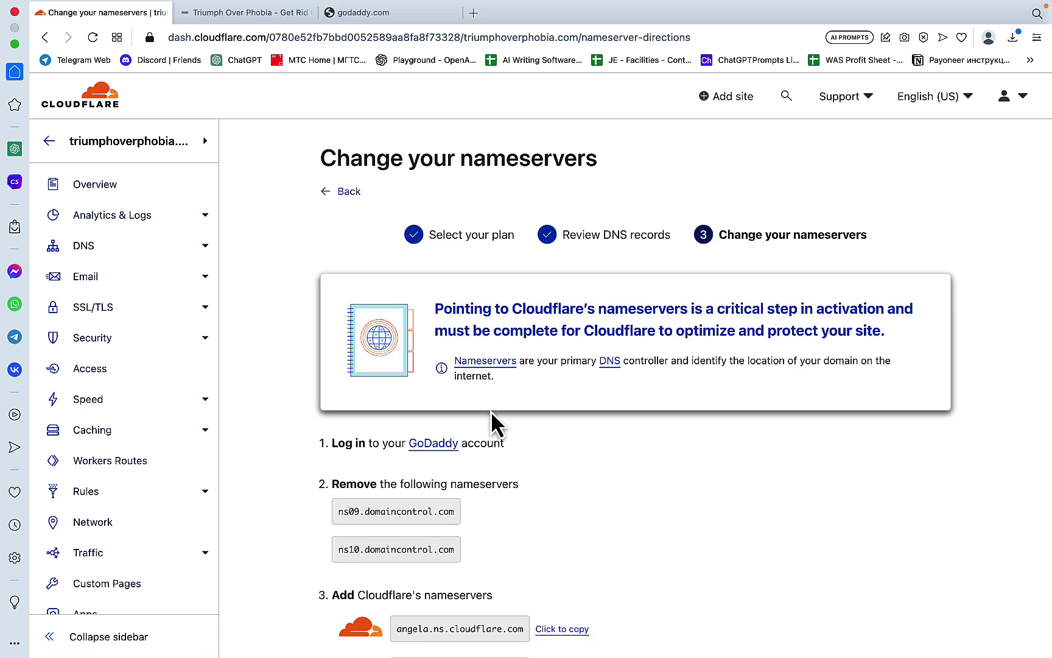
scroll(490, 421, "down", 2)
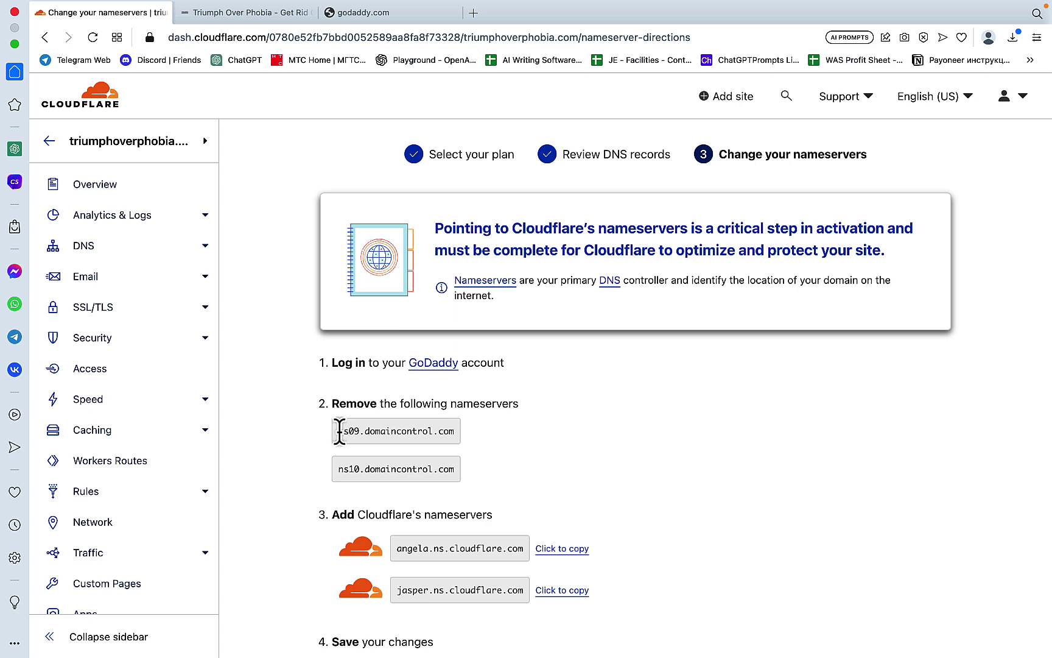
Step: In GoDaddy's DNS management for triumphoverphobia.com, switch to entering custom nameservers
left_click(383, 17)
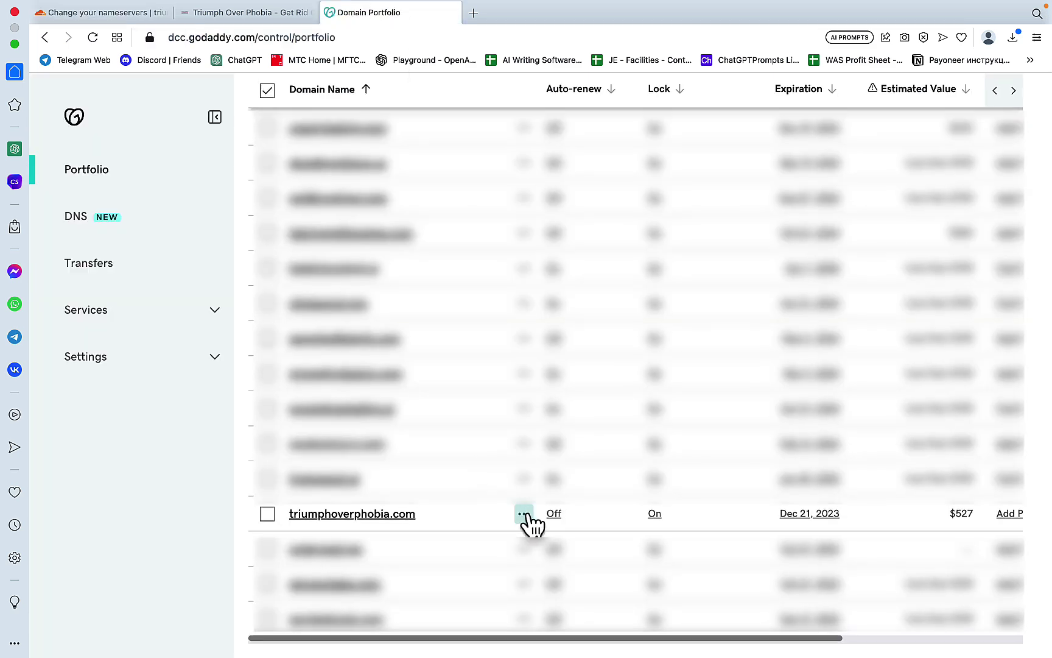
left_click(524, 512)
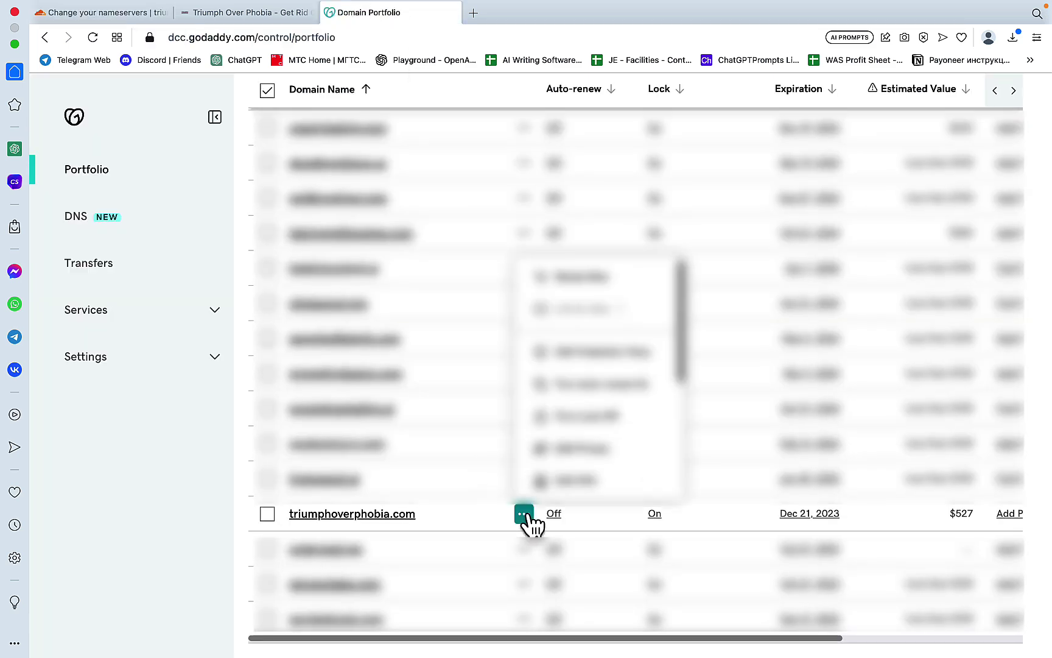
left_click(599, 490)
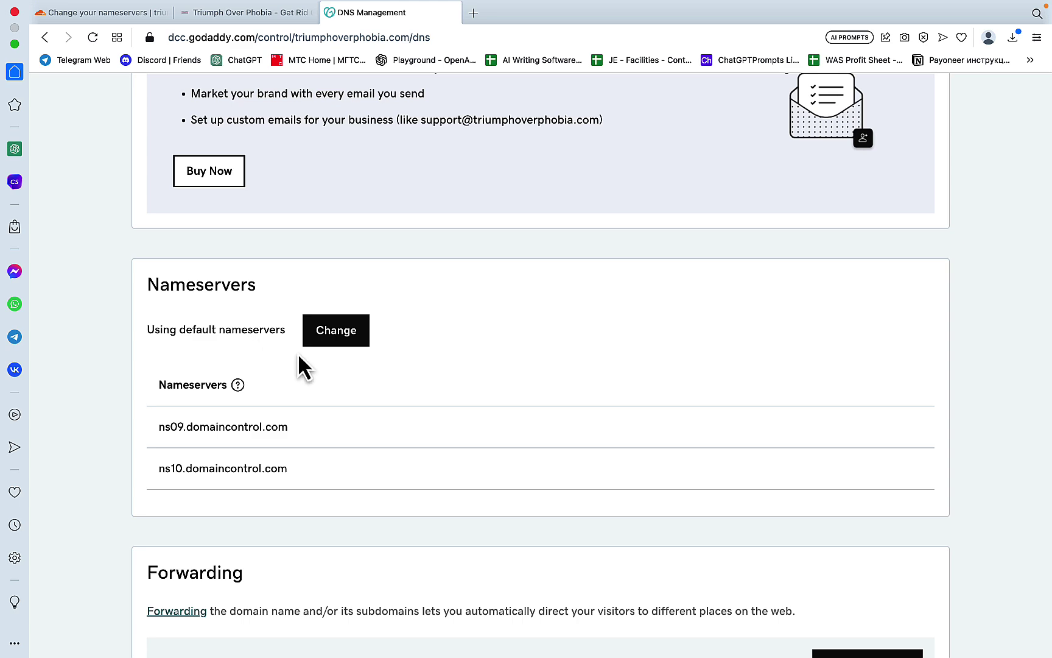
left_click(320, 341)
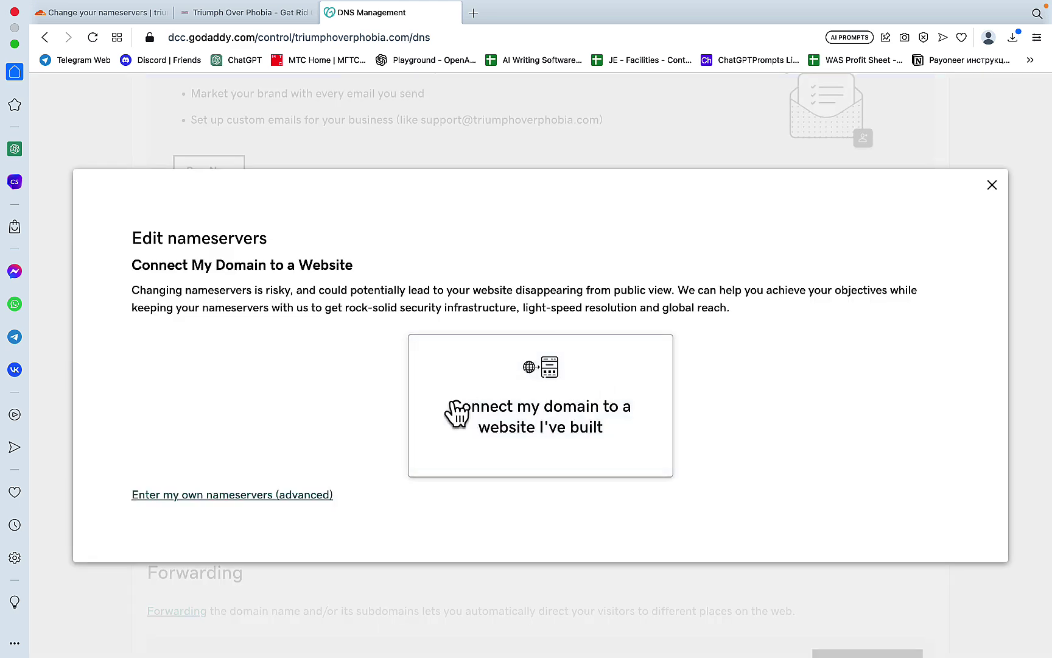
left_click(233, 494)
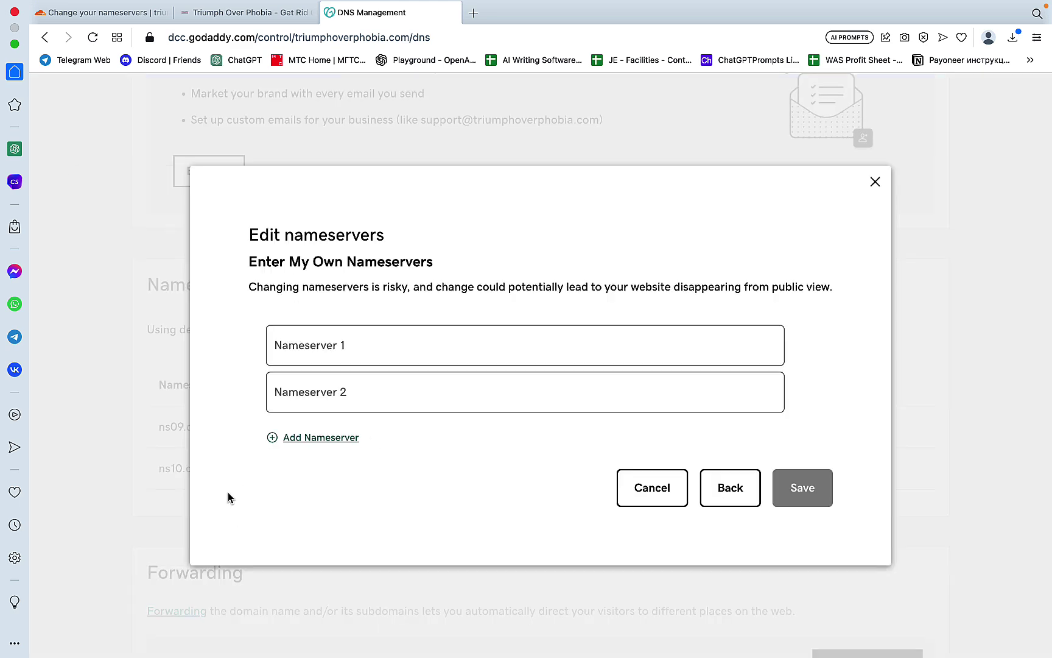
Step: Replace the default nameservers with angela and jasper.ns.cloudflare.com, consent, and confirm
left_click(132, 9)
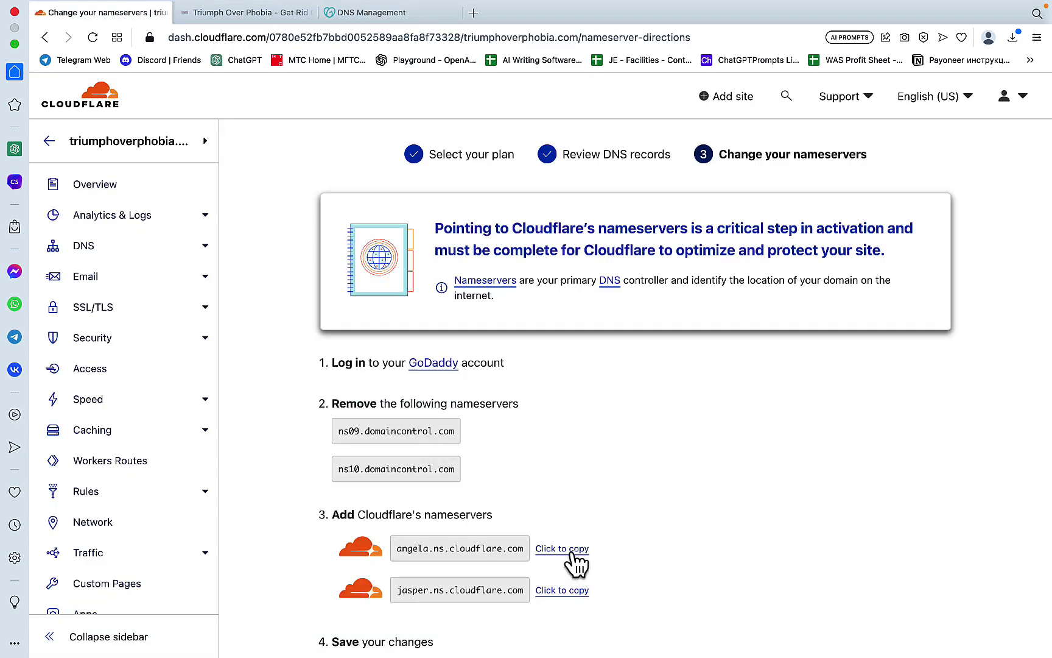
scroll(578, 521, "down", 1)
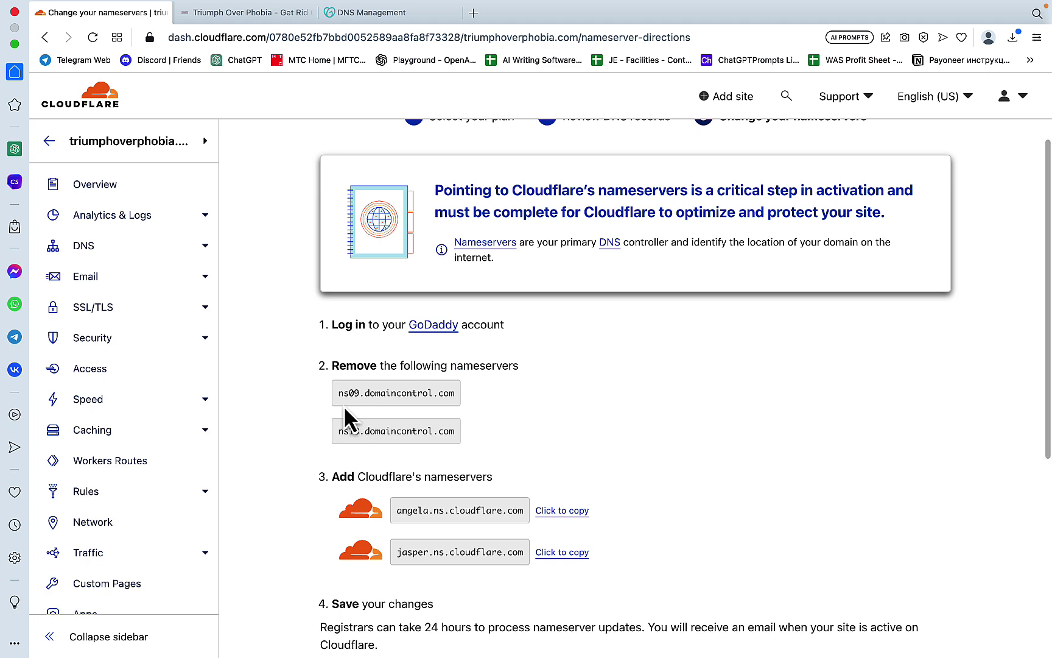
left_click_drag(336, 393, 455, 392)
scroll(495, 408, "down", 2)
left_click(565, 426)
key("ctrl+Tab")
left_click(321, 347)
key("super+v")
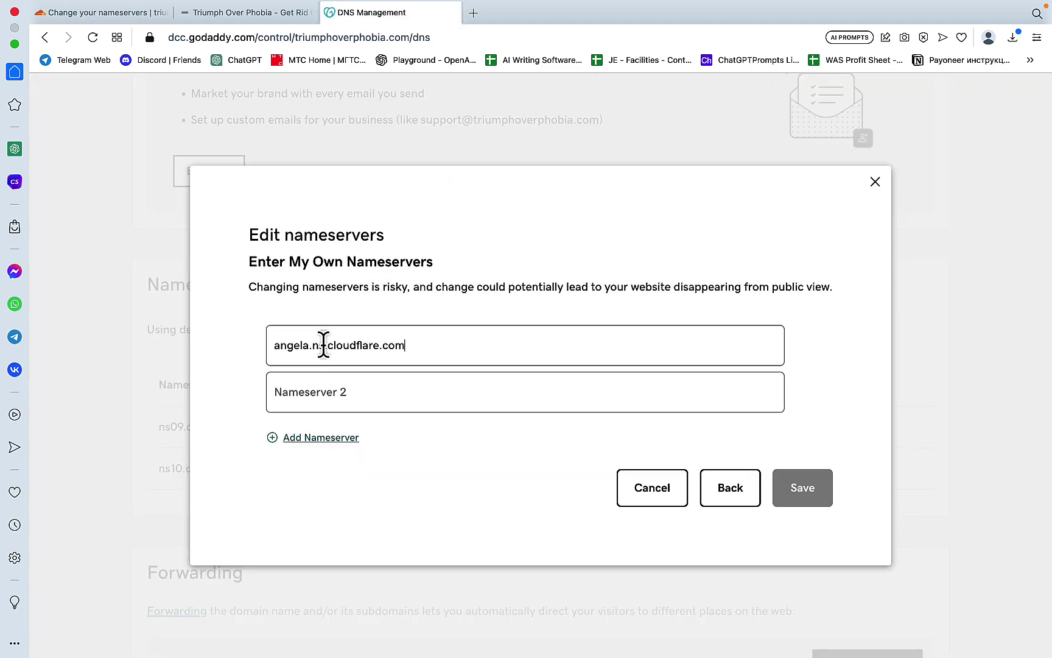
key("ctrl+Tab")
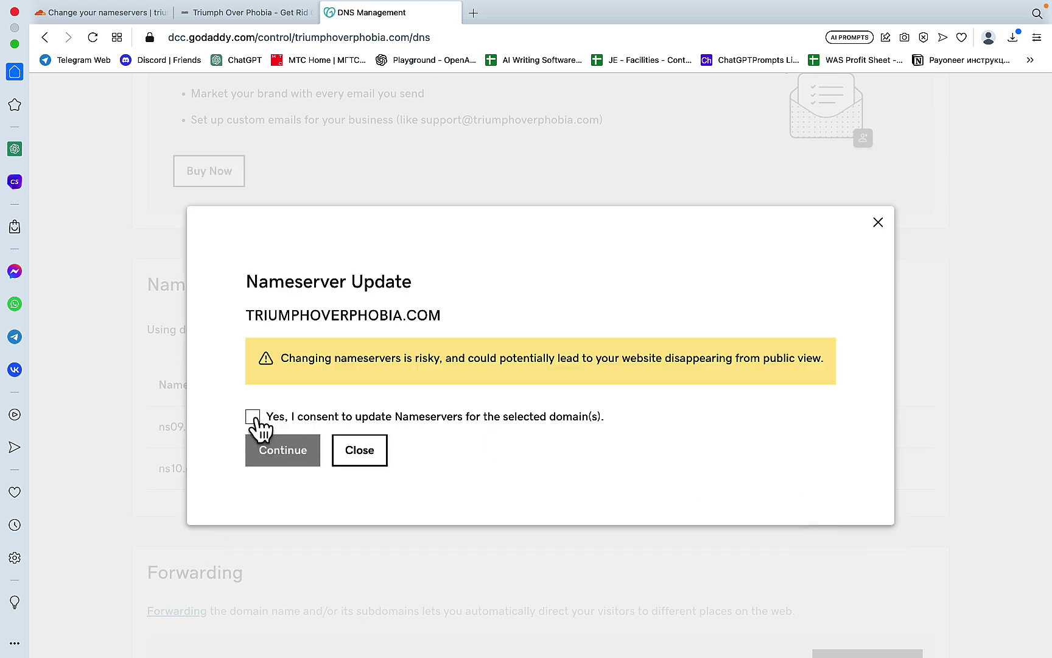
left_click(252, 417)
left_click(280, 454)
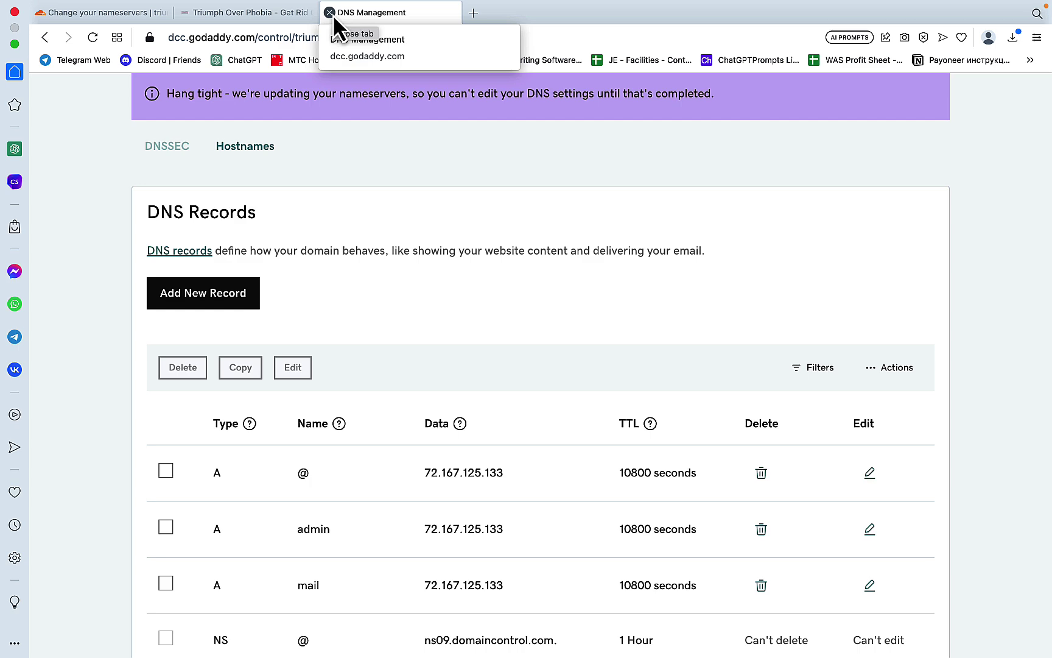
Step: Close the GoDaddy tab and add '(+)' after 'Add SSL' on the Freeform Site Checklist
left_click(329, 13)
mouse_move(285, 631)
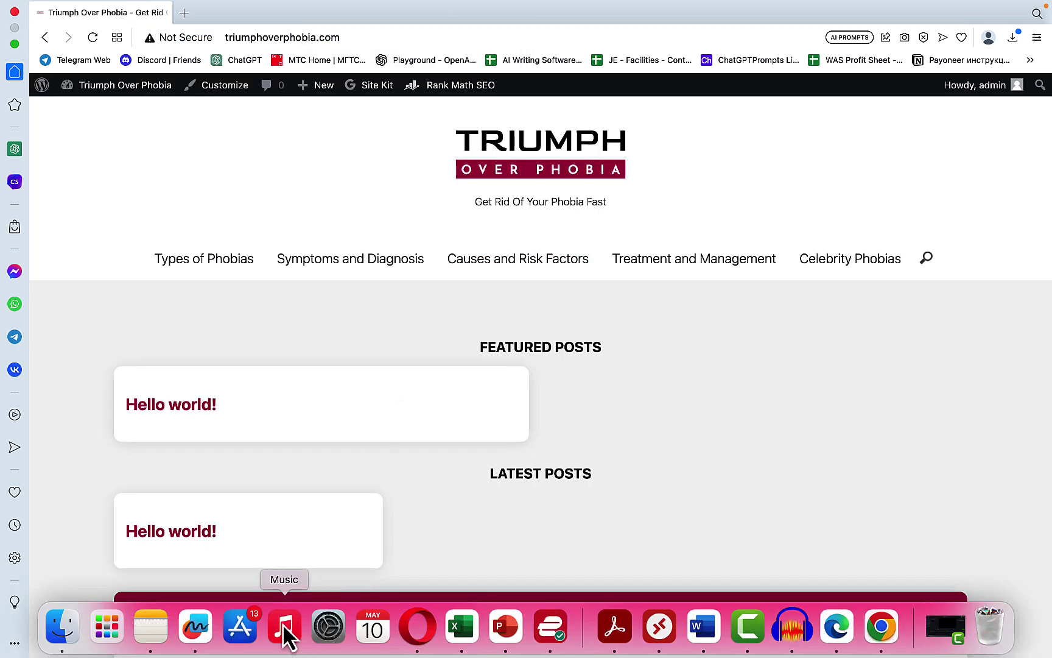
left_click(195, 633)
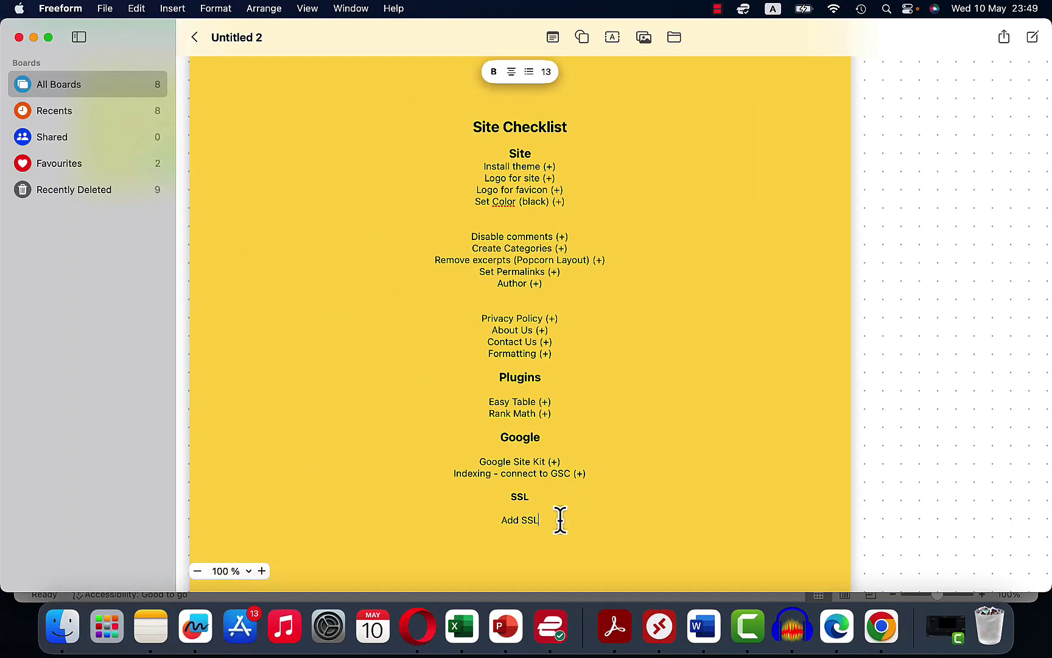
type("(+)")
key("Return")
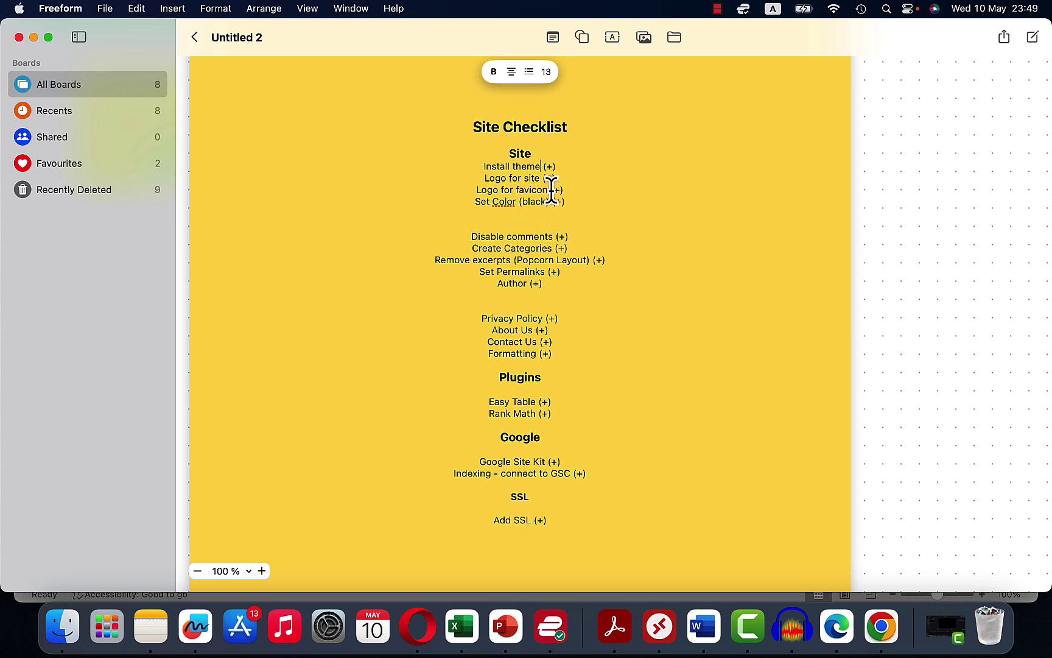
Step: Review and dismiss the spelling suggestions for 'Color', then go to the end of the Formatting line
left_click(513, 201)
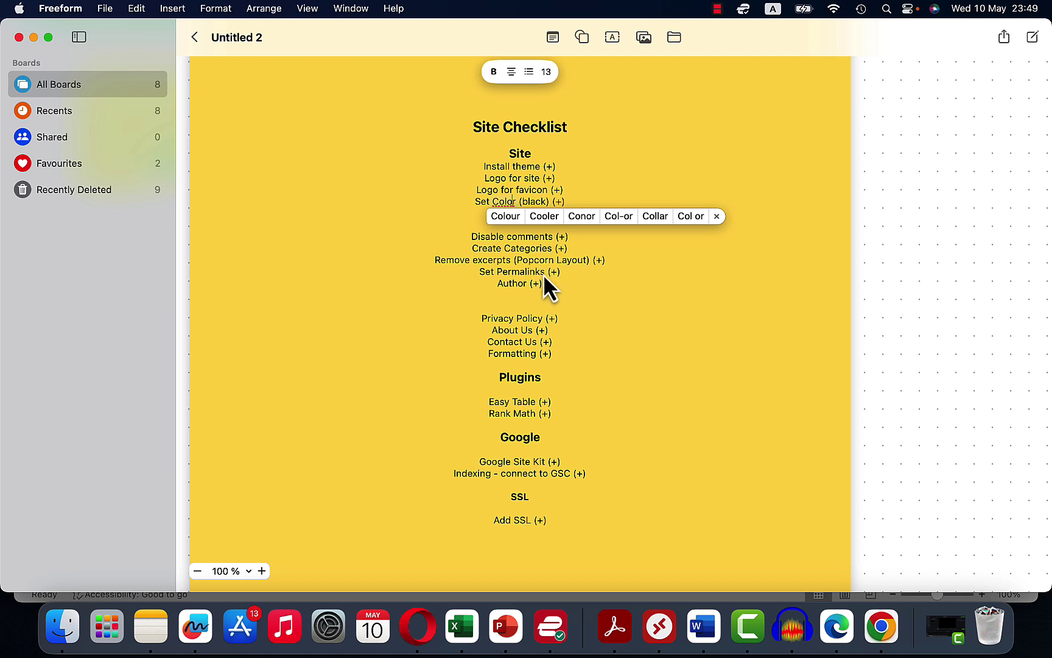
left_click(524, 285)
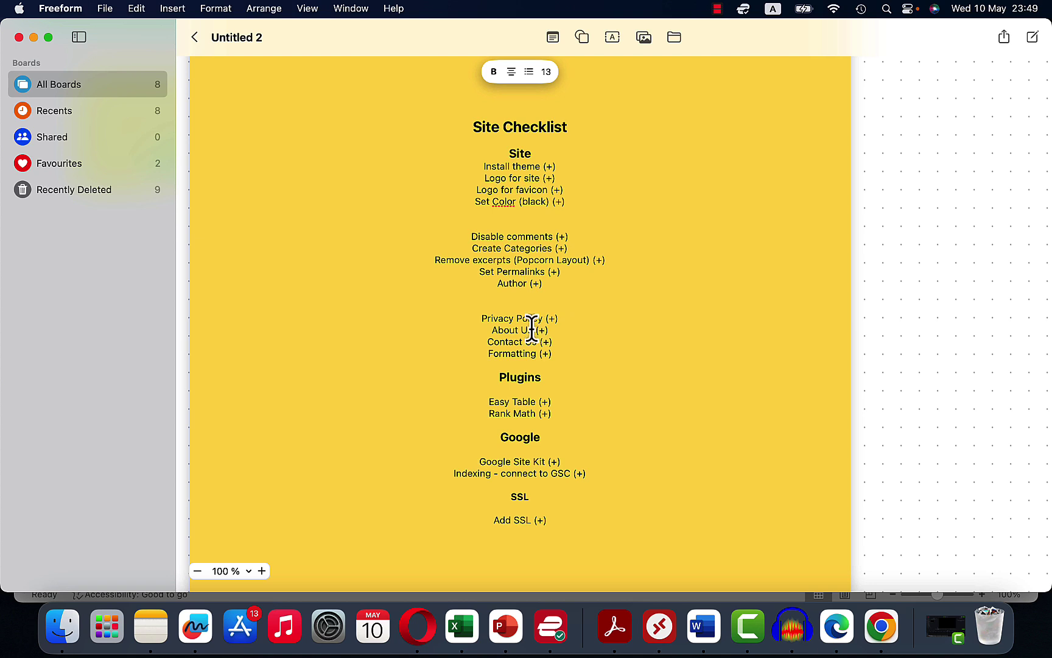
left_click(560, 357)
left_click(423, 609)
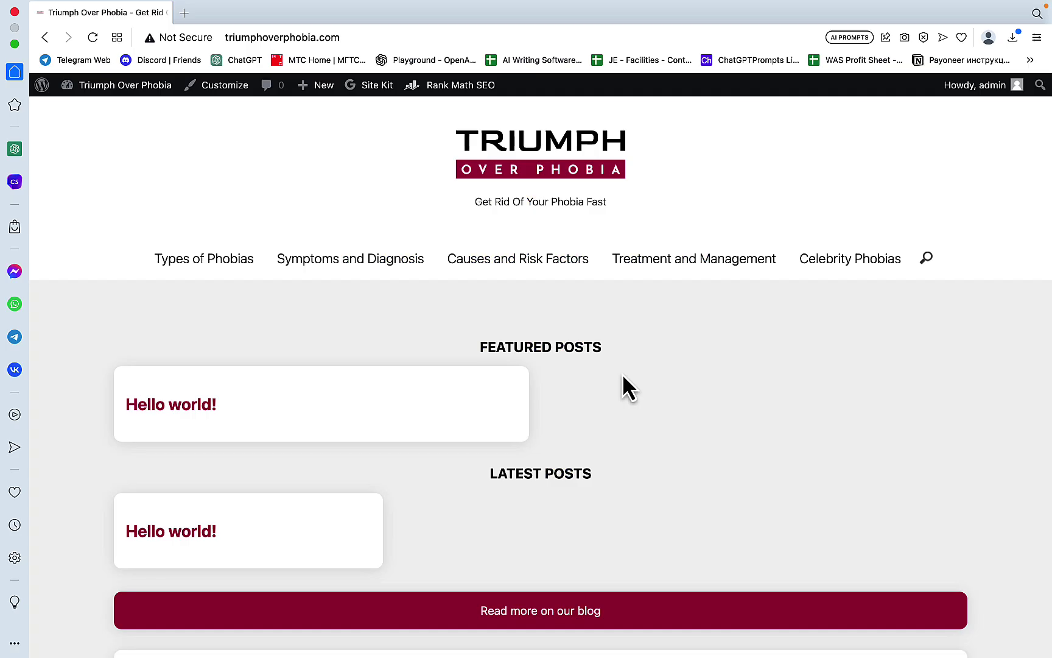